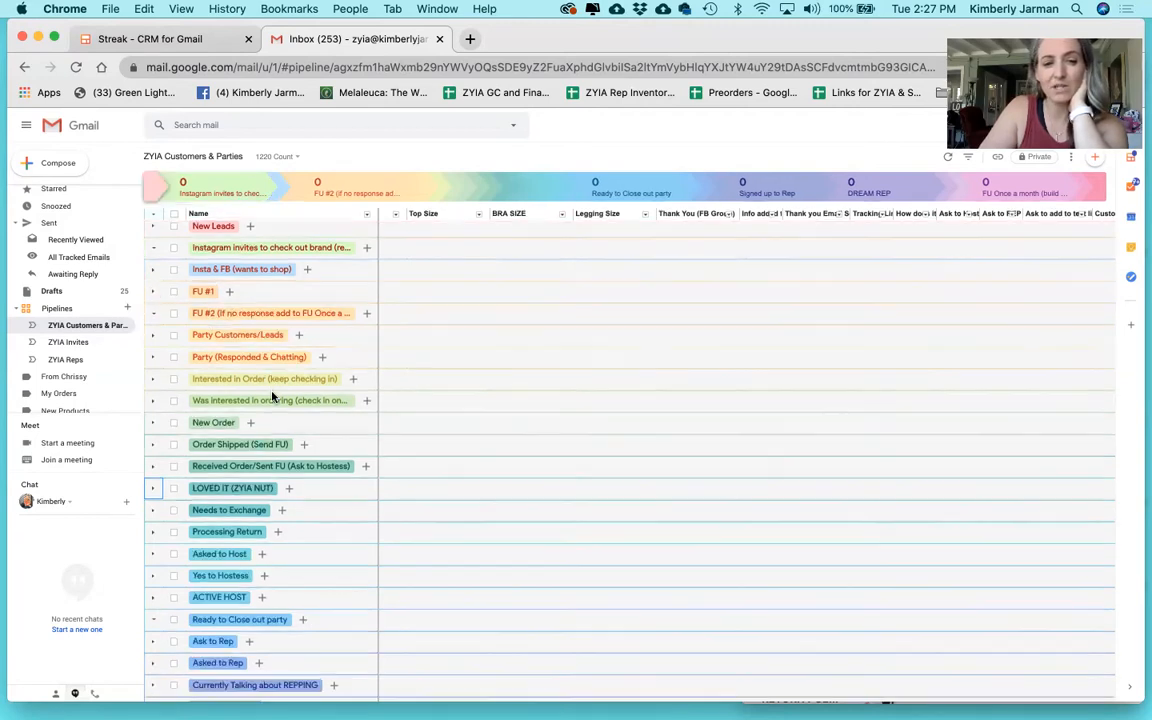
# Start a new Streak pipeline from the Pipelines + to bring up the template choices.
pyautogui.scroll(-5, 272, 397)
pyautogui.scroll(5, 272, 397)
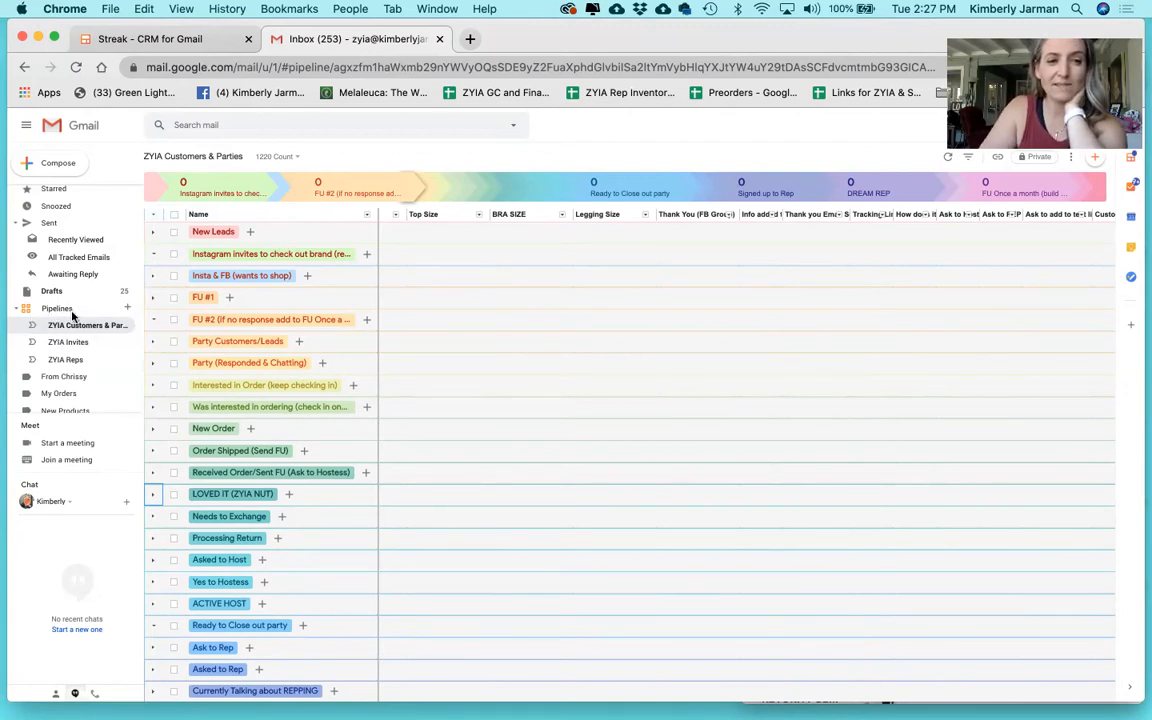
pyautogui.click(127, 309)
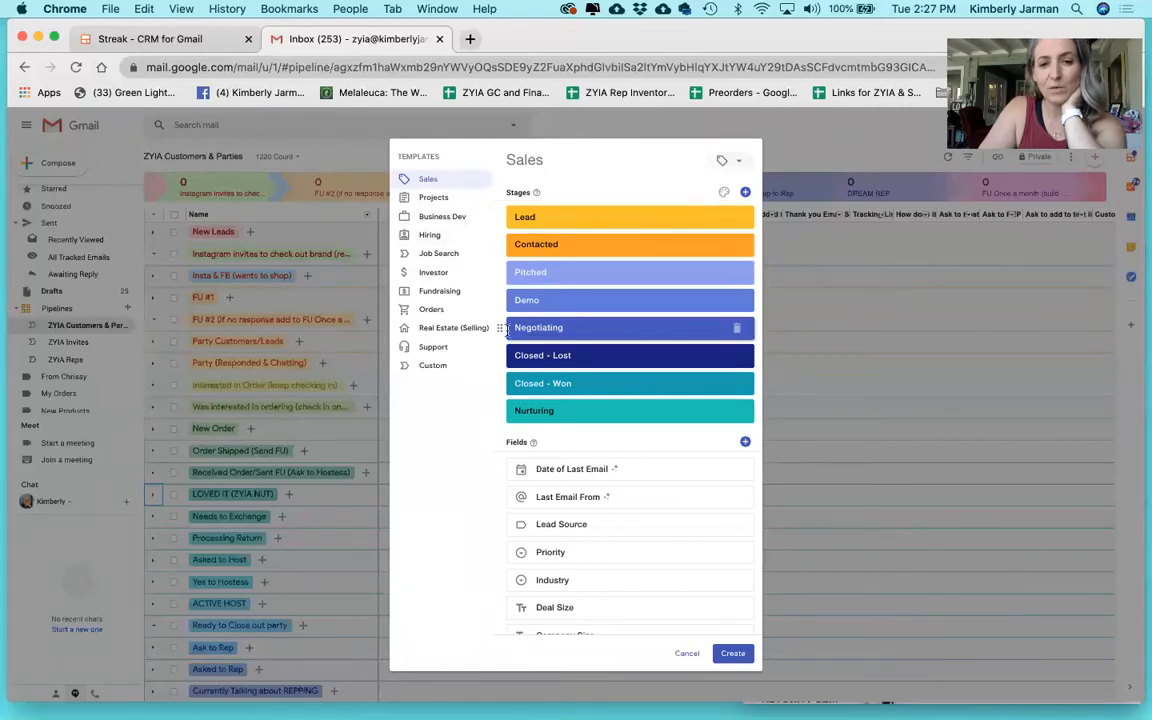
# Choose the Custom template, giving a blank 'My pipeline' with only First Stage and Notes.
pyautogui.click(434, 368)
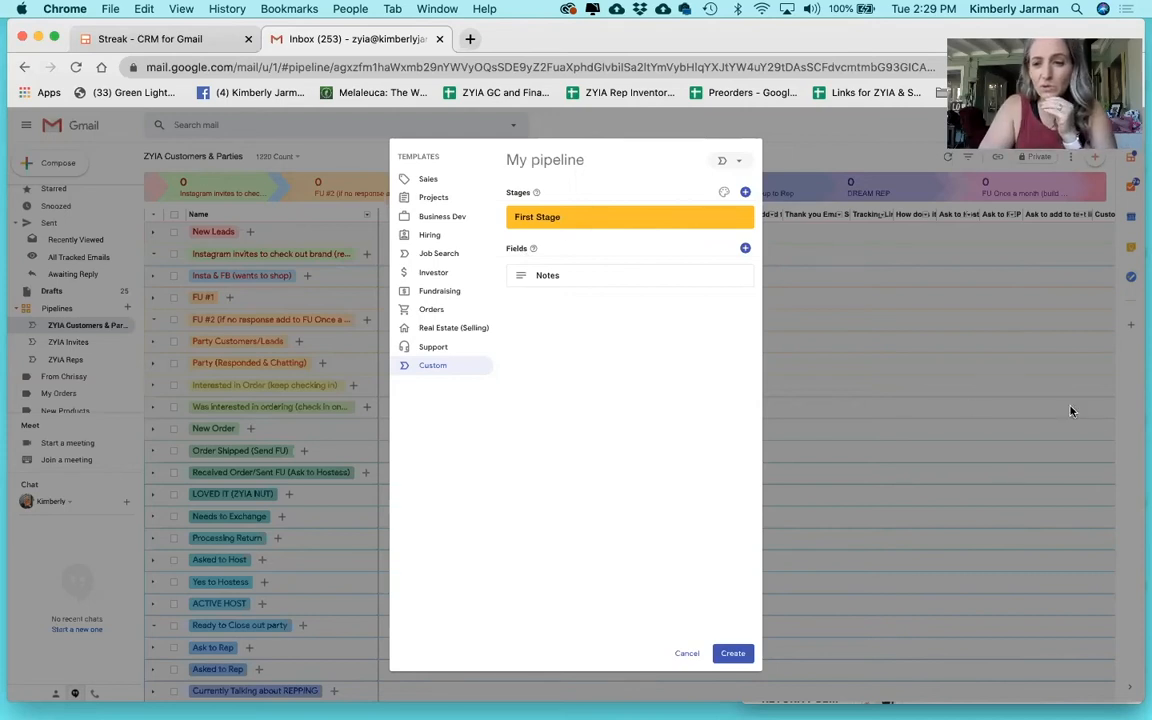
# Narrow the browser to show stage notes, rename First Stage to 'New Lead', and add 'Party (Responding & Chatting)'.
pyautogui.moveTo(1144, 420)
pyautogui.mouseDown()
pyautogui.moveTo(866, 437)
pyautogui.moveTo(907, 433)
pyautogui.mouseUp()
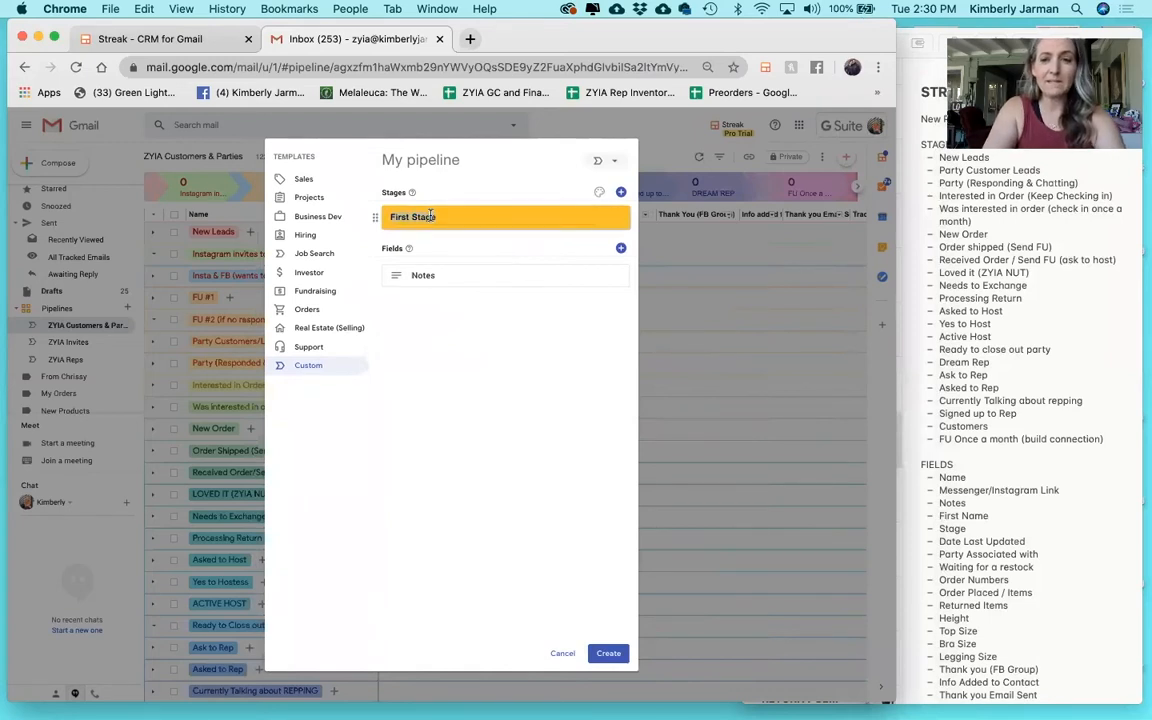
pyautogui.write('New Lead')
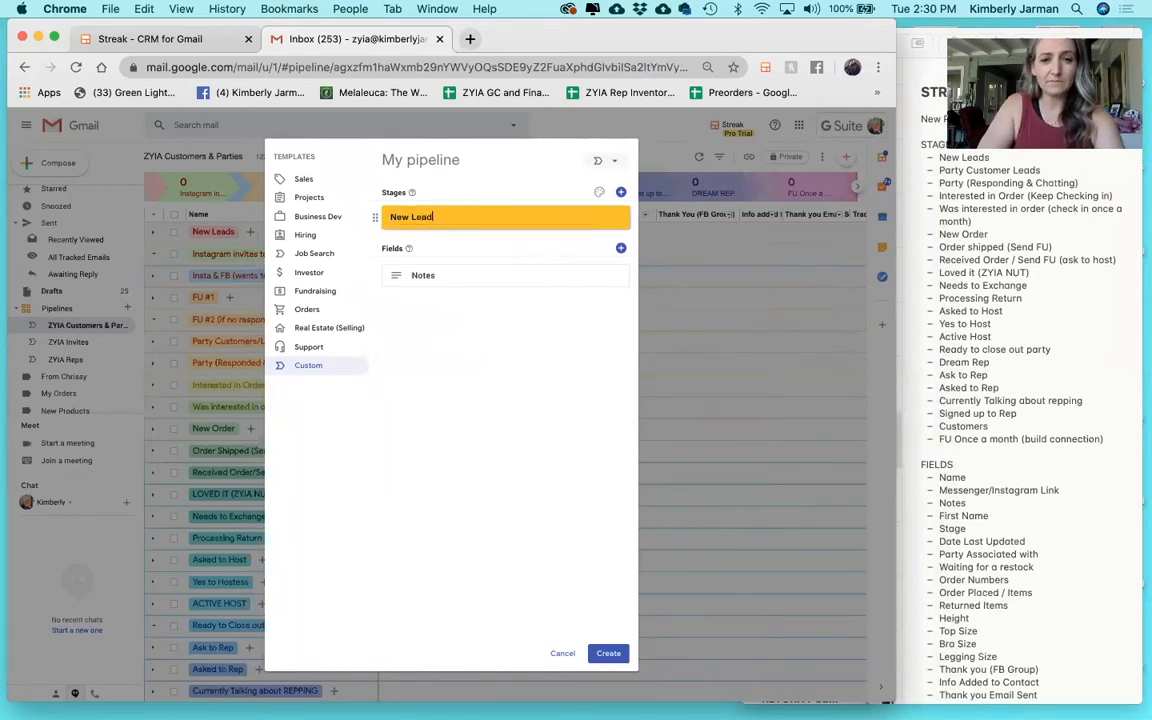
pyautogui.click(620, 191)
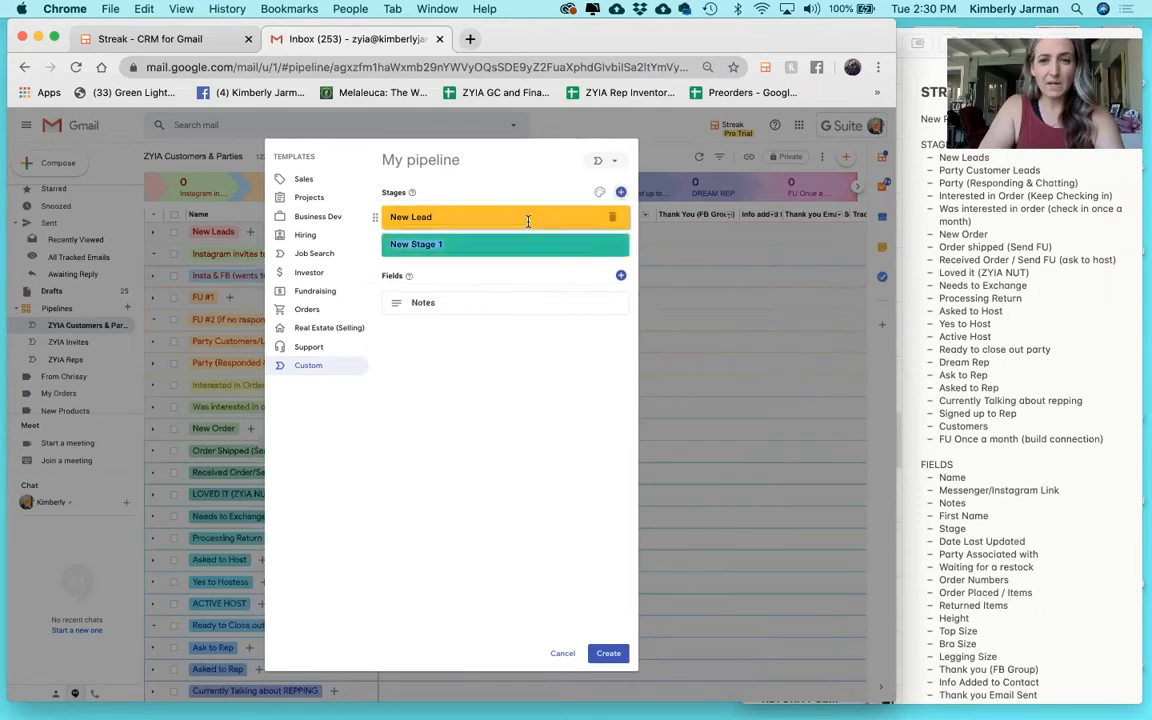
pyautogui.write('Party Cus')
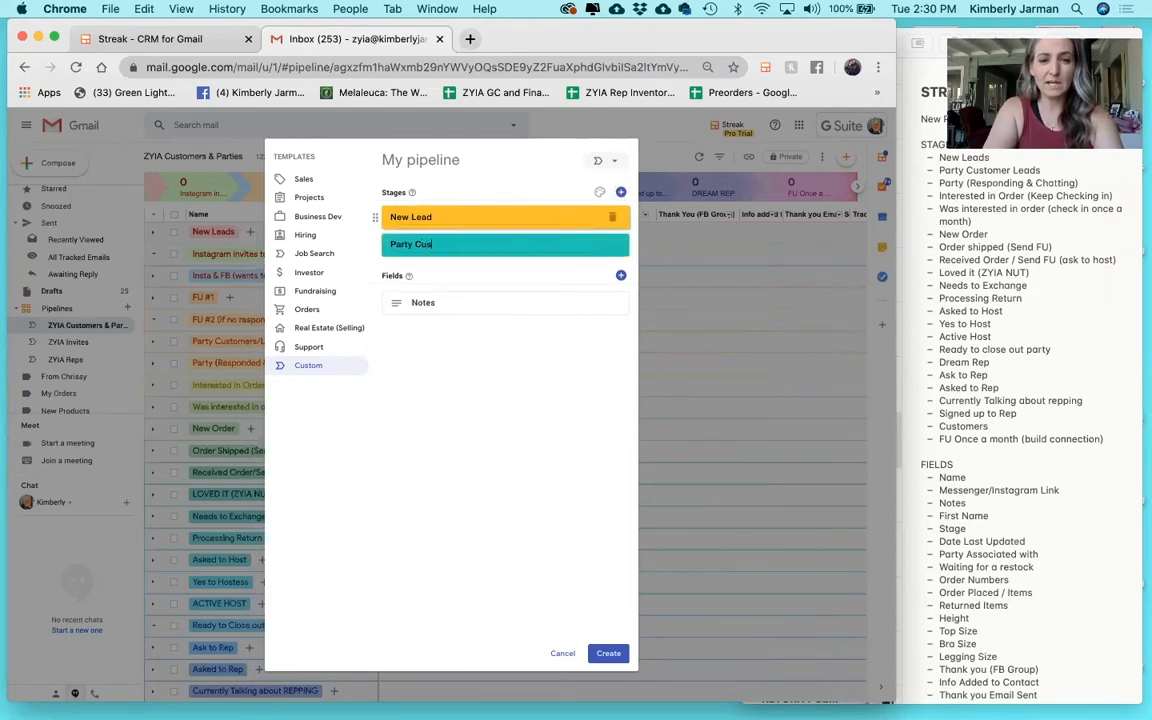
pyautogui.write('tomer Leads')
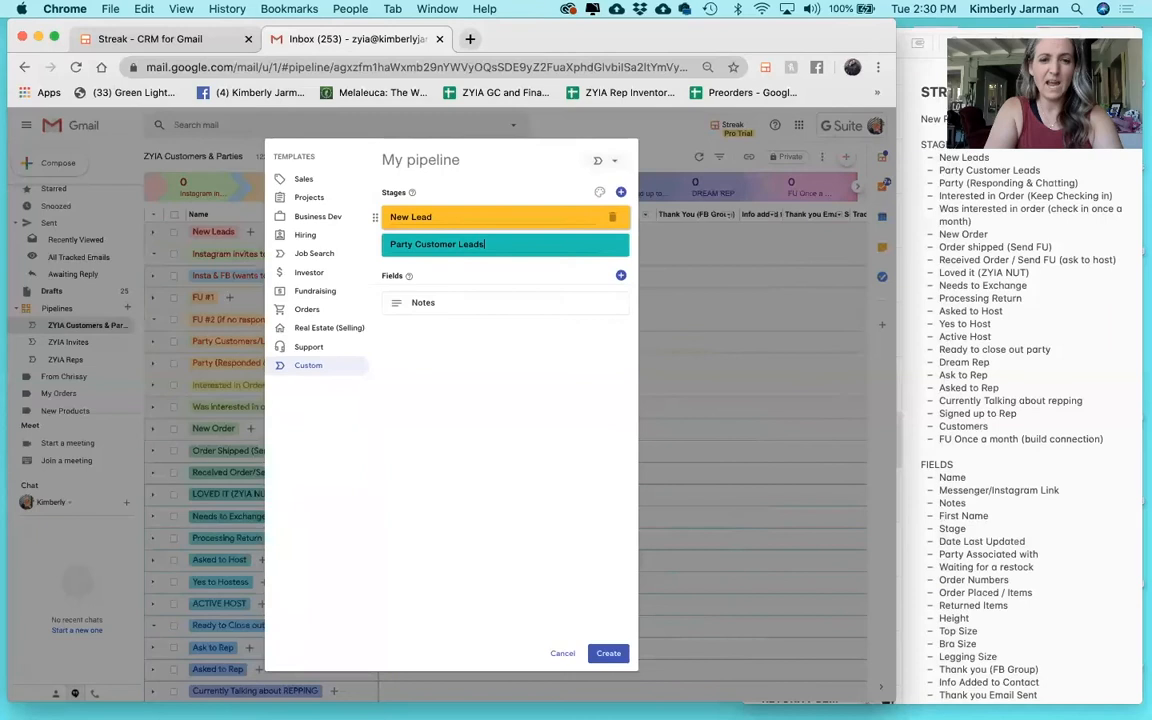
pyautogui.press('BackSpace')
pyautogui.press('BackSpace')
pyautogui.press('BackSpace')
pyautogui.press('BackSpace')
pyautogui.press('BackSpace')
pyautogui.press('BackSpace')
pyautogui.press('BackSpace')
pyautogui.press('BackSpace')
pyautogui.press('BackSpace')
pyautogui.press('BackSpace')
pyautogui.press('BackSpace')
pyautogui.press('BackSpace')
pyautogui.press('BackSpace')
pyautogui.press('BackSpace')
pyautogui.press('BackSpace')
pyautogui.press('BackSpace')
pyautogui.press('BackSpace')
pyautogui.press('BackSpace')
pyautogui.press('BackSpace')
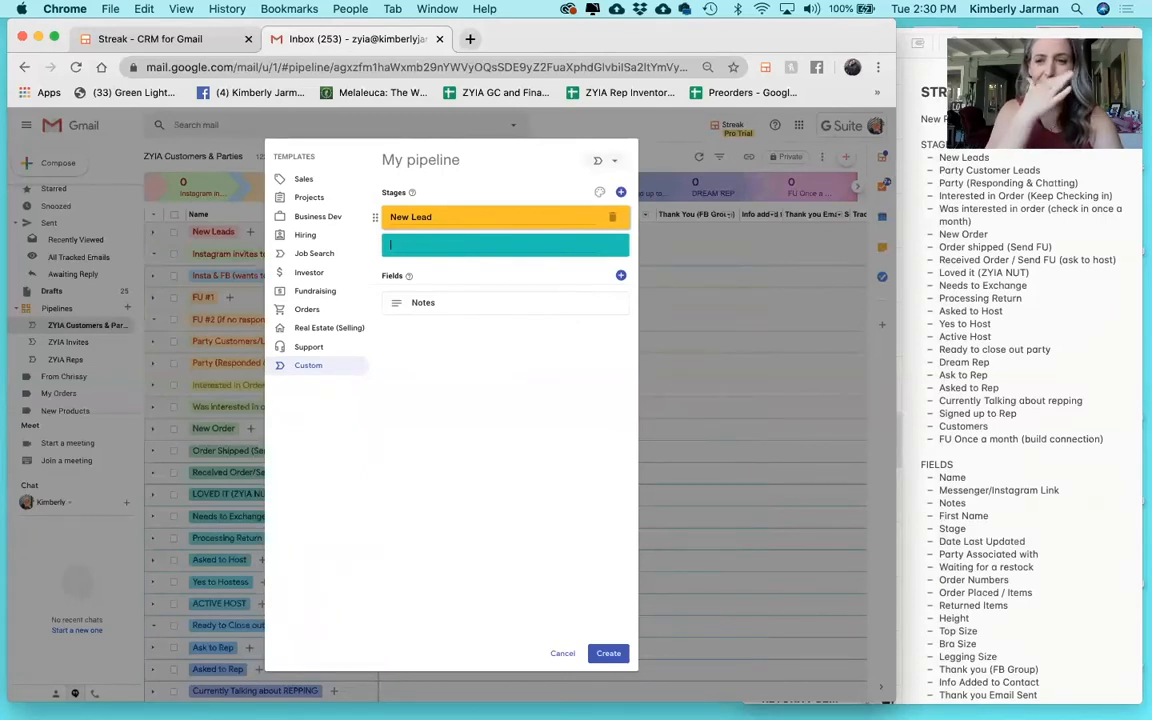
pyautogui.write('Party (R')
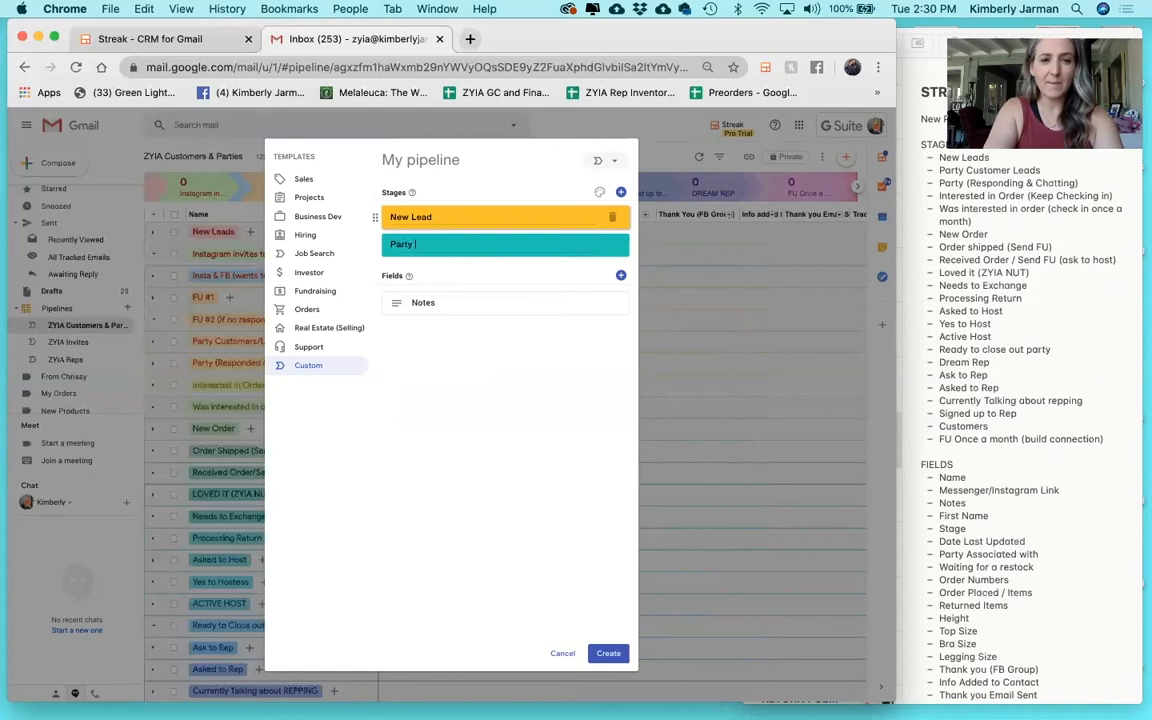
pyautogui.write('e')
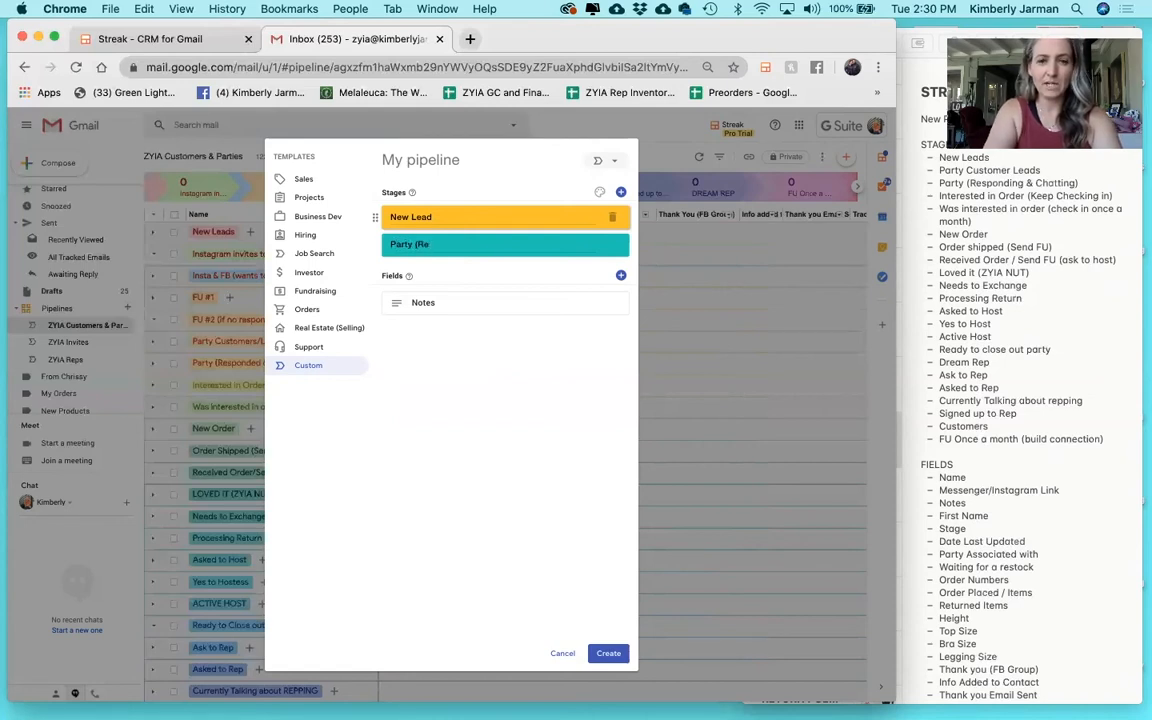
pyautogui.write('sp')
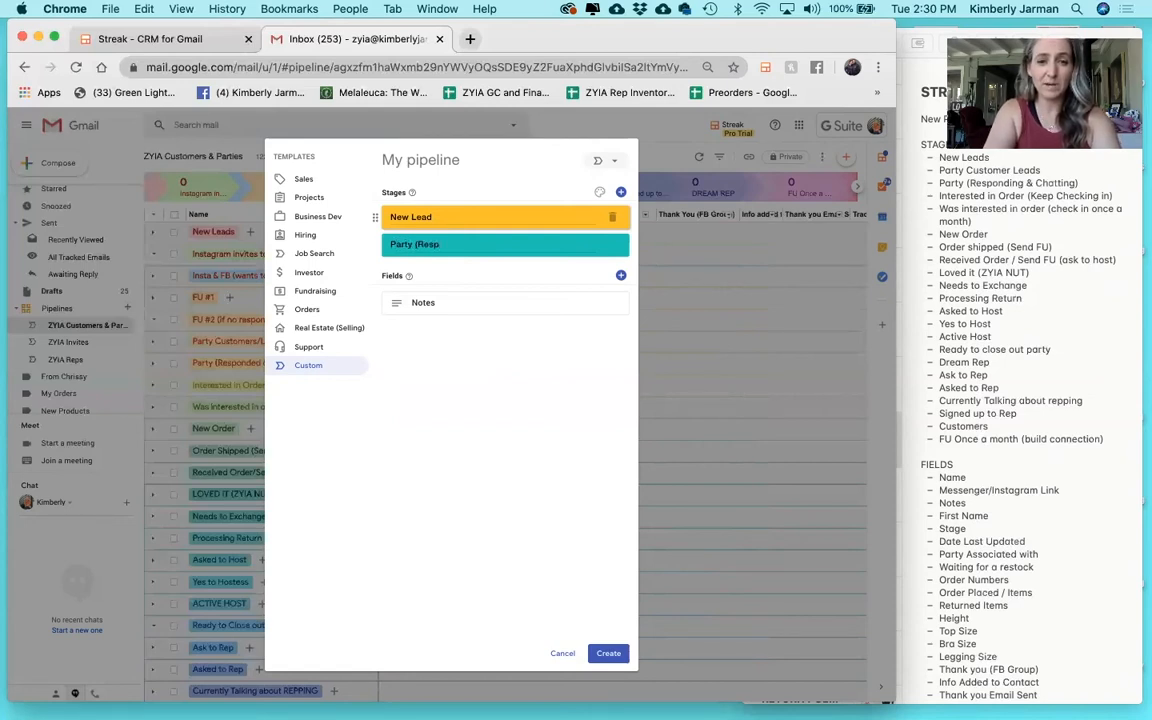
pyautogui.write('onding &')
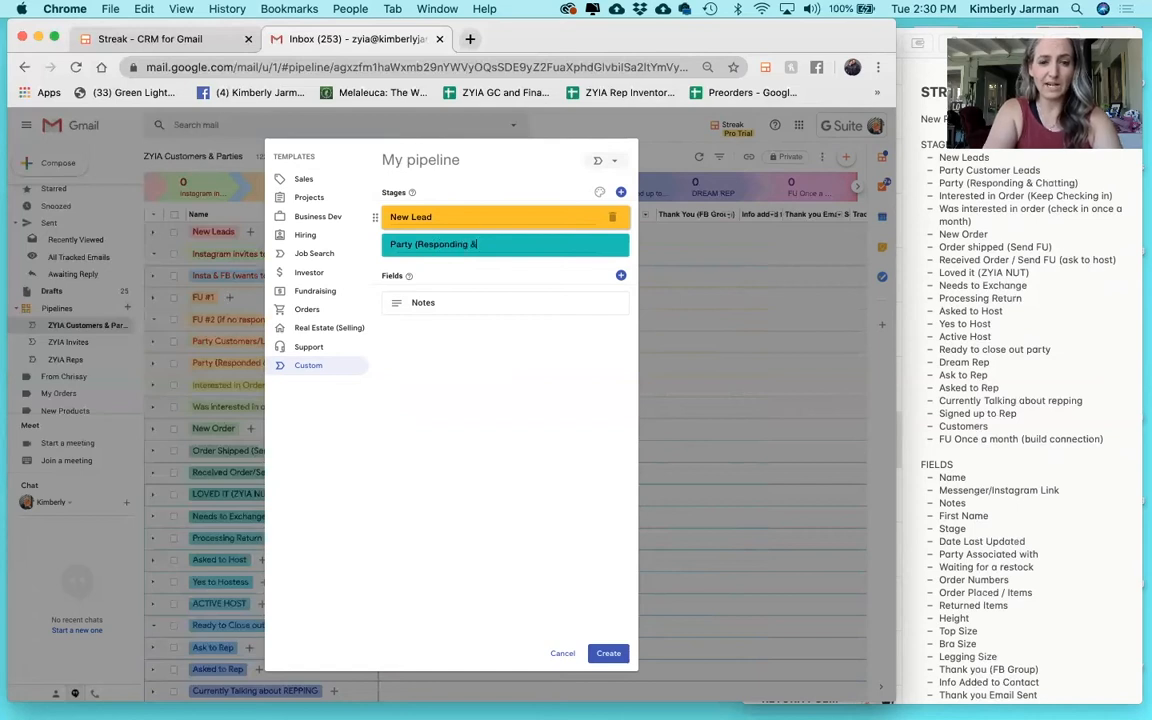
pyautogui.write(' Chatting)')
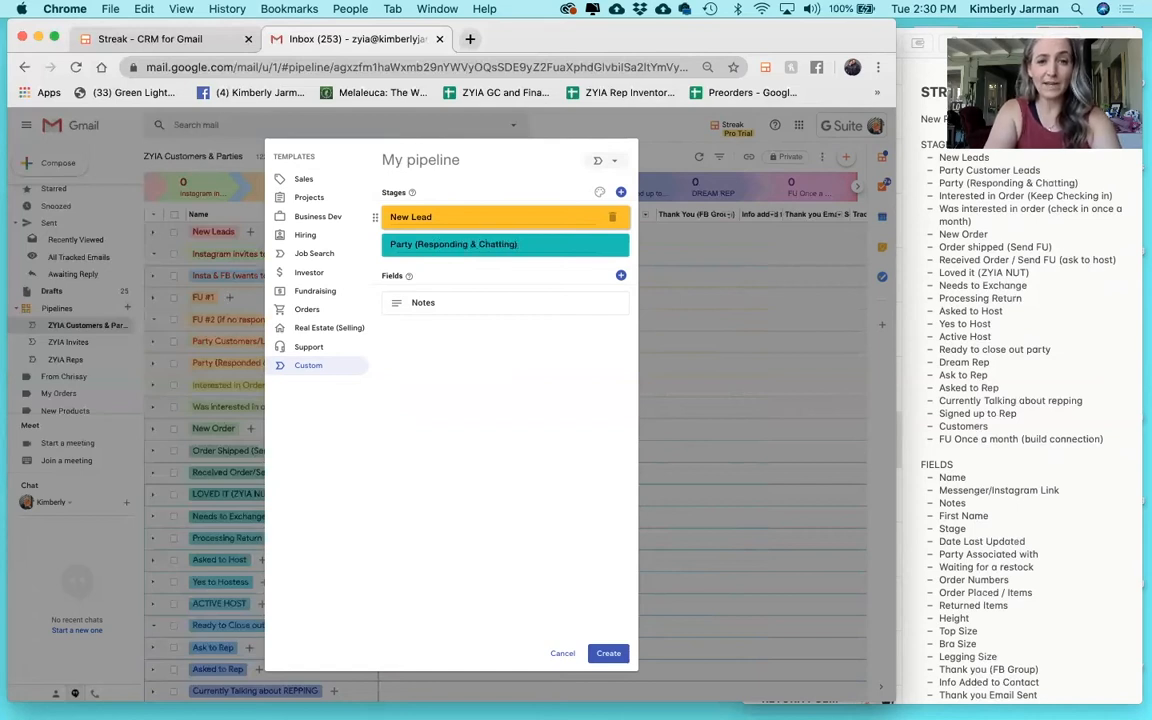
# Add stages 'Interested in Order (Keep Checking In)', 'New Order' and 'Order Shipped (Send FU)'.
pyautogui.click(621, 192)
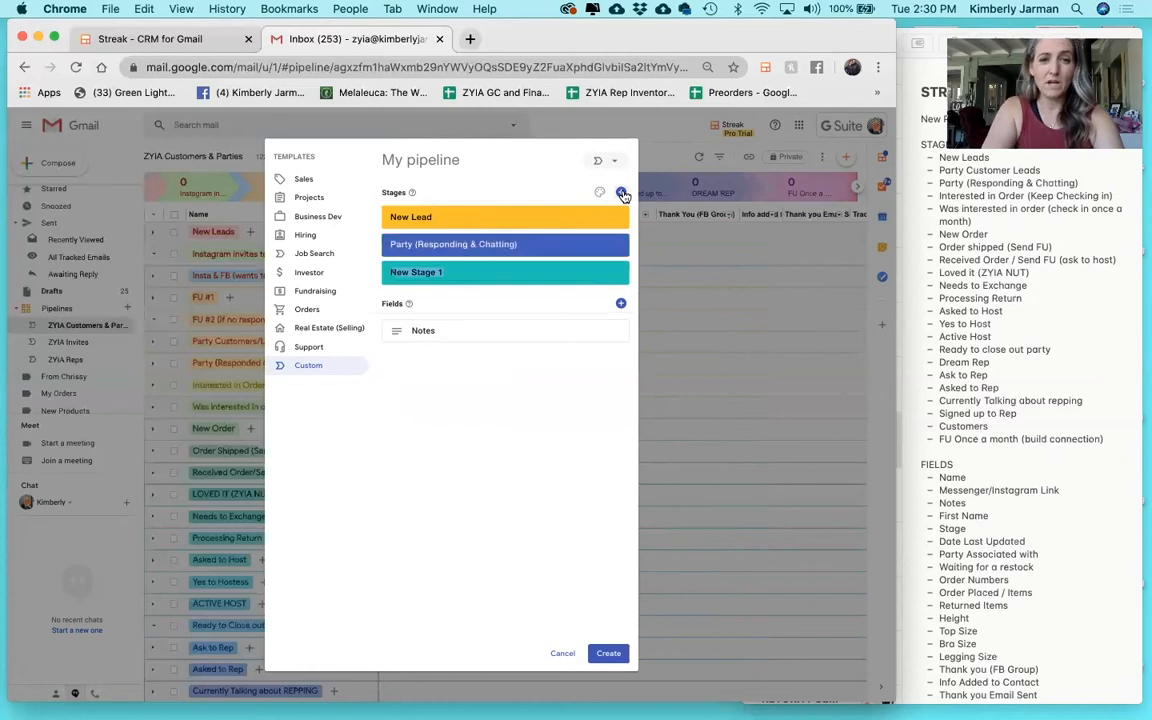
pyautogui.write('In')
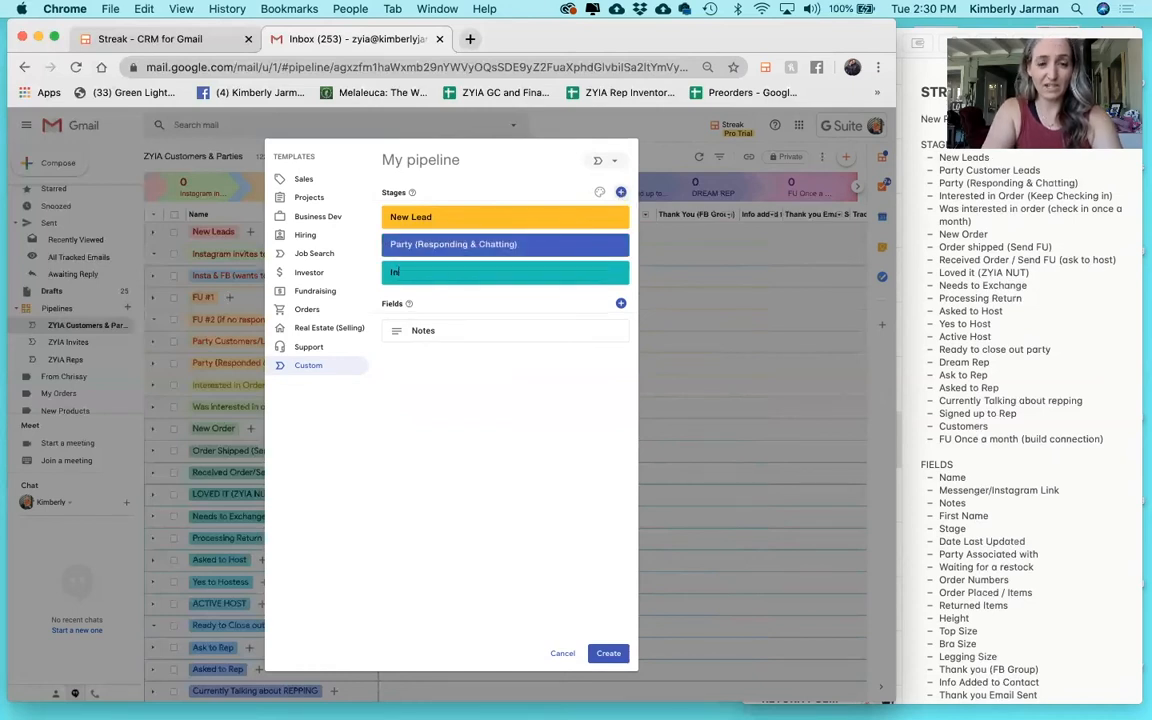
pyautogui.write('terested ')
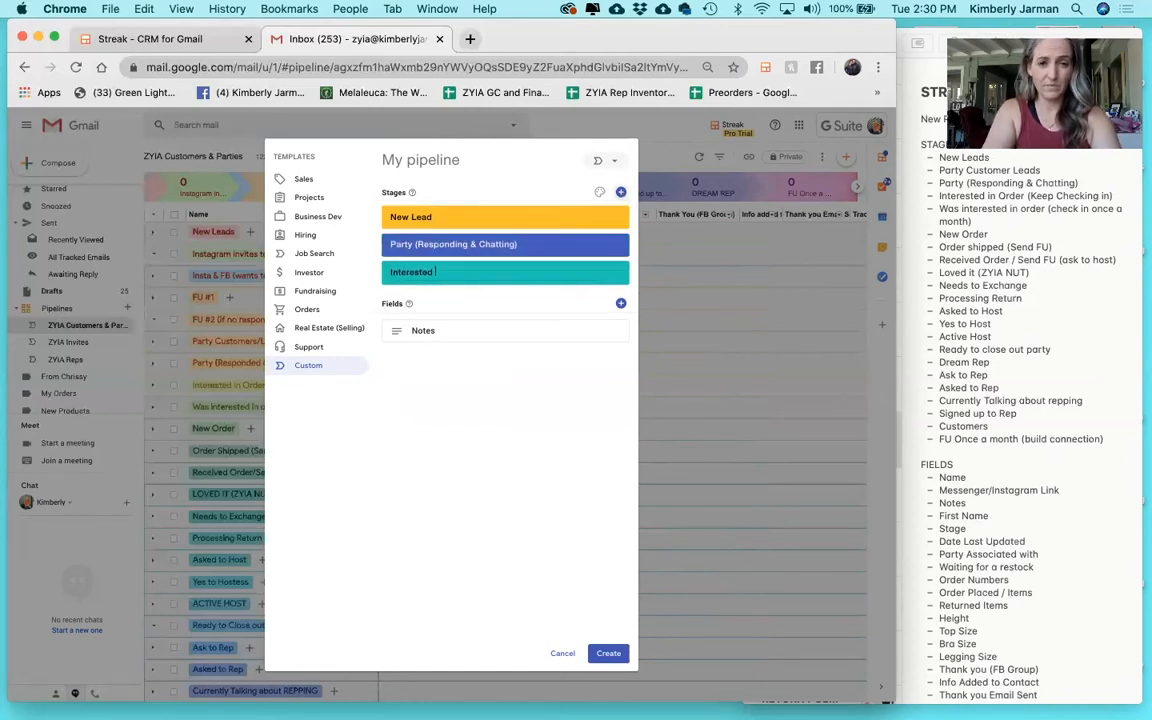
pyautogui.write('in Order (K')
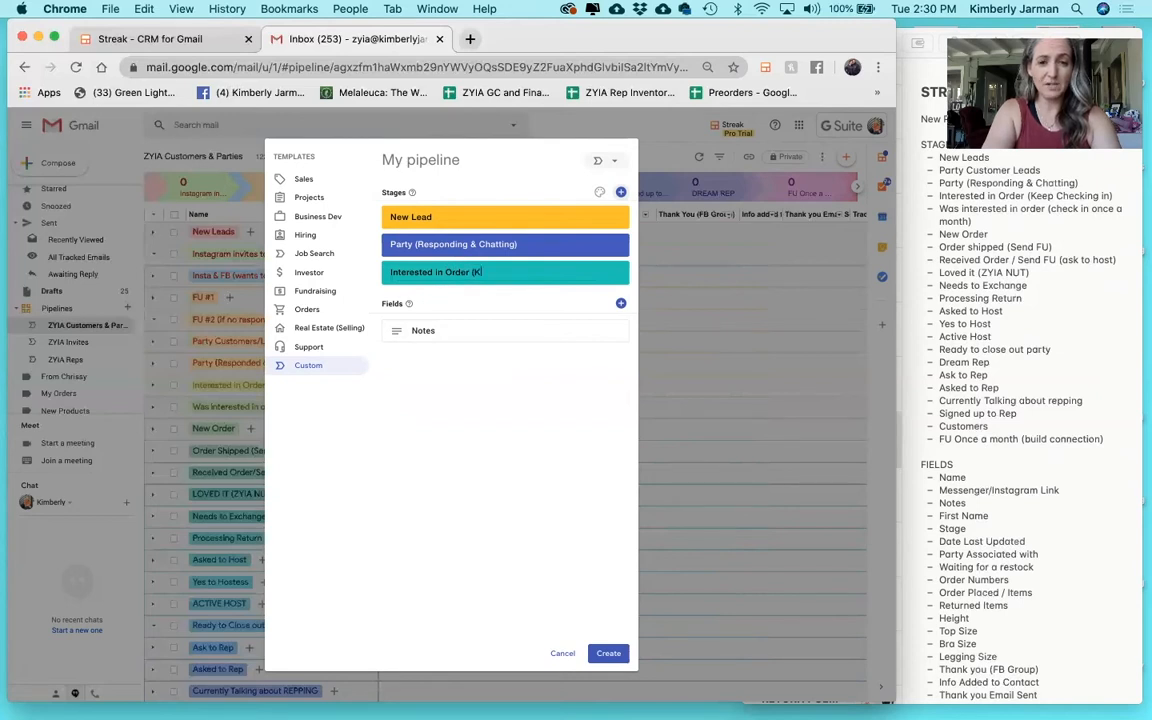
pyautogui.write('eep in checking')
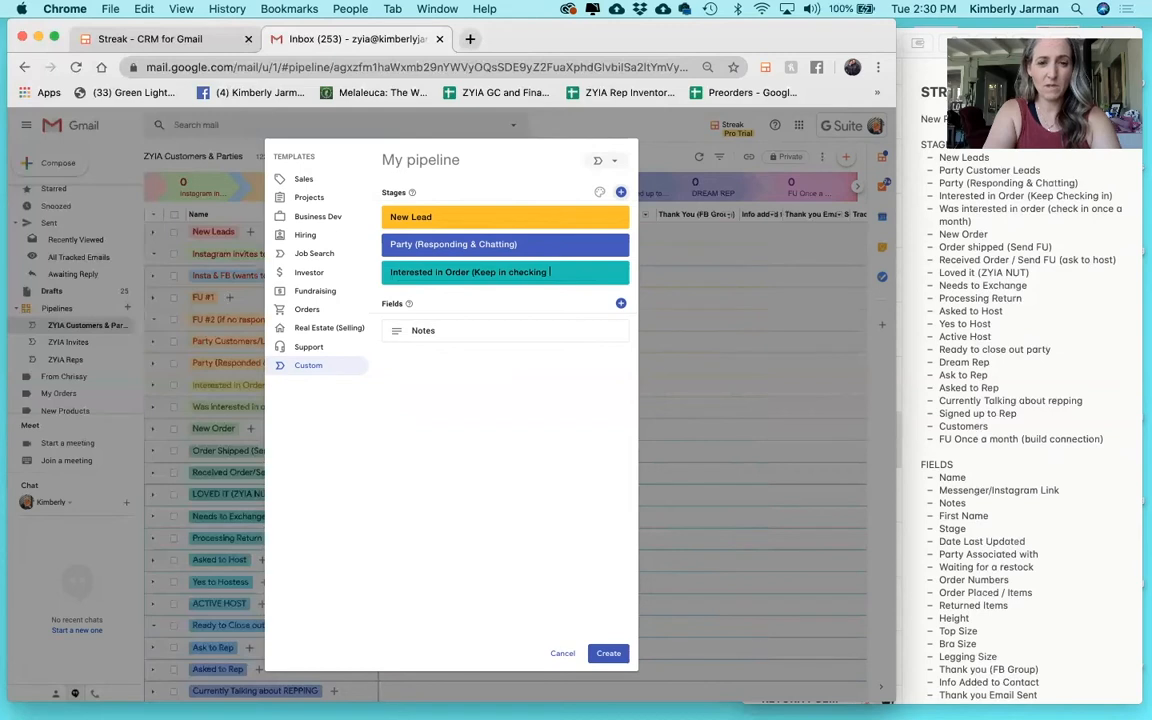
pyautogui.press('BackSpace')
pyautogui.press('BackSpace')
pyautogui.press('BackSpace')
pyautogui.press('BackSpace')
pyautogui.press('BackSpace')
pyautogui.press('BackSpace')
pyautogui.press('BackSpace')
pyautogui.press('BackSpace')
pyautogui.press('BackSpace')
pyautogui.press('BackSpace')
pyautogui.press('BackSpace')
pyautogui.press('BackSpace')
pyautogui.write('Checking In')
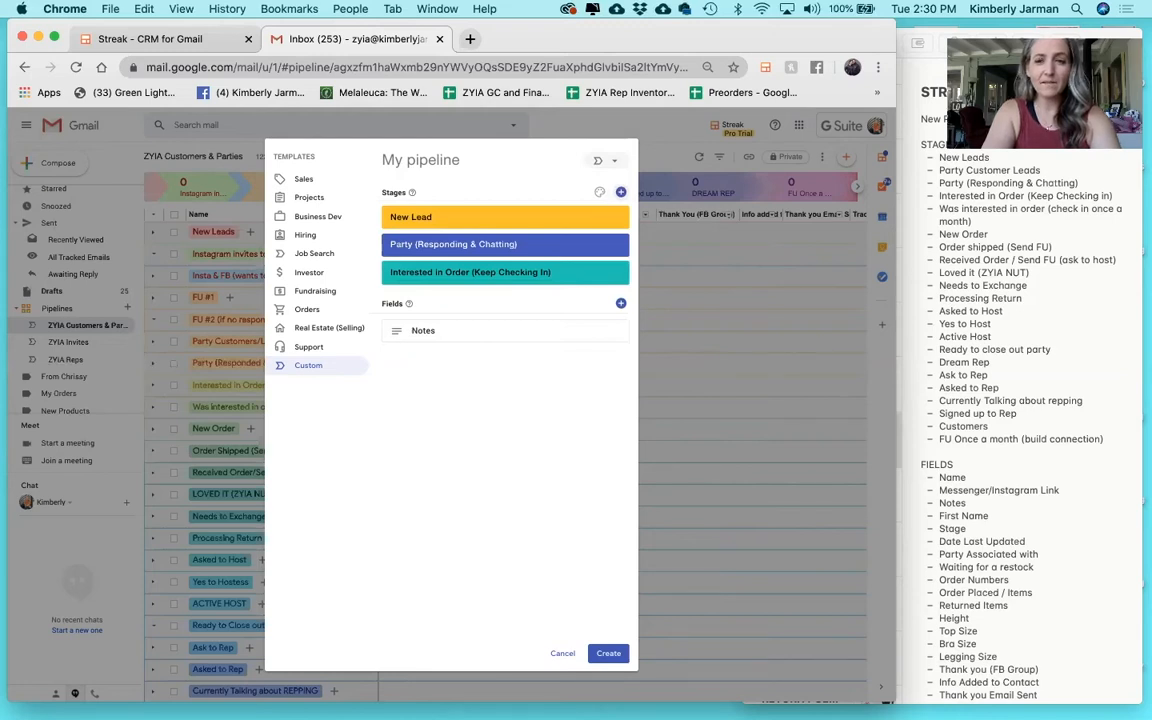
pyautogui.click(621, 191)
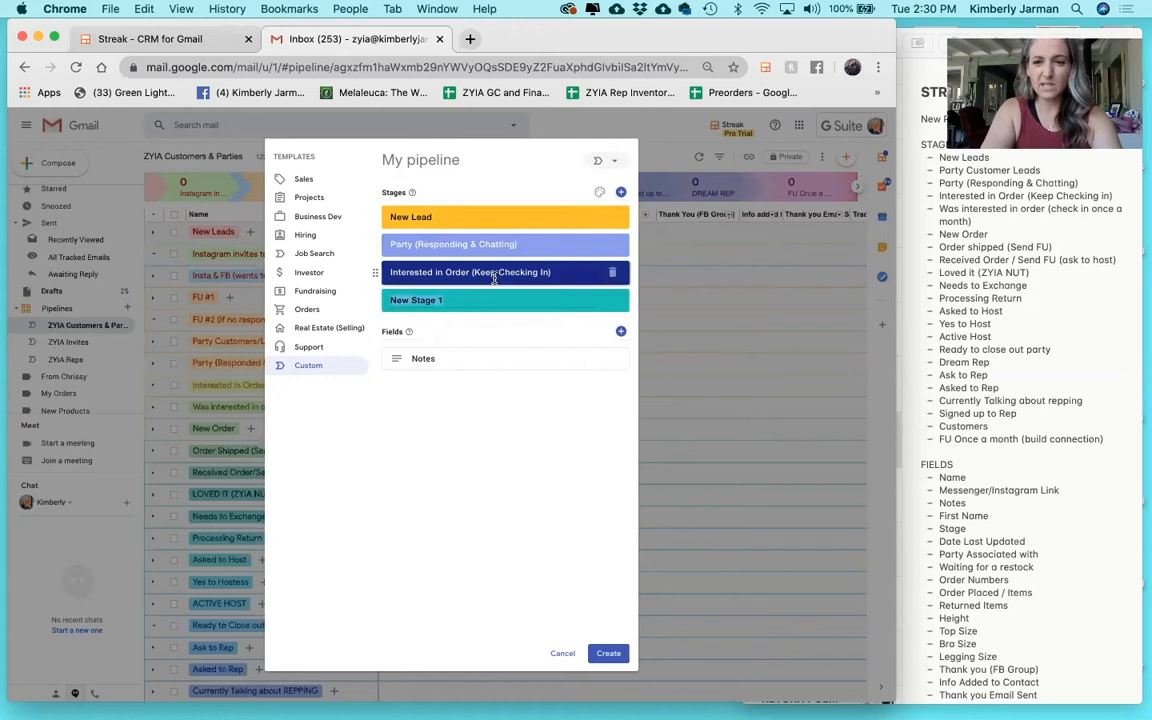
pyautogui.write('New Order')
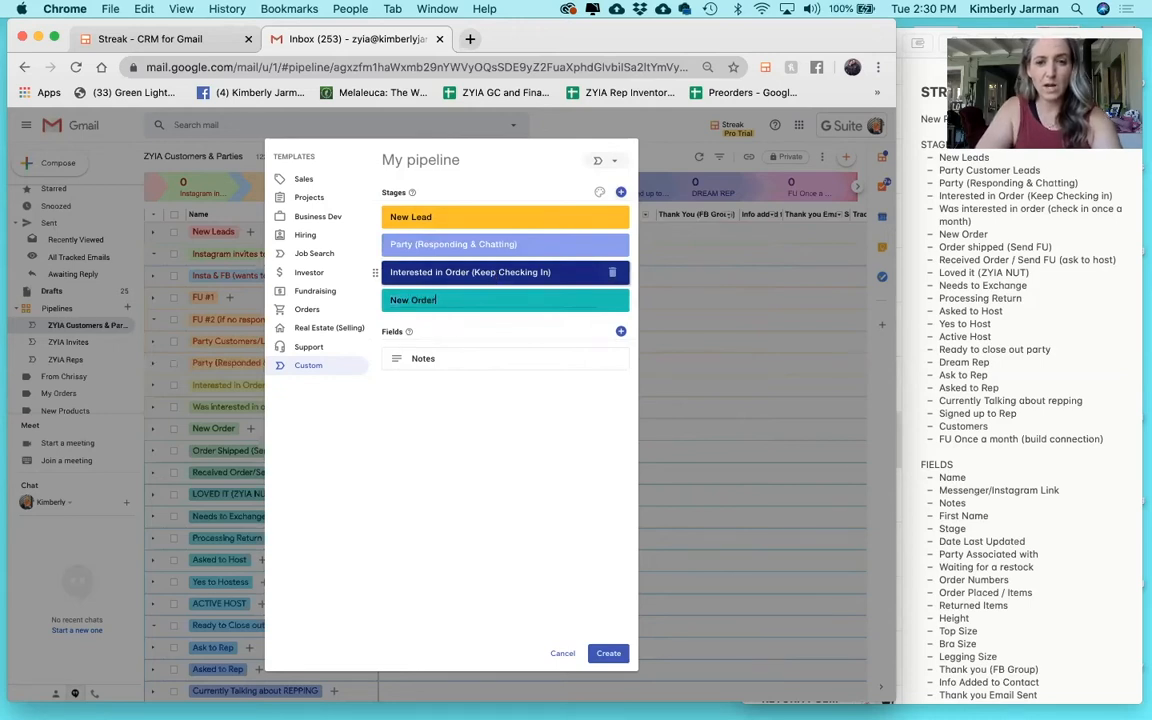
pyautogui.click(621, 191)
pyautogui.write('Order Shippe')
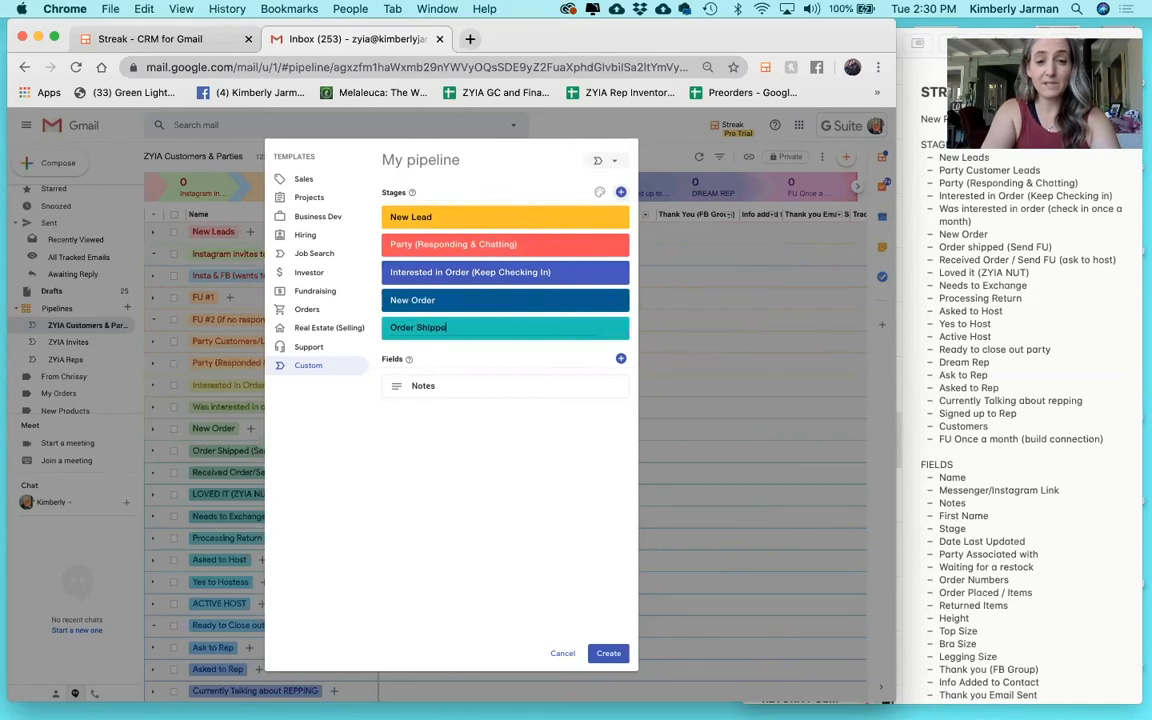
pyautogui.write('d (')
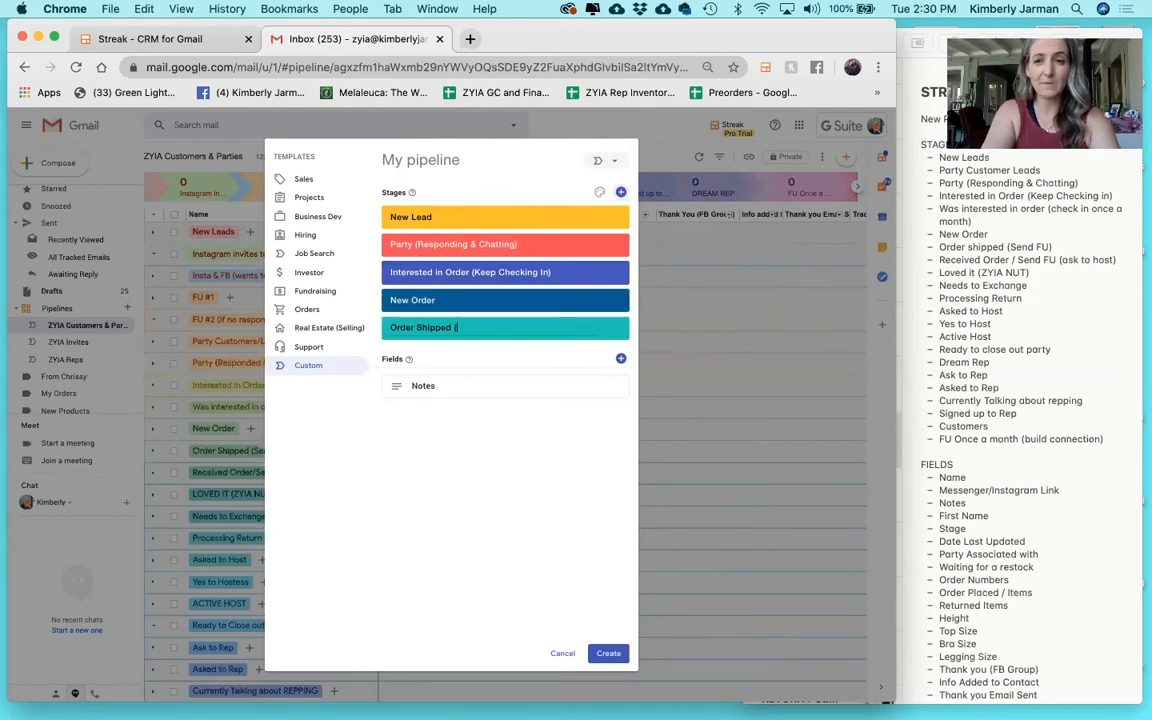
pyautogui.write('Send FU)')
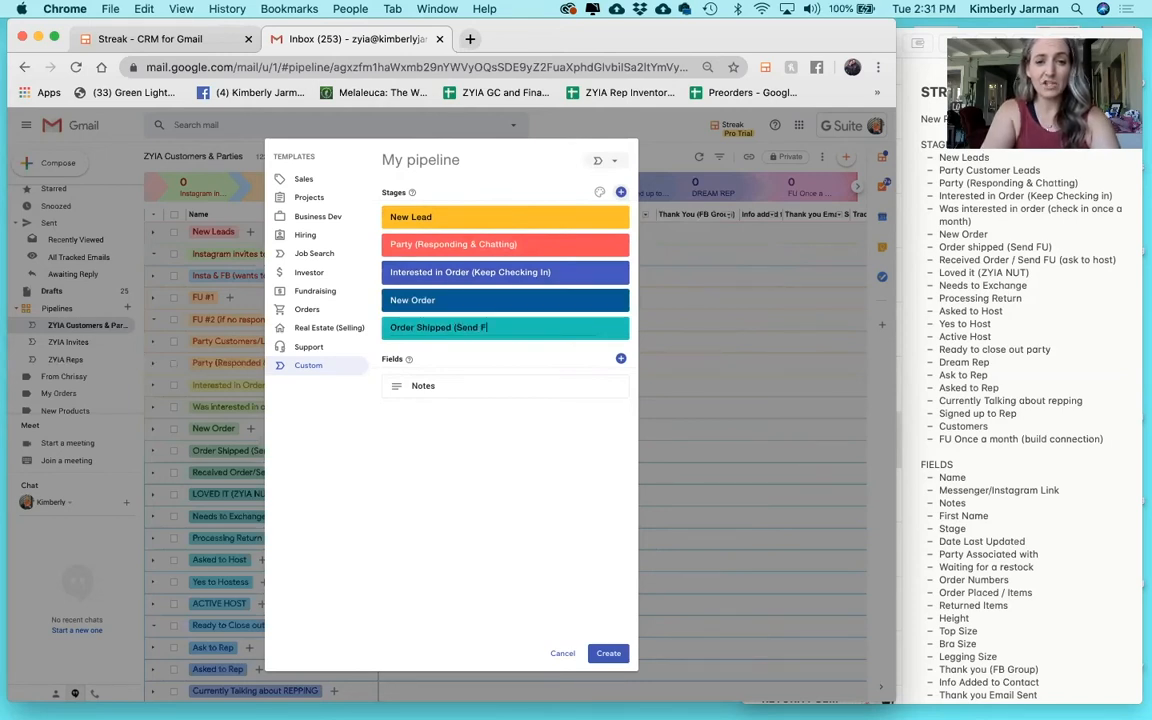
# Add 'Received Order' and 'Loved it (zyia nut)' stages after Order Shipped (Send FU).
pyautogui.click(621, 192)
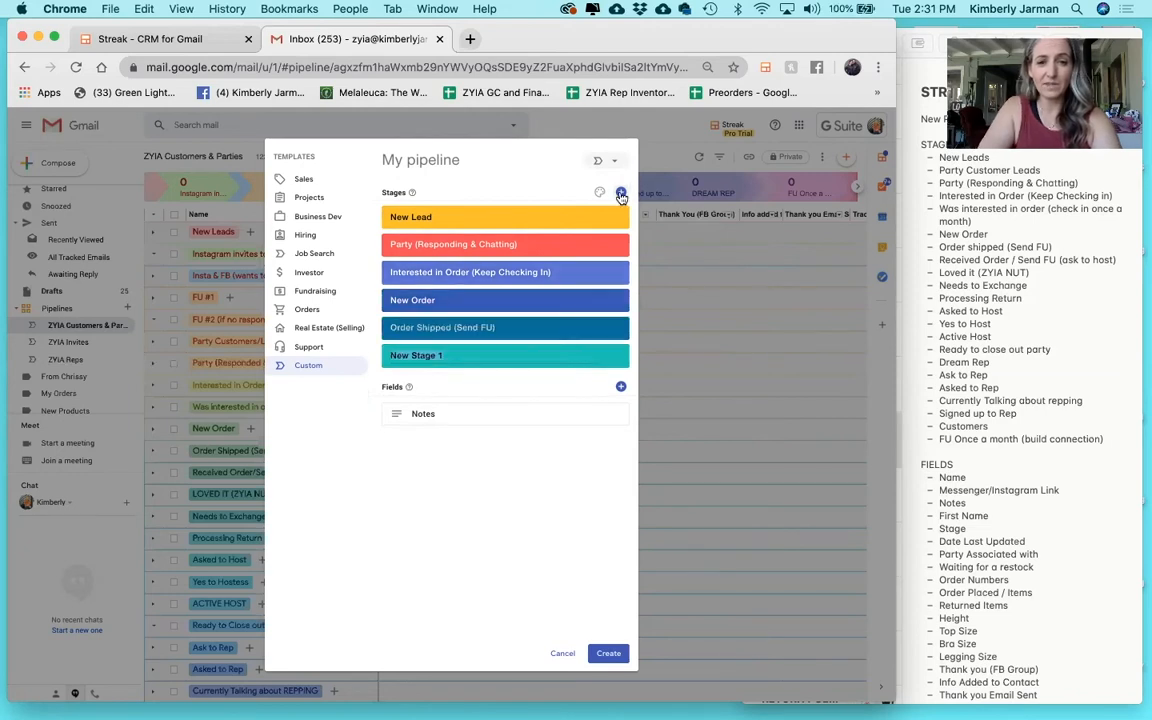
pyautogui.write('Receiv')
pyautogui.write('ed ')
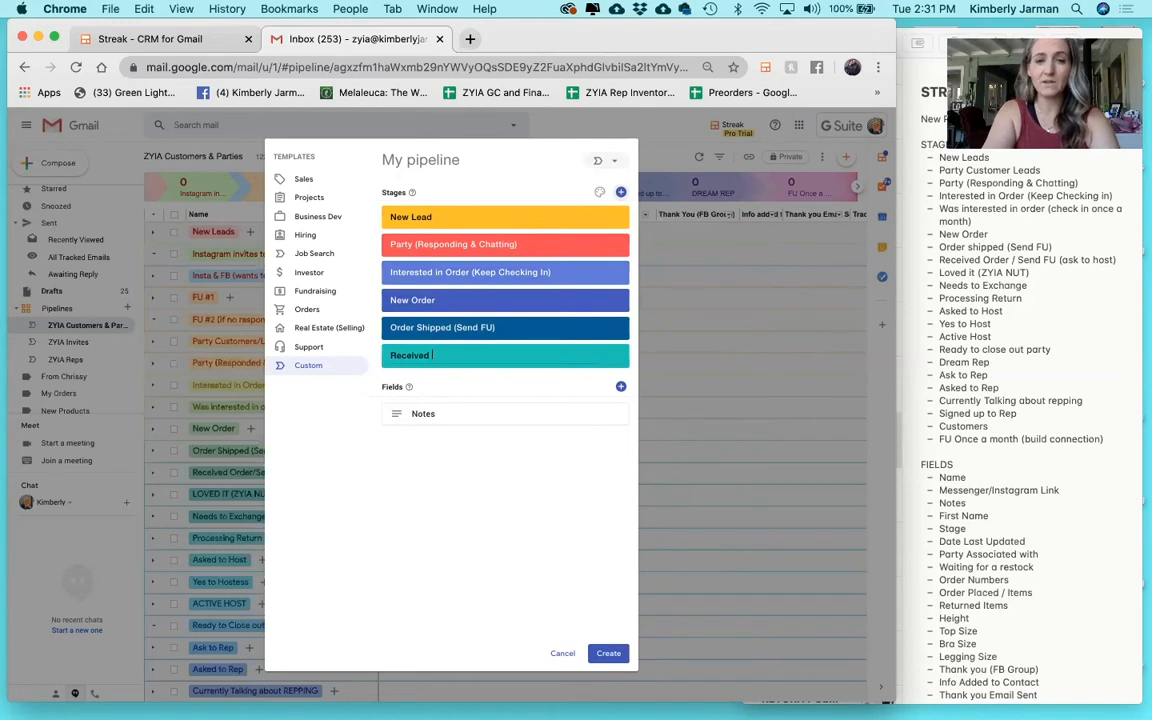
pyautogui.write('Order')
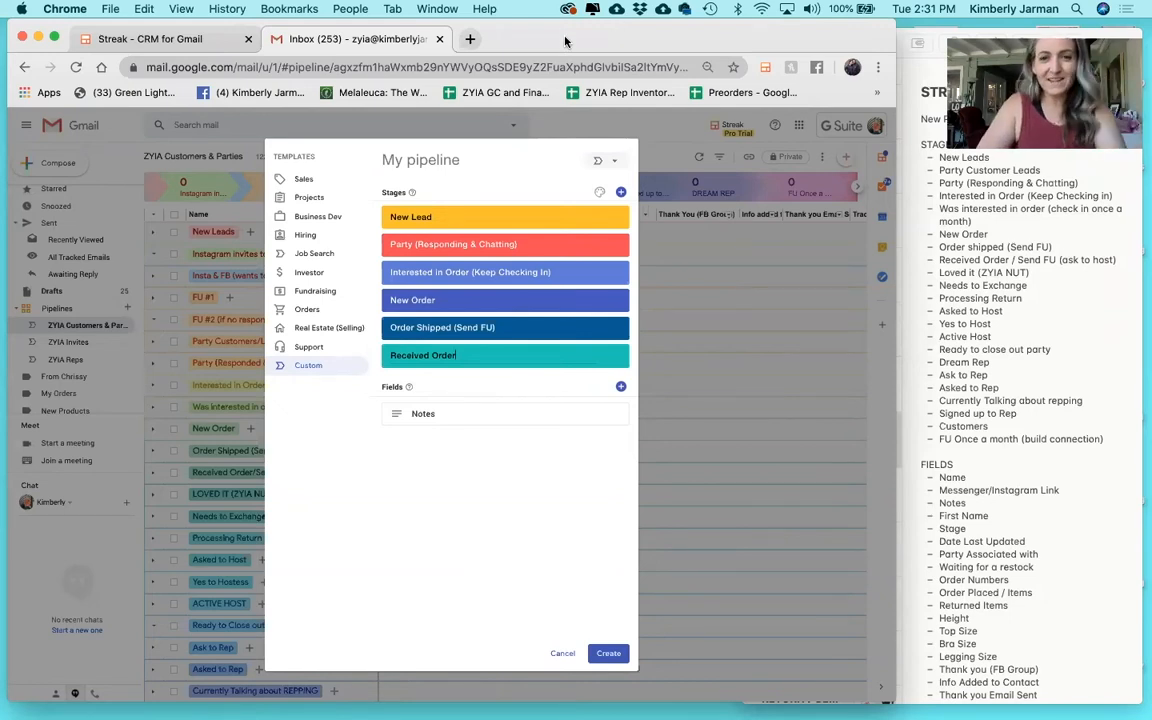
pyautogui.click(621, 193)
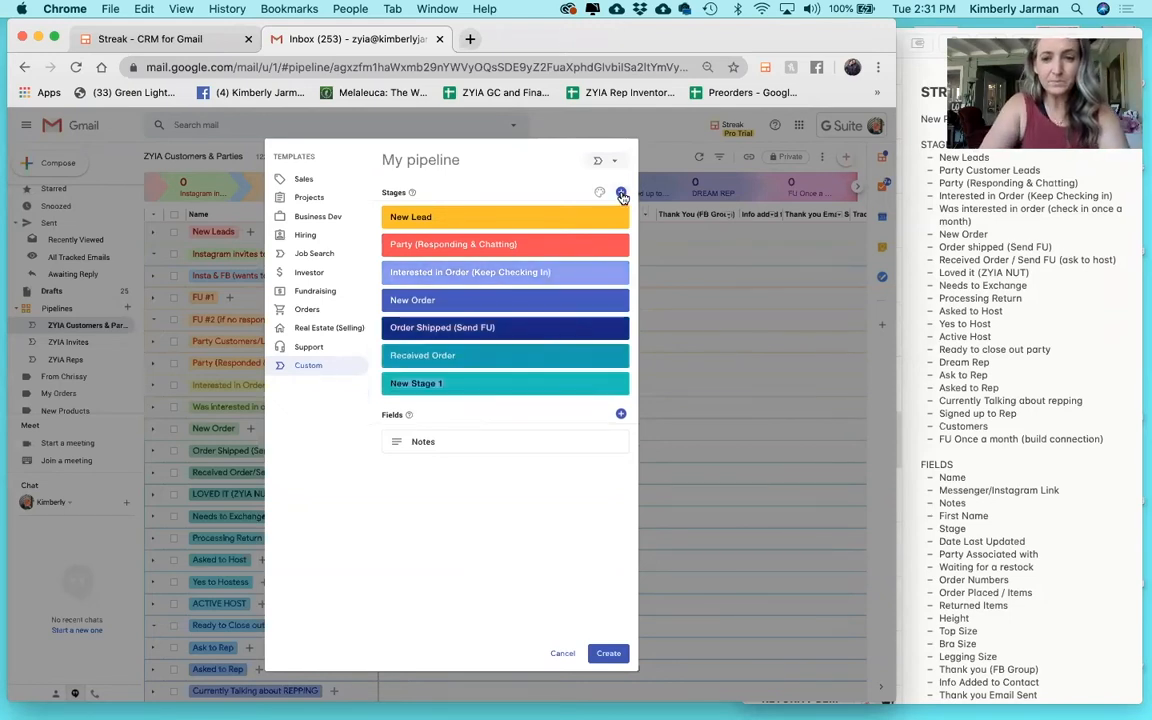
pyautogui.write('Loved It')
pyautogui.press('BackSpace')
pyautogui.press('BackSpace')
pyautogui.write('it (zyia nut)')
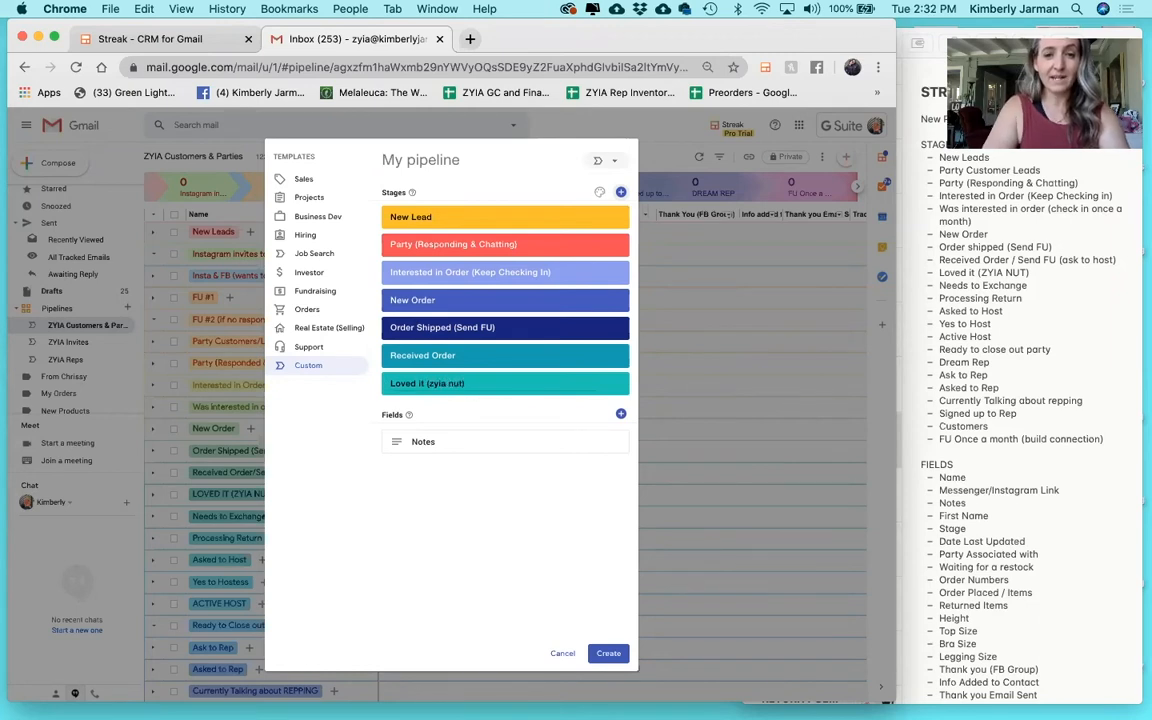
# Add 'Need To Exchange' and 'Processed Return' stages, plus a tenth stage left unnamed.
pyautogui.click(621, 193)
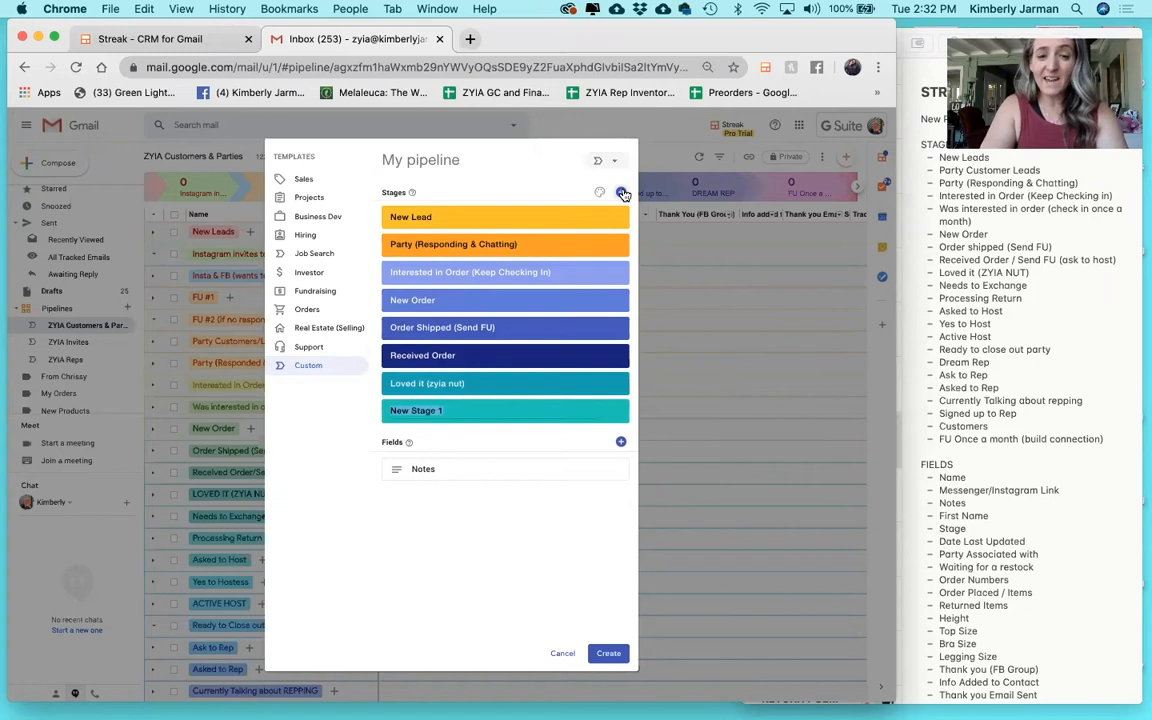
pyautogui.write('Need T')
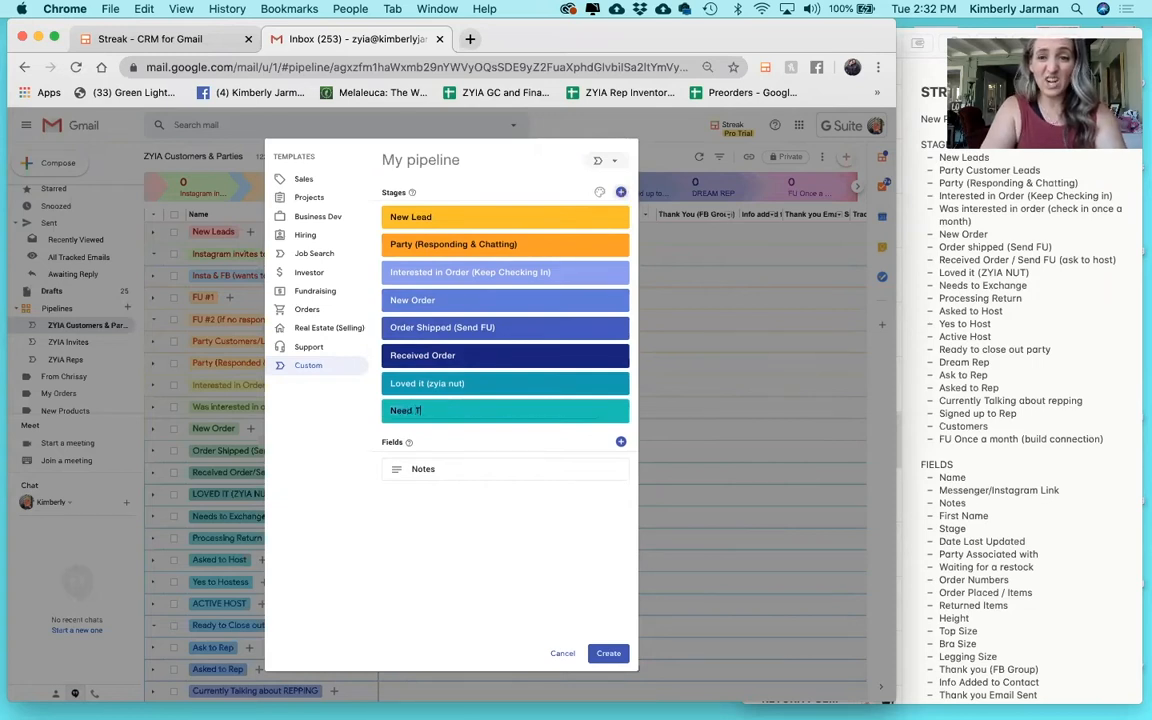
pyautogui.write('o Exchange')
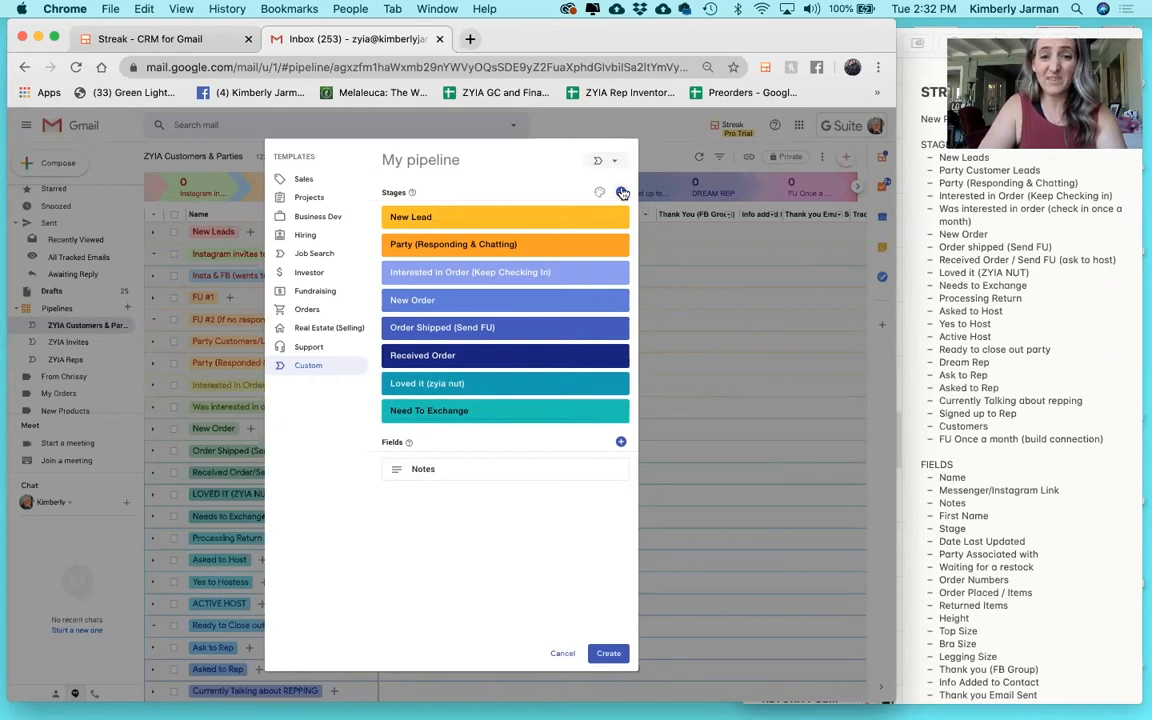
pyautogui.press('Return')
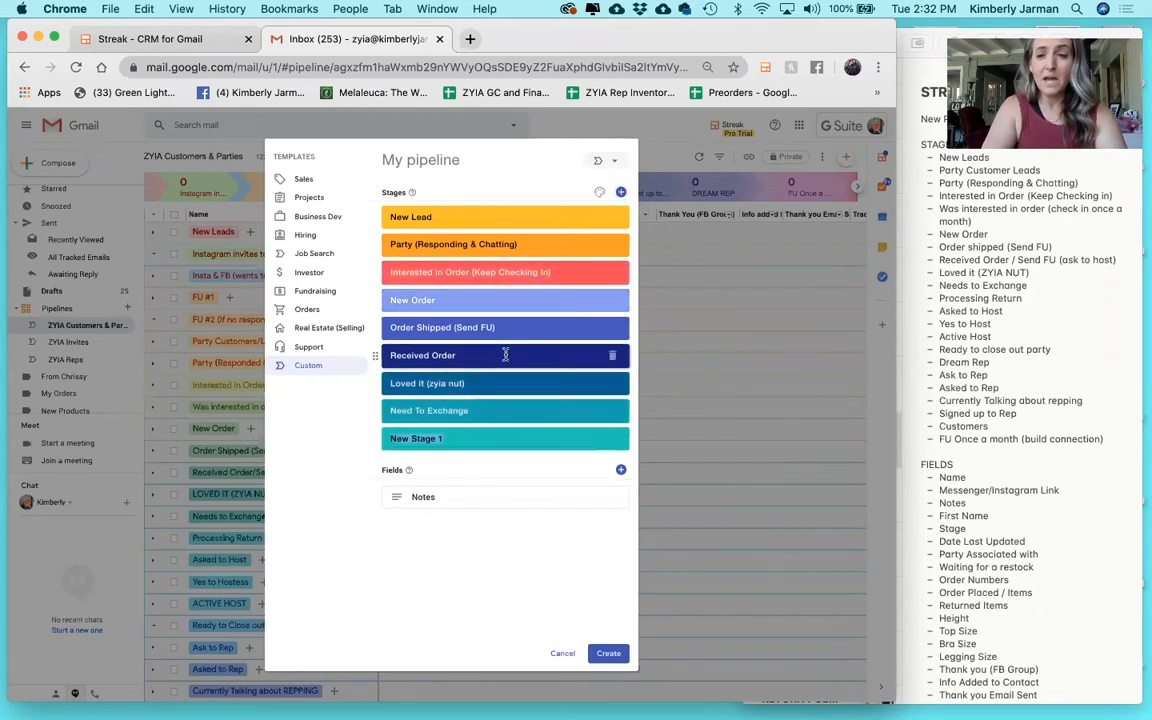
pyautogui.write('Processed')
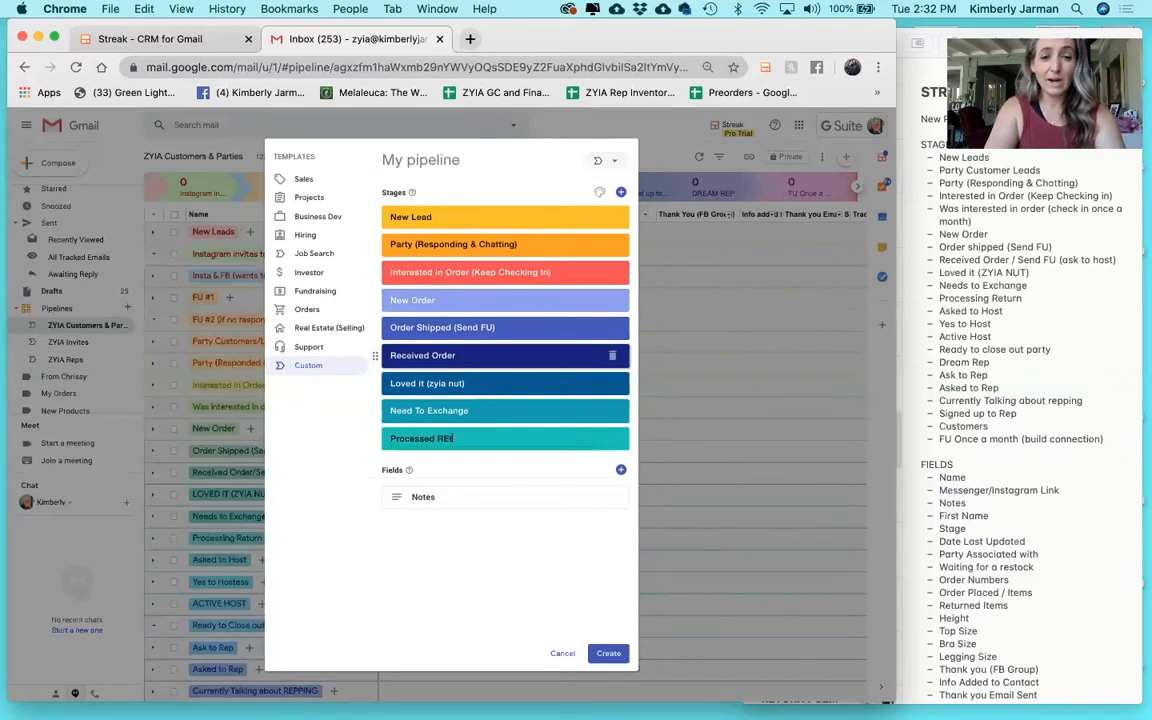
pyautogui.write(' Return')
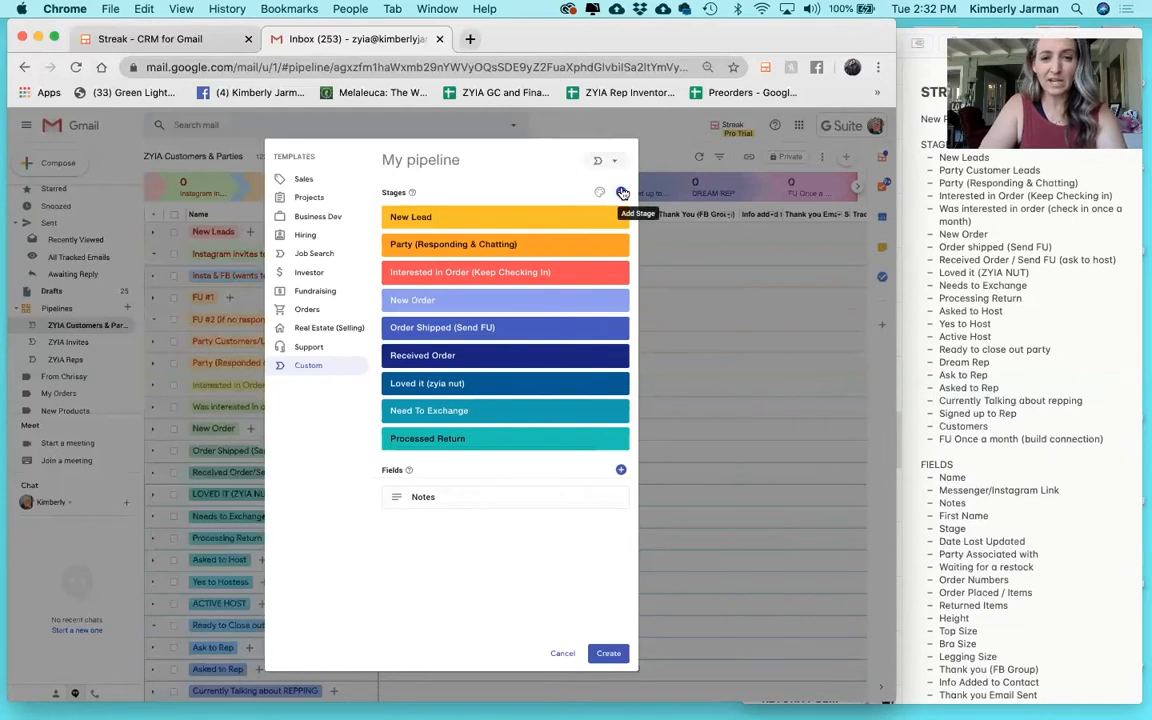
pyautogui.click(620, 192)
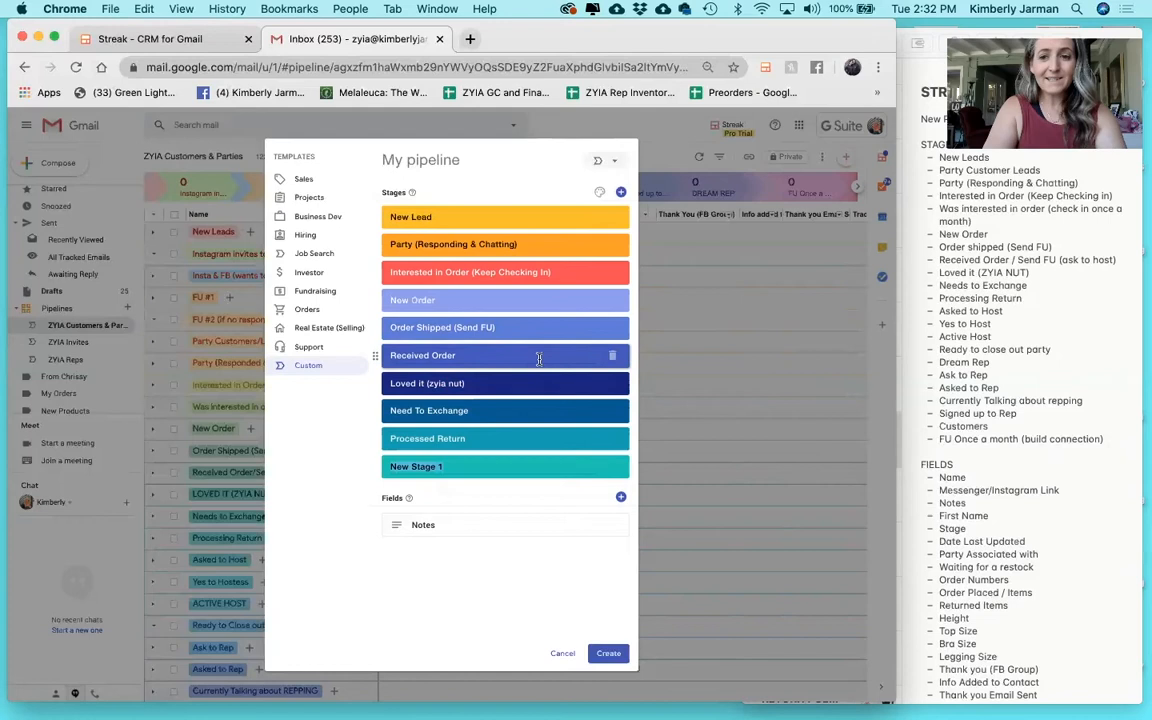
pyautogui.write('Ask')
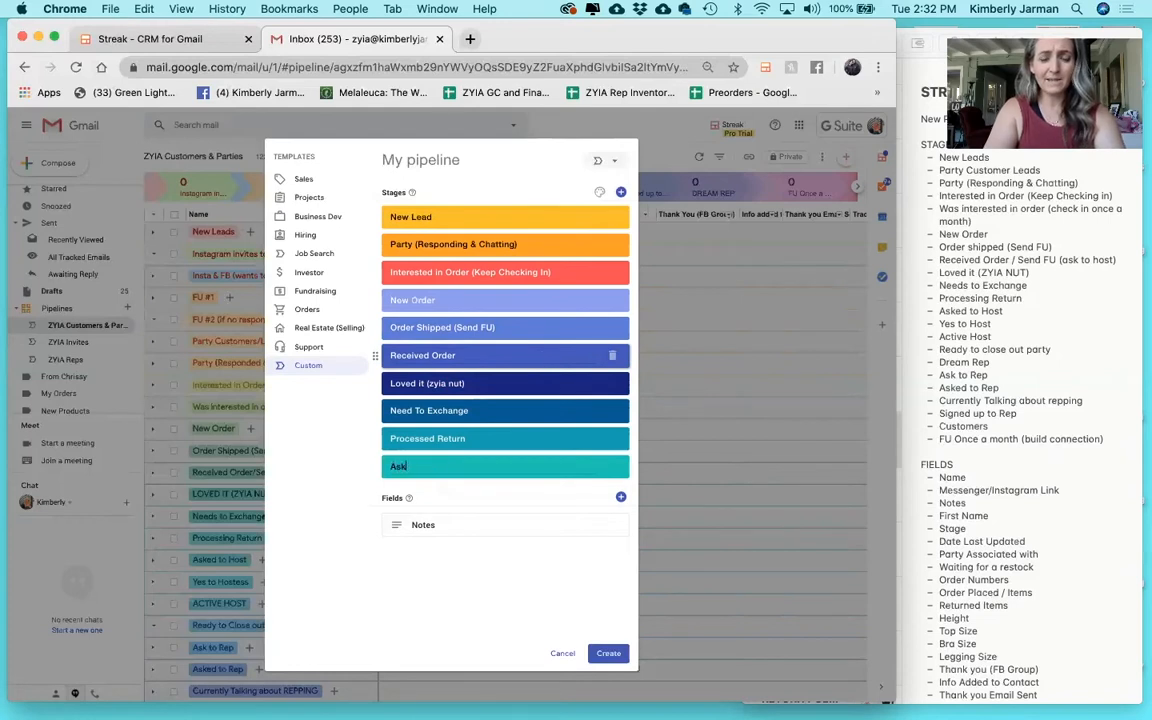
pyautogui.press('BackSpace')
pyautogui.press('BackSpace')
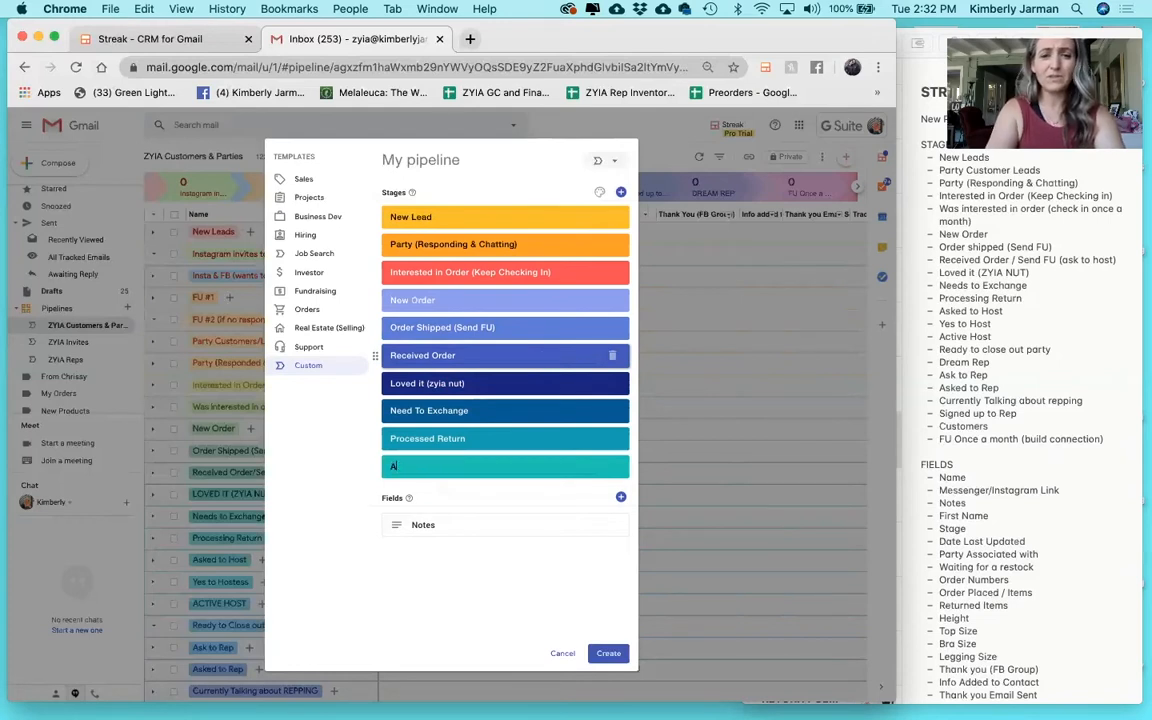
pyautogui.press('BackSpace')
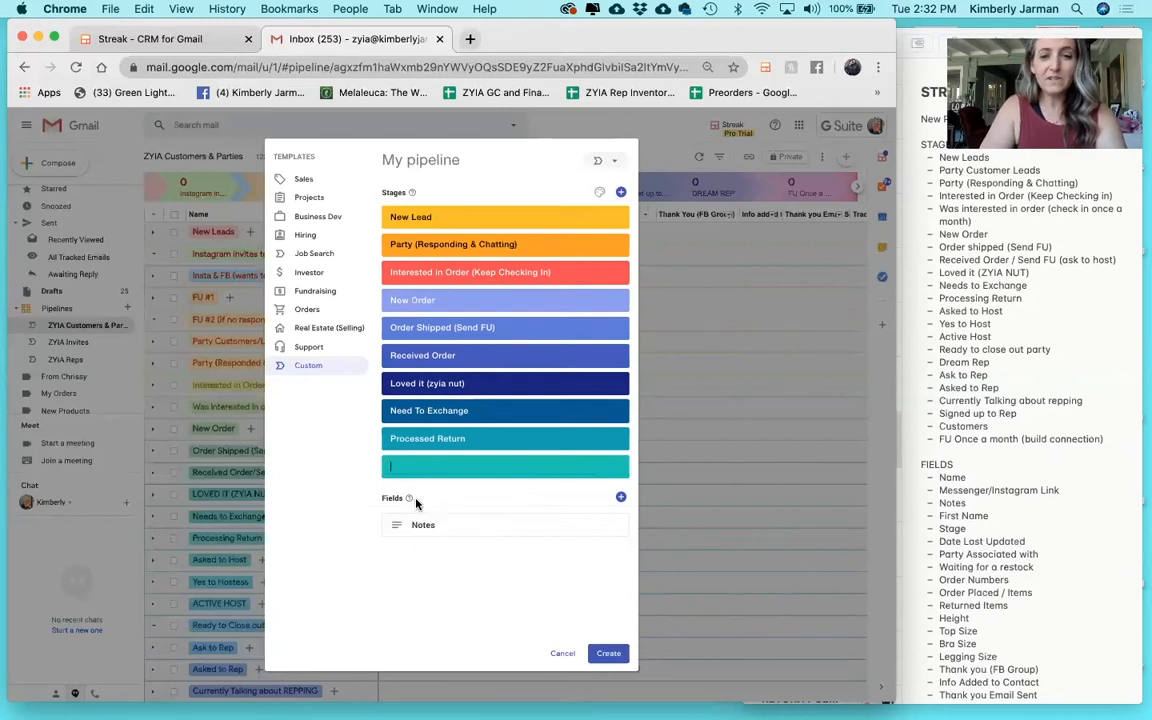
# Add a free-form 'Name' field and move it above Notes.
pyautogui.scroll(-2, 1045, 347)
pyautogui.scroll(-5, 1045, 347)
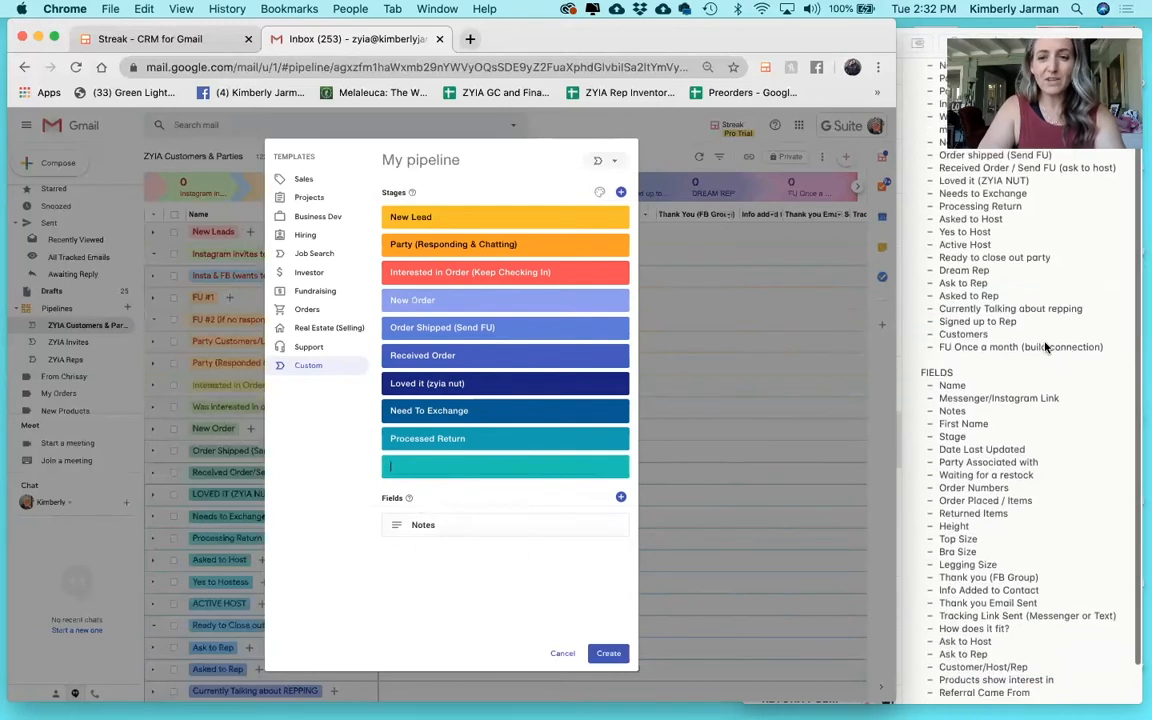
pyautogui.click(621, 497)
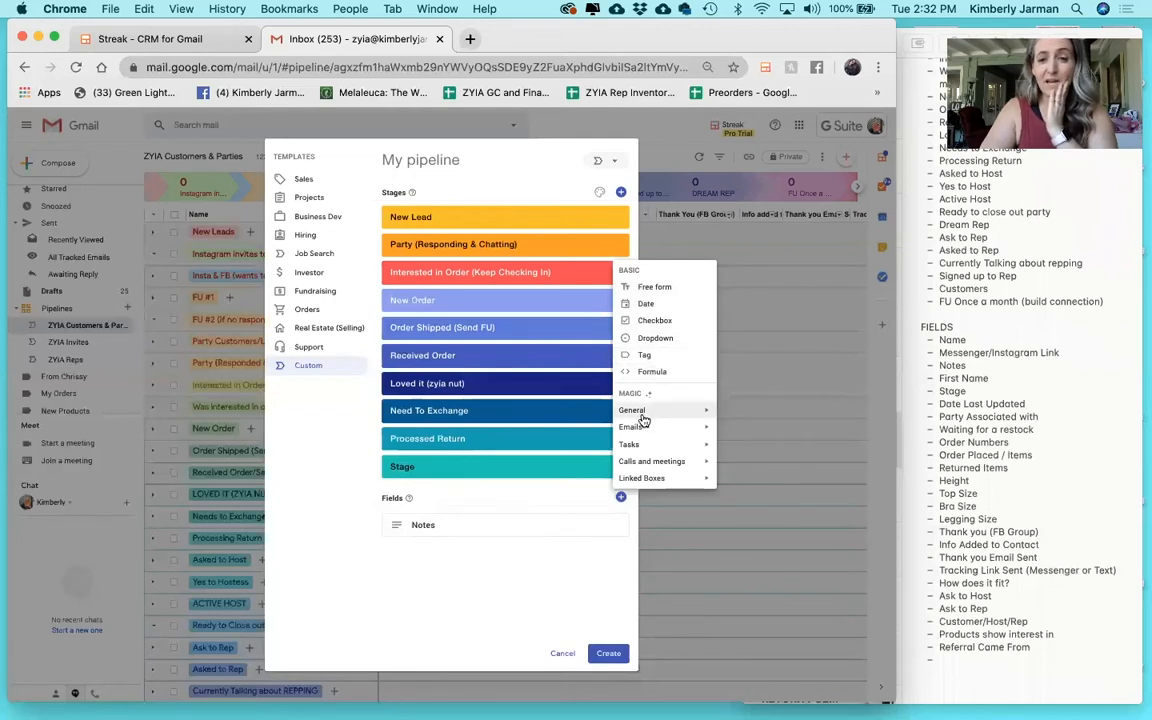
pyautogui.moveTo(688, 418)
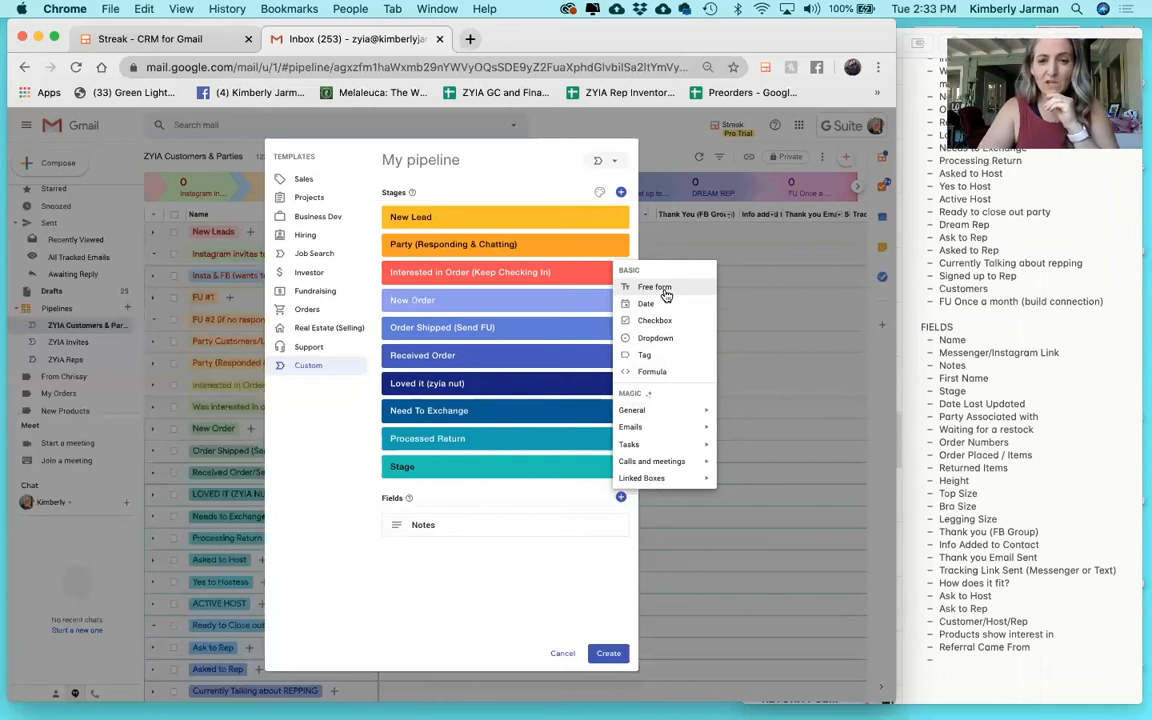
pyautogui.click(665, 292)
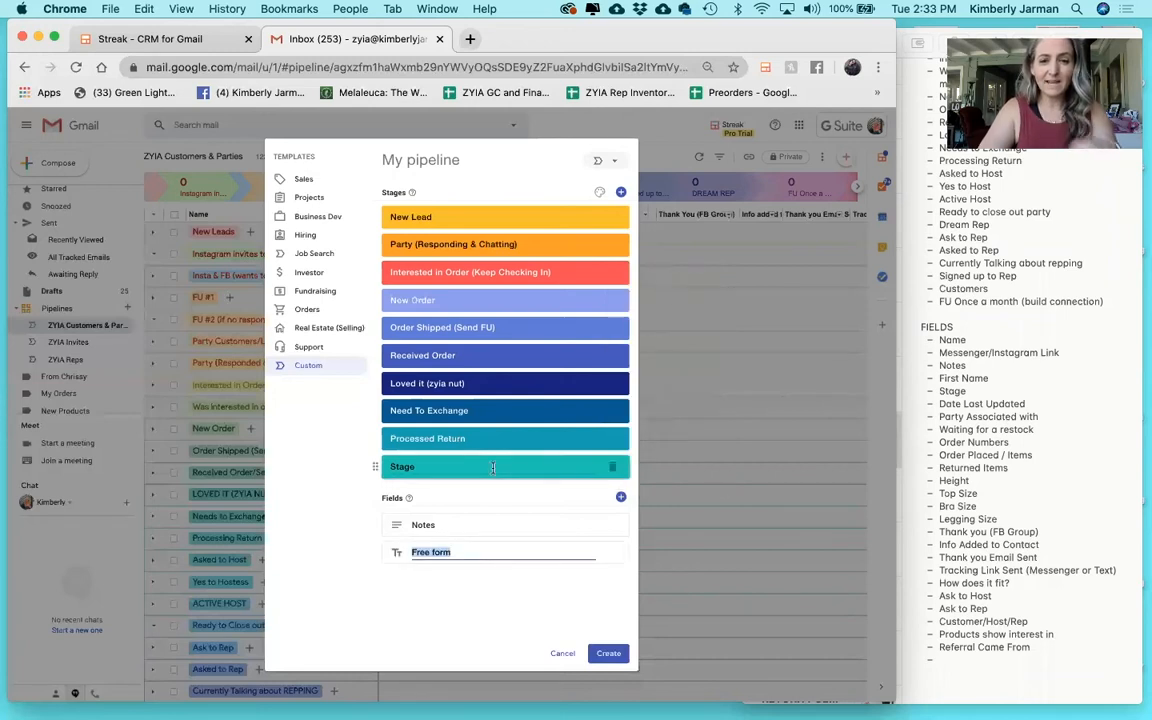
pyautogui.write('Name')
pyautogui.click(437, 499)
pyautogui.moveTo(400, 553); pyautogui.dragTo(376, 520)
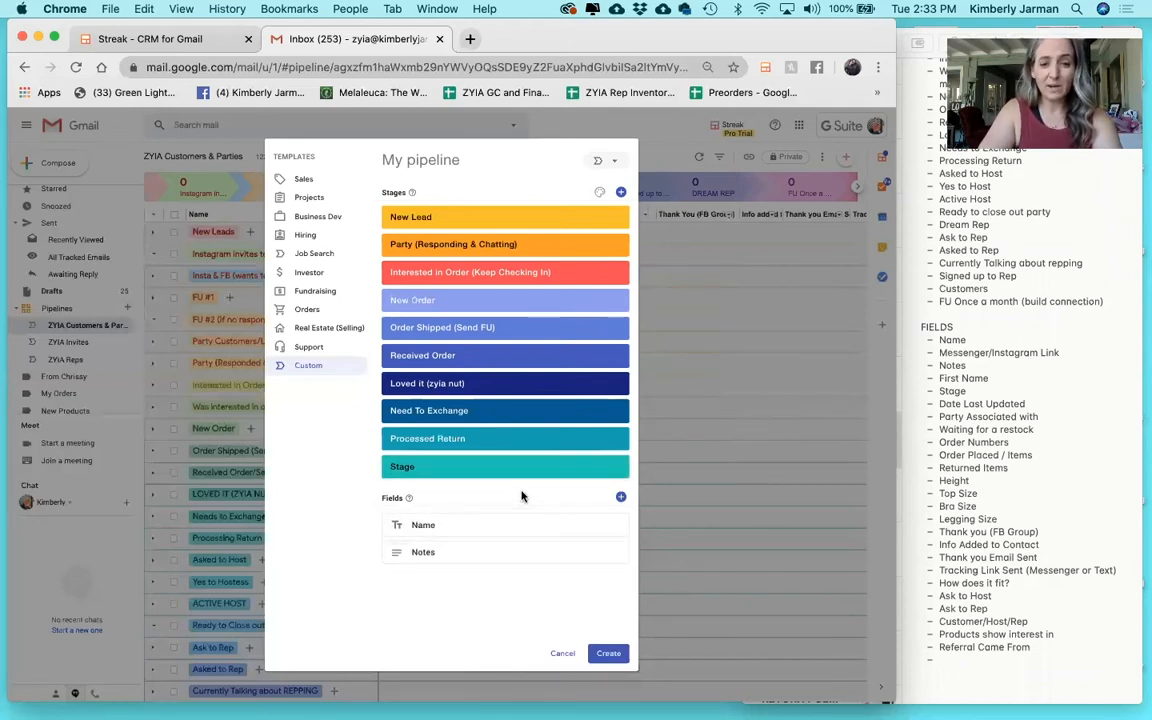
# Add free-form 'Messenger/Instagram Link' between Name and Notes, and 'First Name' below Notes.
pyautogui.click(621, 498)
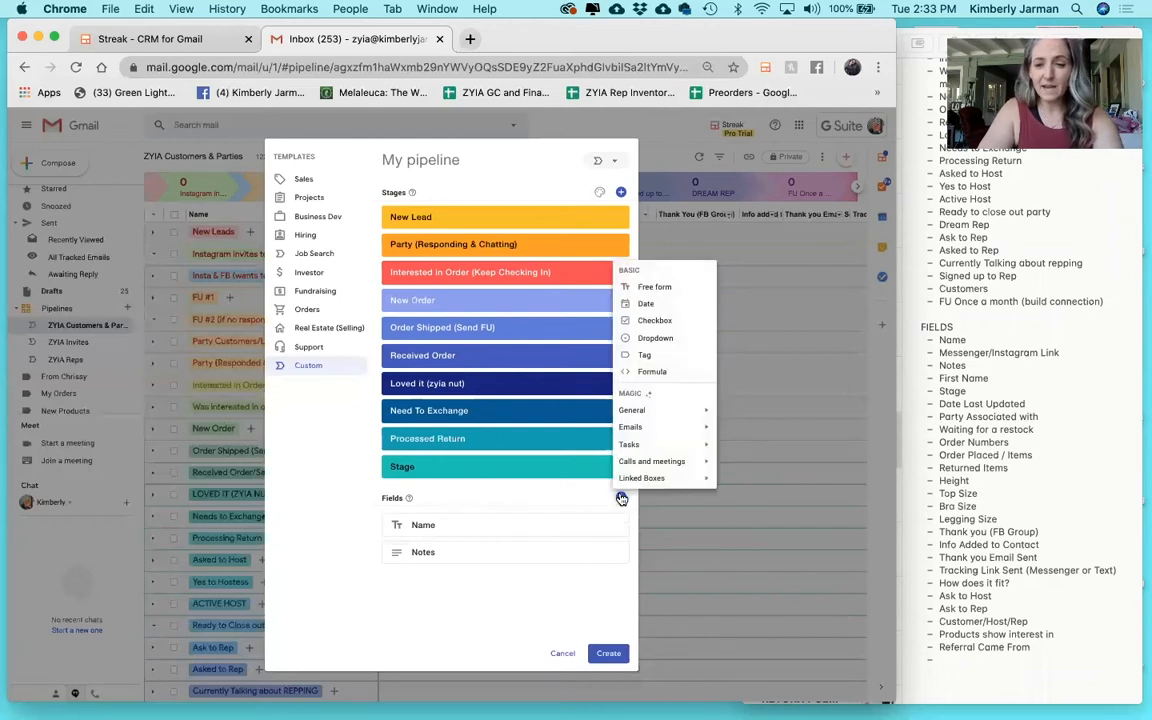
pyautogui.click(645, 287)
pyautogui.write('Messenger/')
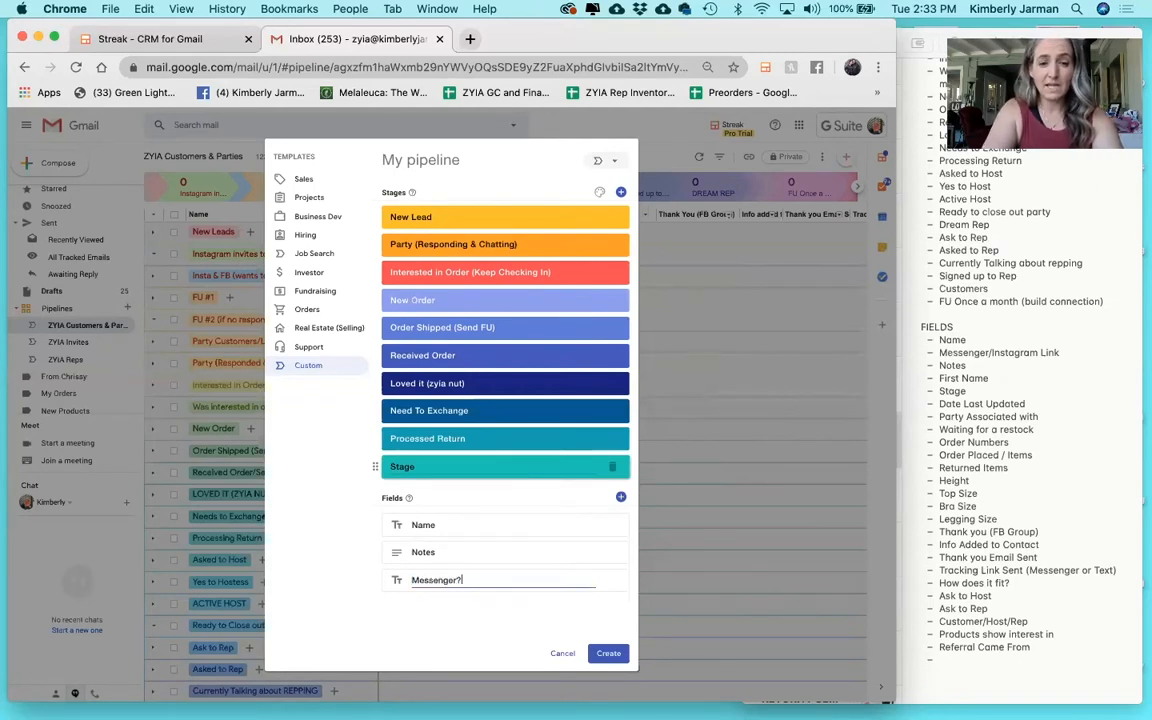
pyautogui.write('Instag')
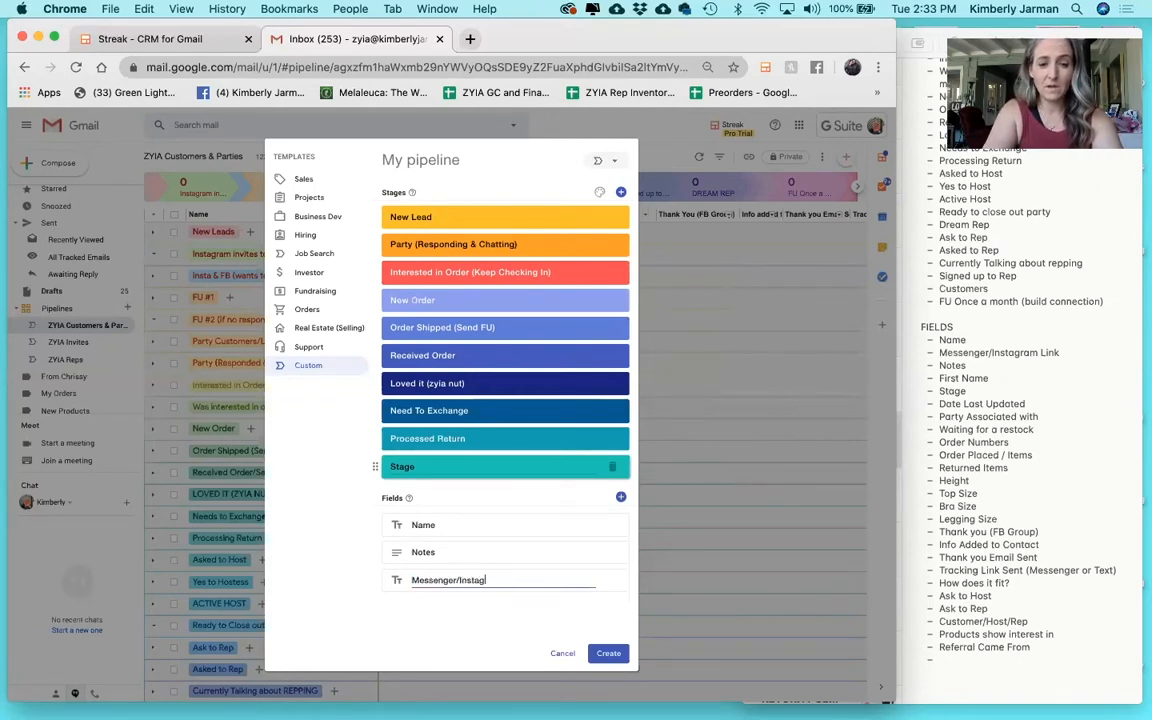
pyautogui.write('ram Link')
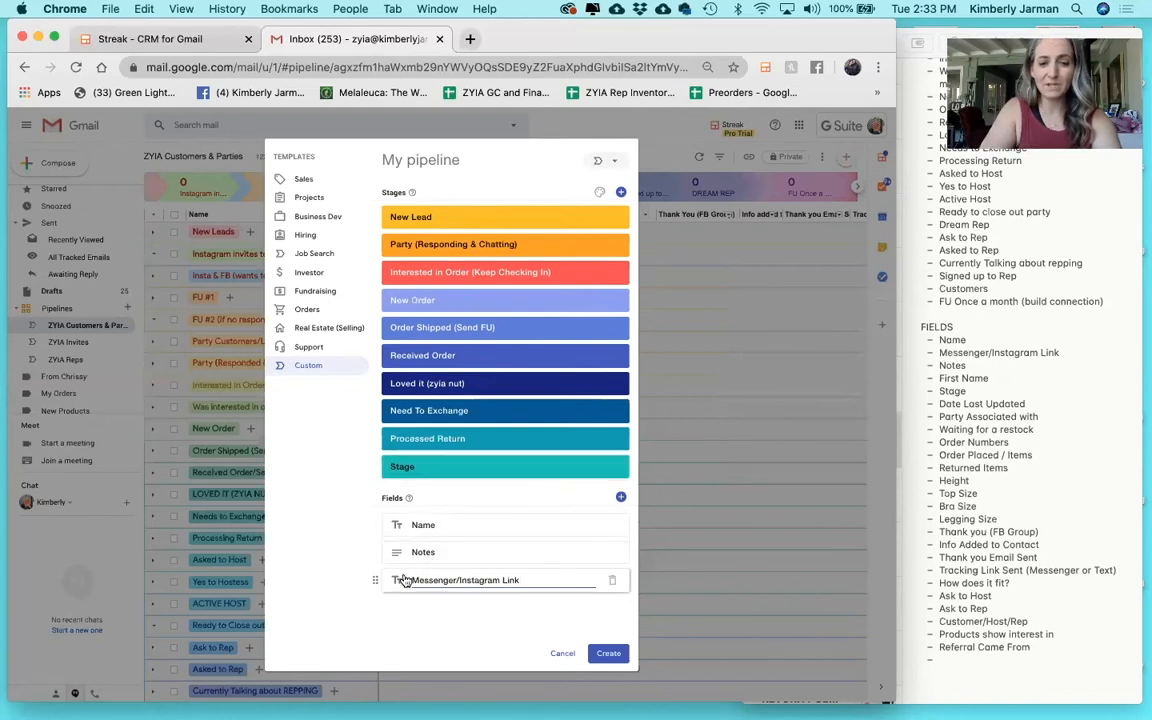
pyautogui.moveTo(374, 579); pyautogui.dragTo(376, 553)
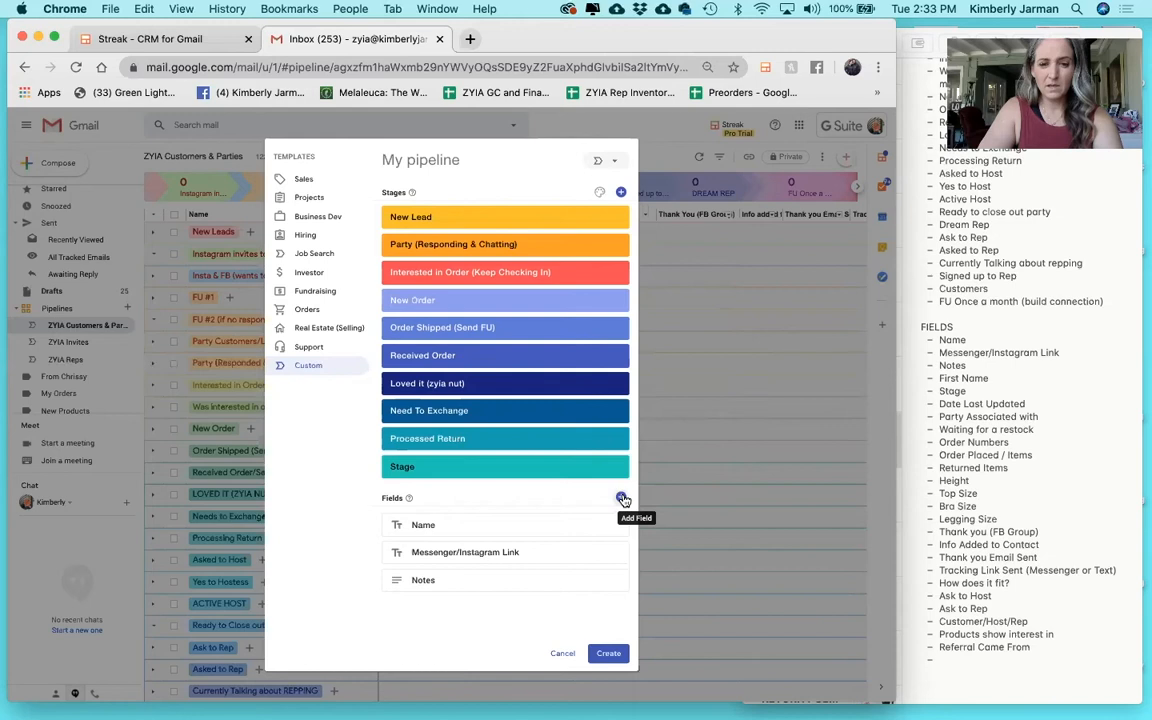
pyautogui.click(621, 498)
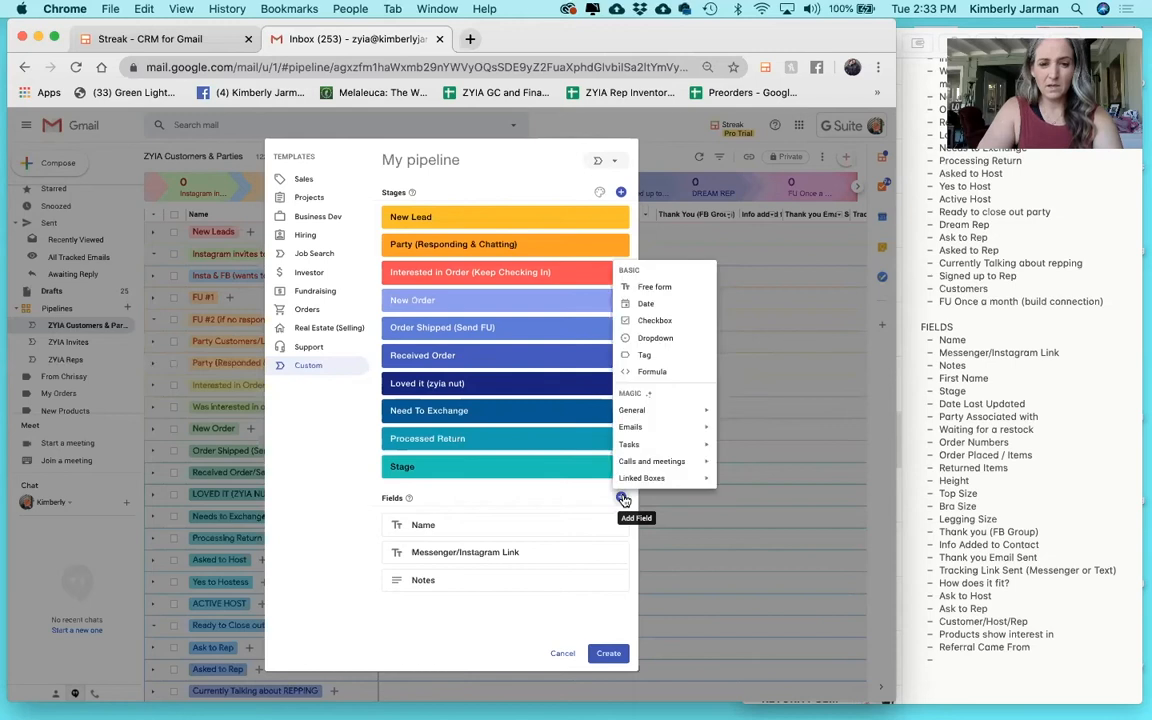
pyautogui.click(652, 287)
pyautogui.write('First Name')
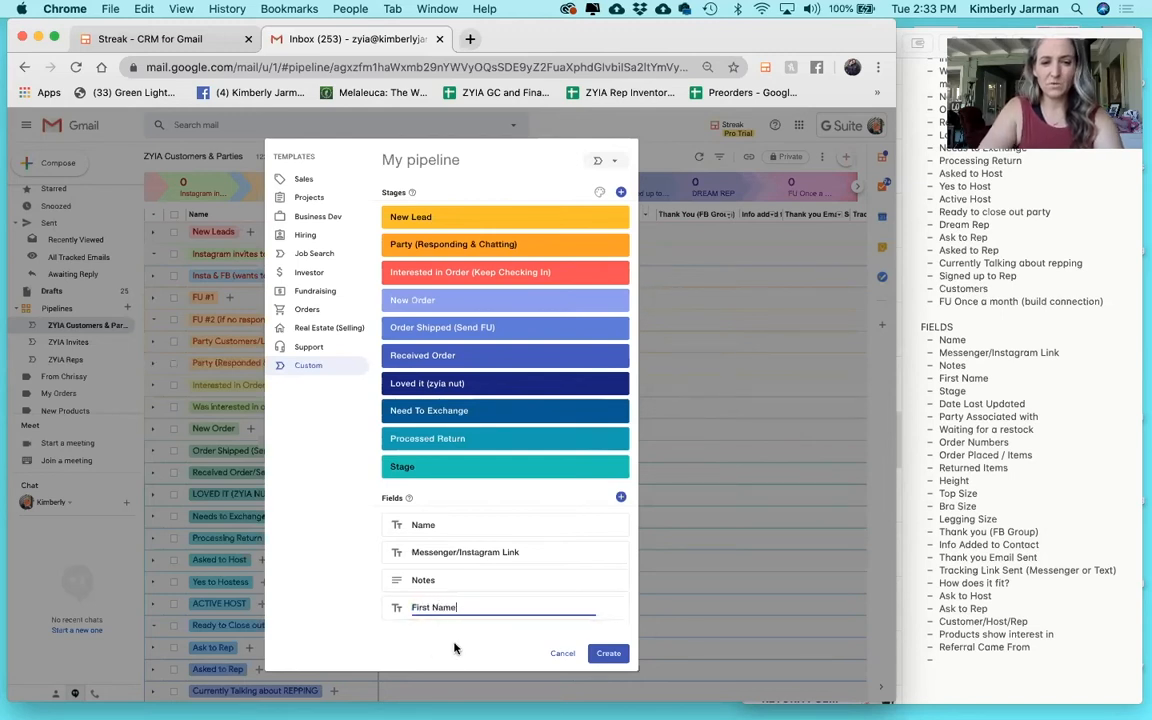
pyautogui.click(621, 497)
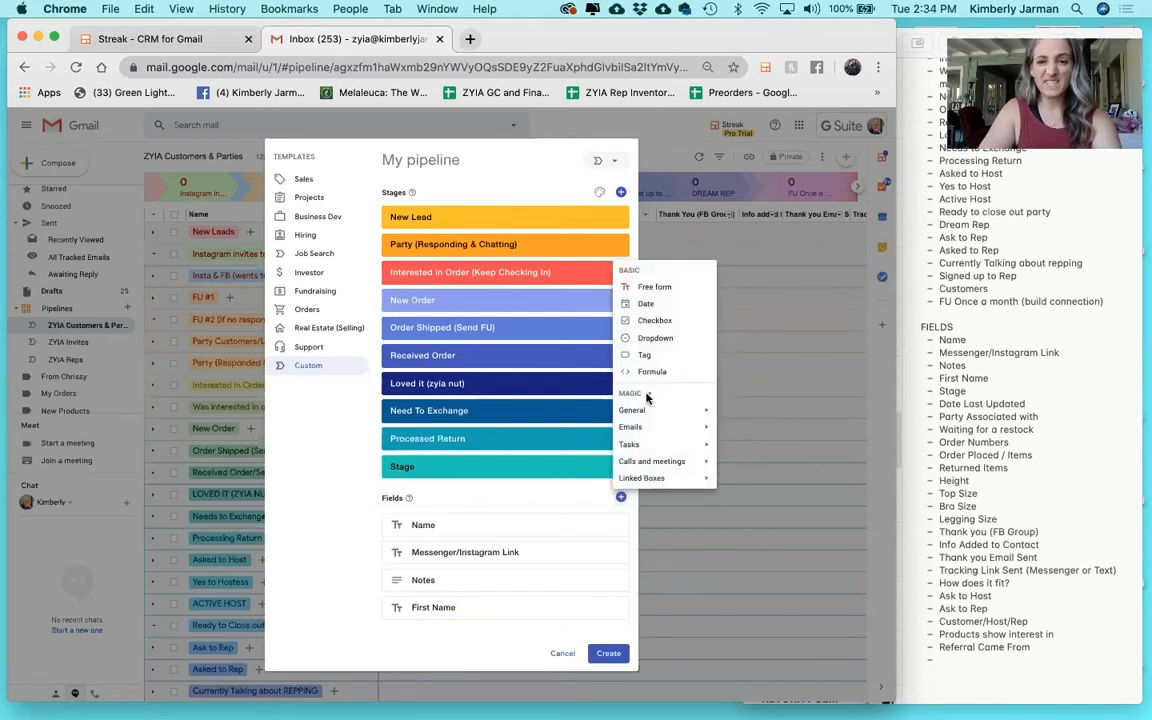
pyautogui.moveTo(644, 412)
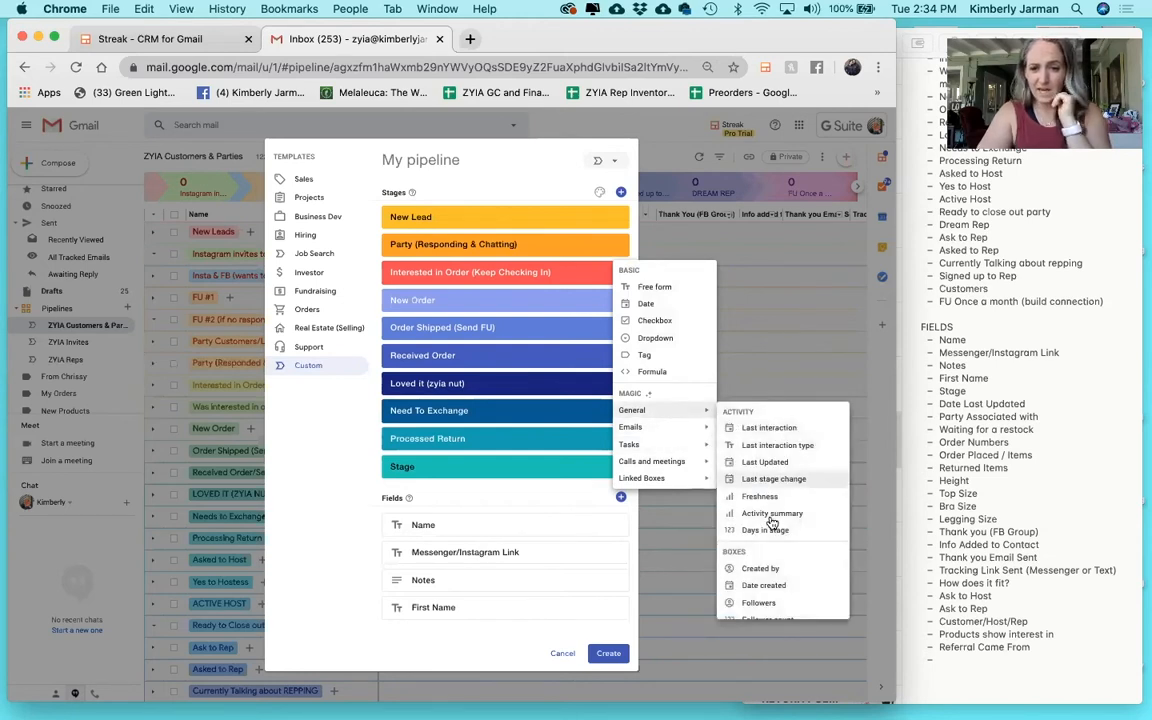
pyautogui.scroll(-2, 772, 520)
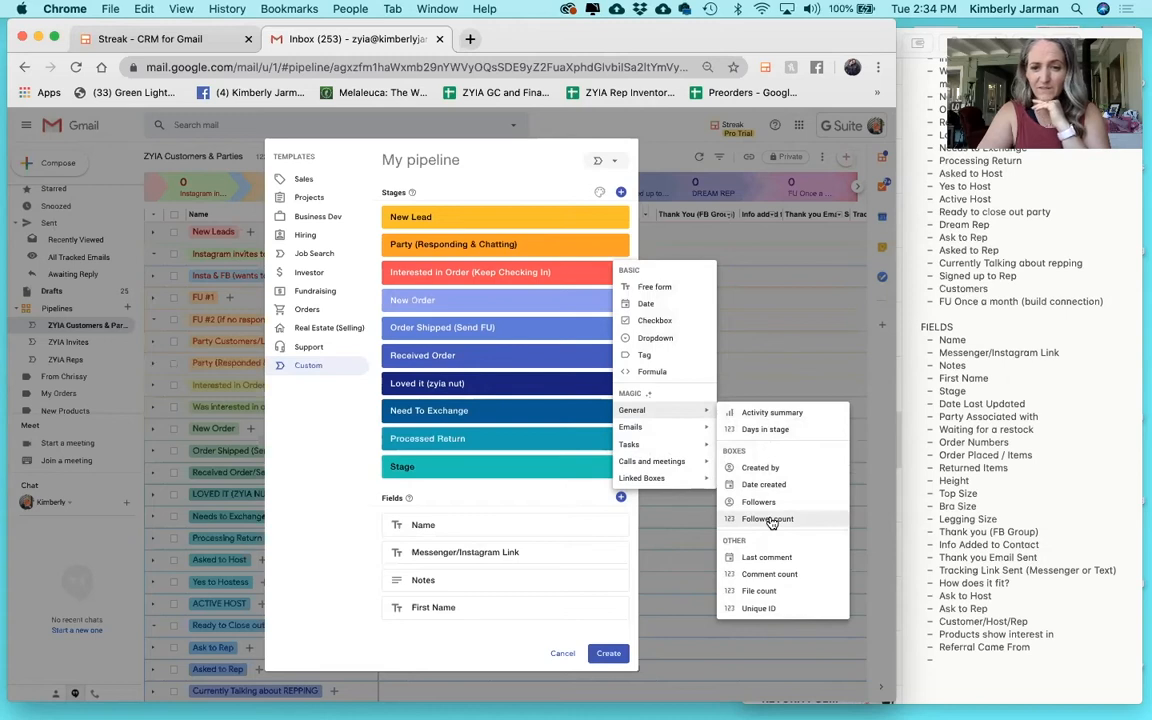
pyautogui.moveTo(661, 463)
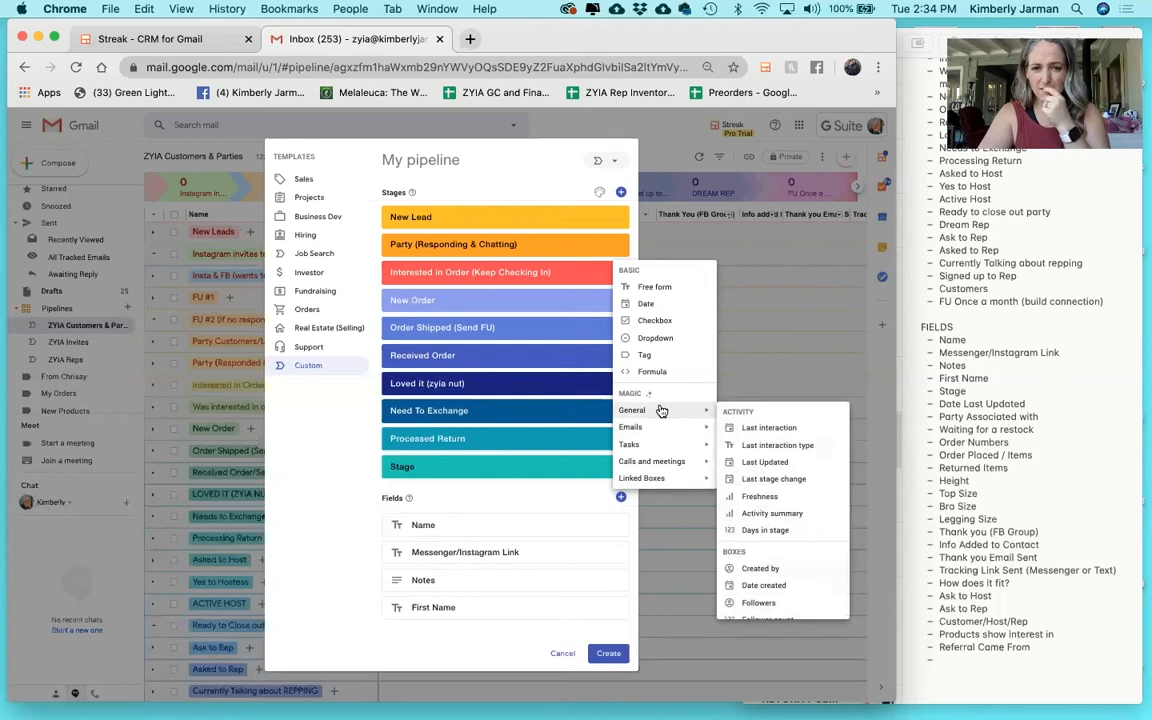
pyautogui.click(769, 480)
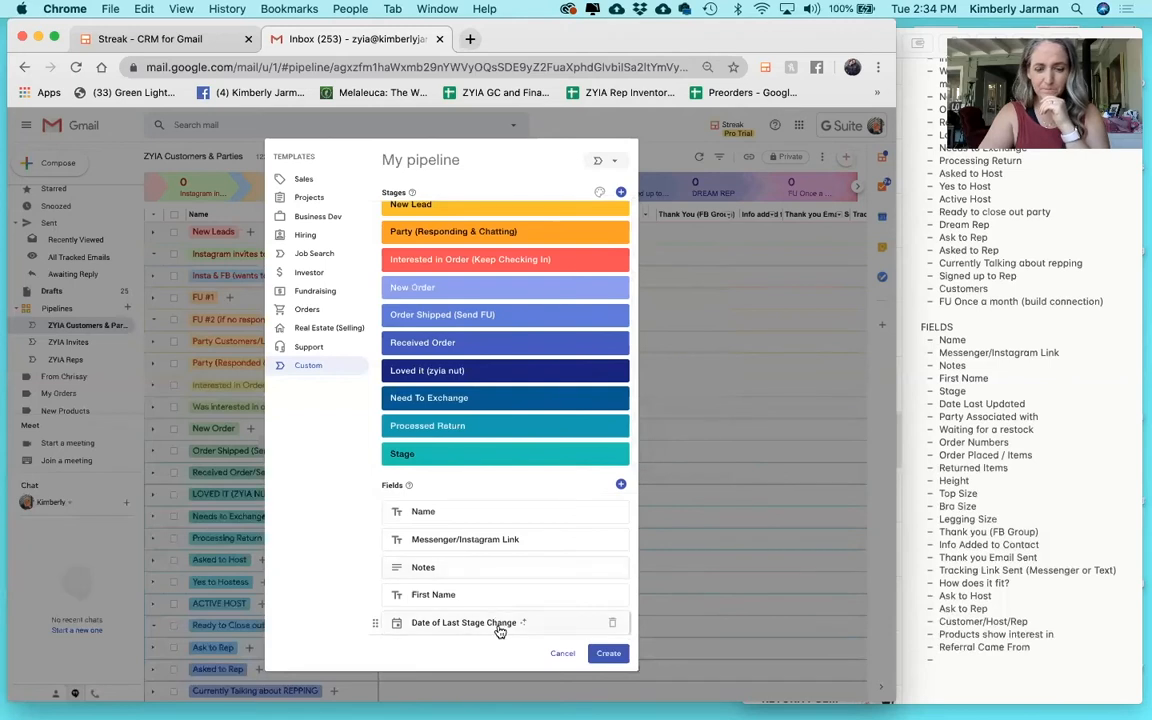
pyautogui.click(612, 622)
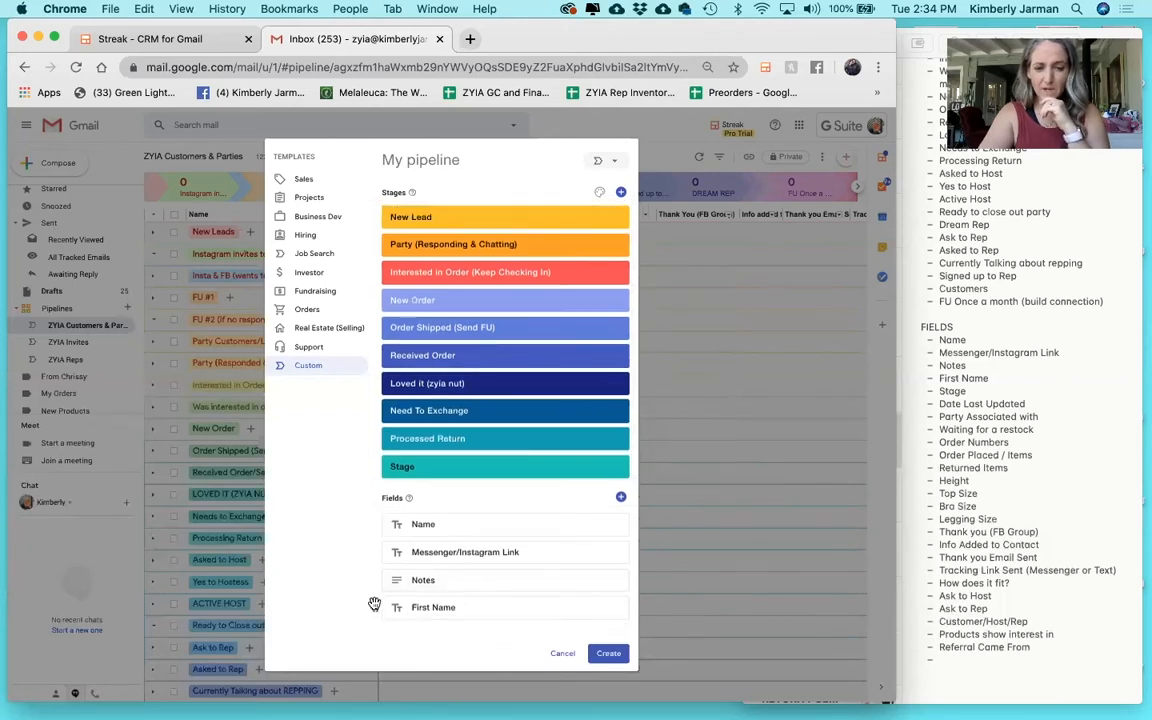
pyautogui.click(620, 496)
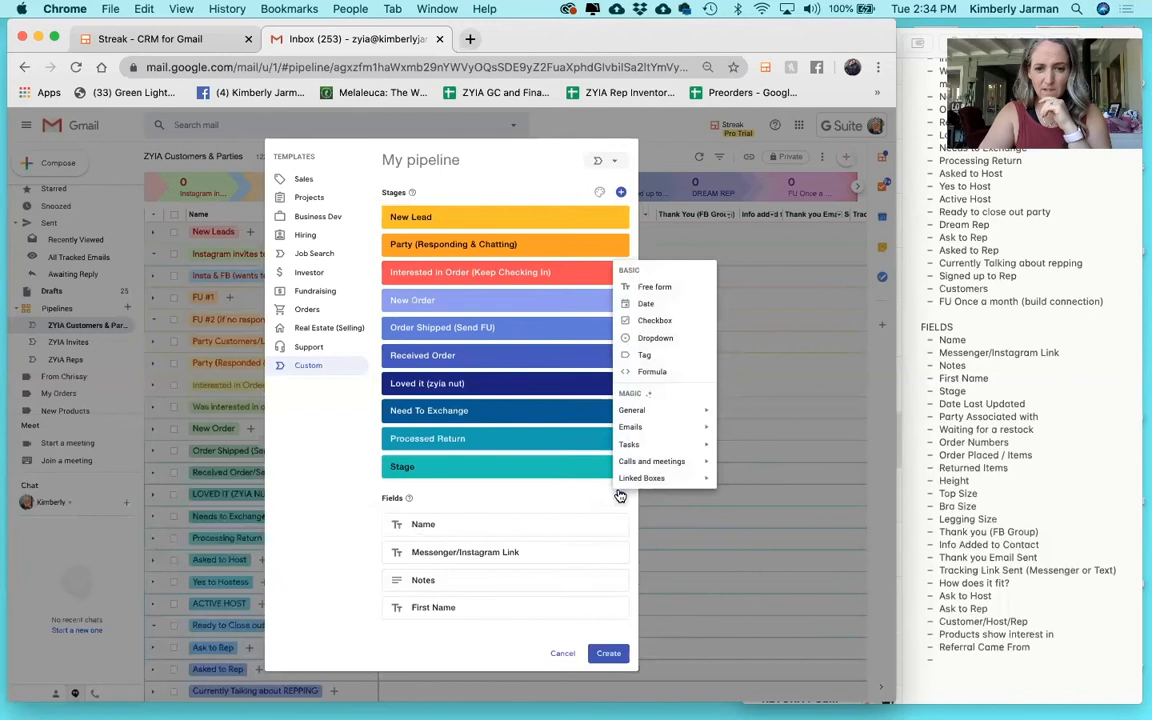
pyautogui.moveTo(651, 411)
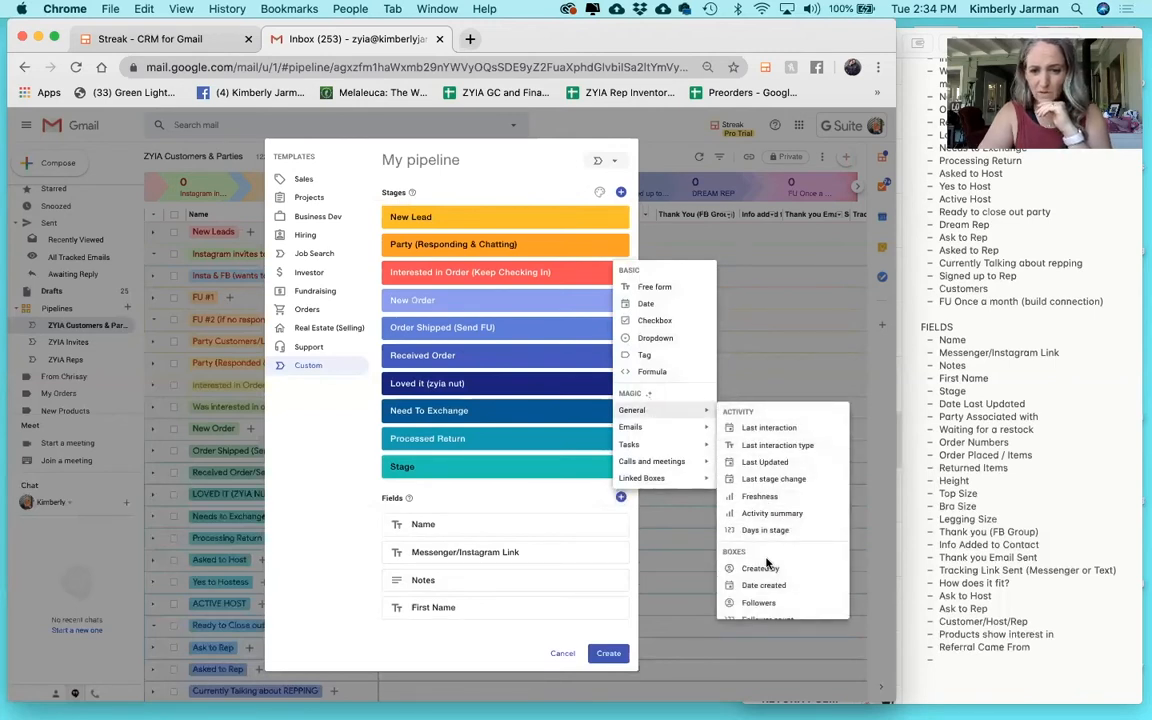
pyautogui.scroll(-2, 770, 558)
pyautogui.scroll(-2, 768, 565)
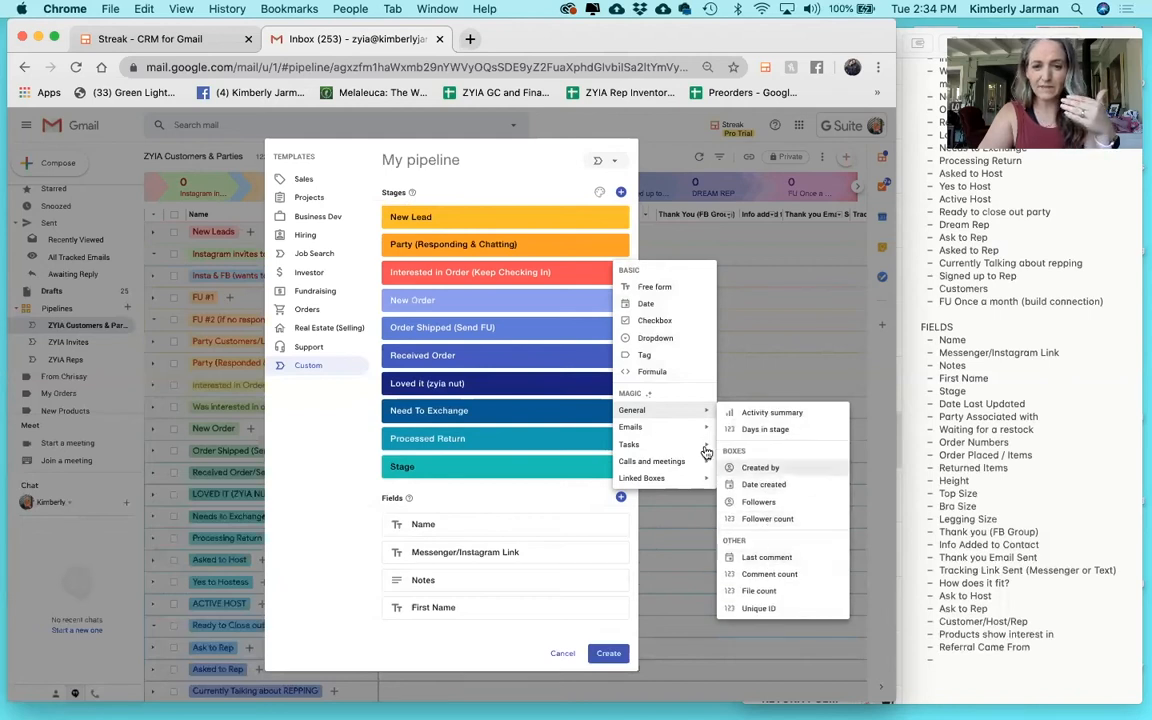
pyautogui.moveTo(674, 429)
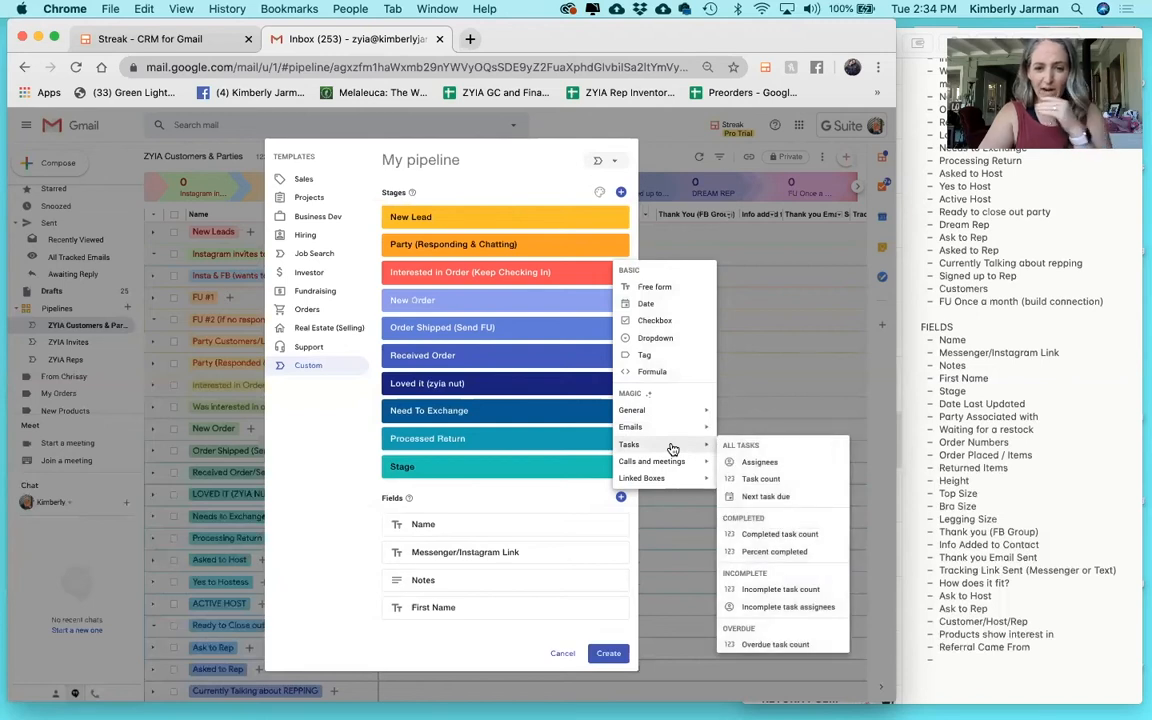
pyautogui.scroll(-1, 760, 540)
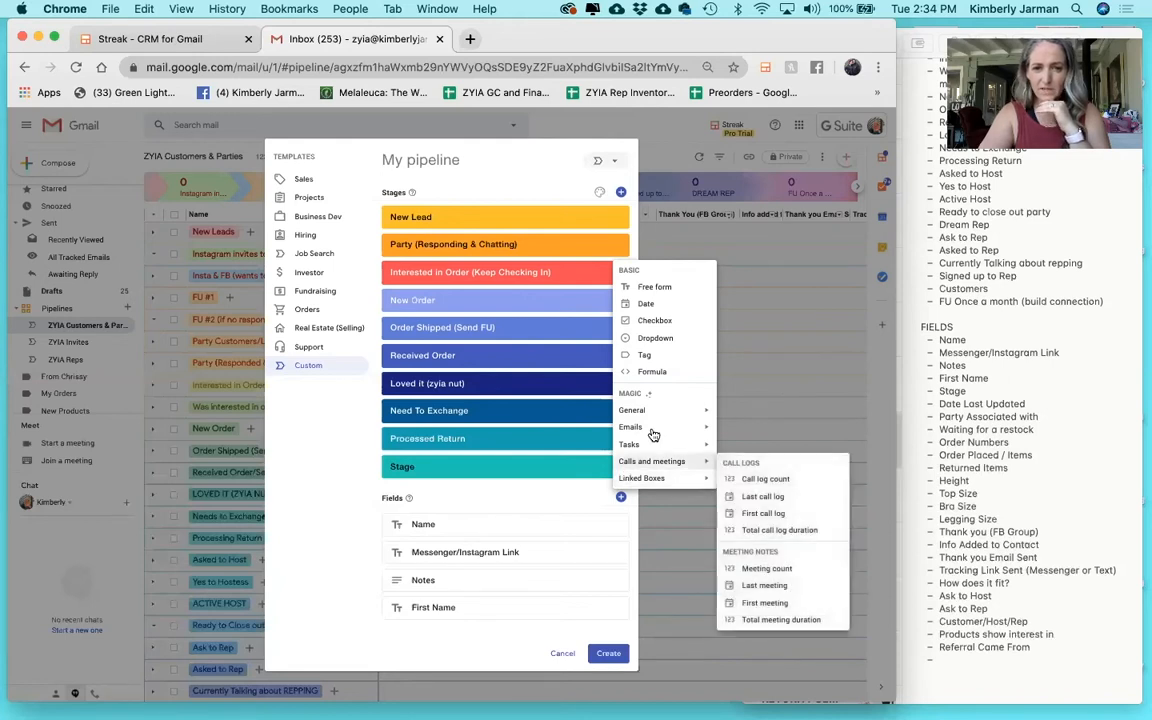
pyautogui.click(655, 373)
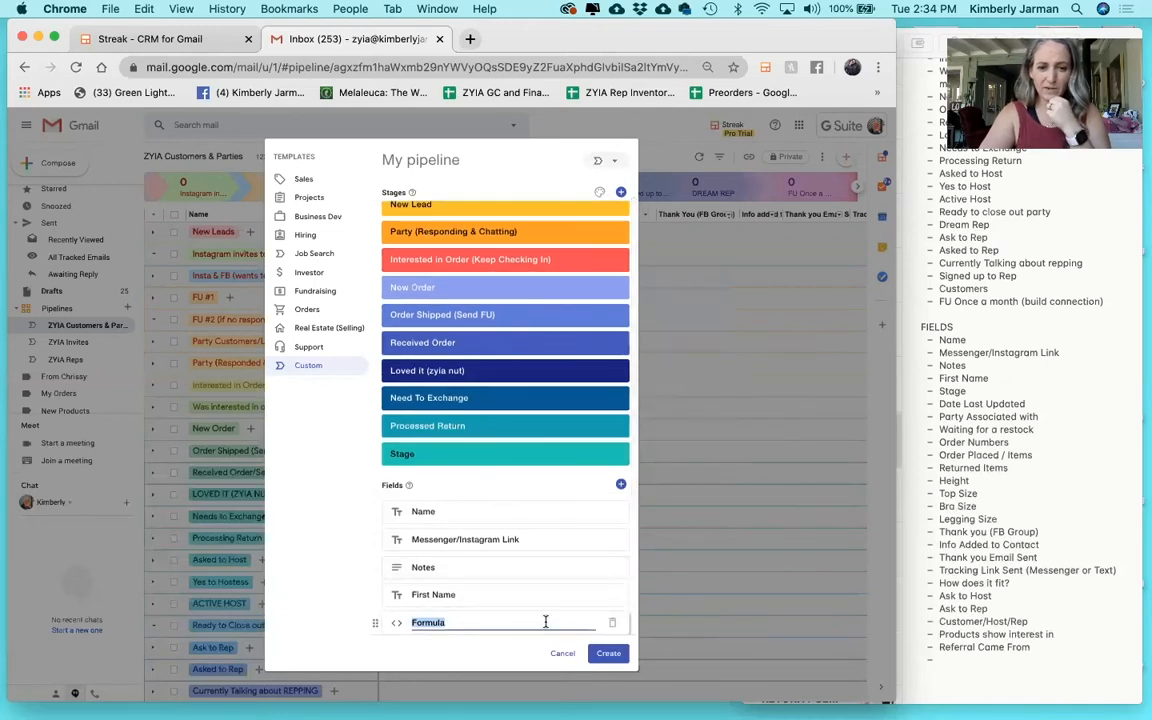
pyautogui.click(612, 625)
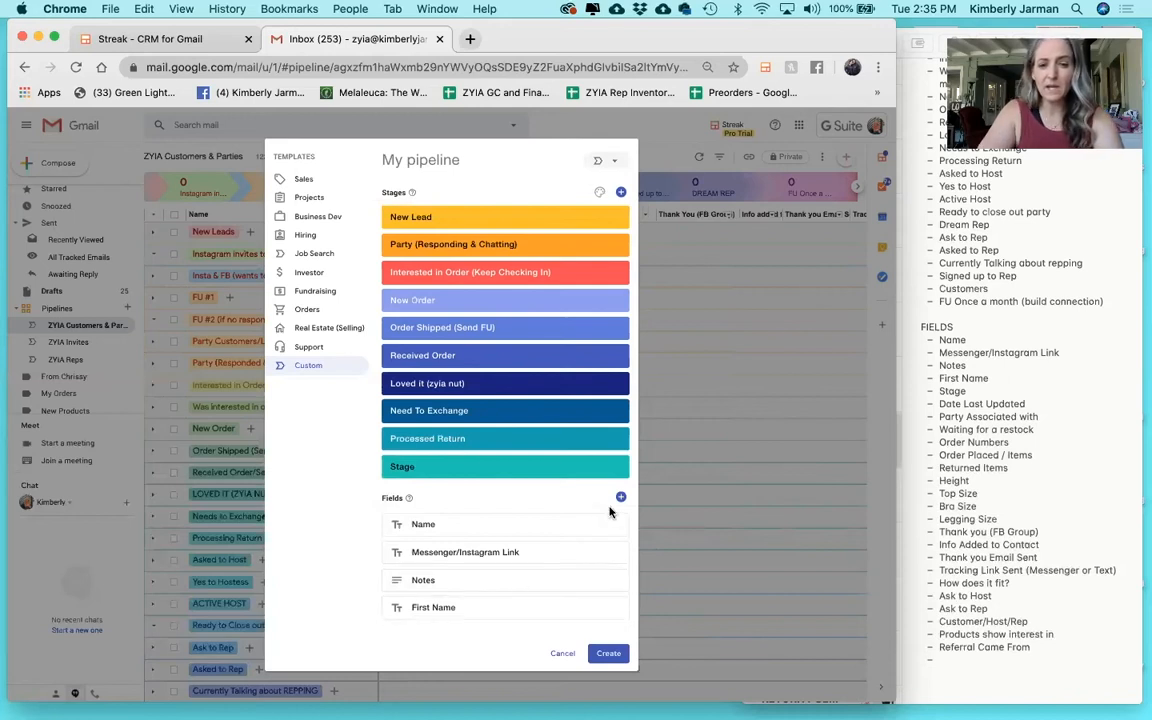
pyautogui.click(621, 499)
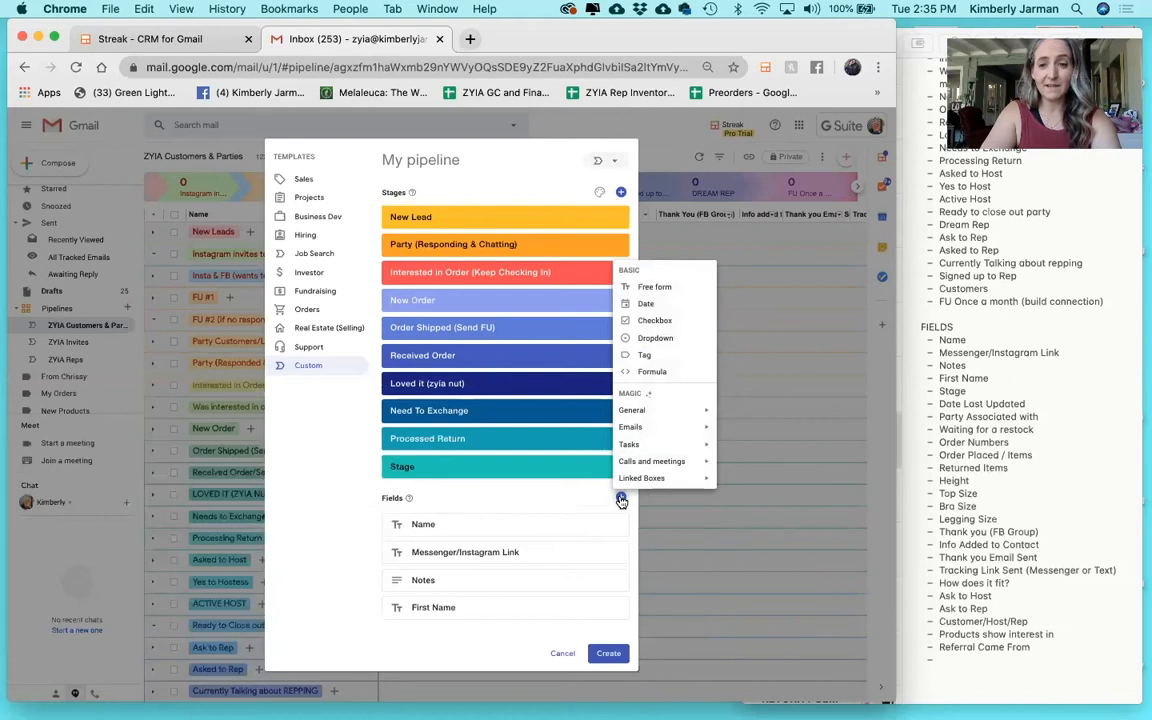
# Add tag fields 'Party Associated with' and 'Waiting For a Restock' after First Name.
pyautogui.click(658, 355)
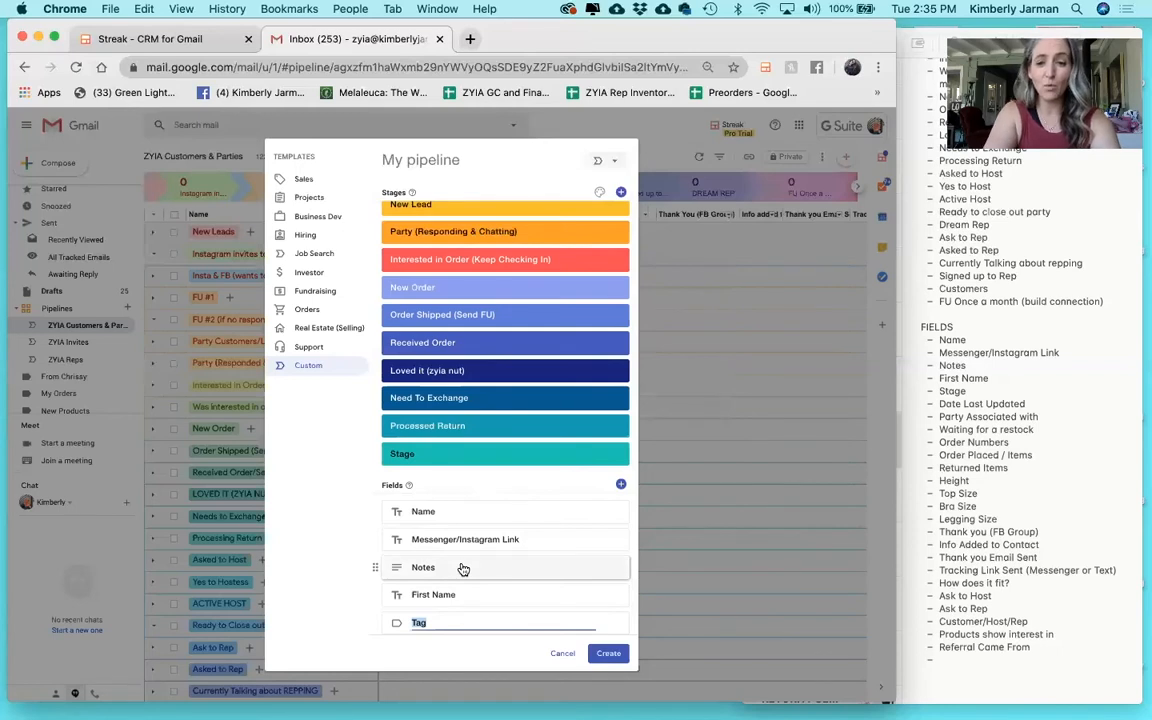
pyautogui.write('Party')
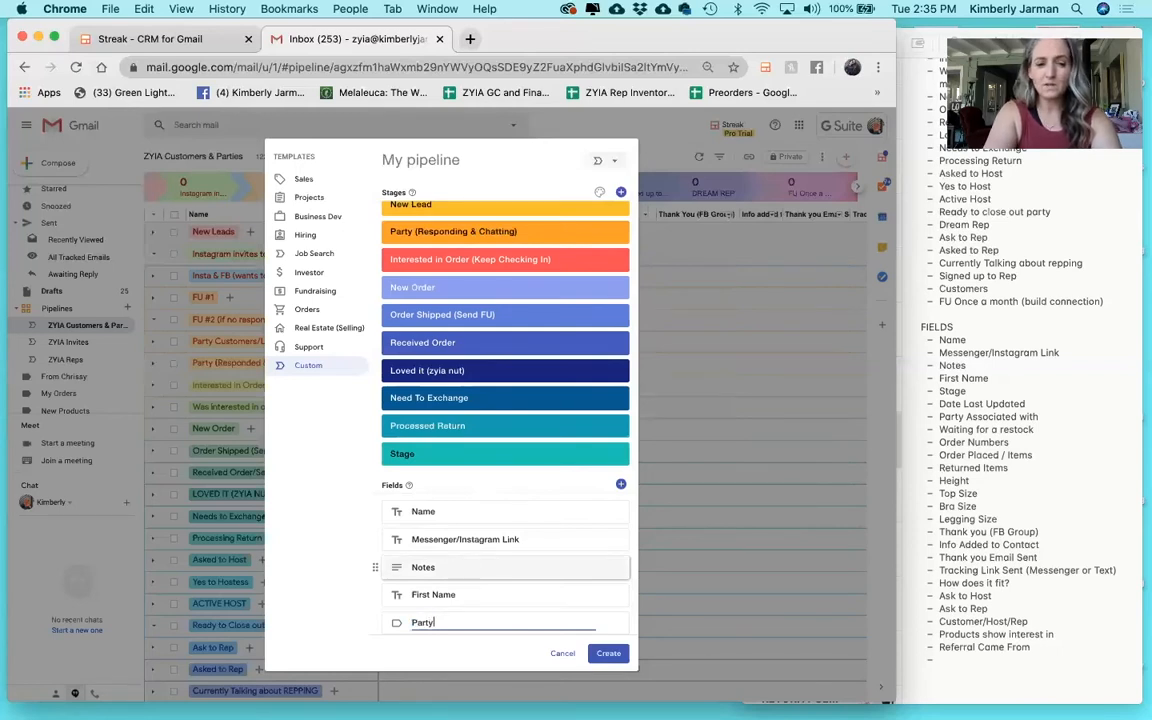
pyautogui.write(' Assica')
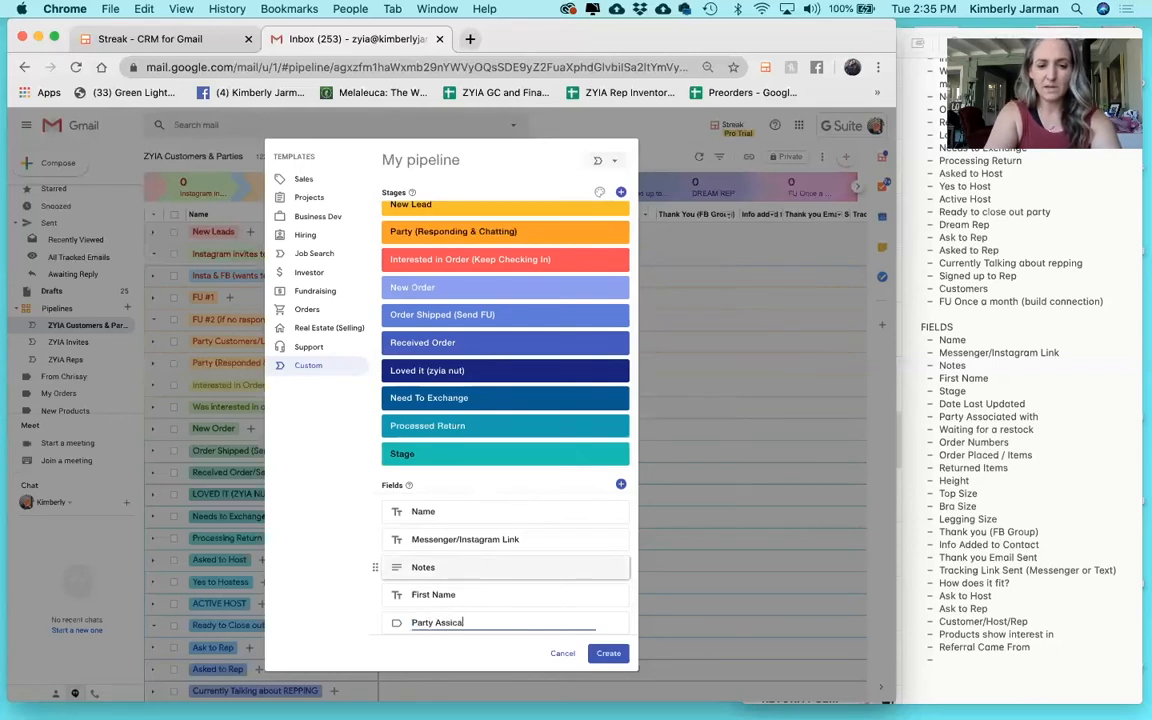
pyautogui.press('BackSpace')
pyautogui.press('BackSpace')
pyautogui.press('BackSpace')
pyautogui.write('ociated with')
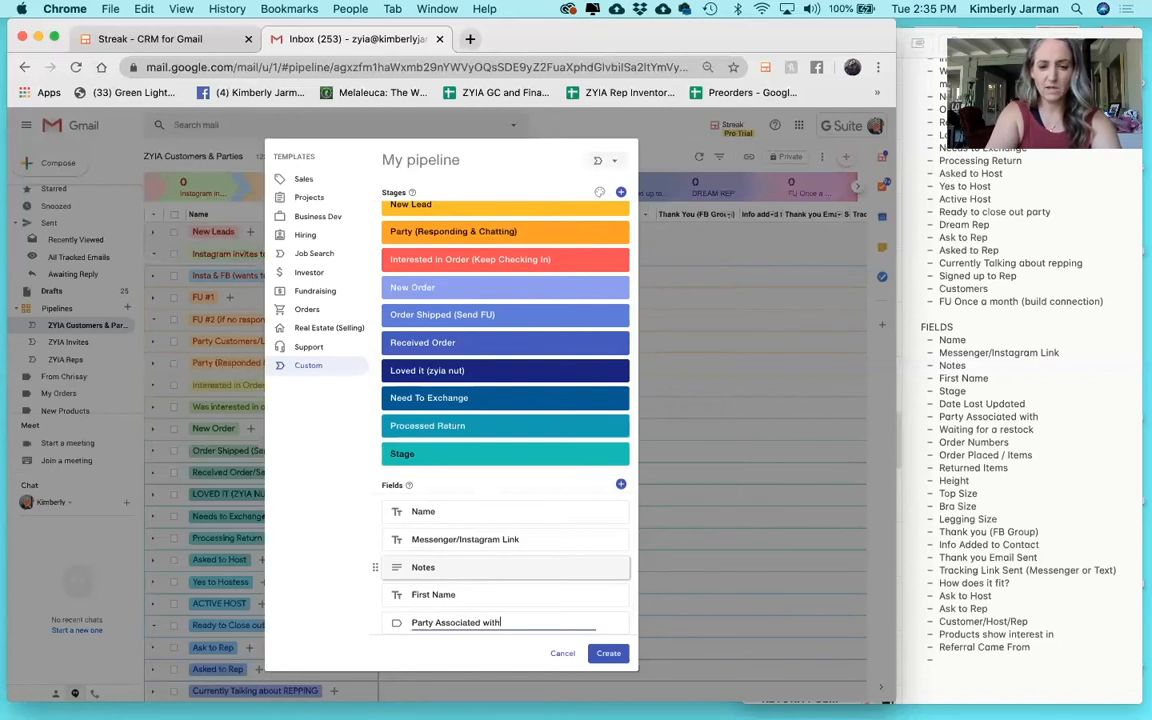
pyautogui.press('Return')
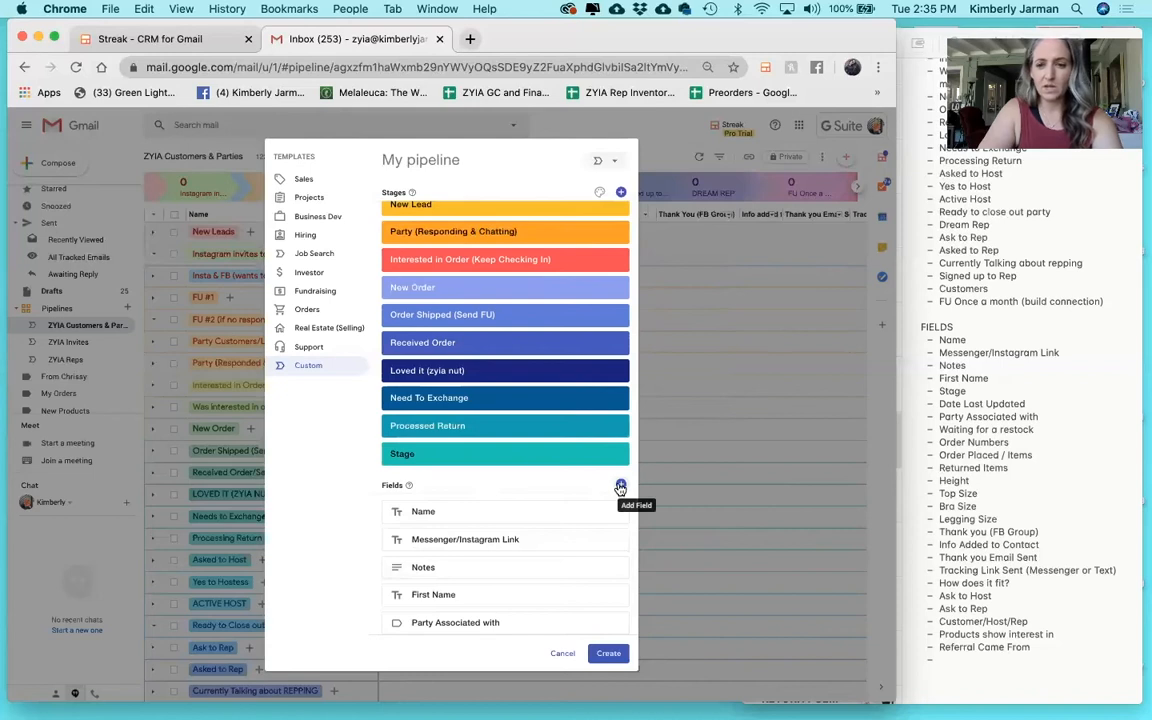
pyautogui.click(620, 487)
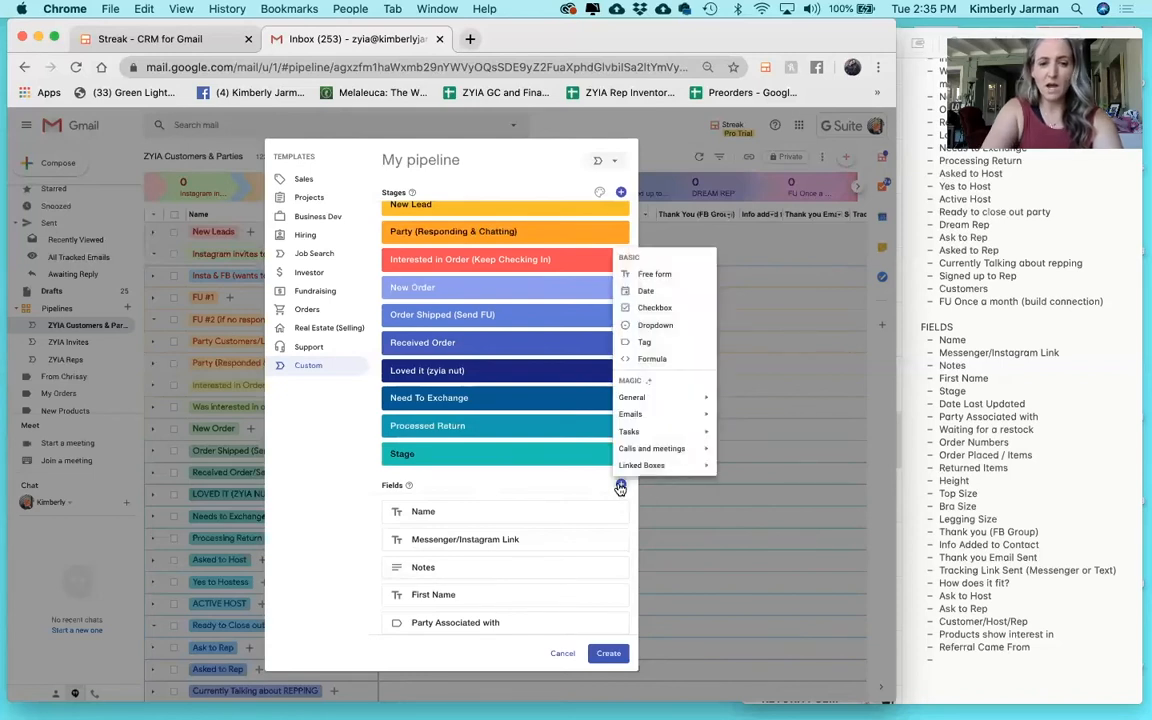
pyautogui.click(647, 343)
pyautogui.write('WAit')
pyautogui.press('BackSpace')
pyautogui.press('BackSpace')
pyautogui.write('iting ')
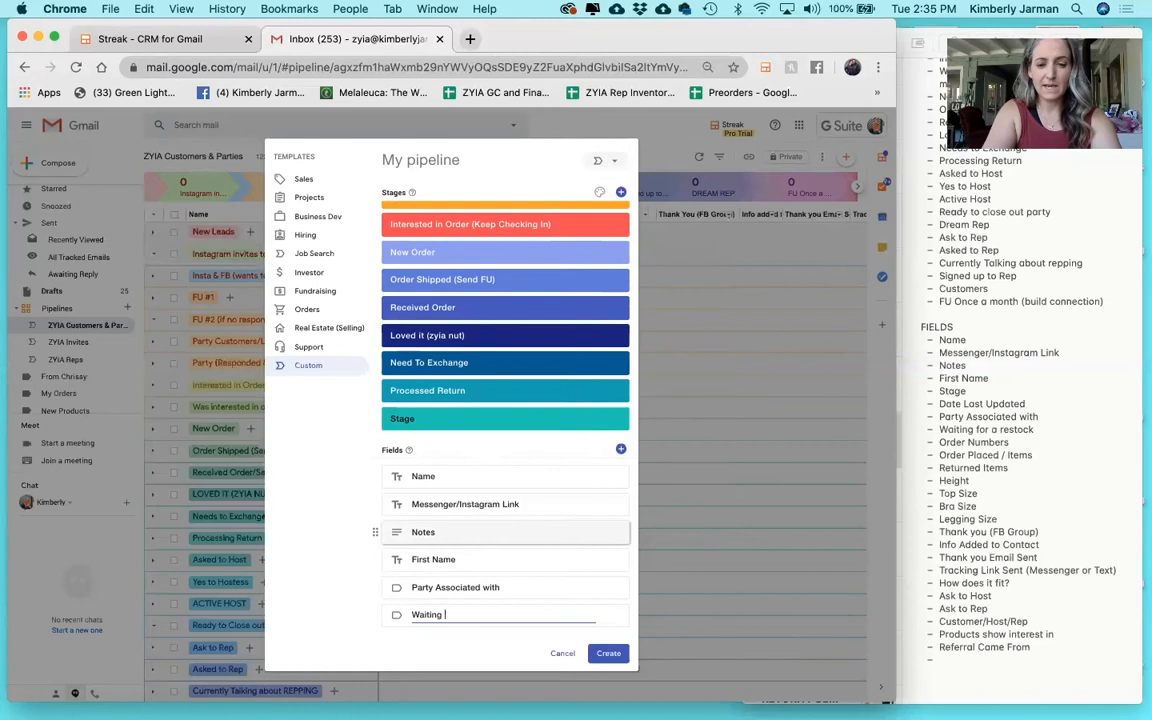
pyautogui.write('For a Restock')
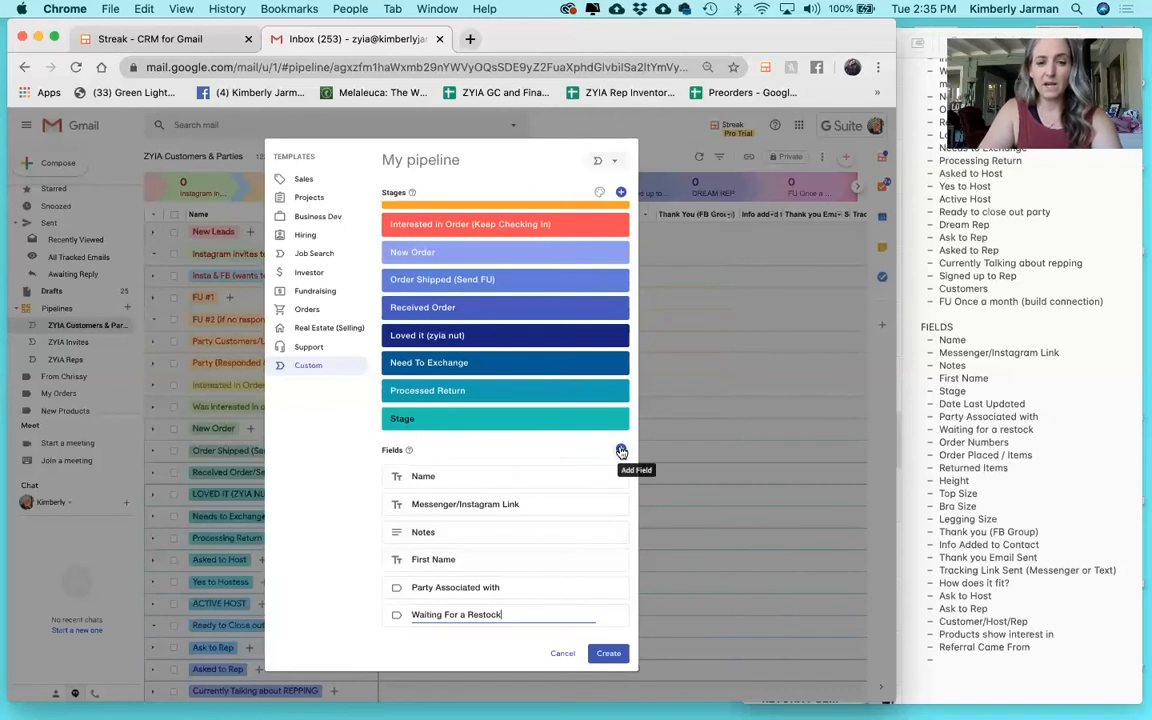
pyautogui.click(621, 451)
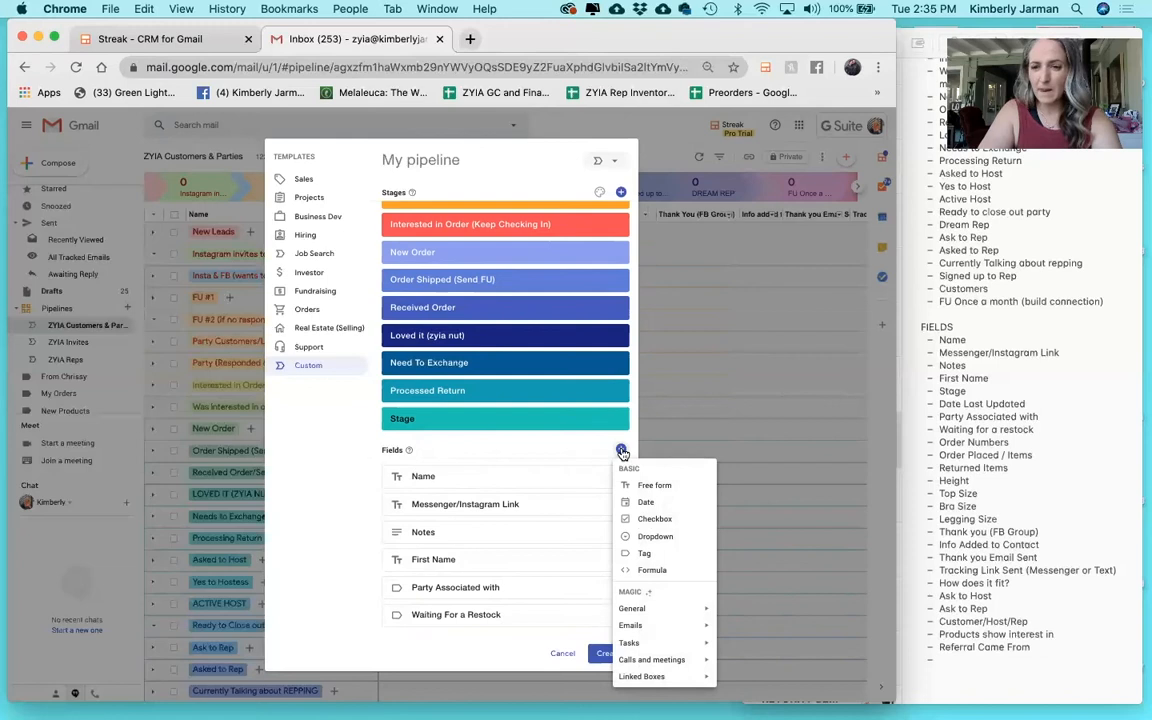
# Add tag fields 'Order Number', 'Order Placed / Items' and 'Height'.
pyautogui.click(656, 552)
pyautogui.write('Ord')
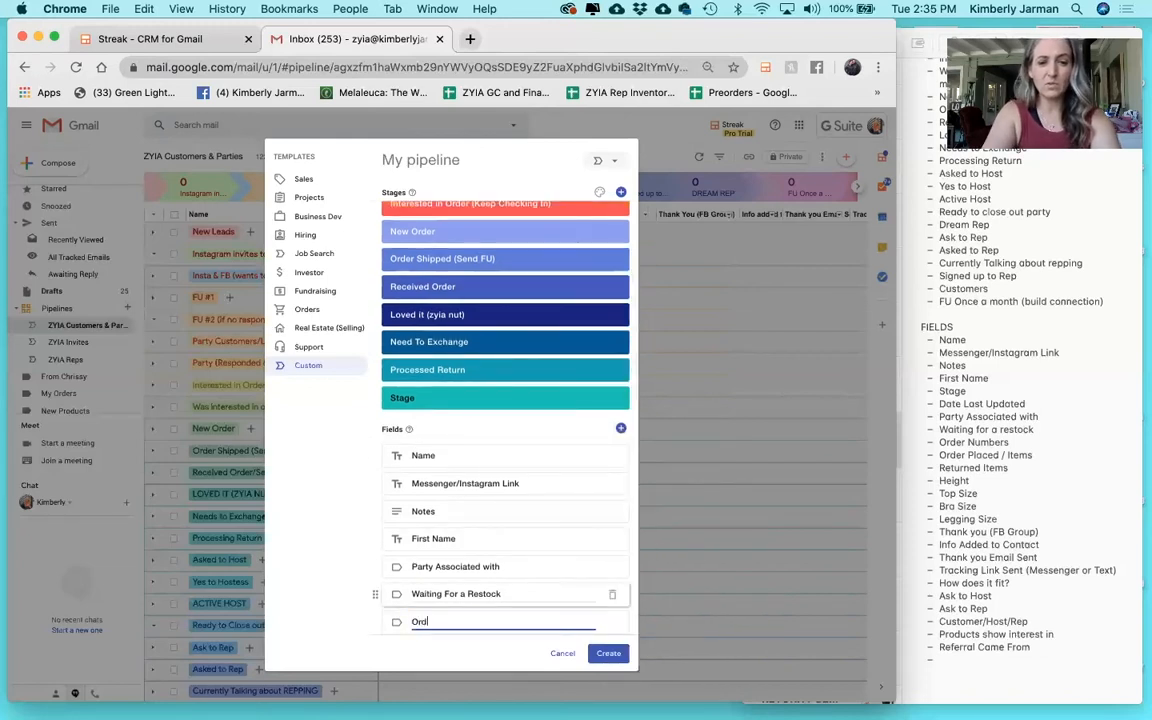
pyautogui.write('er Number')
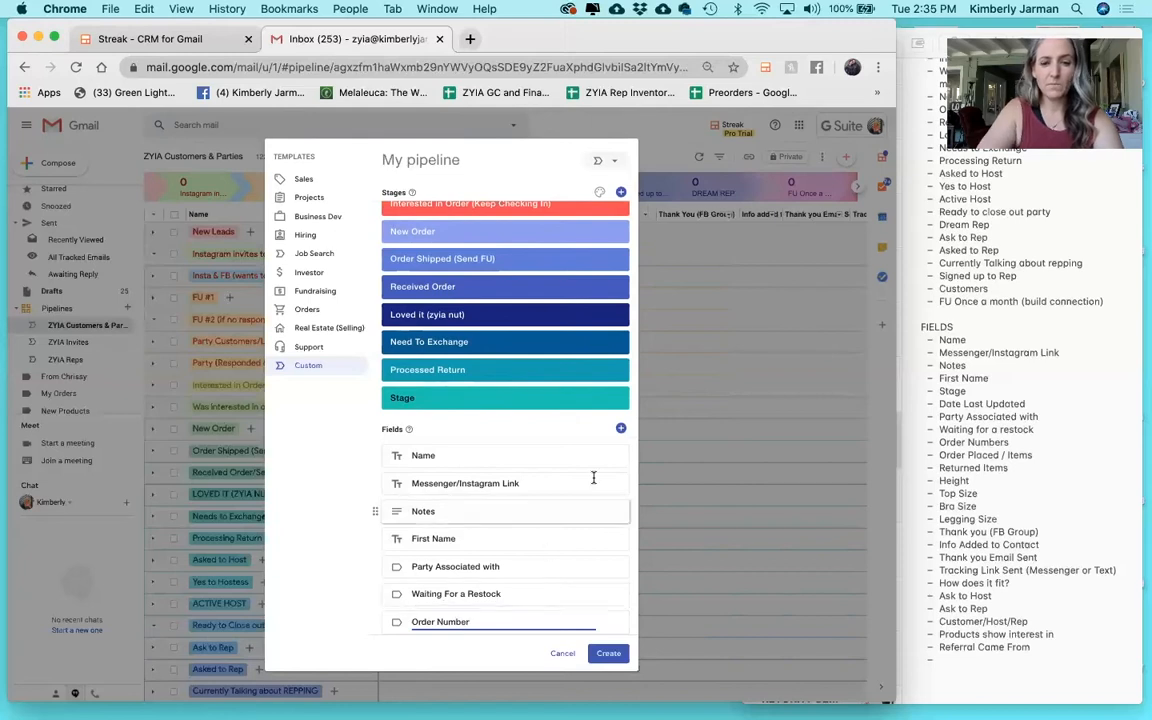
pyautogui.click(623, 429)
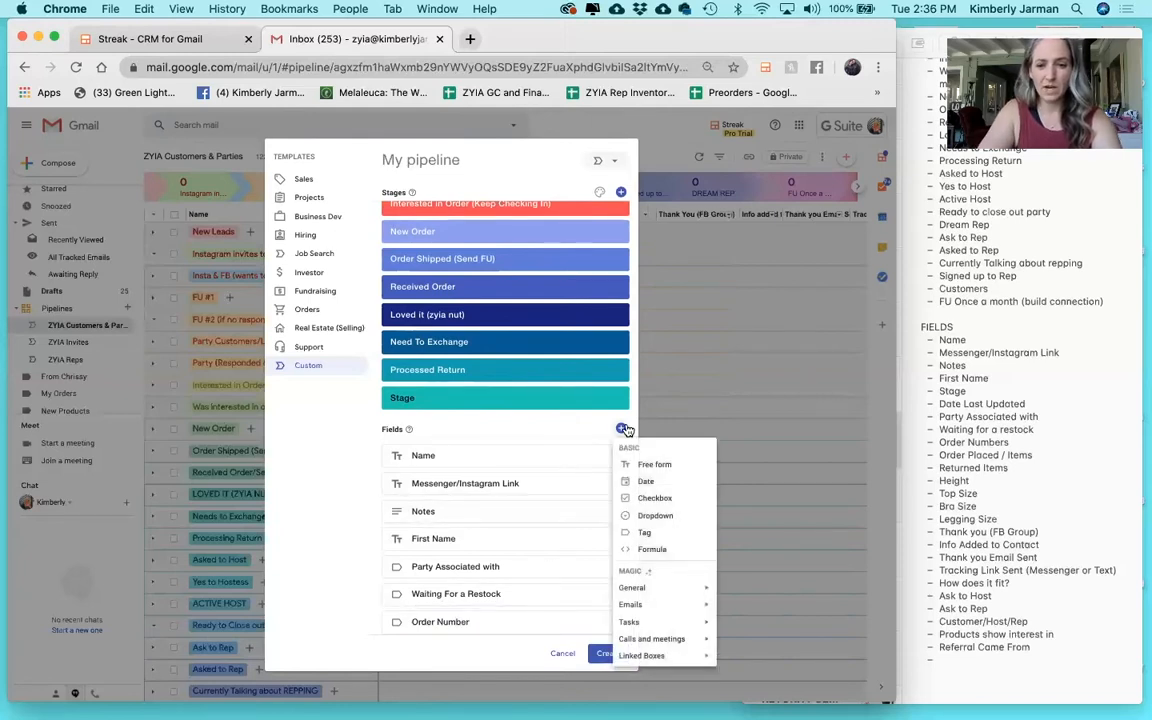
pyautogui.click(651, 536)
pyautogui.write('O')
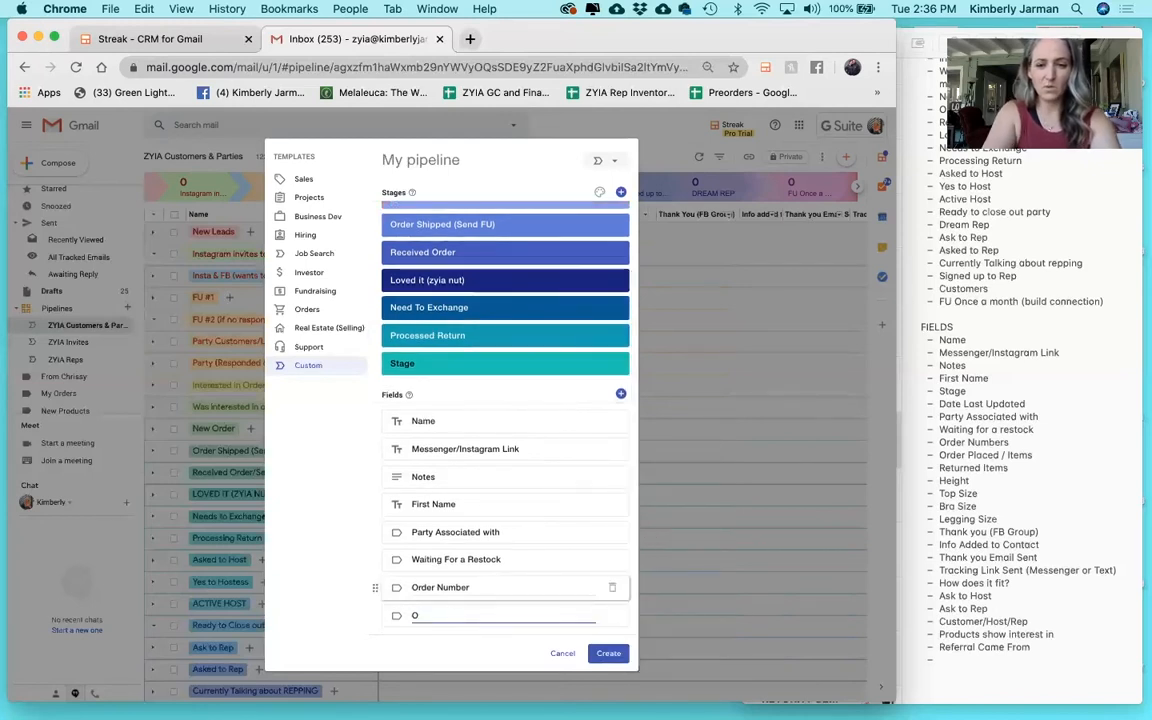
pyautogui.write('rder Placed')
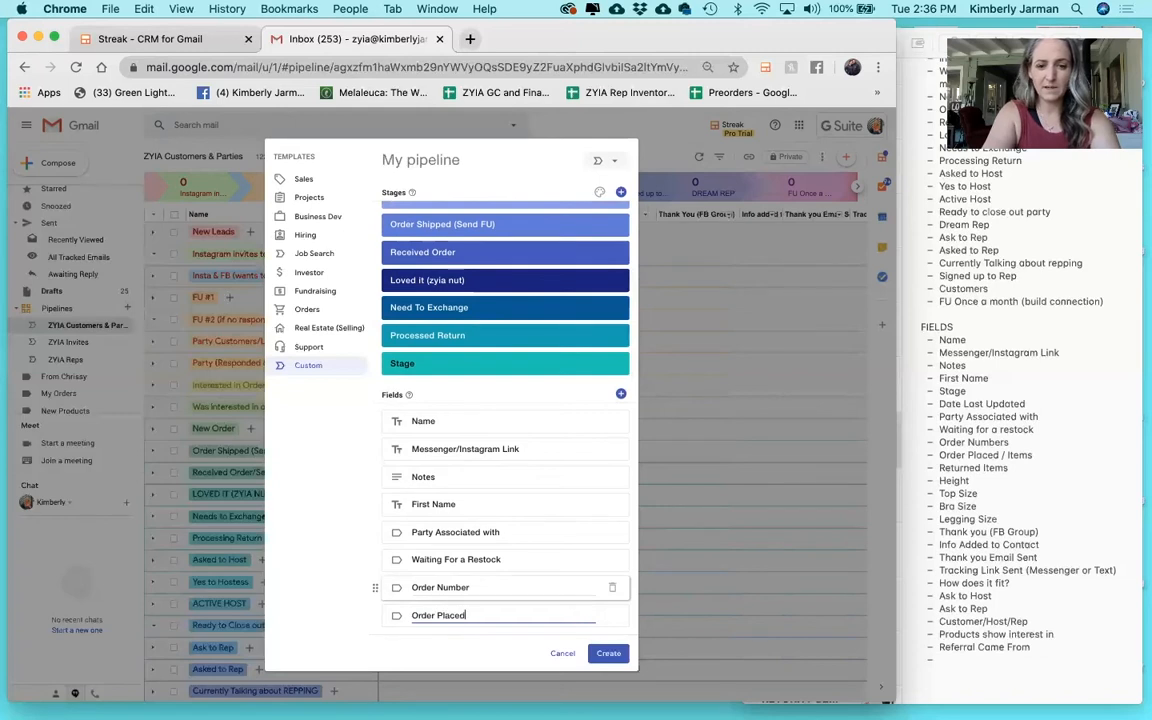
pyautogui.write(' / Items')
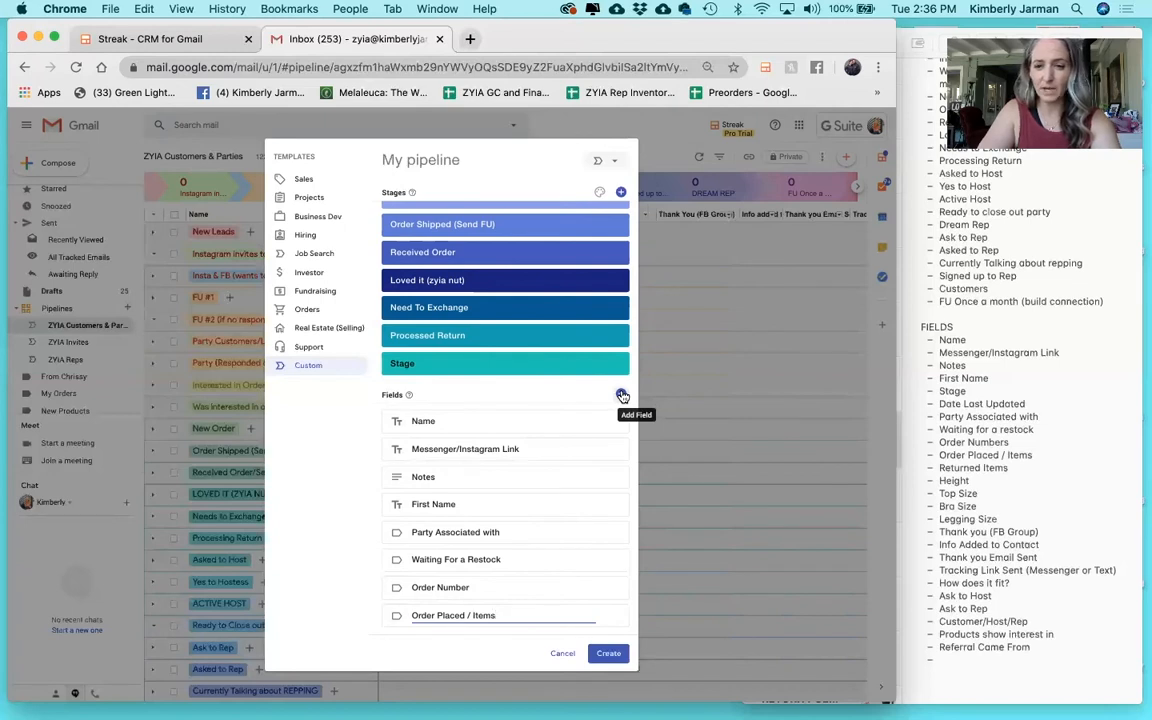
pyautogui.click(621, 395)
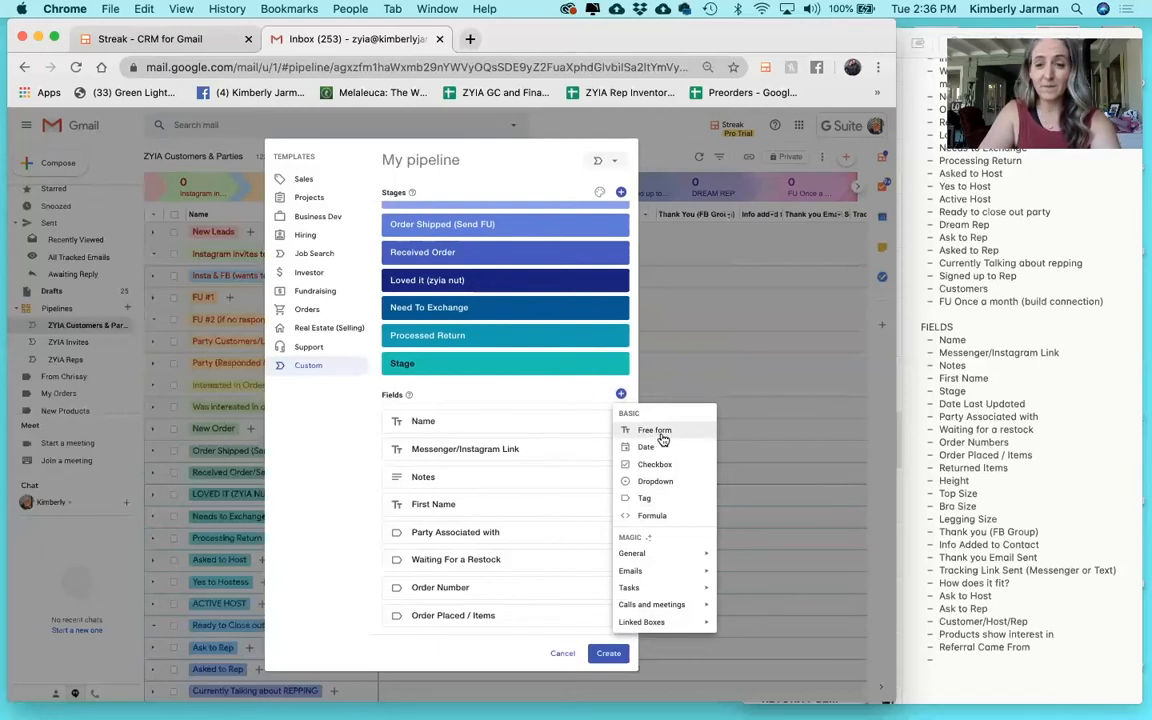
pyautogui.click(660, 498)
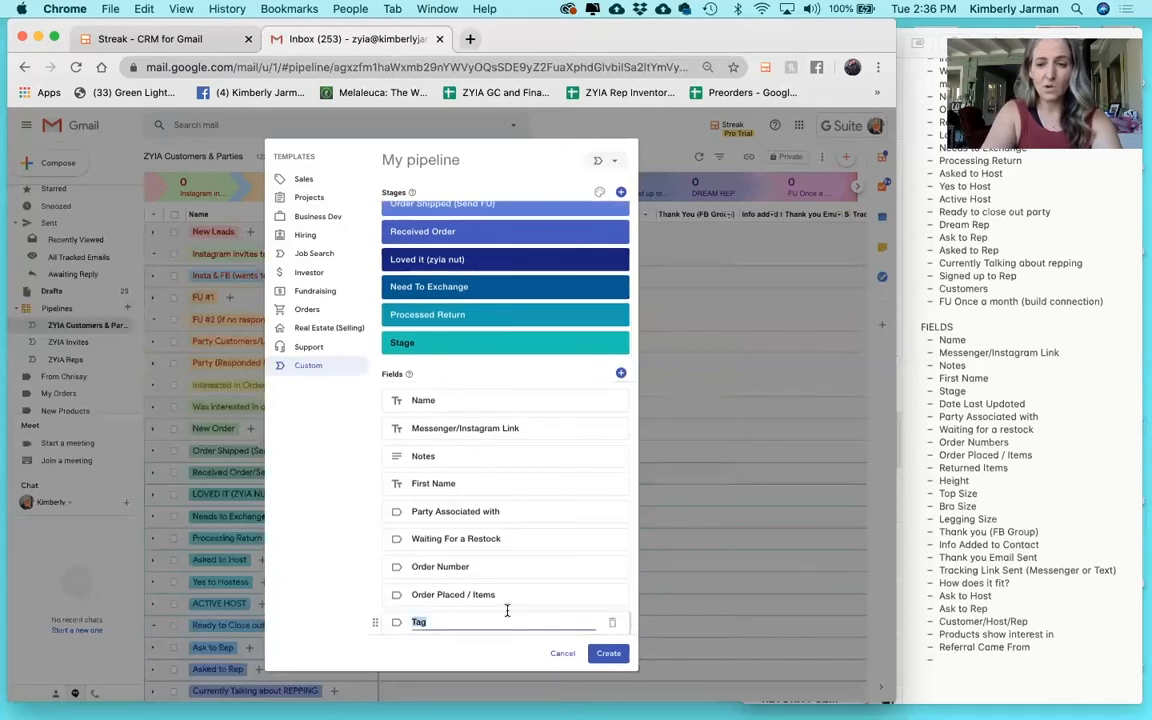
pyautogui.write('Height')
pyautogui.press('Return')
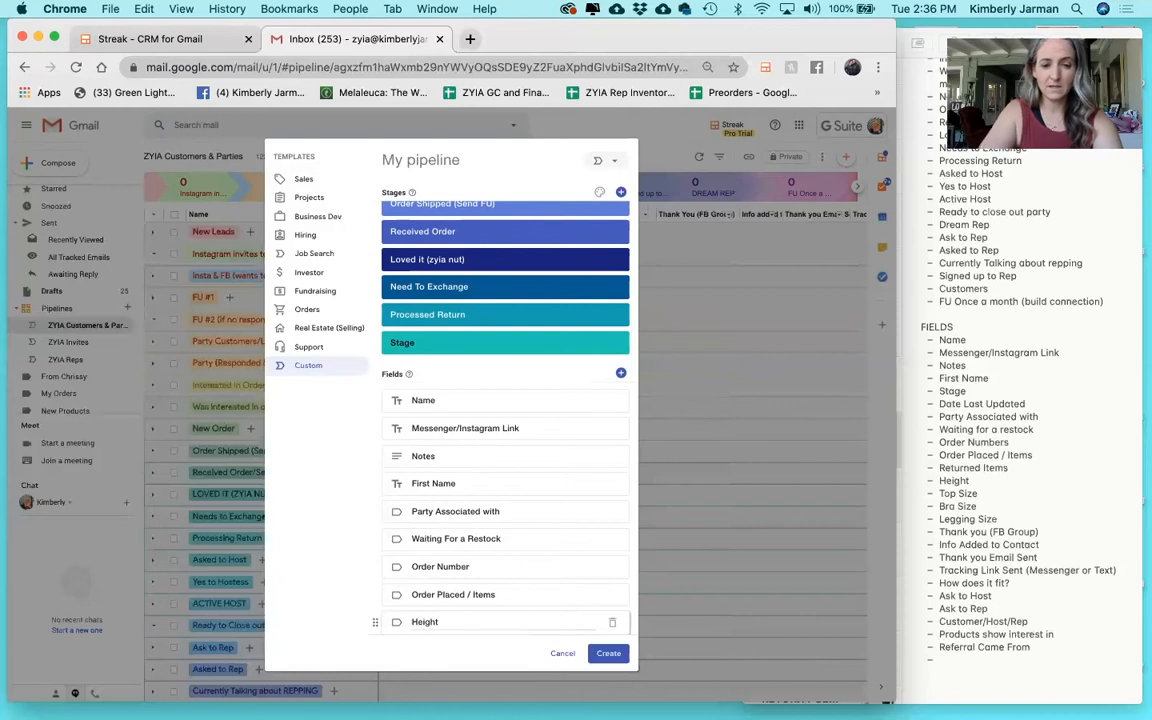
# Add tag fields 'Top Size', 'Bra Size' and 'Legging Size'.
pyautogui.click(620, 373)
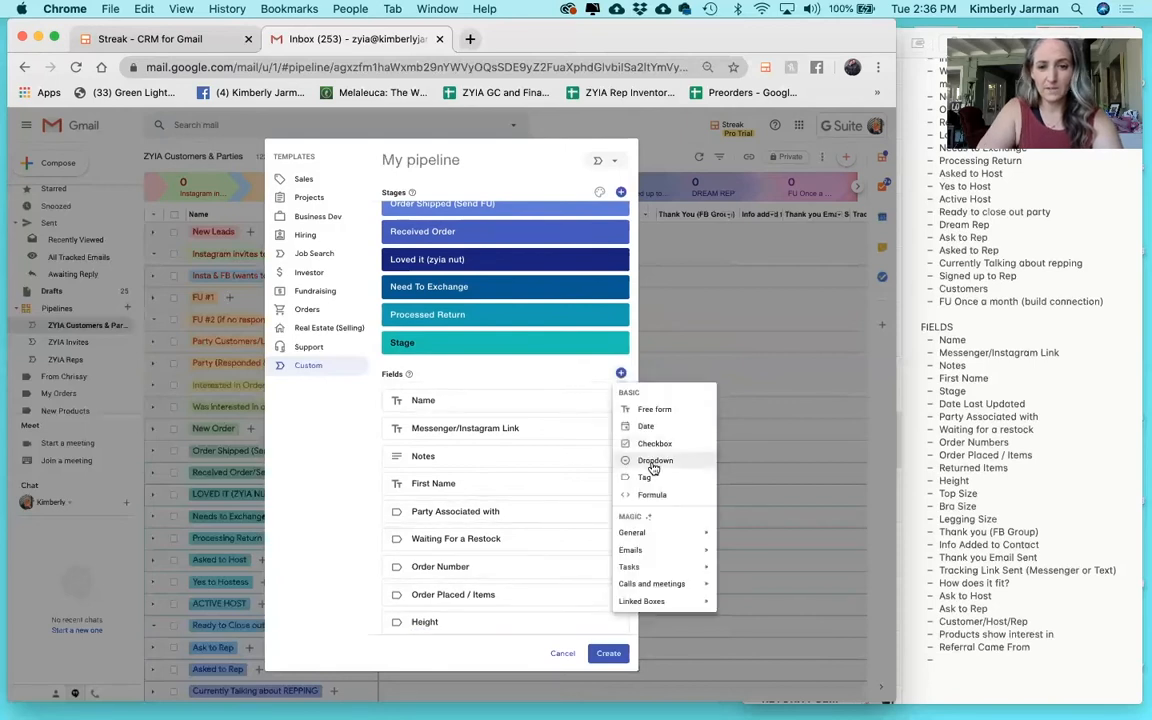
pyautogui.click(650, 478)
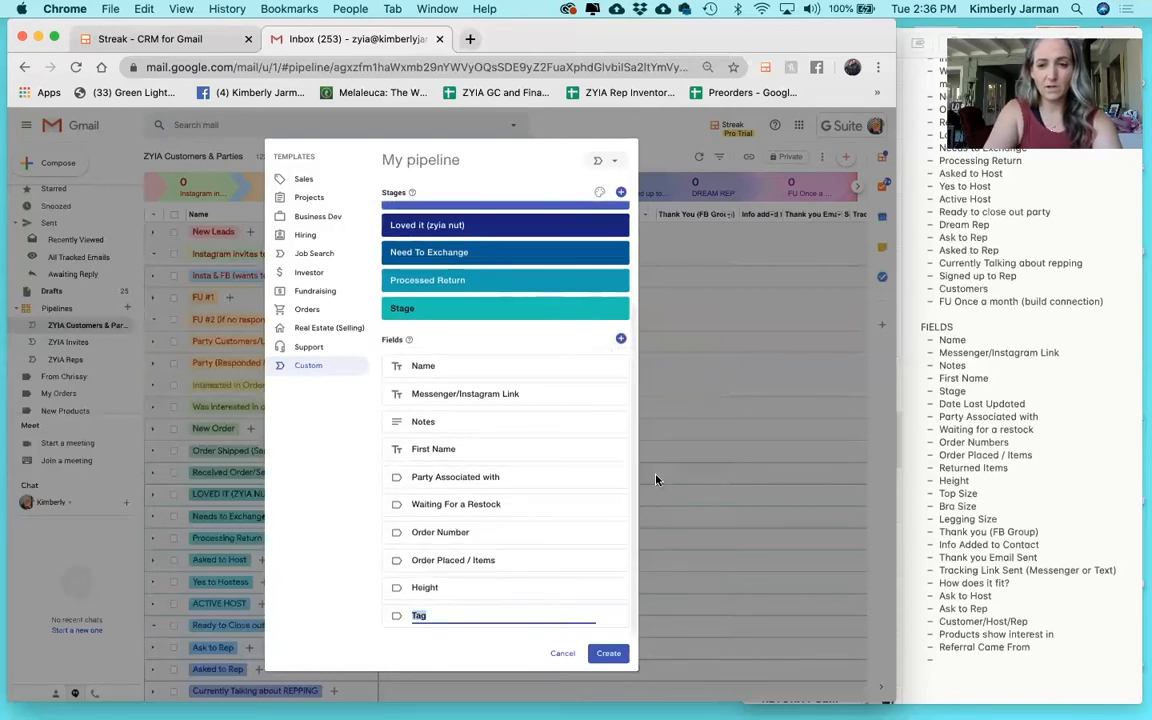
pyautogui.write('Top Size')
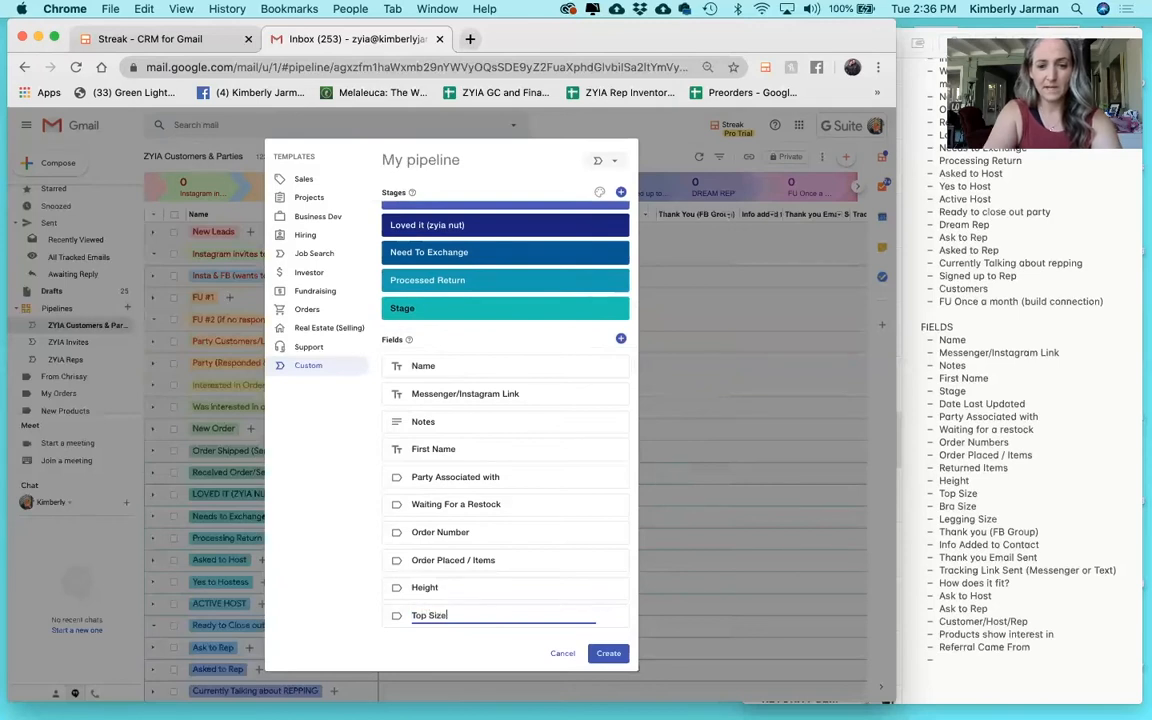
pyautogui.click(620, 339)
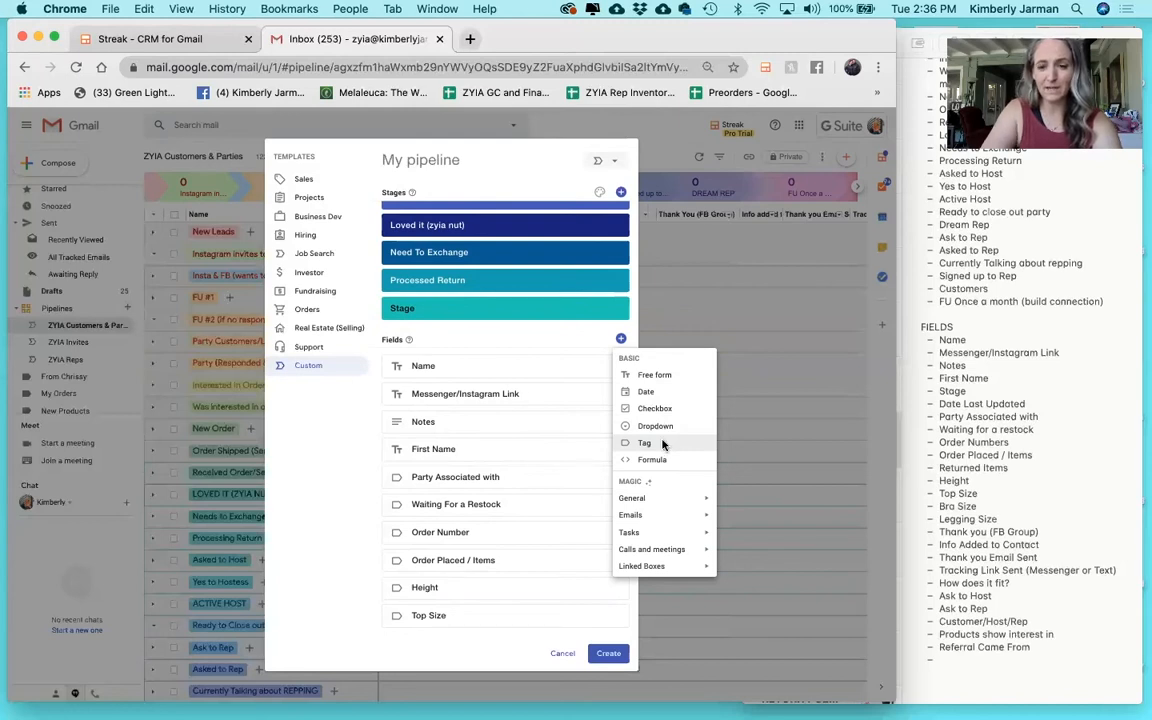
pyautogui.click(645, 443)
pyautogui.write('Bra Size')
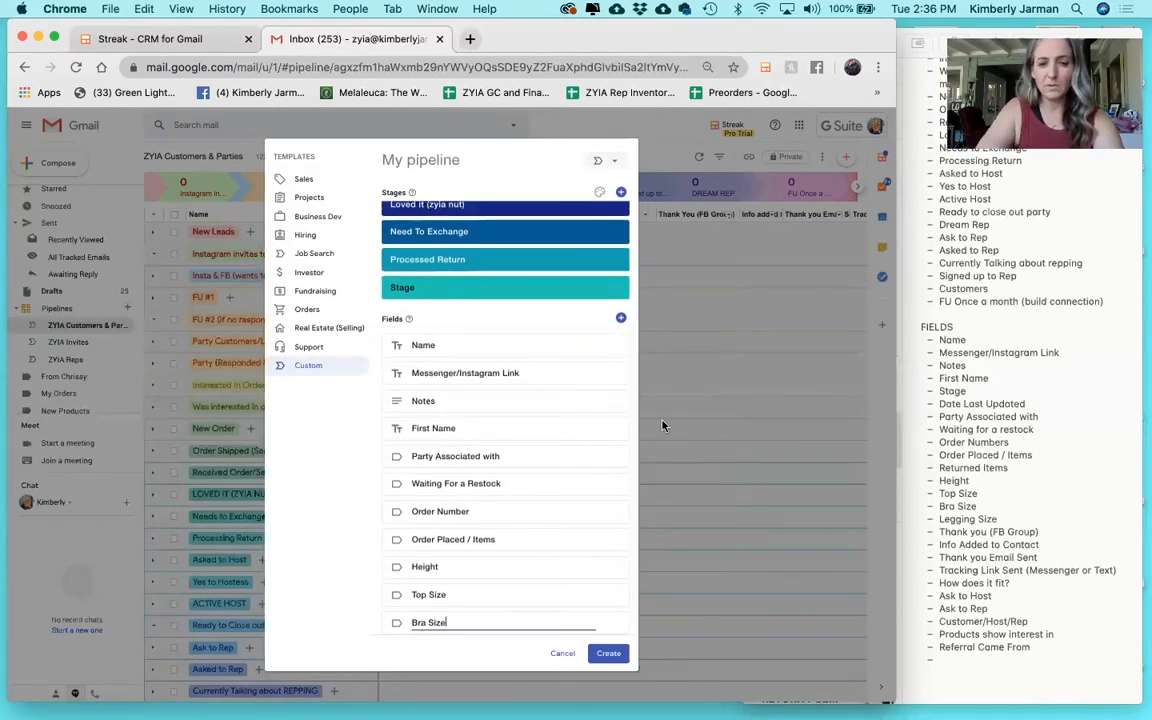
pyautogui.click(620, 318)
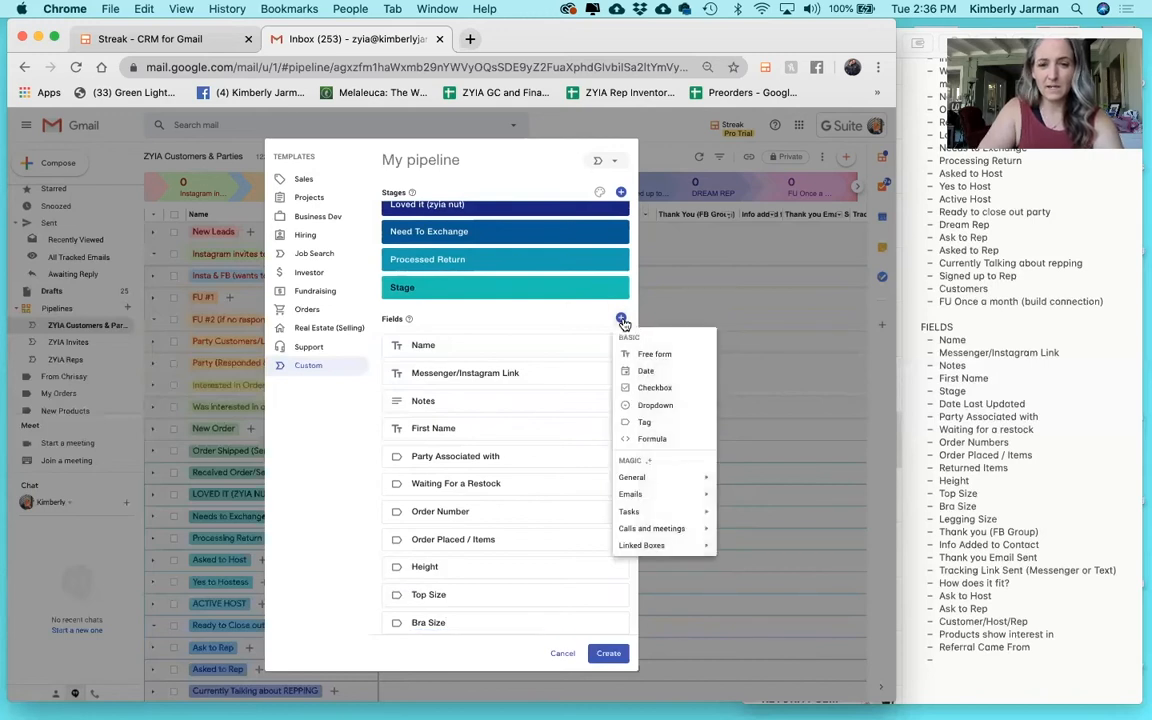
pyautogui.click(664, 425)
pyautogui.write('Leg')
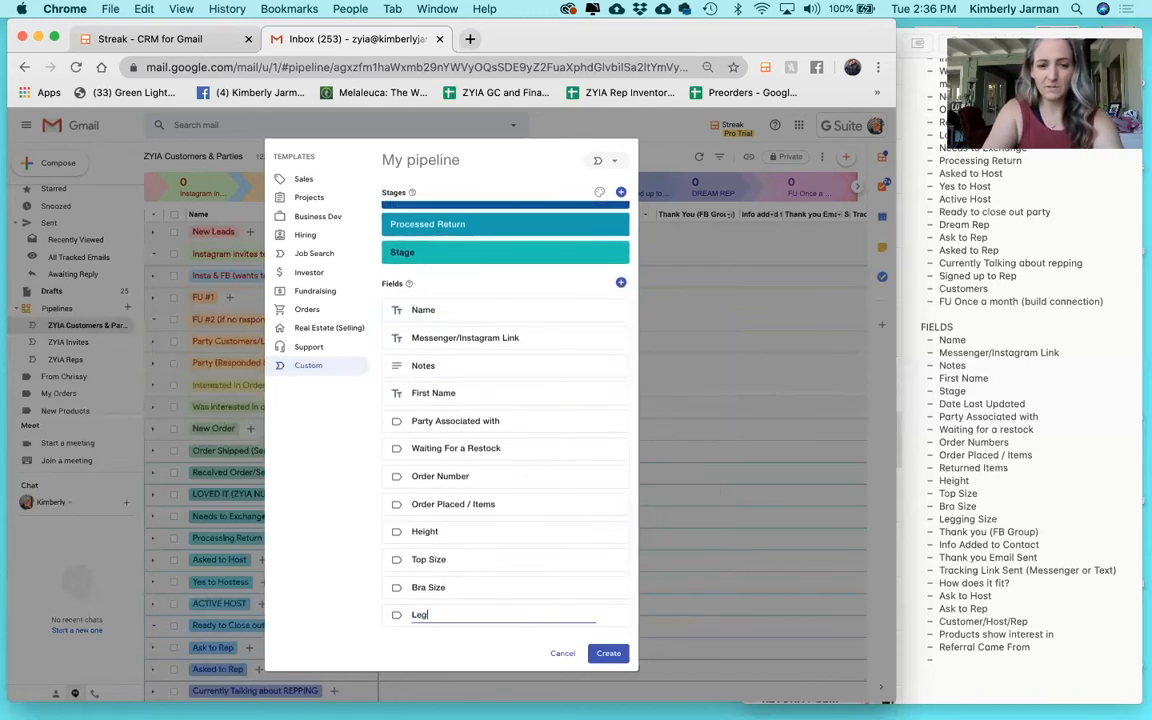
pyautogui.write('gging Size')
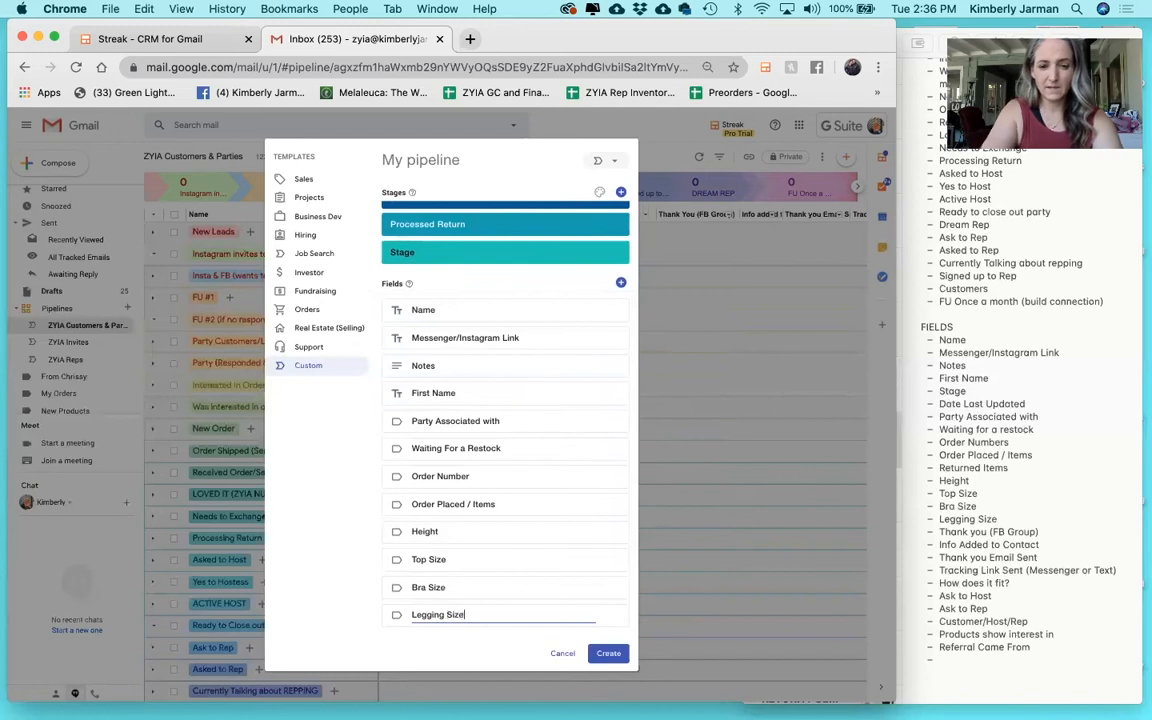
pyautogui.click(620, 284)
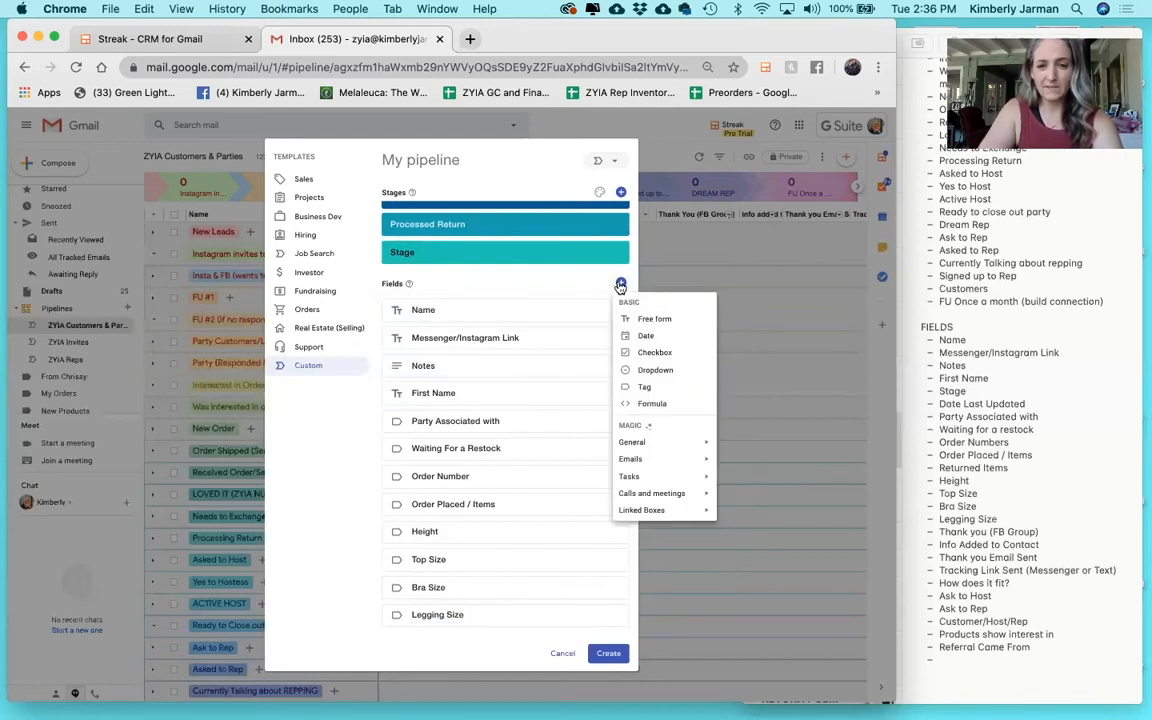
# Add checkbox fields 'Thank You (FB Group)', 'Info Added to Contacts' and 'Thank You Email Sent'.
pyautogui.click(655, 353)
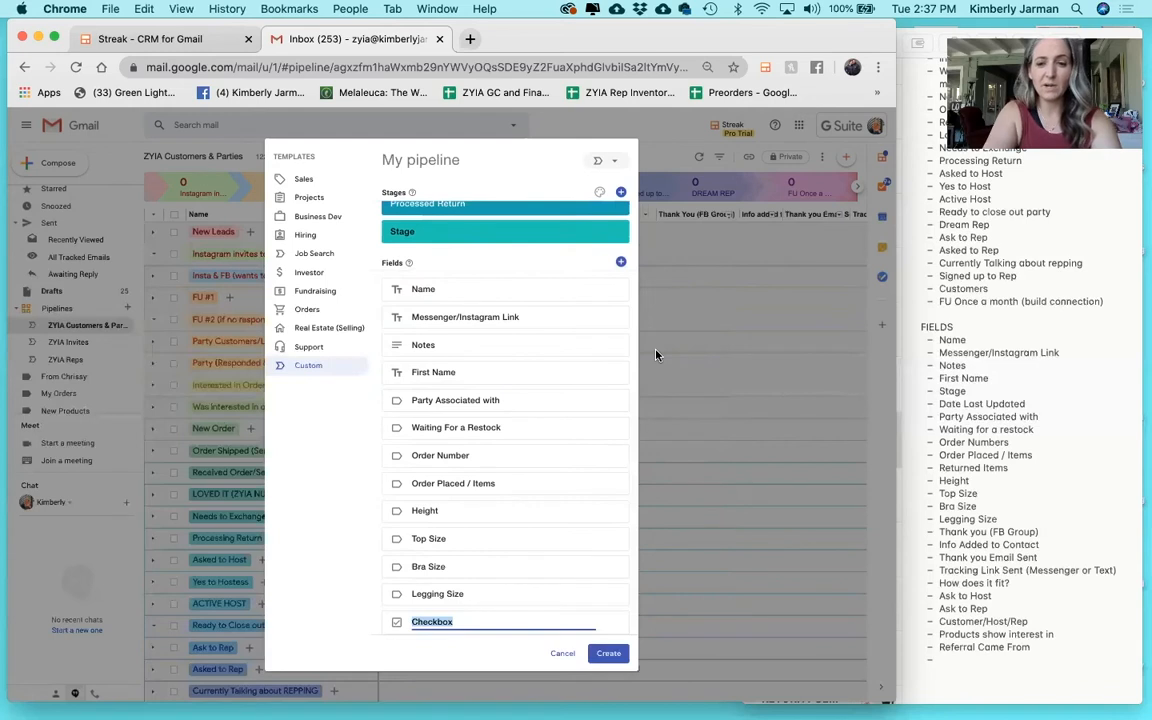
pyautogui.write('Thank You (FB Group)')
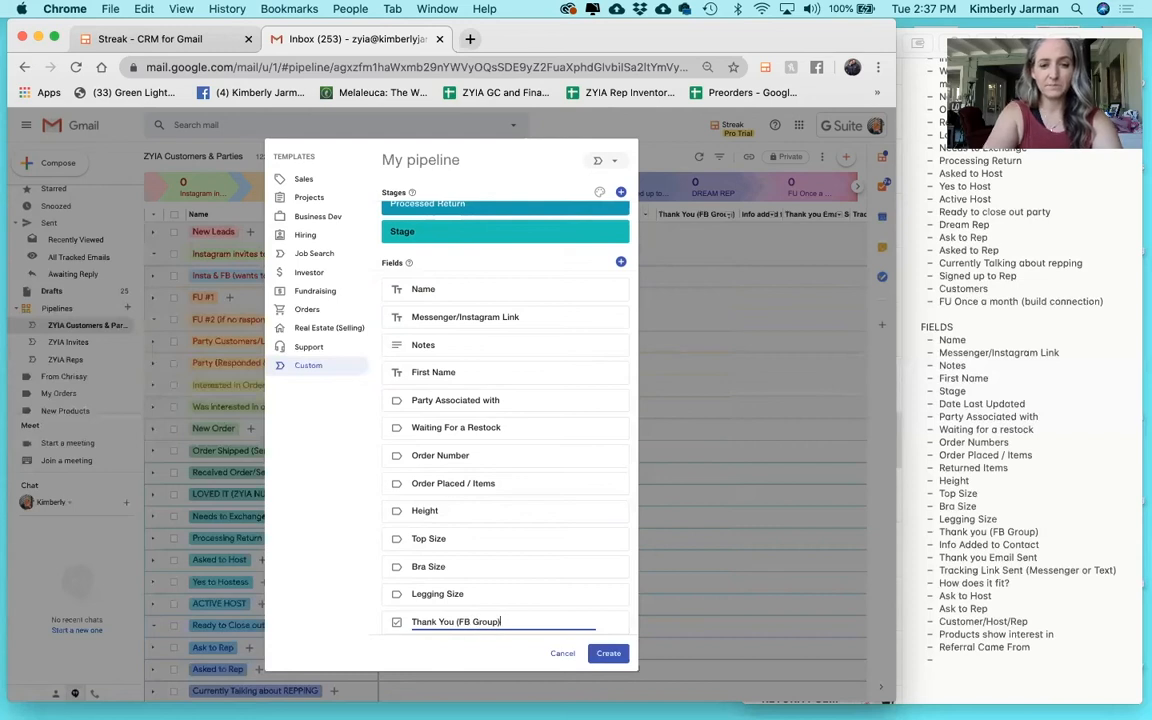
pyautogui.click(621, 262)
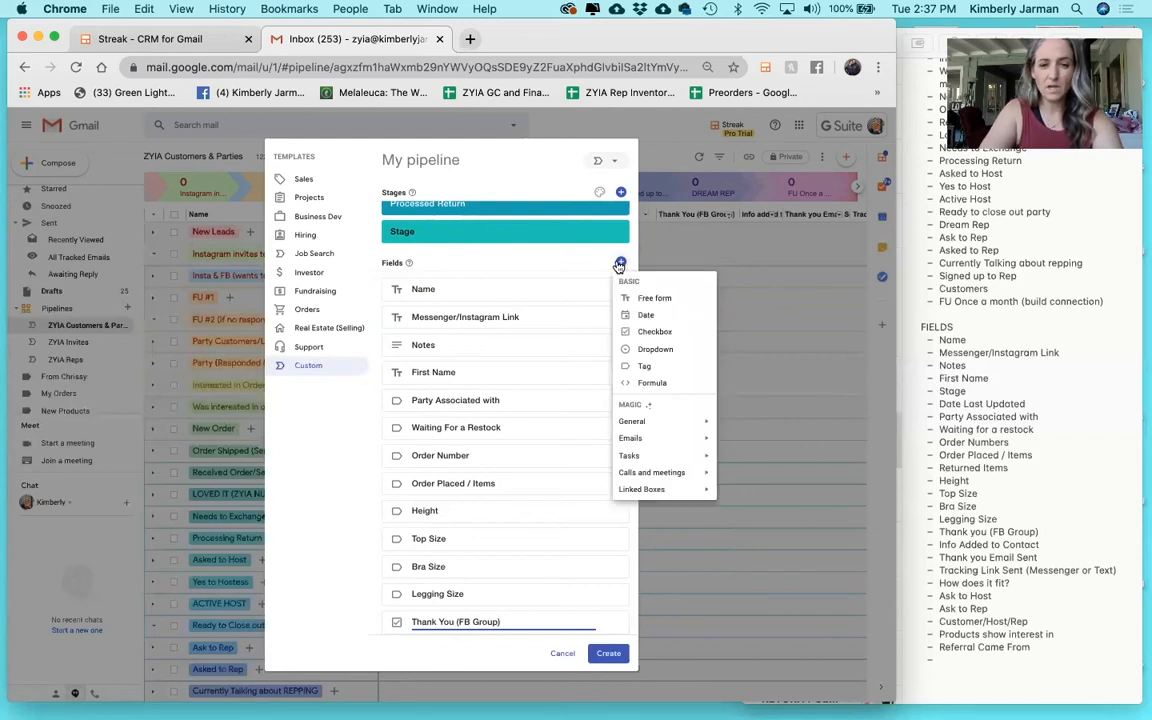
pyautogui.click(650, 333)
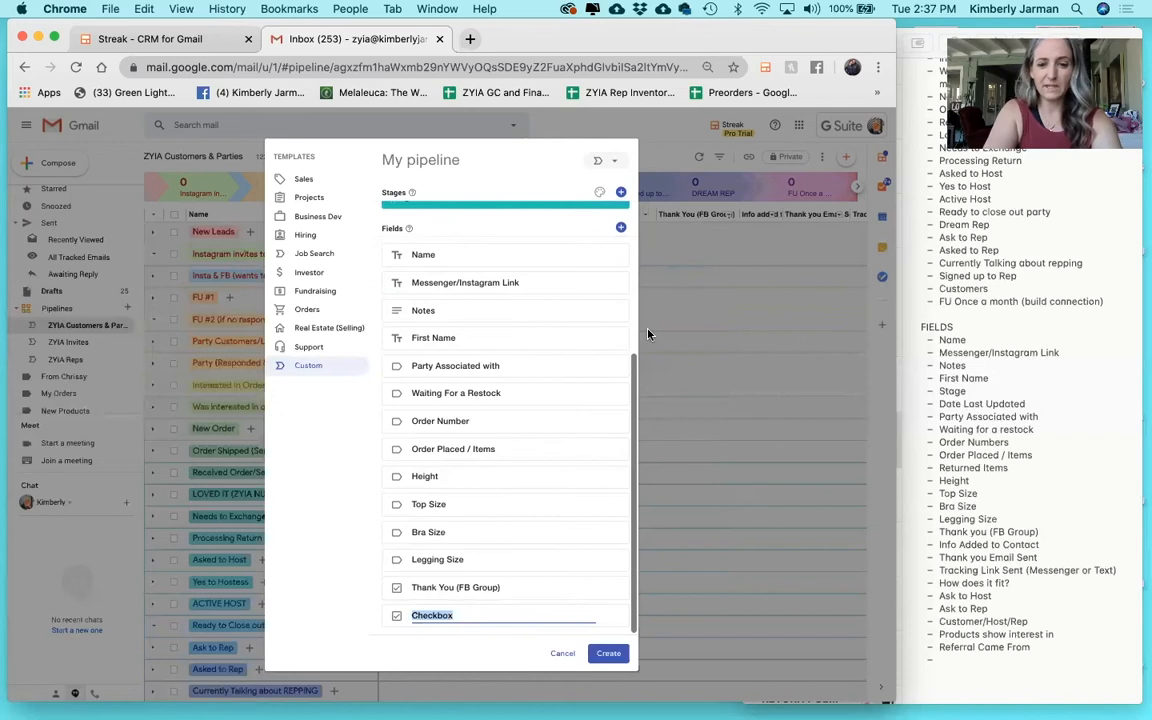
pyautogui.write('Info')
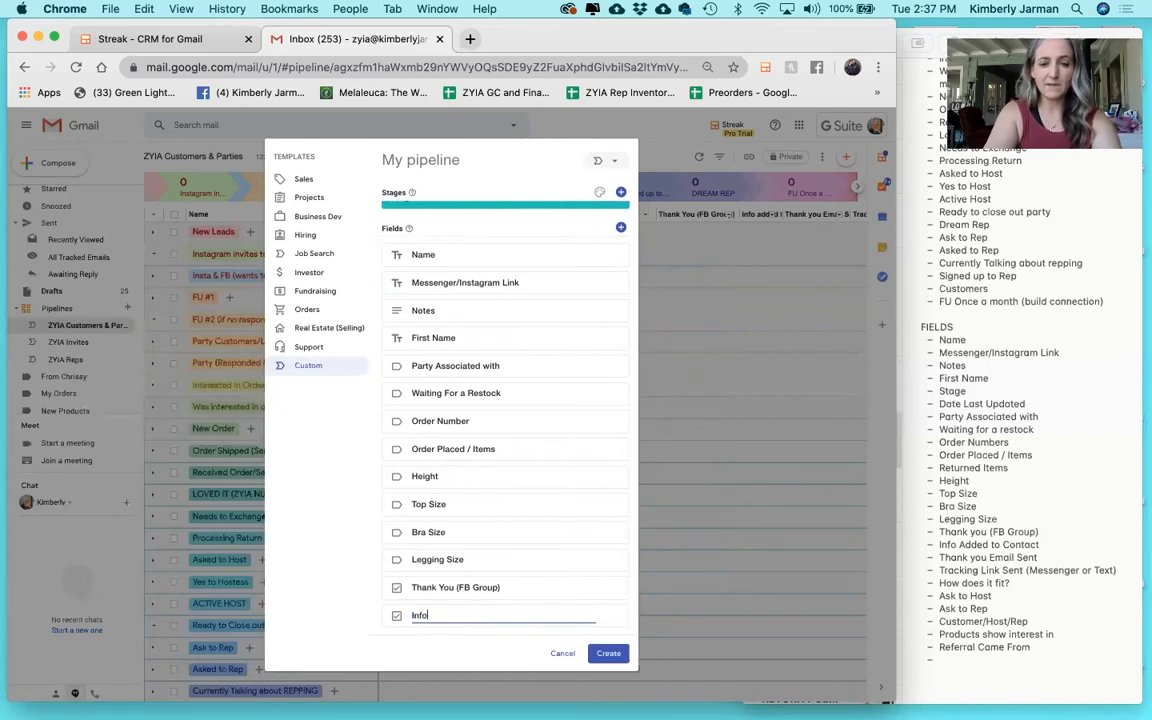
pyautogui.write(' Added to Contacts')
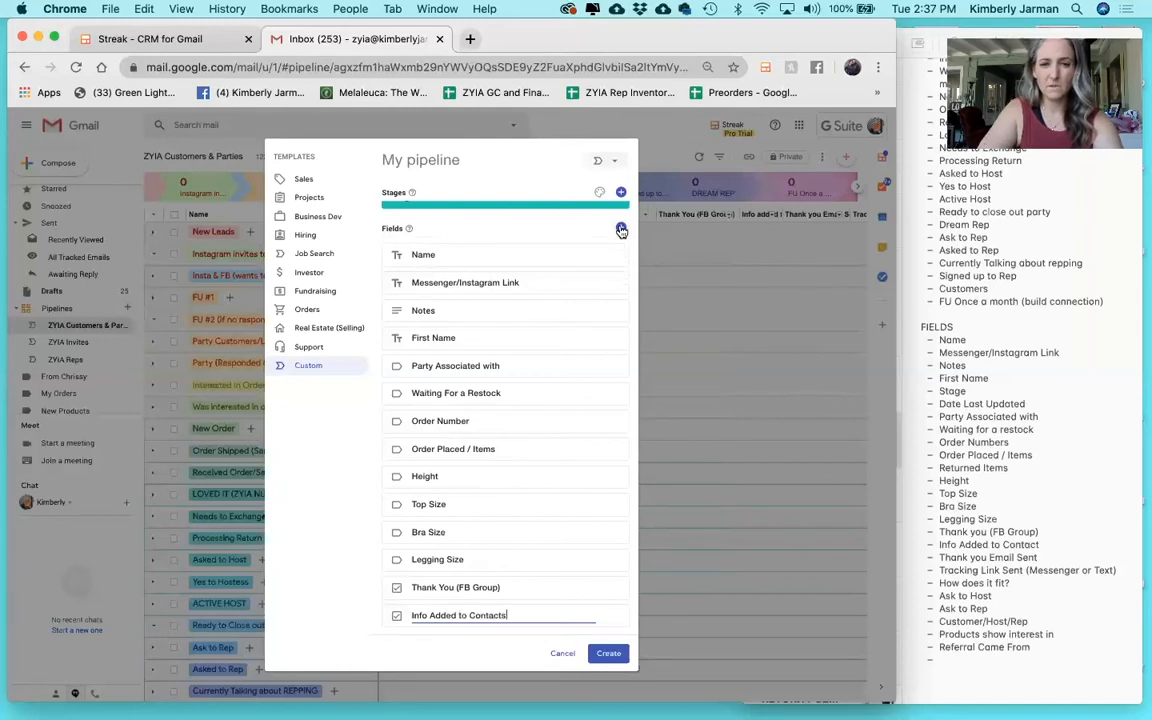
pyautogui.click(621, 230)
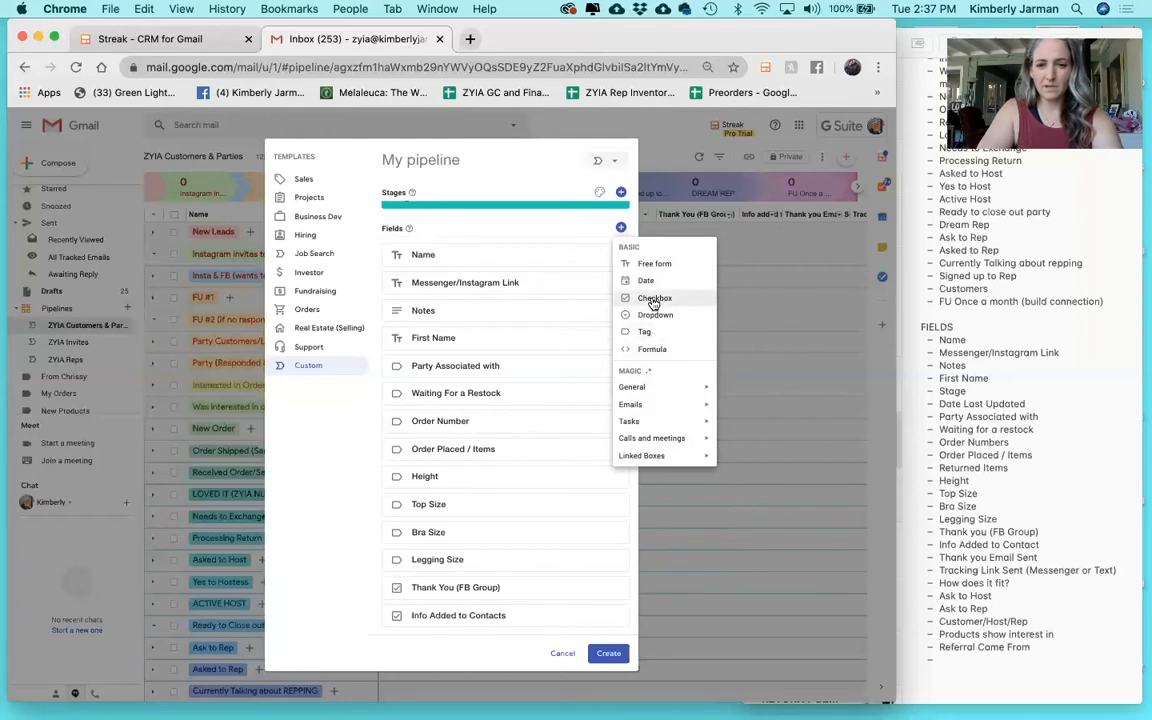
pyautogui.click(652, 298)
pyautogui.write('Ta')
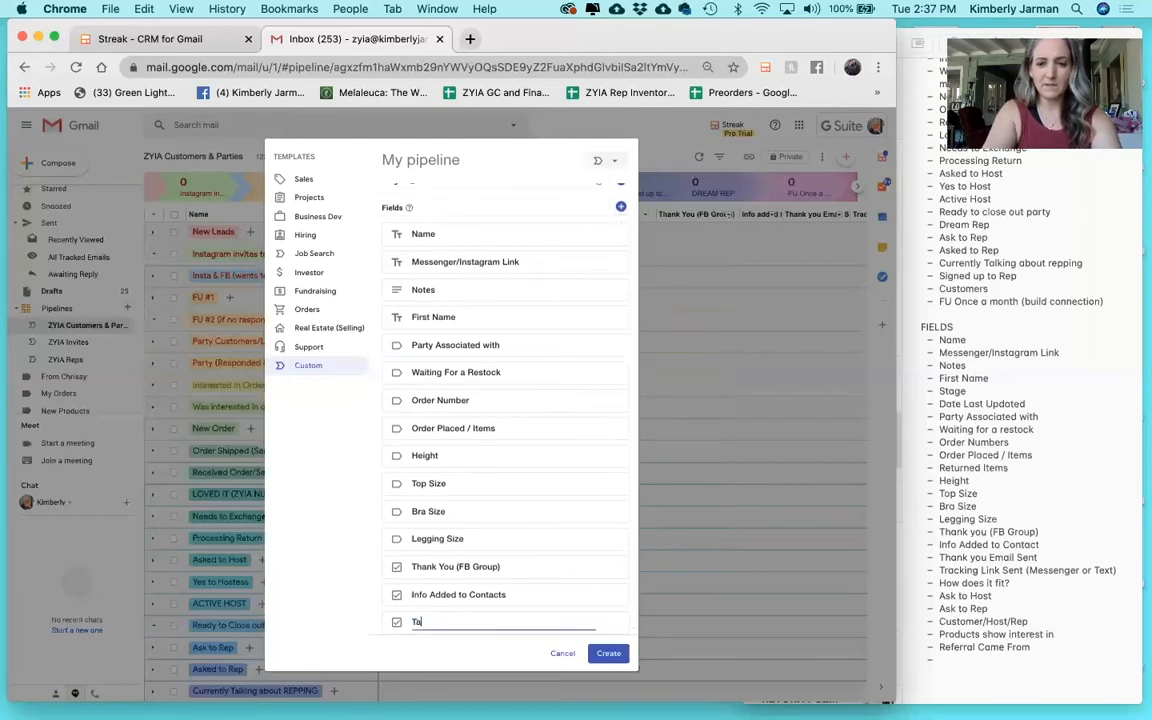
pyautogui.write('ank You ema')
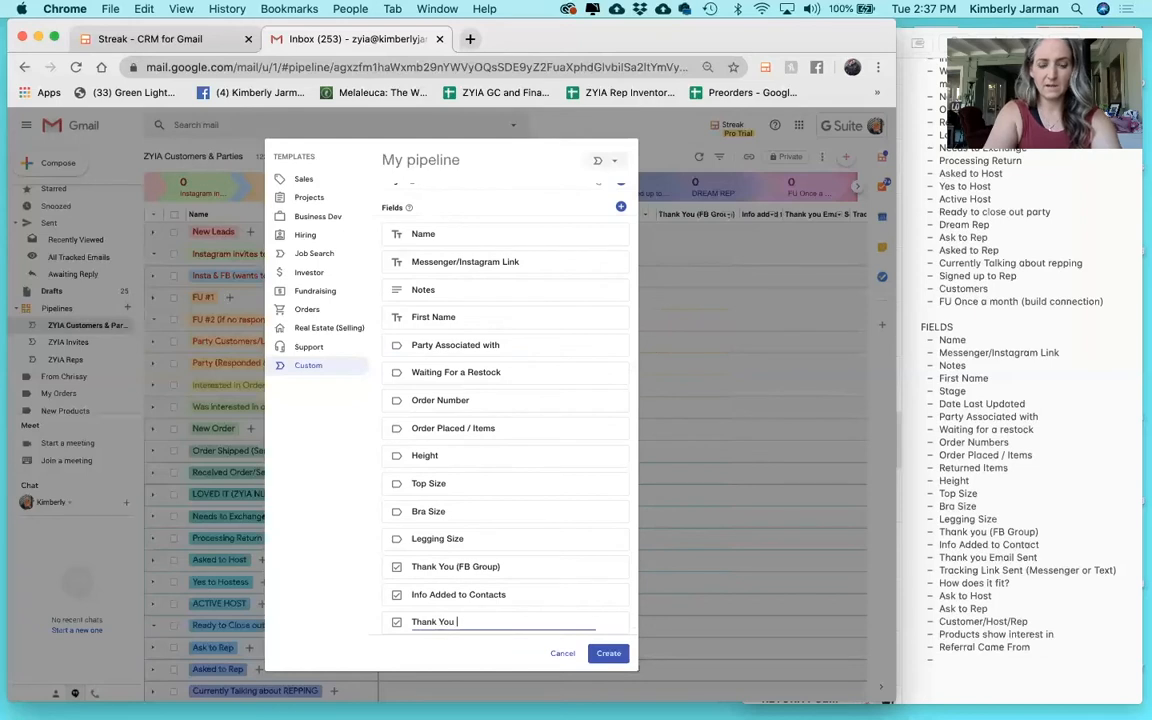
pyautogui.press('BackSpace')
pyautogui.press('BackSpace')
pyautogui.press('BackSpace')
pyautogui.write('Email Sent')
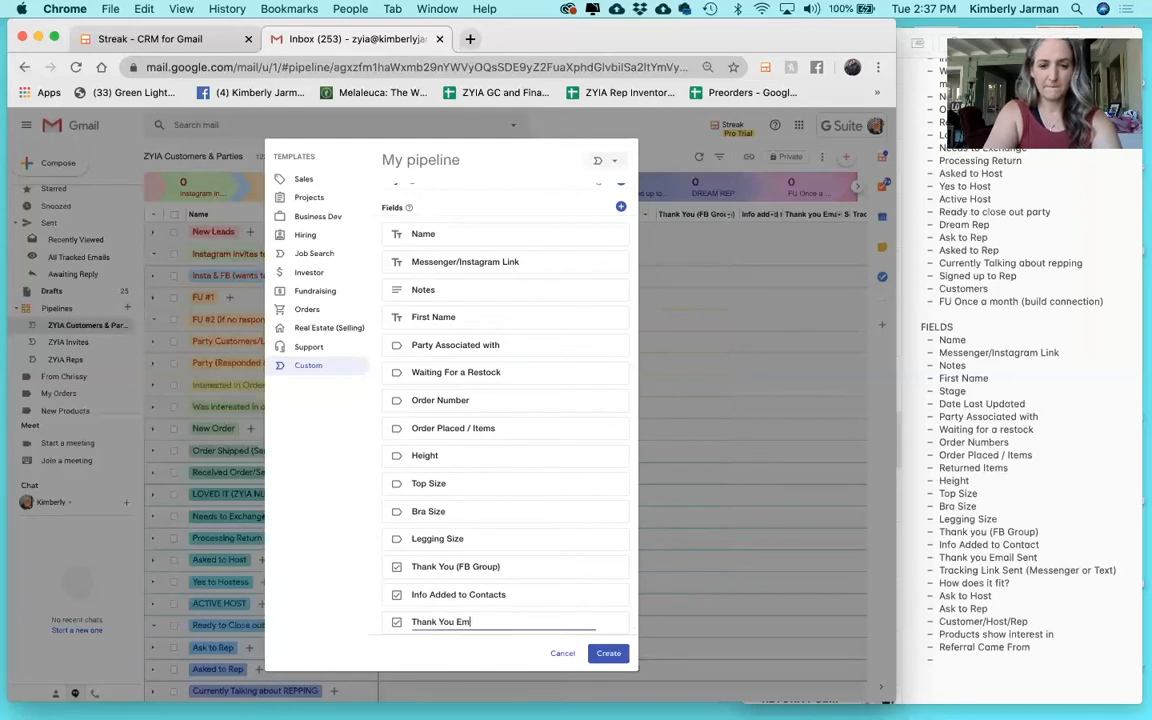
# Add checkbox fields 'Tracking Link Sent' and 'How Does it Fit?'.
pyautogui.click(621, 209)
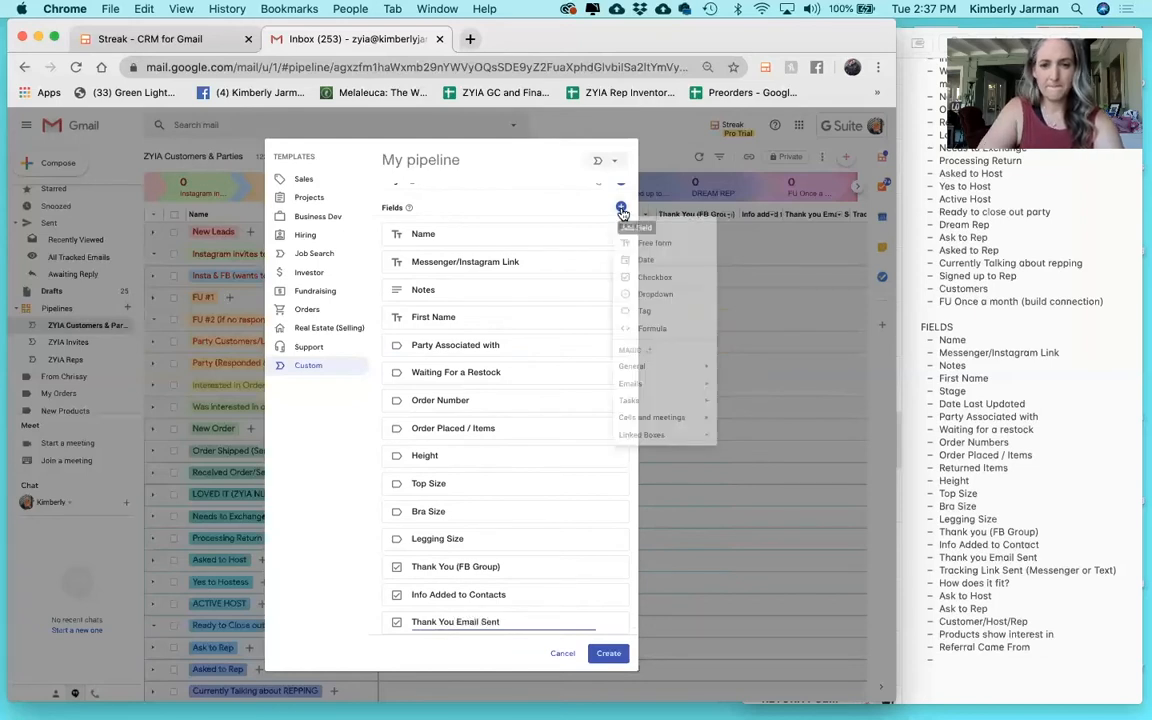
pyautogui.click(652, 279)
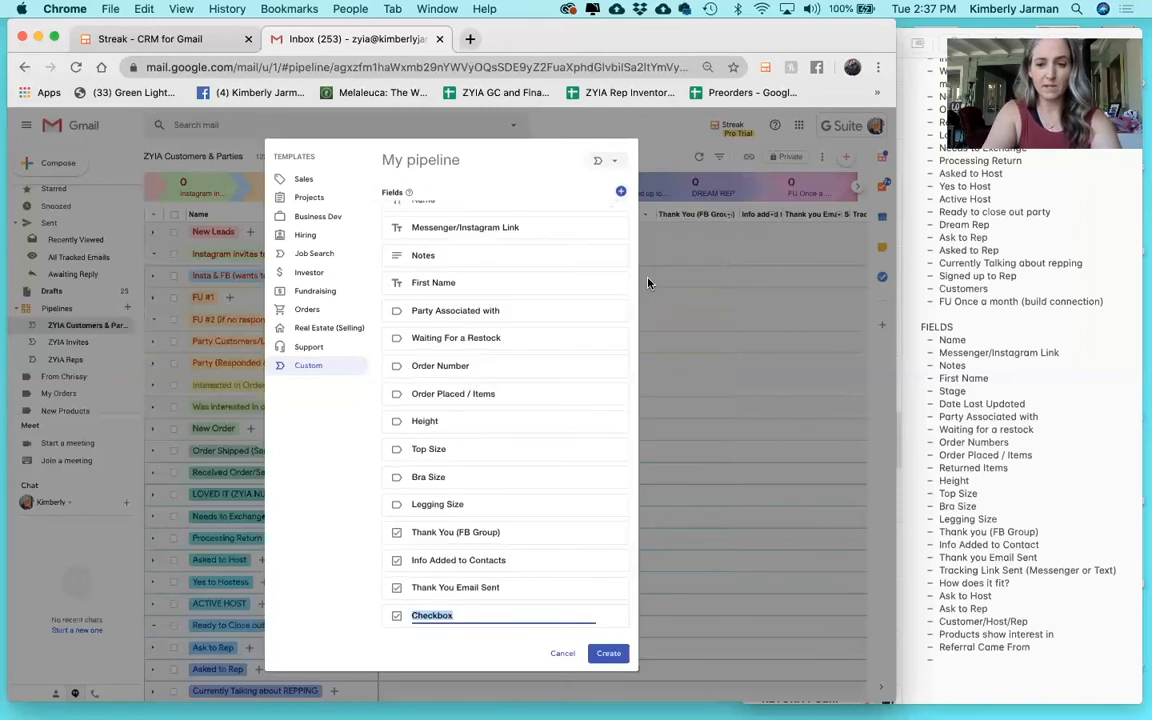
pyautogui.write('Tracking')
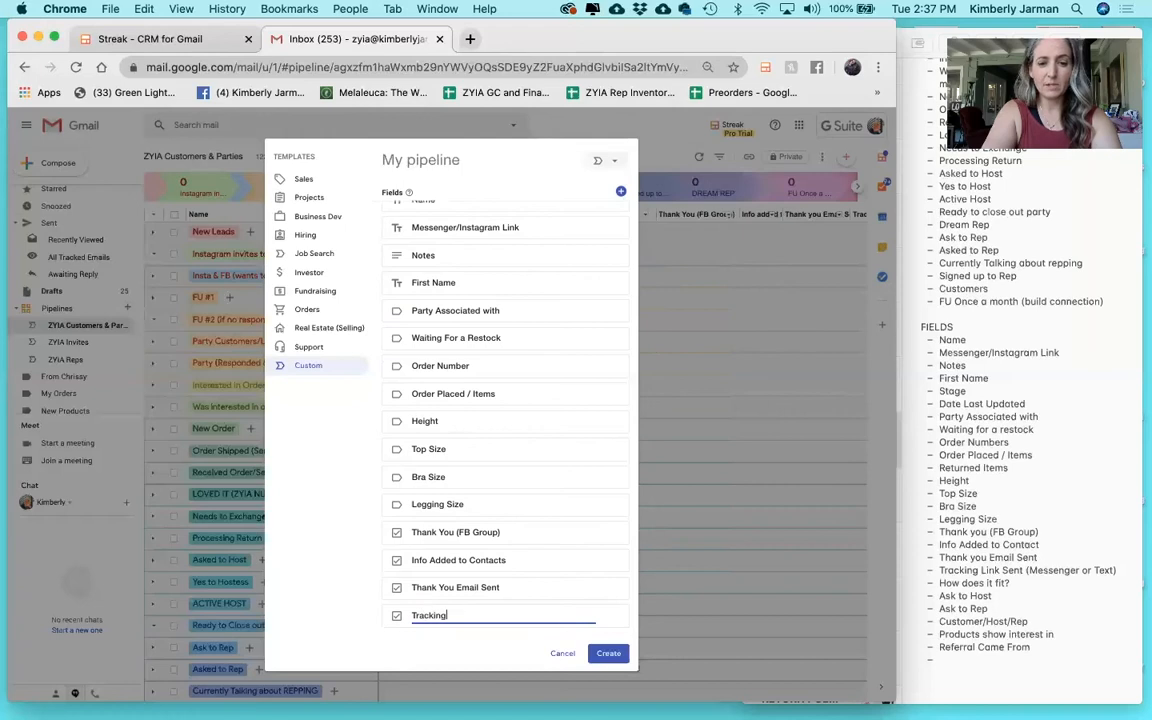
pyautogui.write(' Link Sen')
pyautogui.click(621, 192)
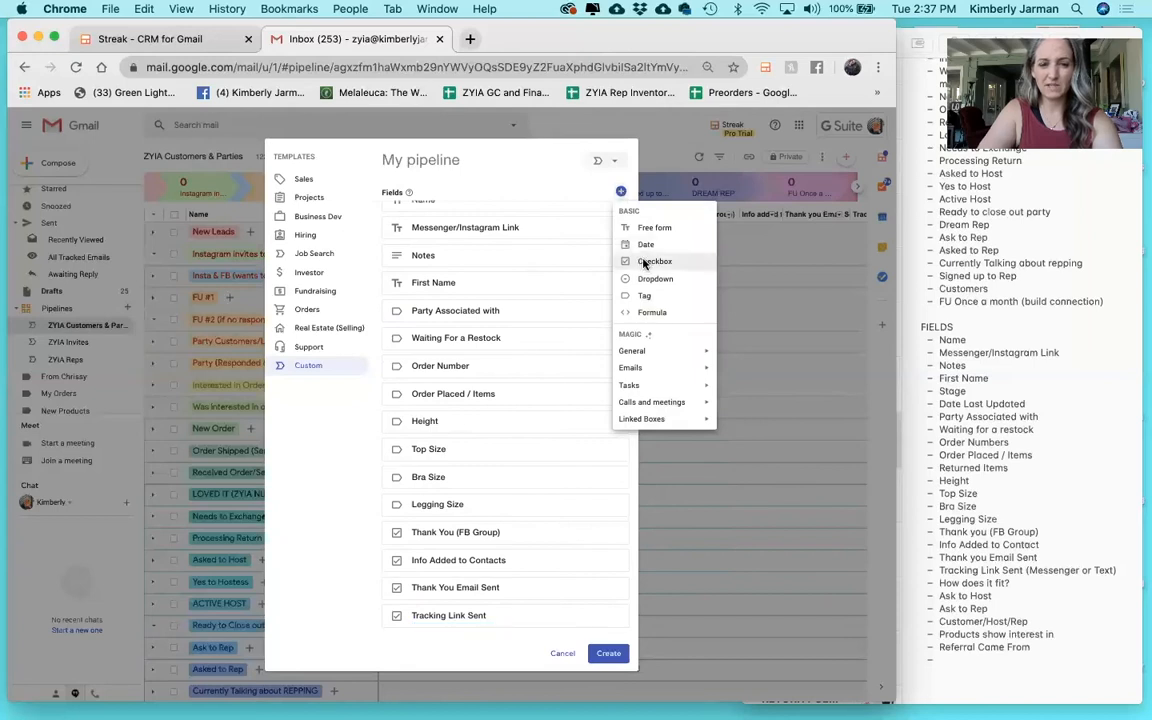
pyautogui.click(645, 263)
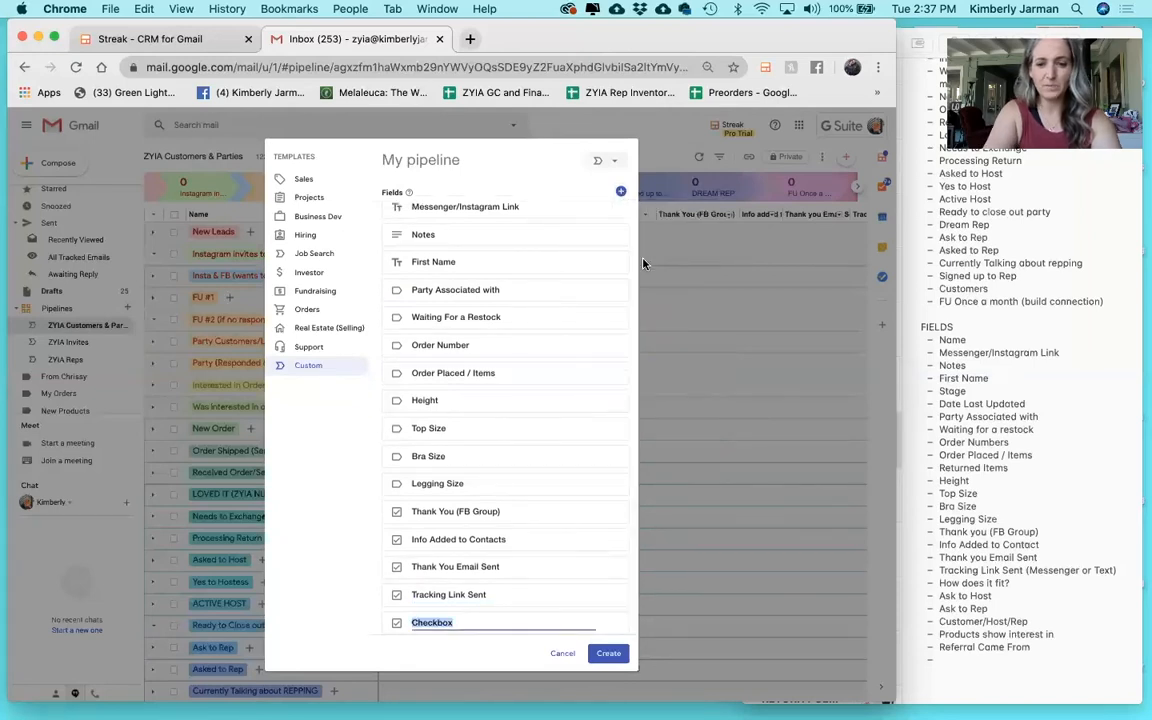
pyautogui.write('How Does it Fit?')
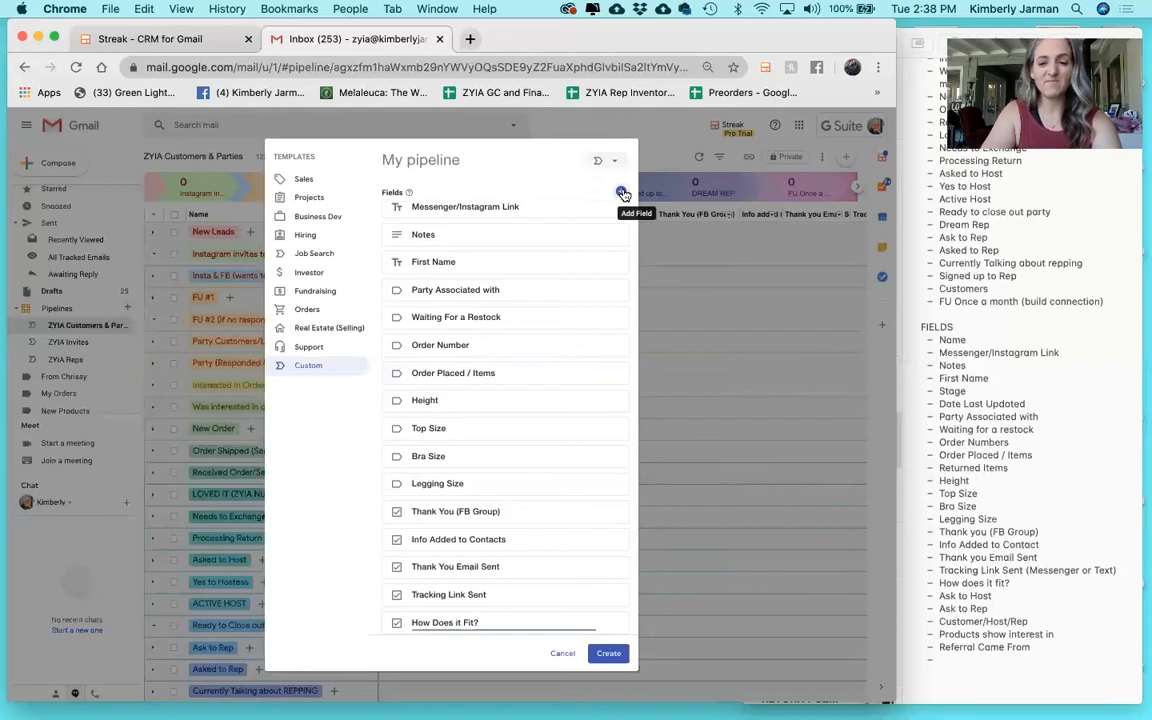
# Create the new pipeline with Private sharing.
pyautogui.click(608, 655)
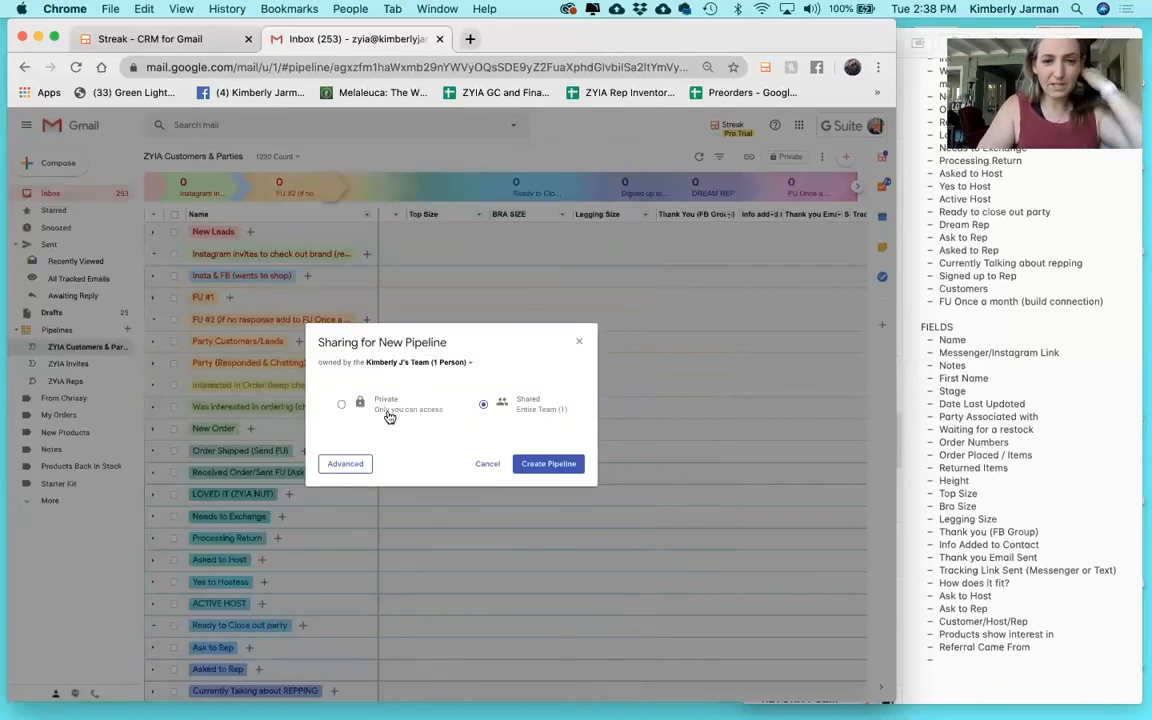
pyautogui.click(343, 408)
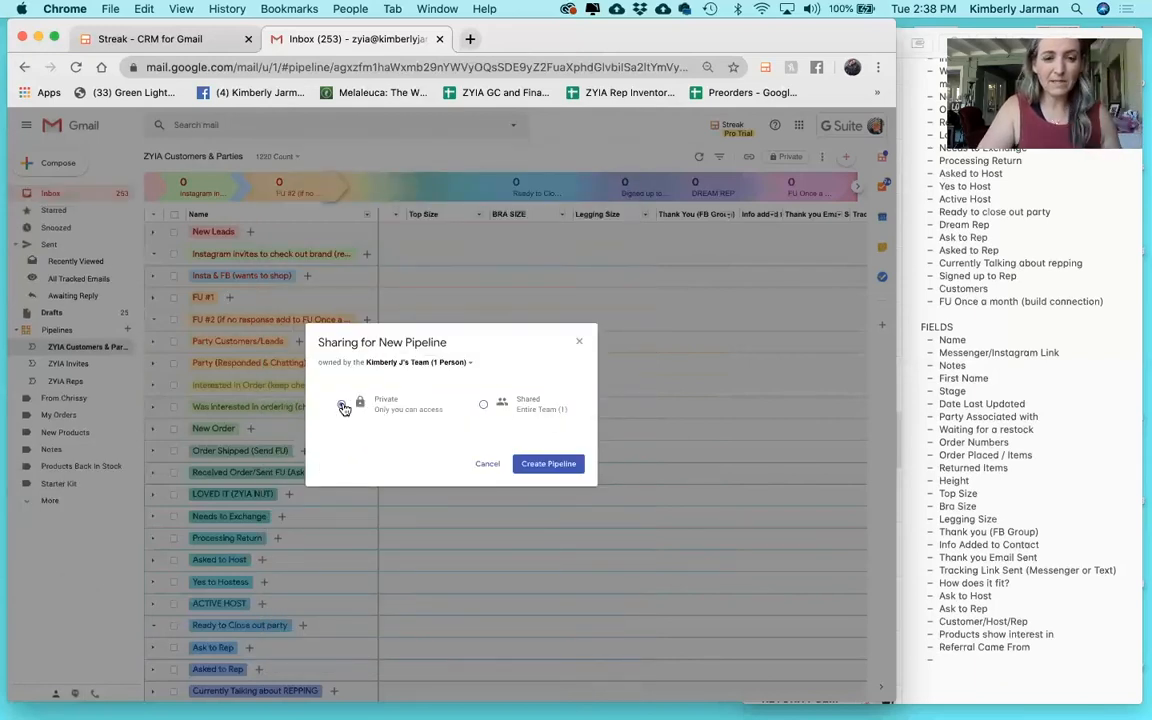
pyautogui.click(549, 466)
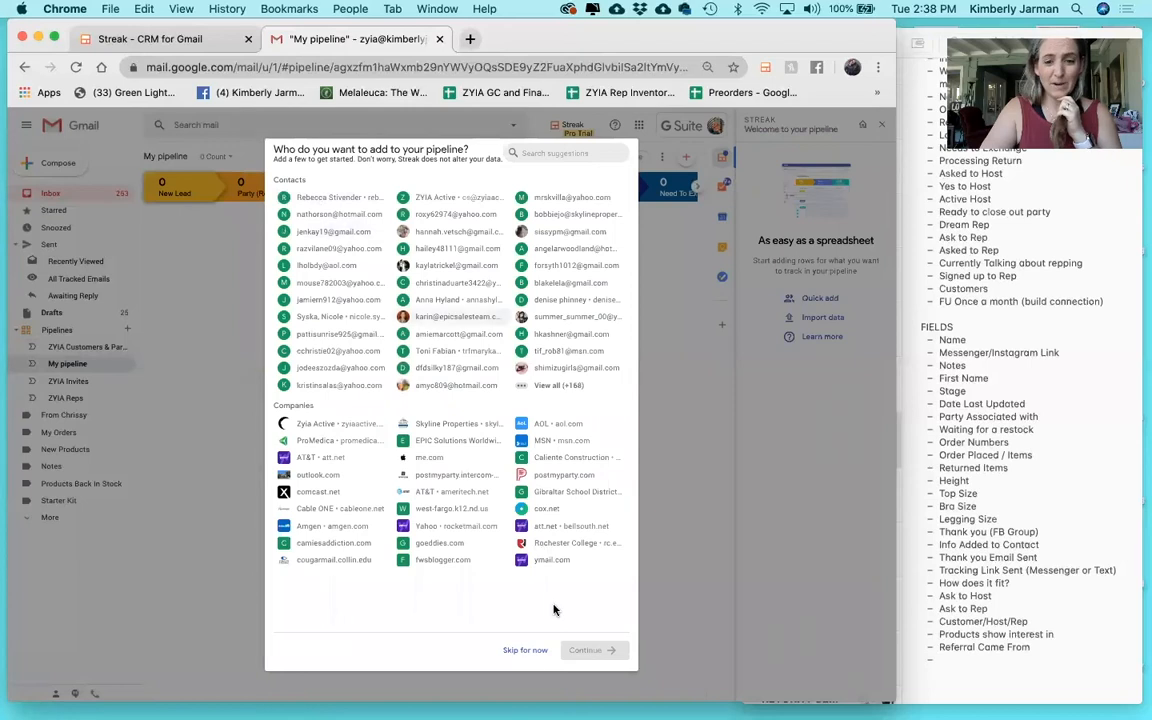
# Skip adding contacts to the new pipeline for now.
pyautogui.click(527, 651)
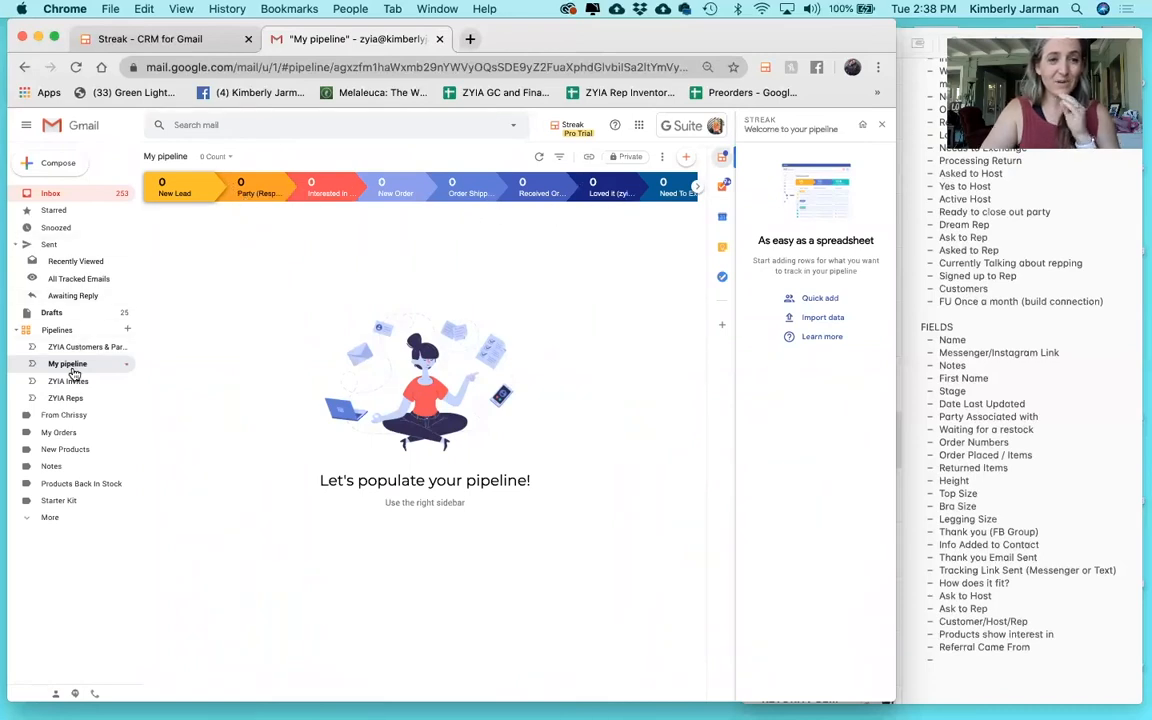
pyautogui.click(126, 364)
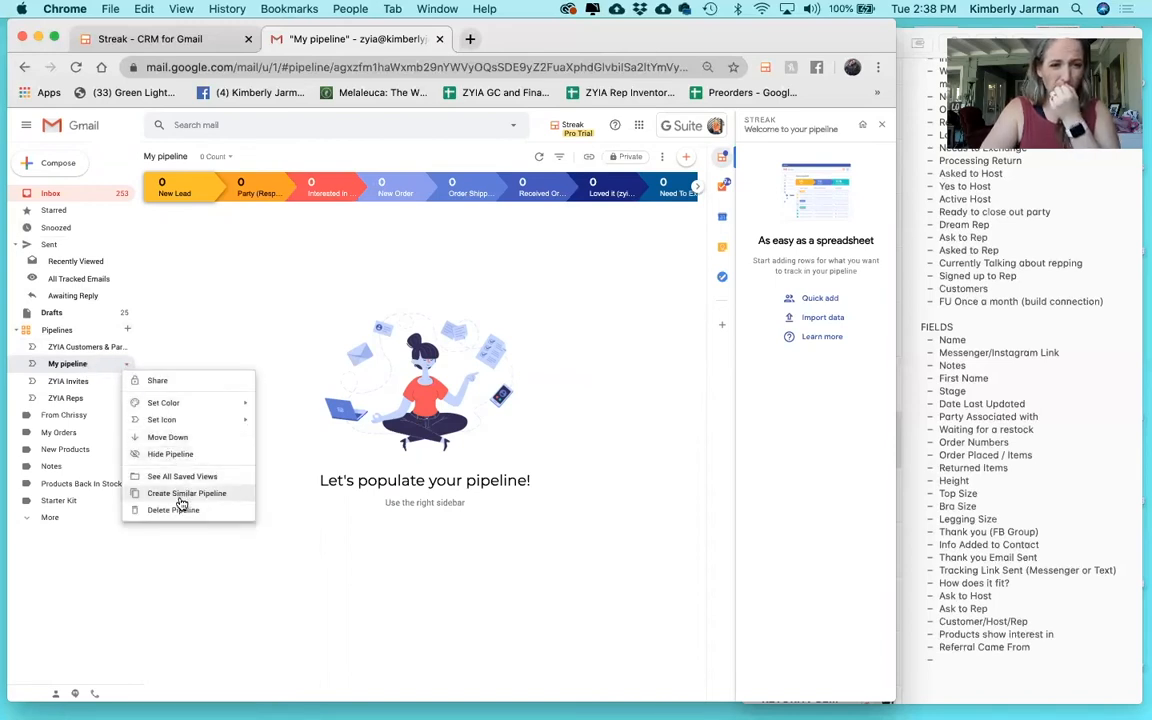
pyautogui.click(75, 366)
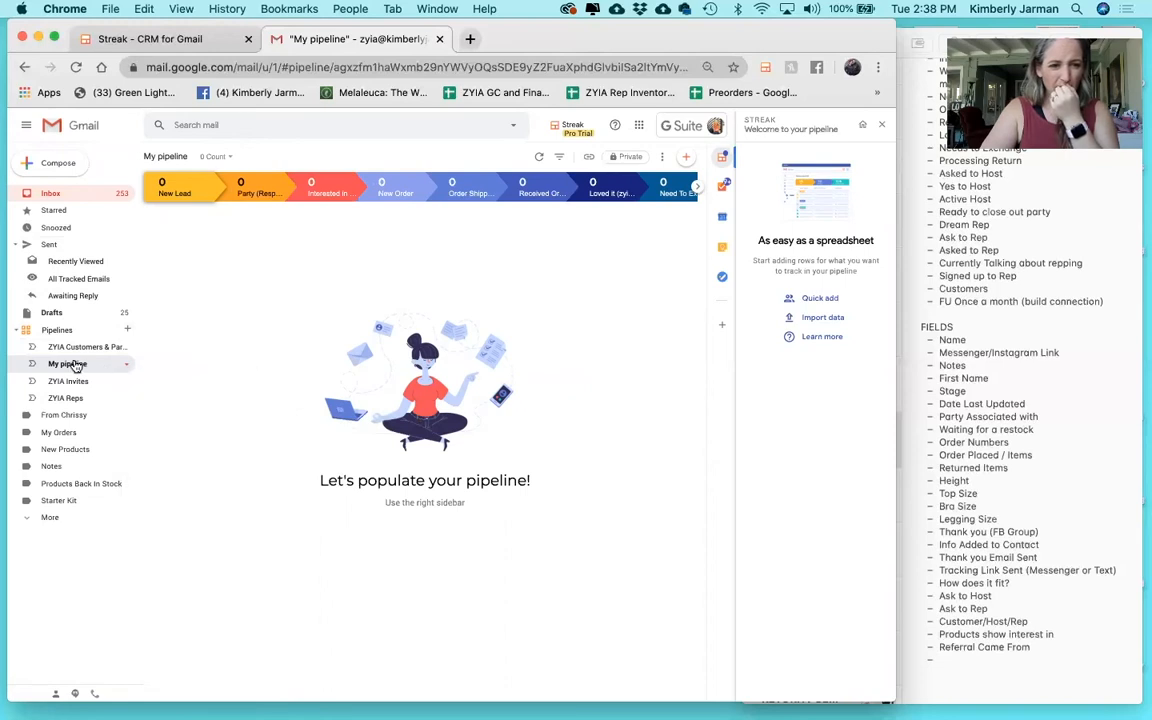
# Rename the pipeline from 'My pipeline' to 'TEST'.
pyautogui.click(182, 156)
pyautogui.write('TEST')
pyautogui.press('Return')
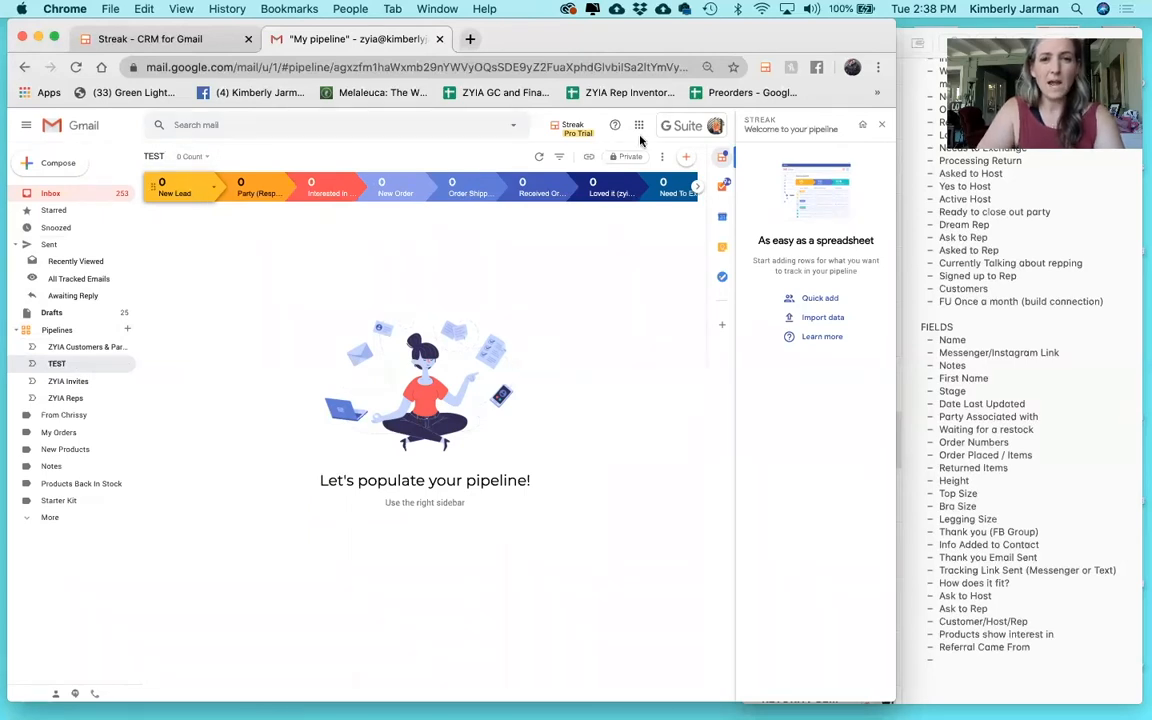
# Add a new box row to TEST and name it with the contact's full name.
pyautogui.click(687, 159)
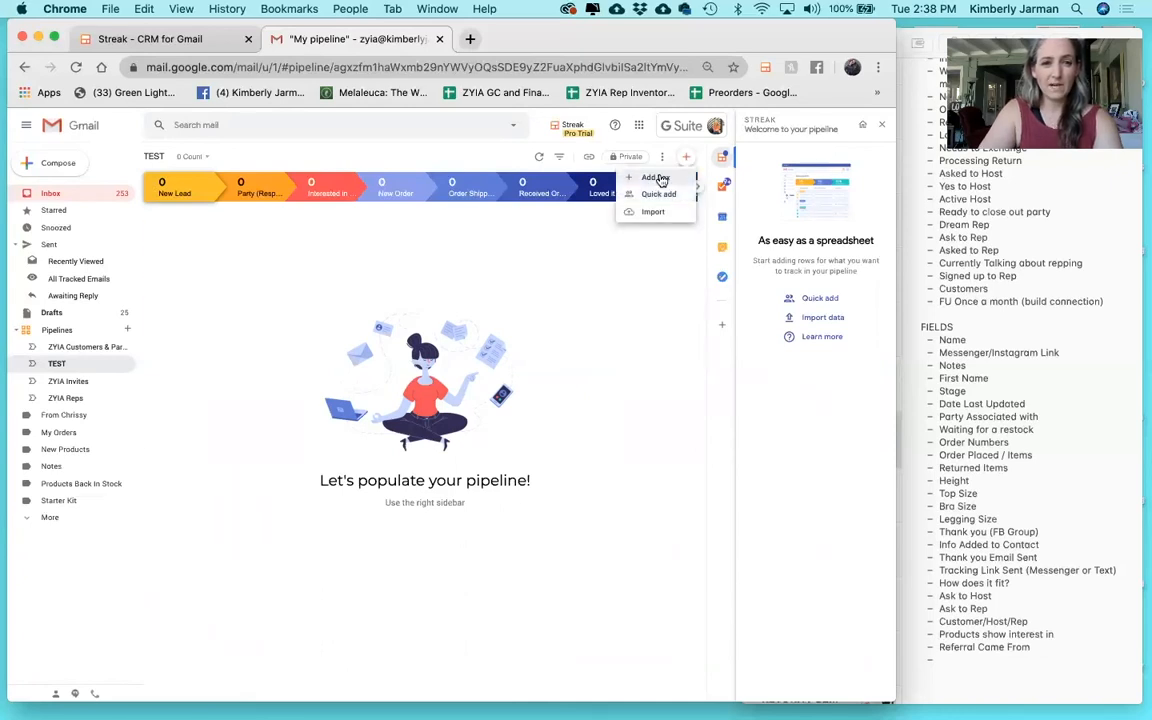
pyautogui.click(658, 178)
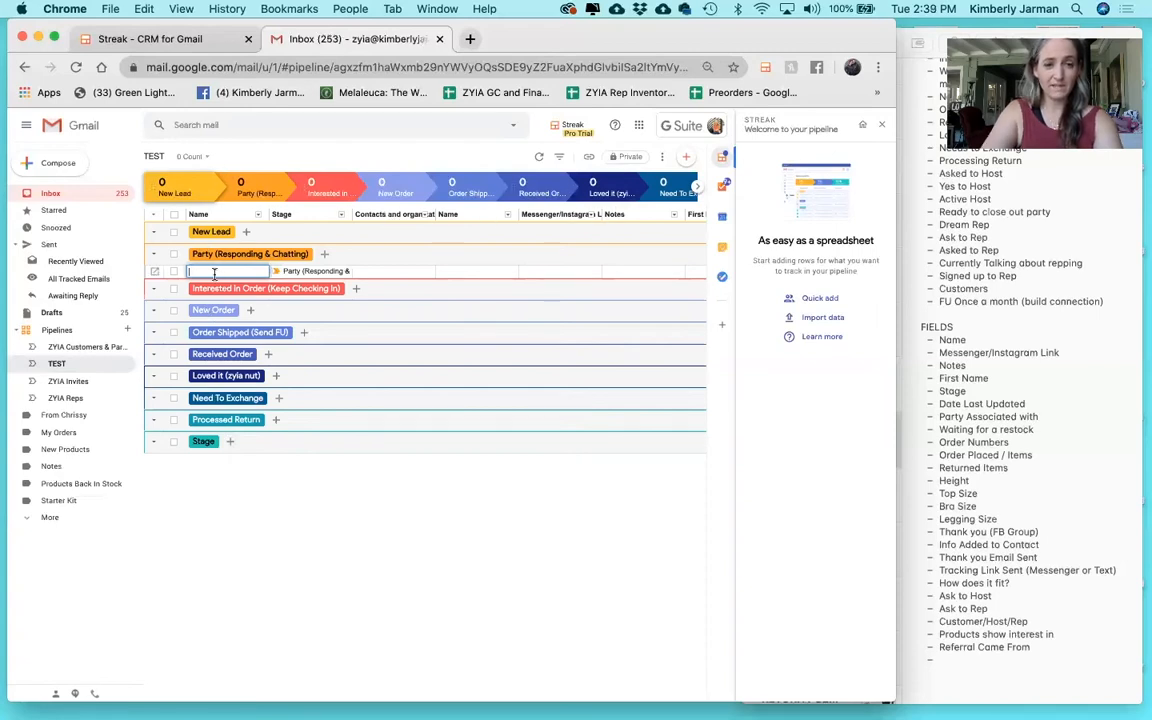
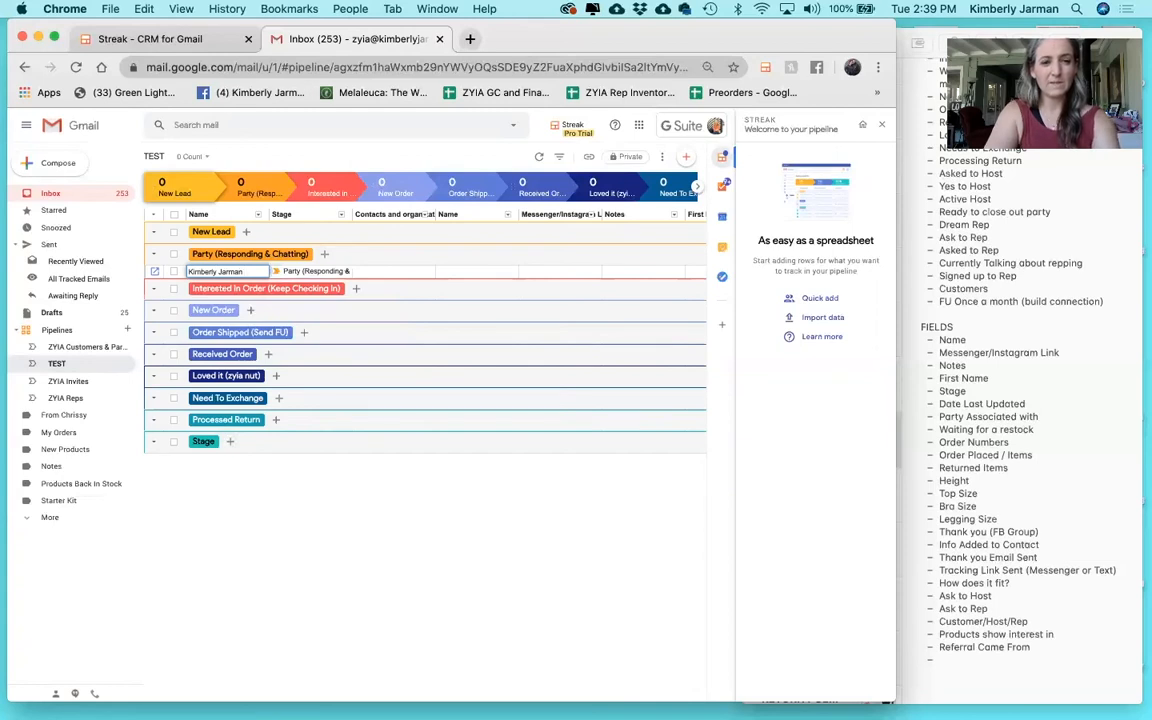
pyautogui.press('Return')
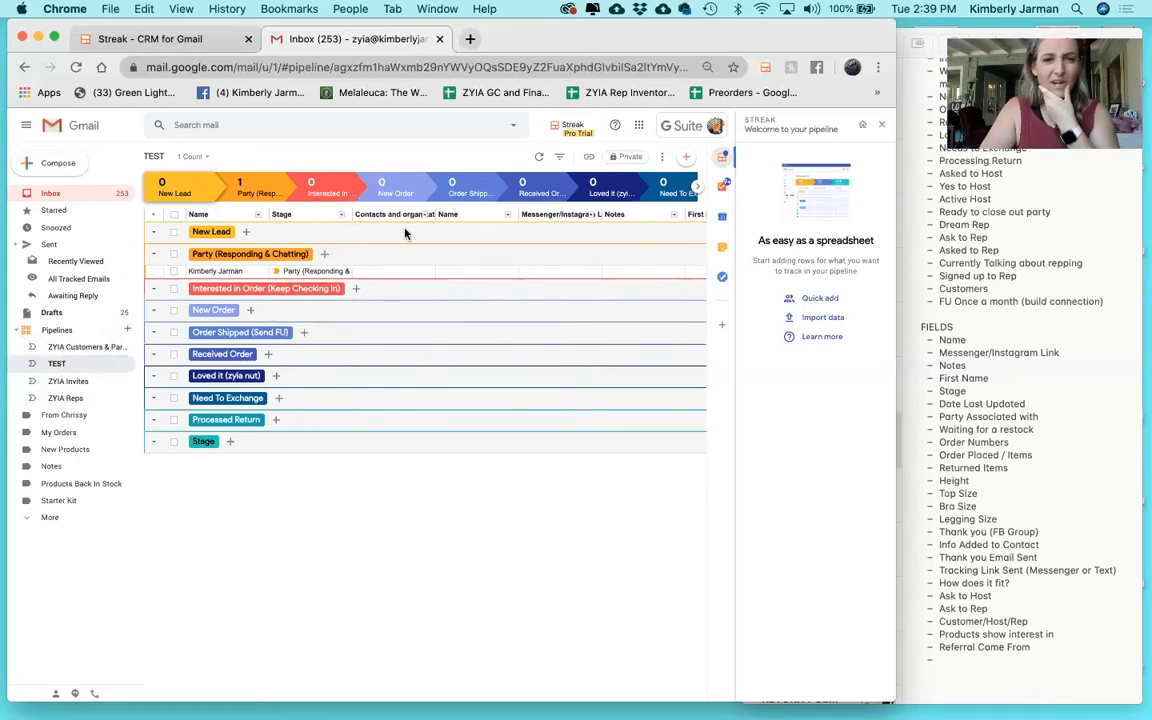
# Hide the Contacts and organization column in the TEST pipeline.
pyautogui.hscroll(2, 444, 269)
pyautogui.hscroll(10, 445, 268)
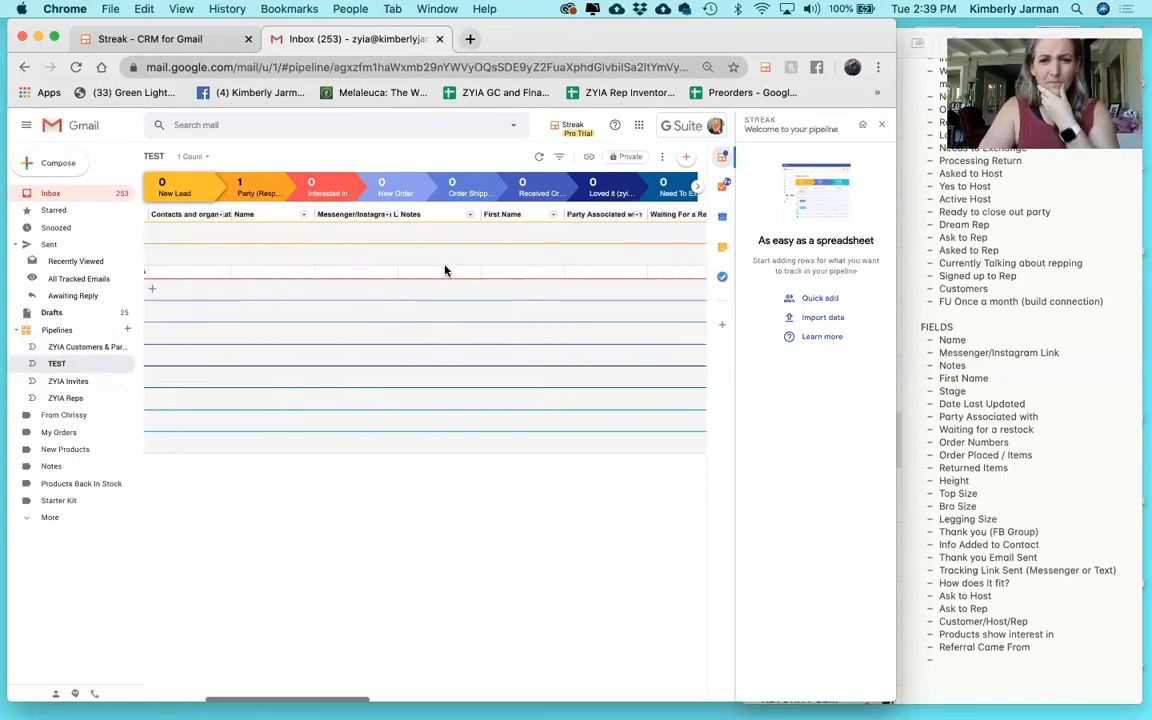
pyautogui.hscroll(-12, 363, 245)
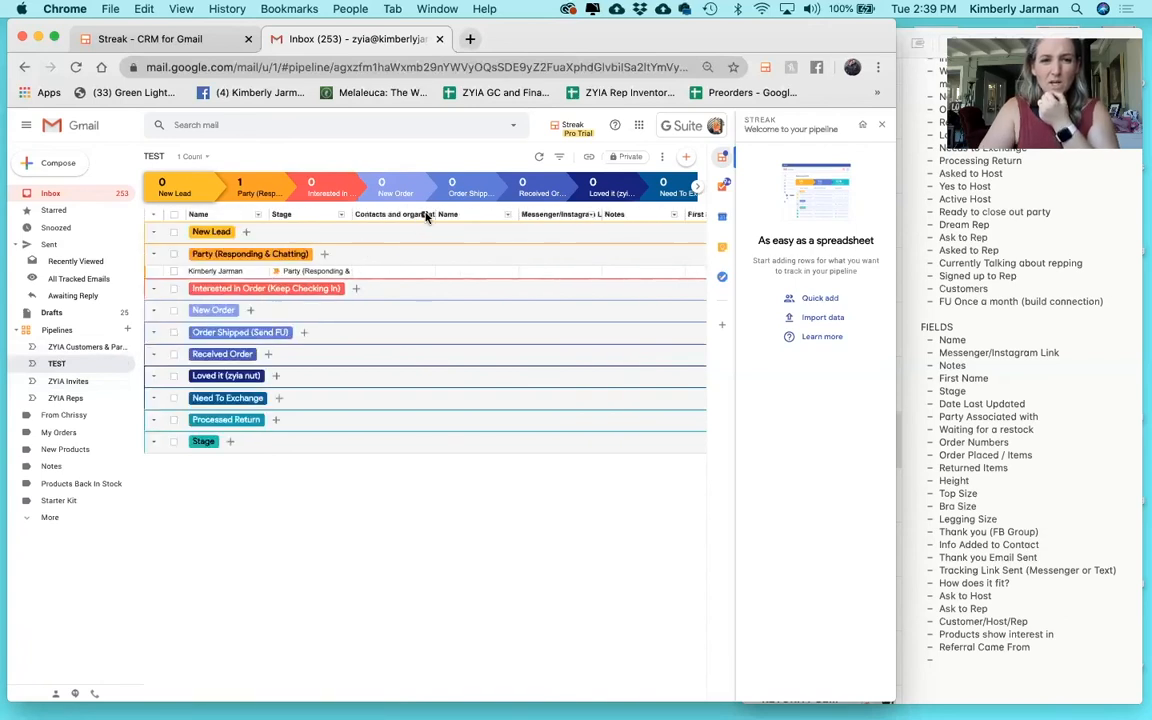
pyautogui.click(424, 217)
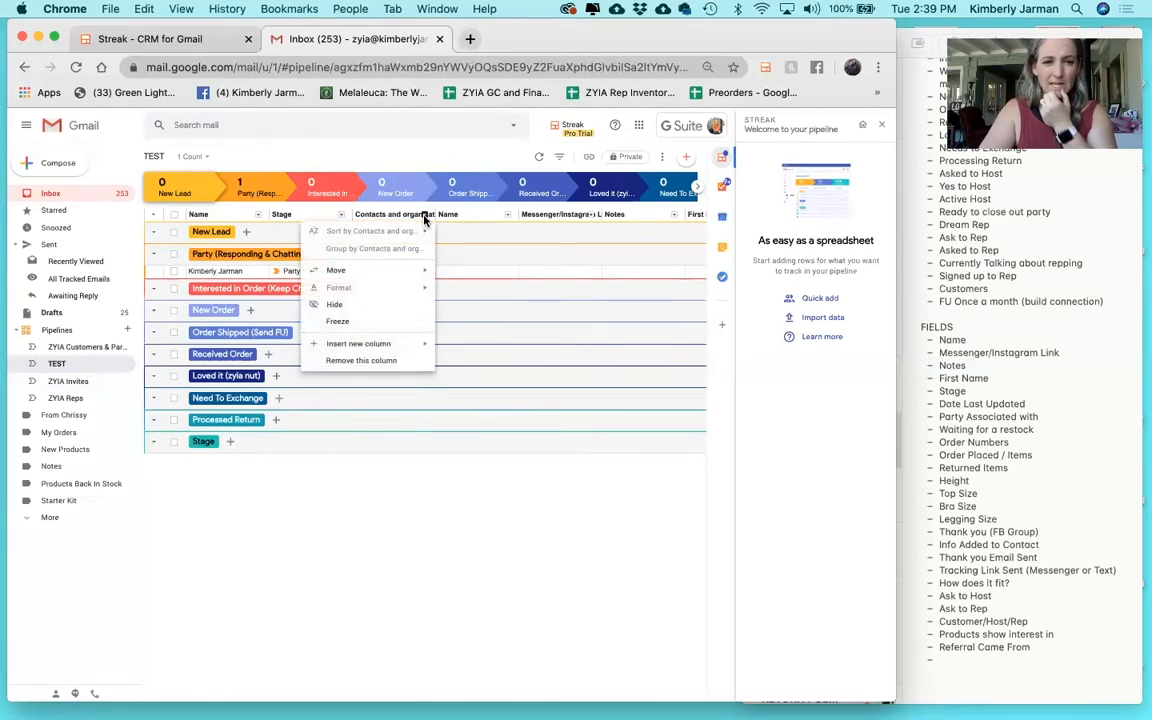
pyautogui.click(363, 305)
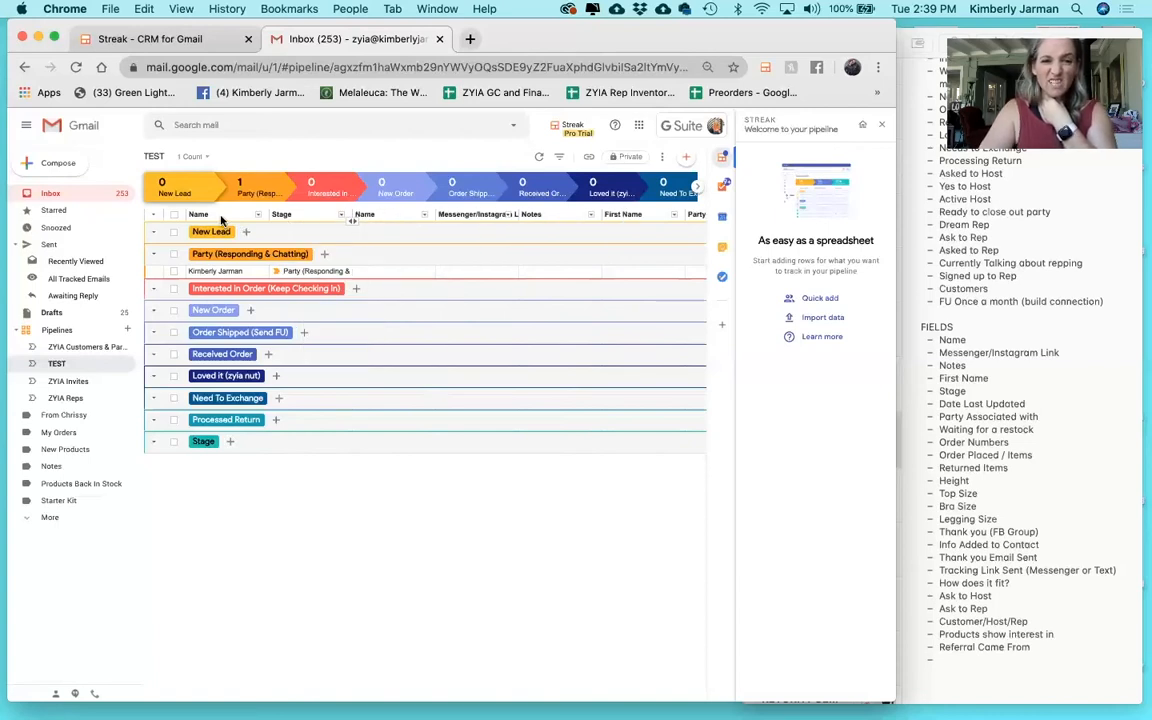
# Permanently delete the extra Name column, confirming both deletion prompts.
pyautogui.click(424, 216)
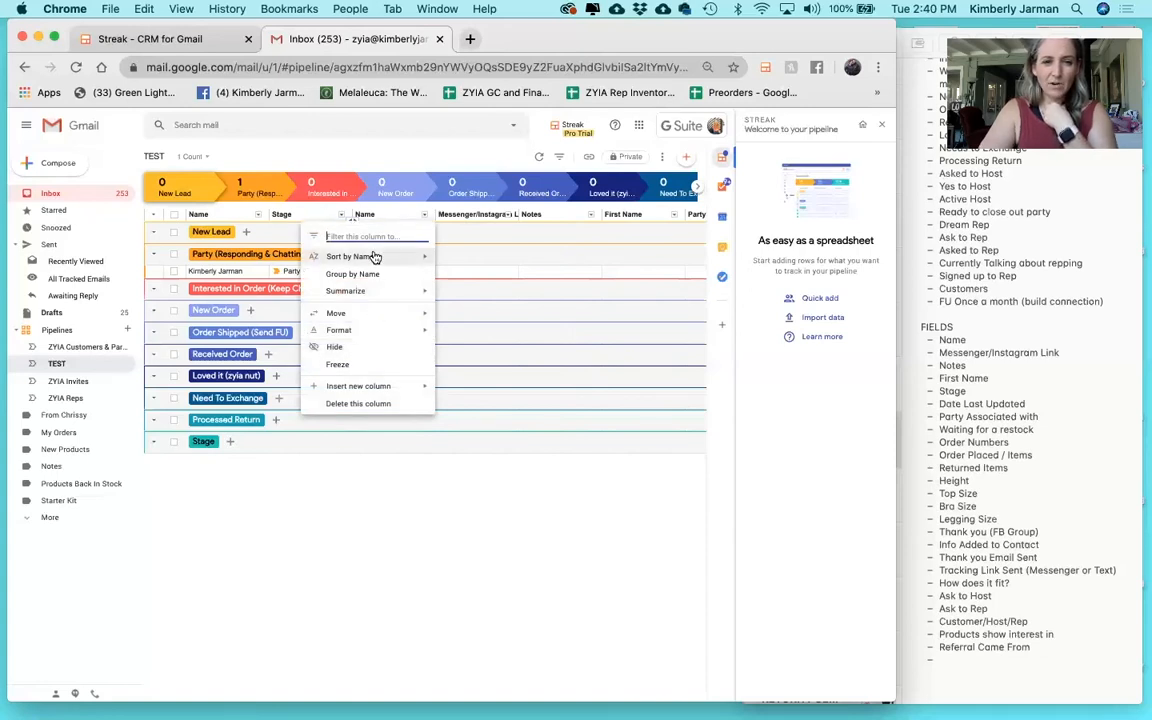
pyautogui.click(358, 403)
pyautogui.click(499, 454)
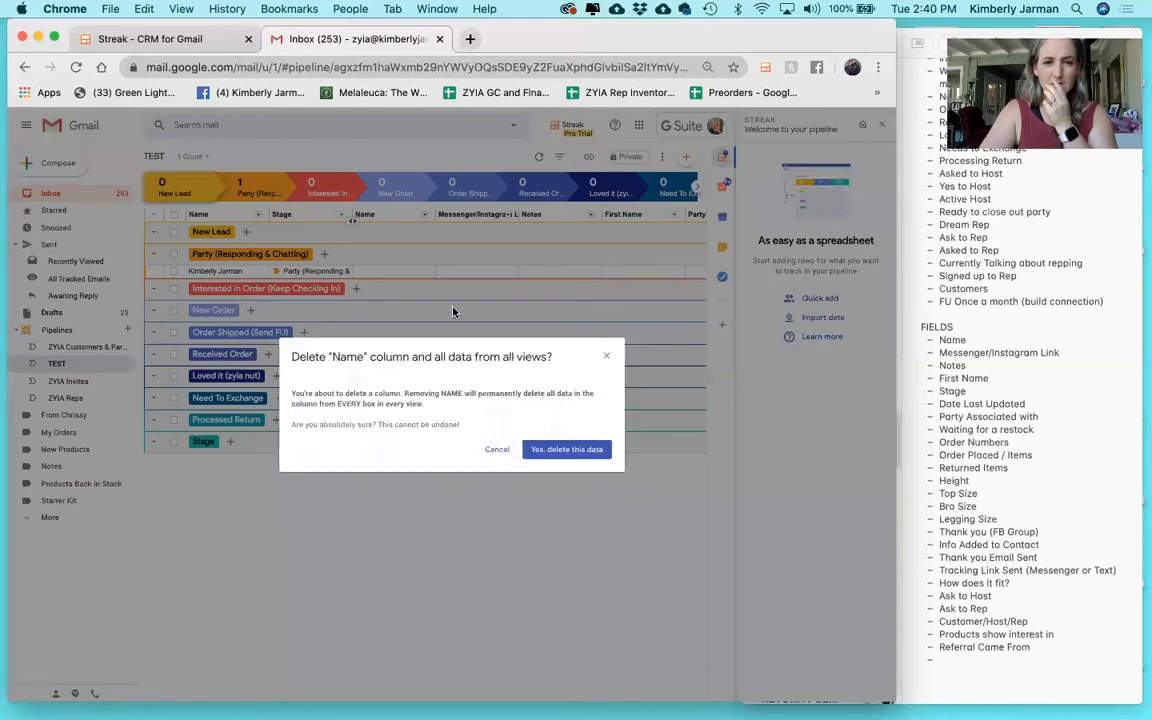
pyautogui.click(567, 450)
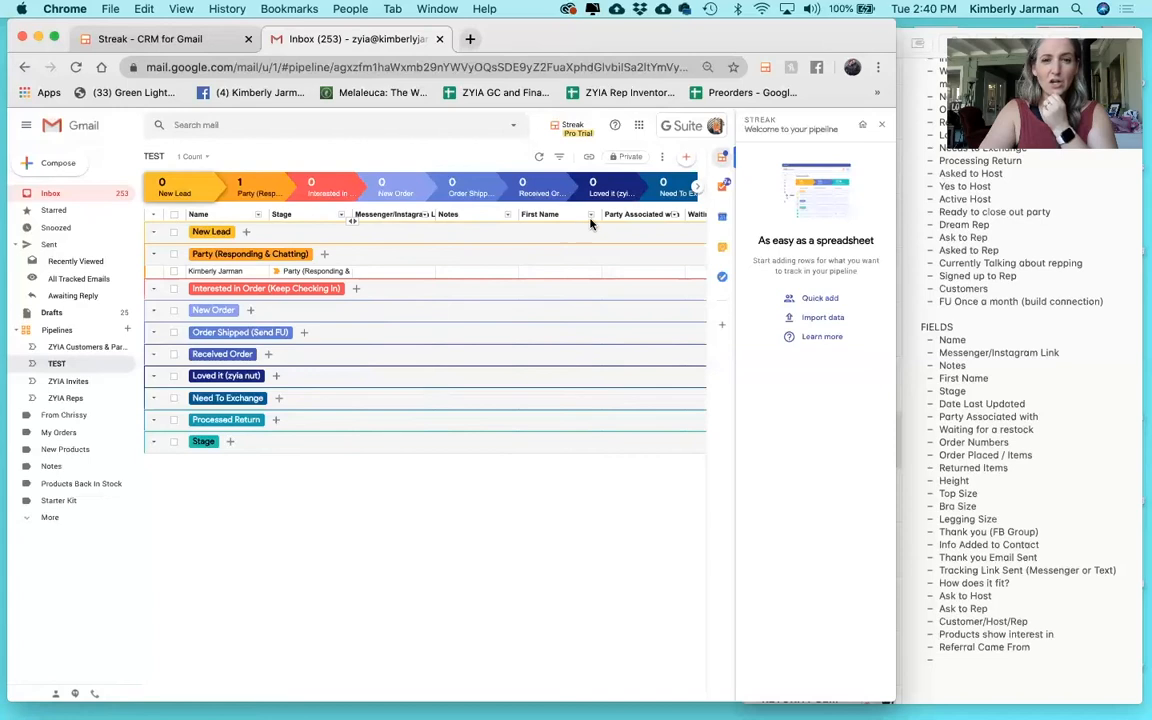
pyautogui.hscroll(2, 590, 224)
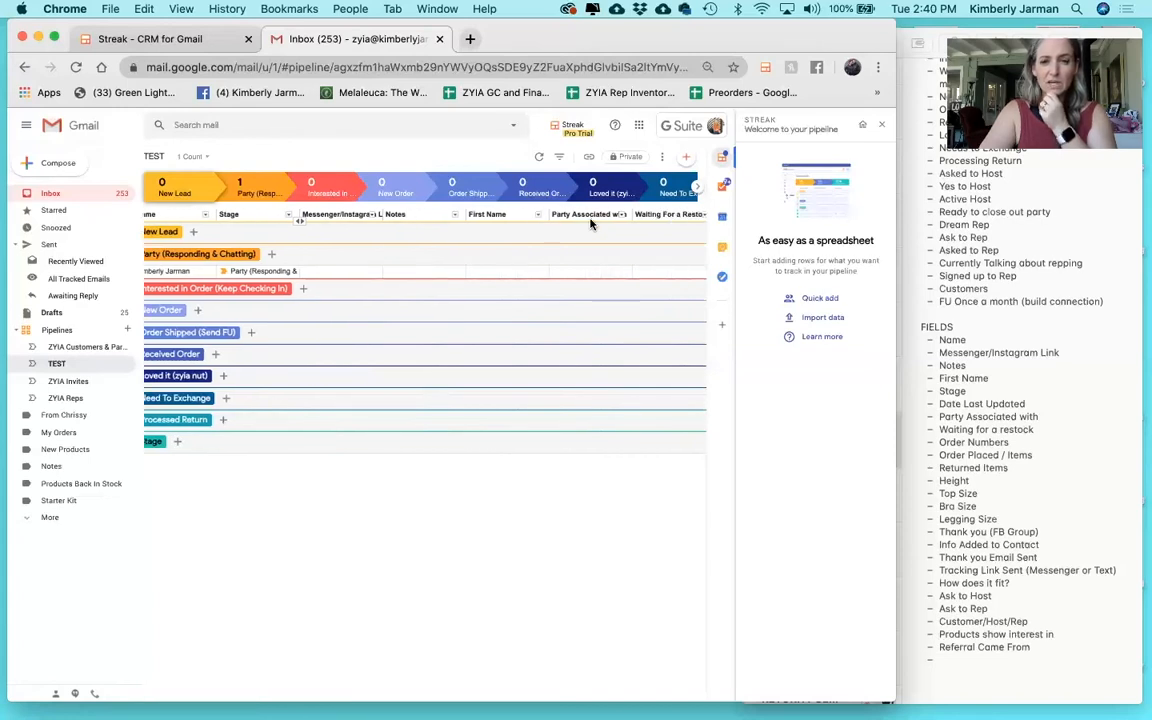
pyautogui.hscroll(-2, 590, 224)
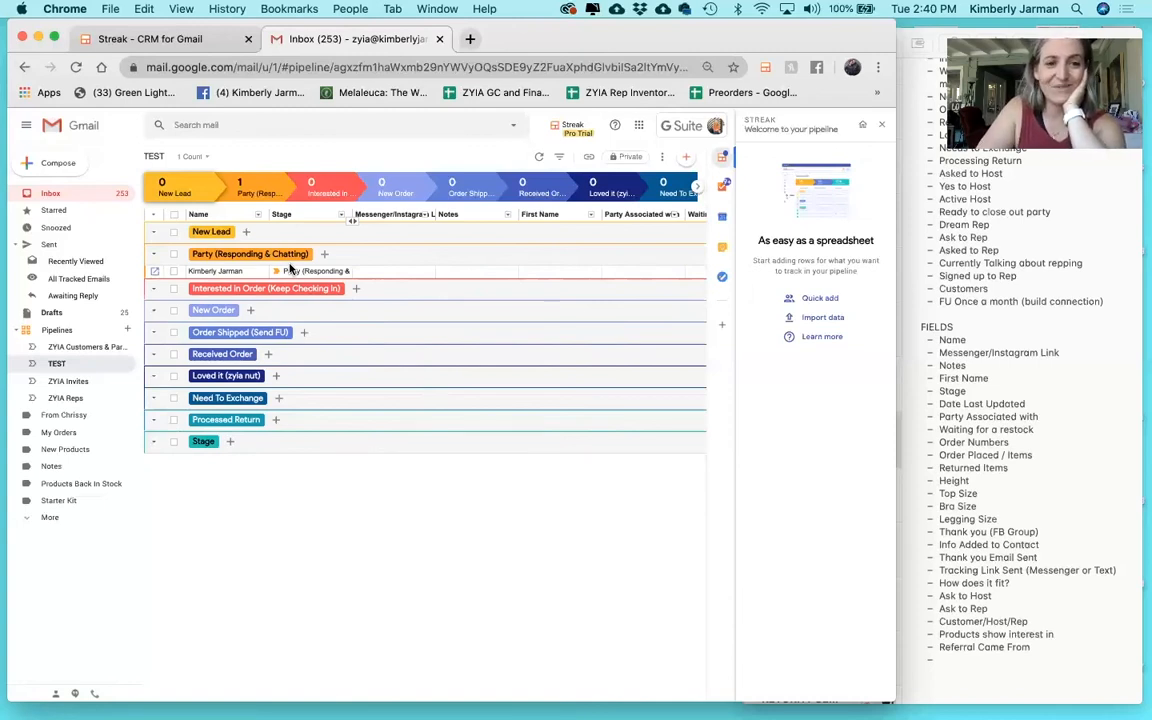
# Return to the Gmail inbox and start adding the Customer Event Order Alert email to a box.
pyautogui.click(56, 196)
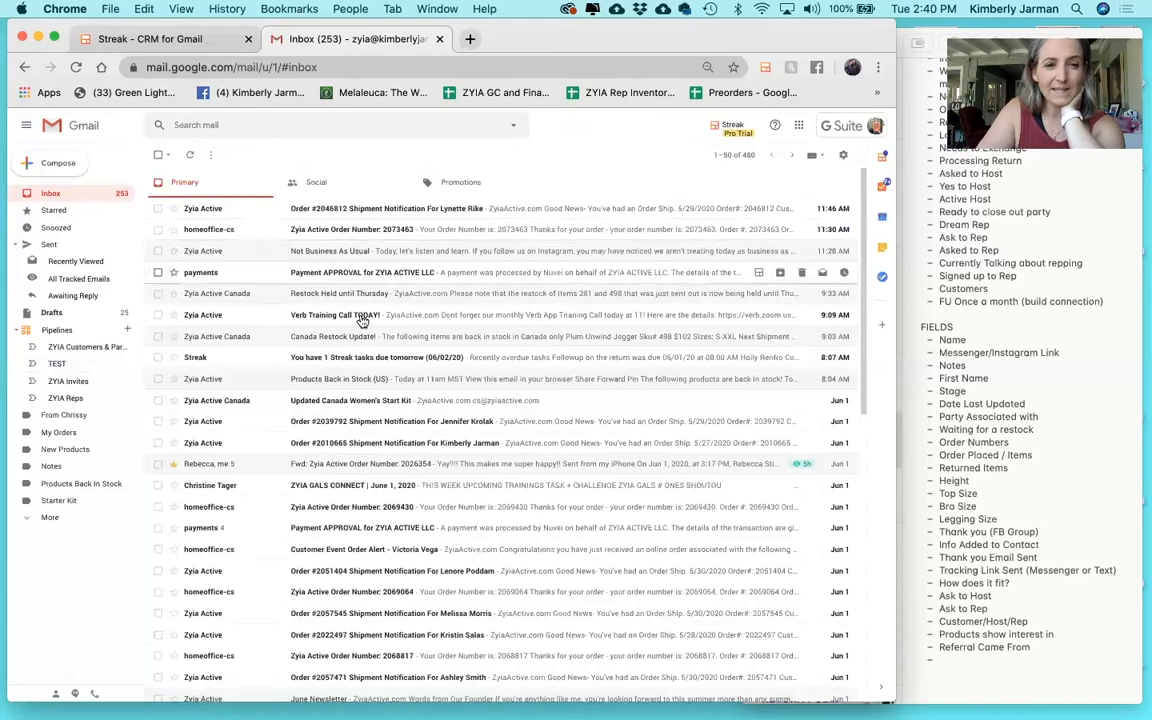
pyautogui.scroll(-2, 450, 330)
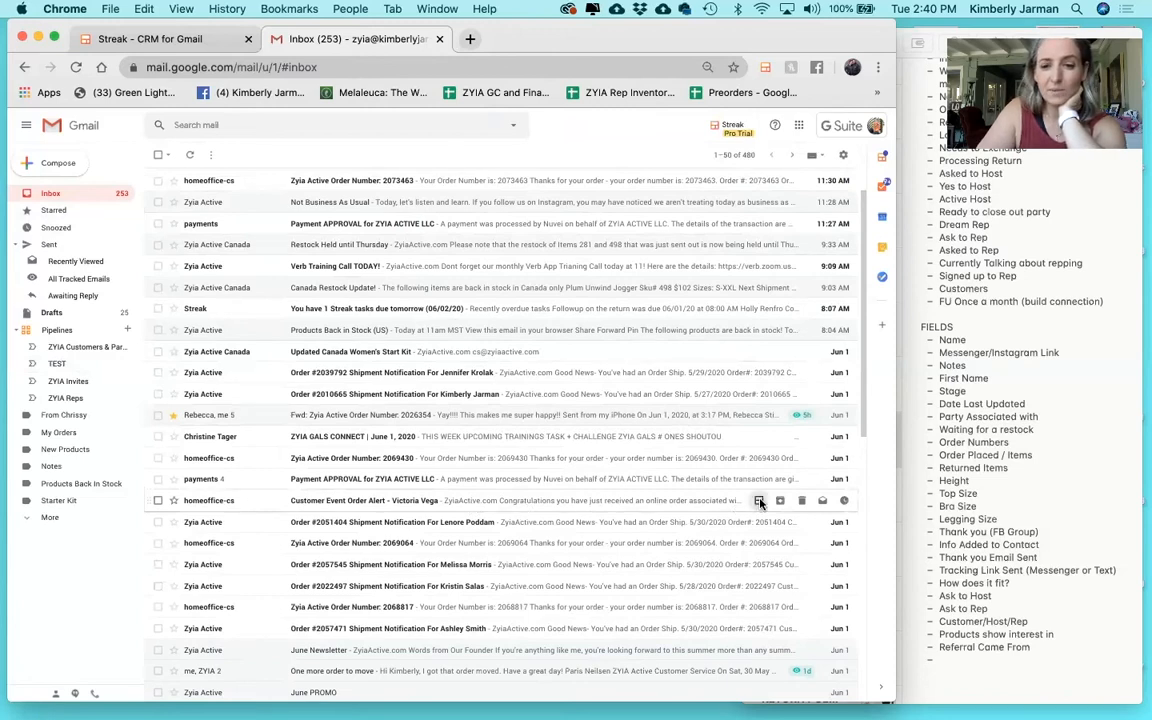
pyautogui.click(760, 502)
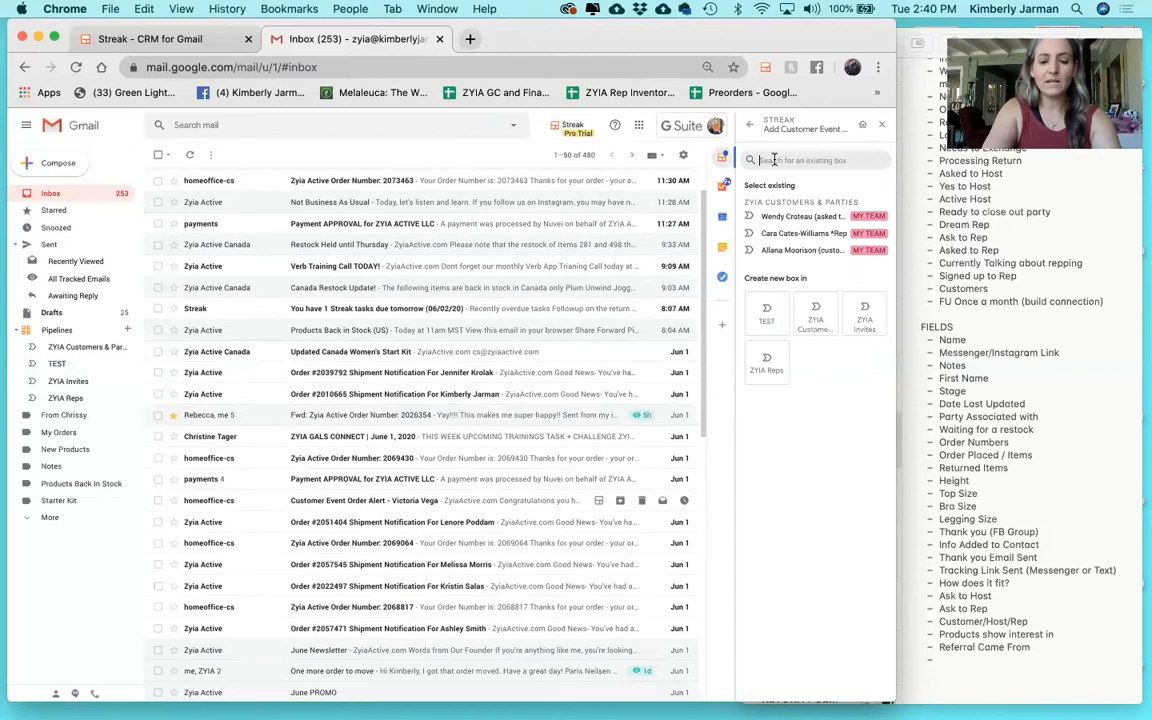
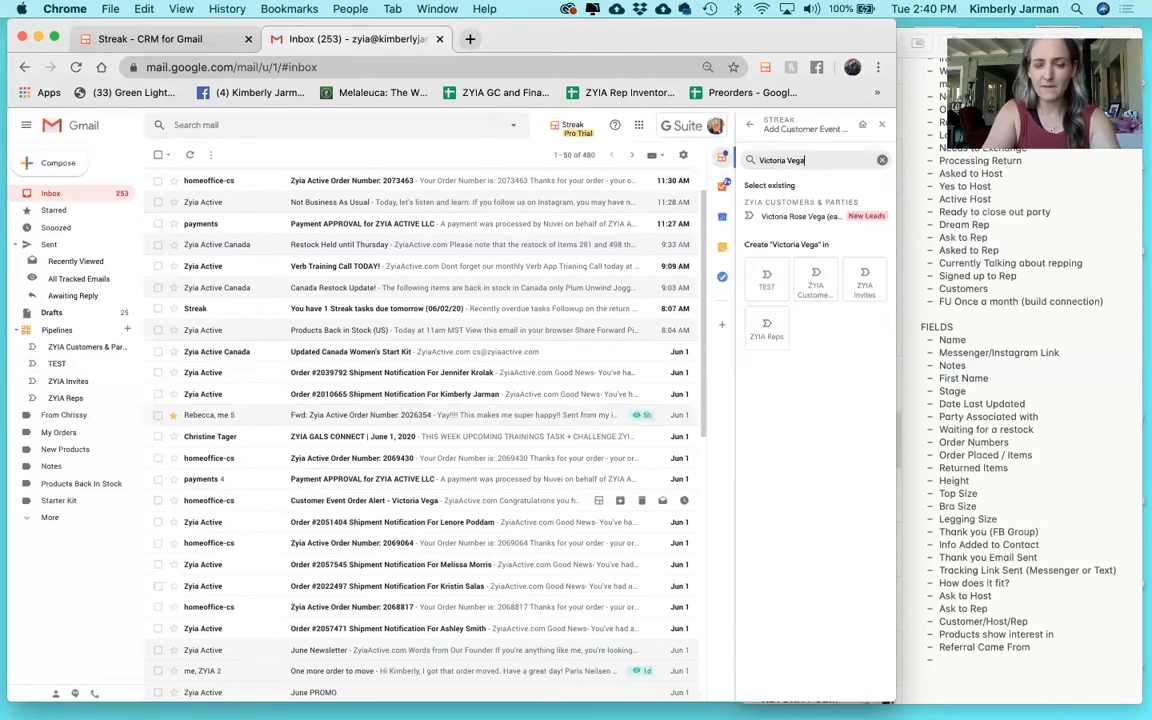
# Search for the customer's name and create her new box in the TEST pipeline.
pyautogui.click(767, 278)
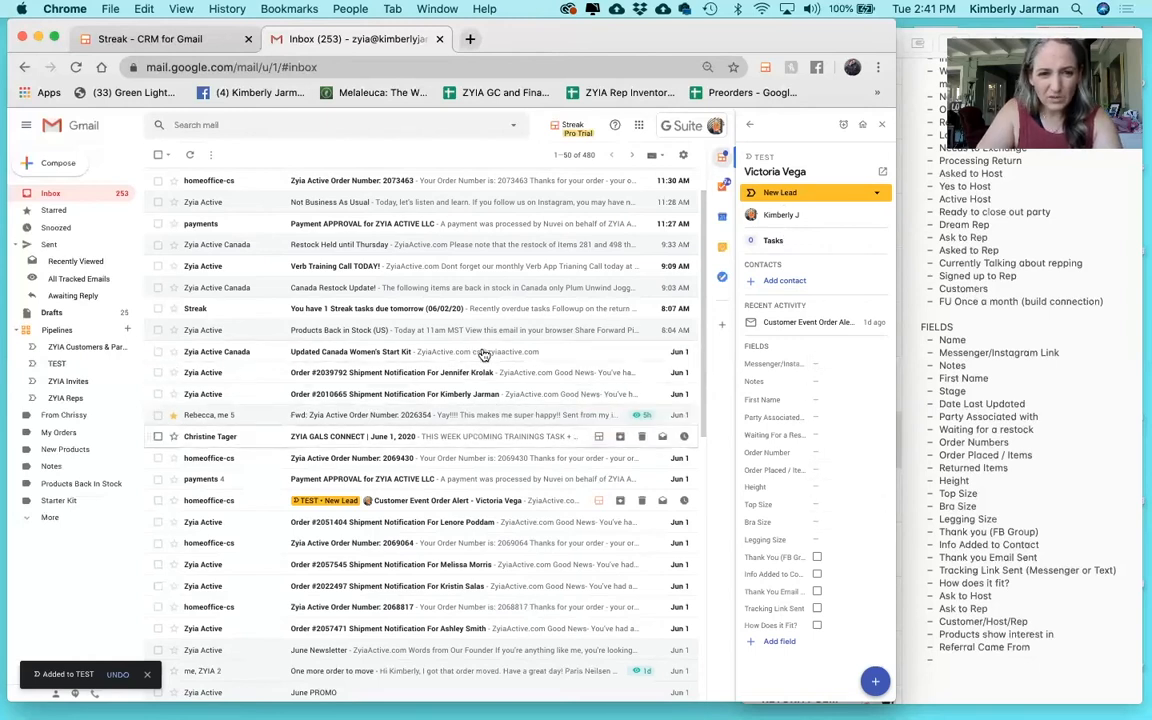
pyautogui.scroll(2, 487, 337)
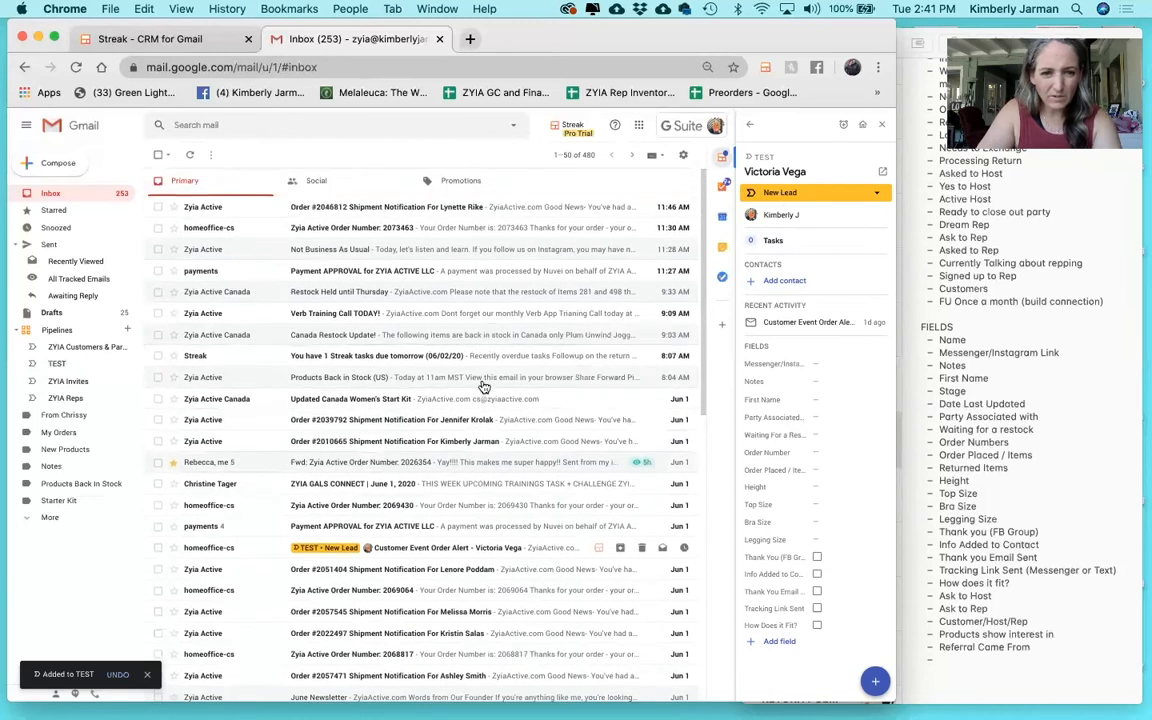
# Add Black Wild Heart Split T (L) and Navy Rainbow Bomber Jacket (L) to Order Placed / Items.
pyautogui.click(527, 550)
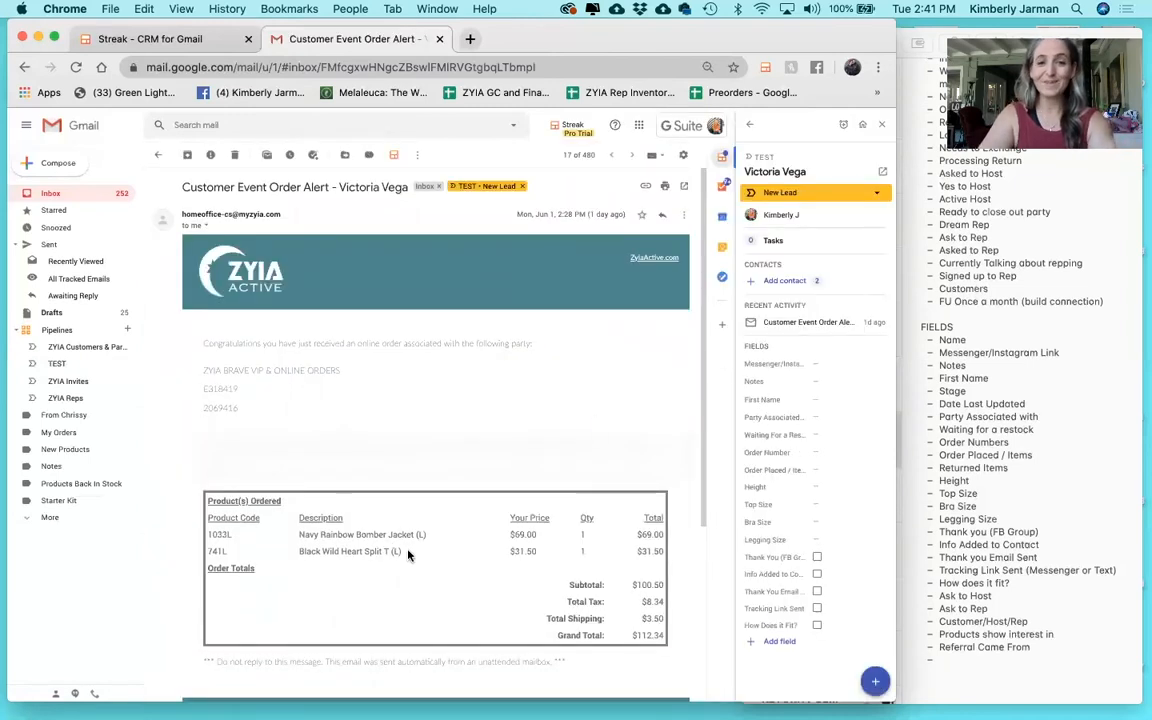
pyautogui.moveTo(408, 555); pyautogui.dragTo(298, 551)
pyautogui.press('super+c')
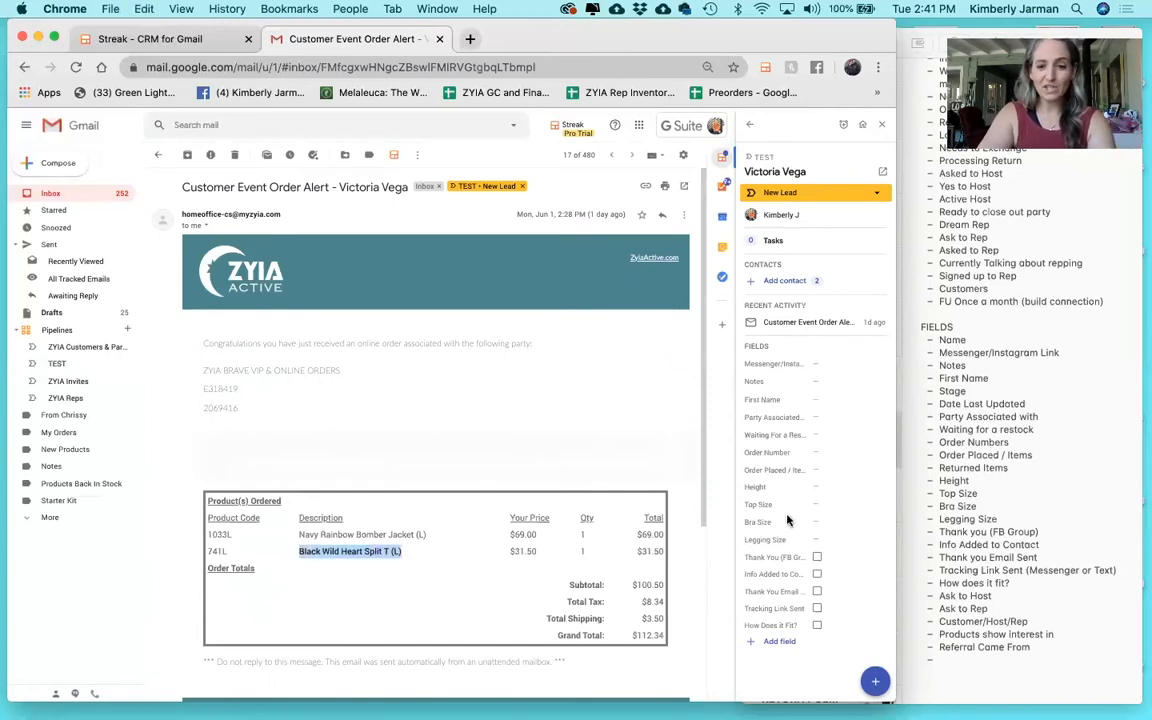
pyautogui.click(822, 470)
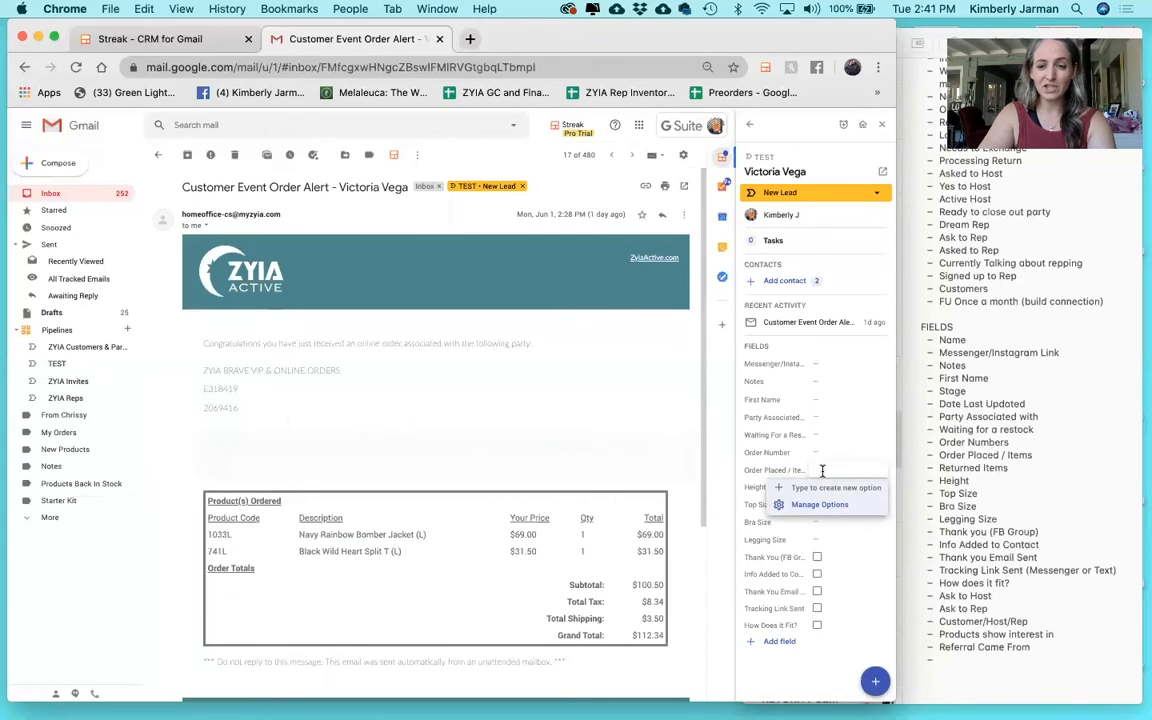
pyautogui.press('super+v')
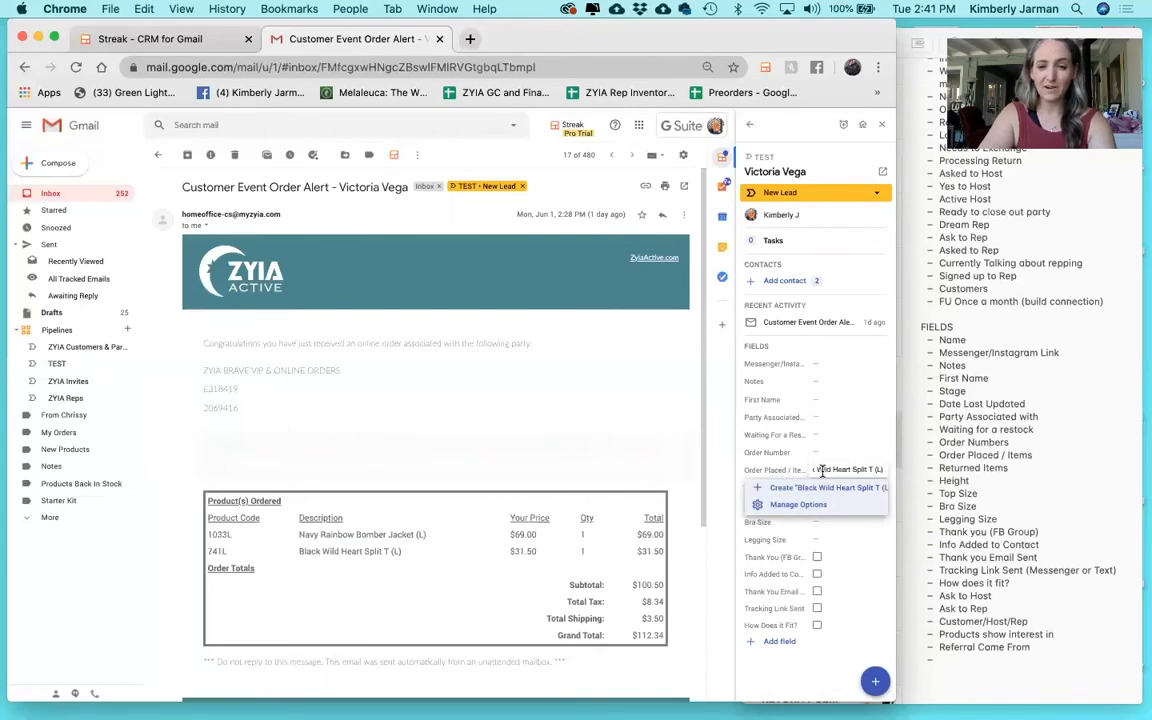
pyautogui.click(822, 489)
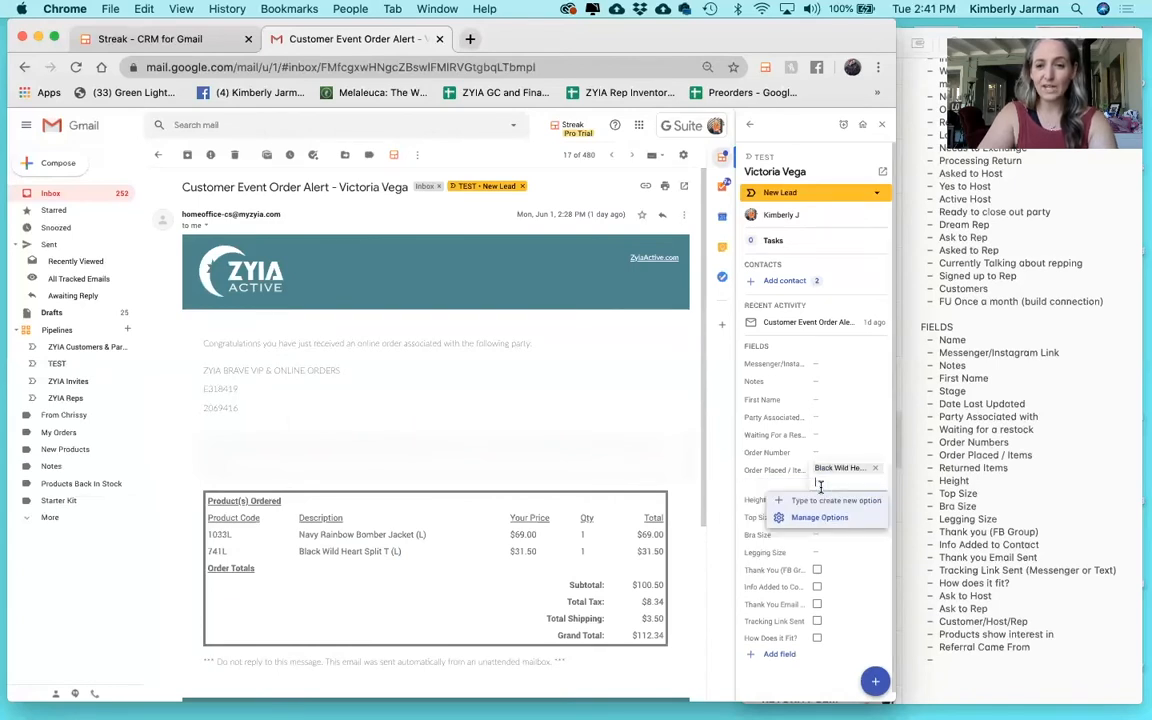
pyautogui.moveTo(432, 535); pyautogui.dragTo(299, 535)
pyautogui.press('super+c')
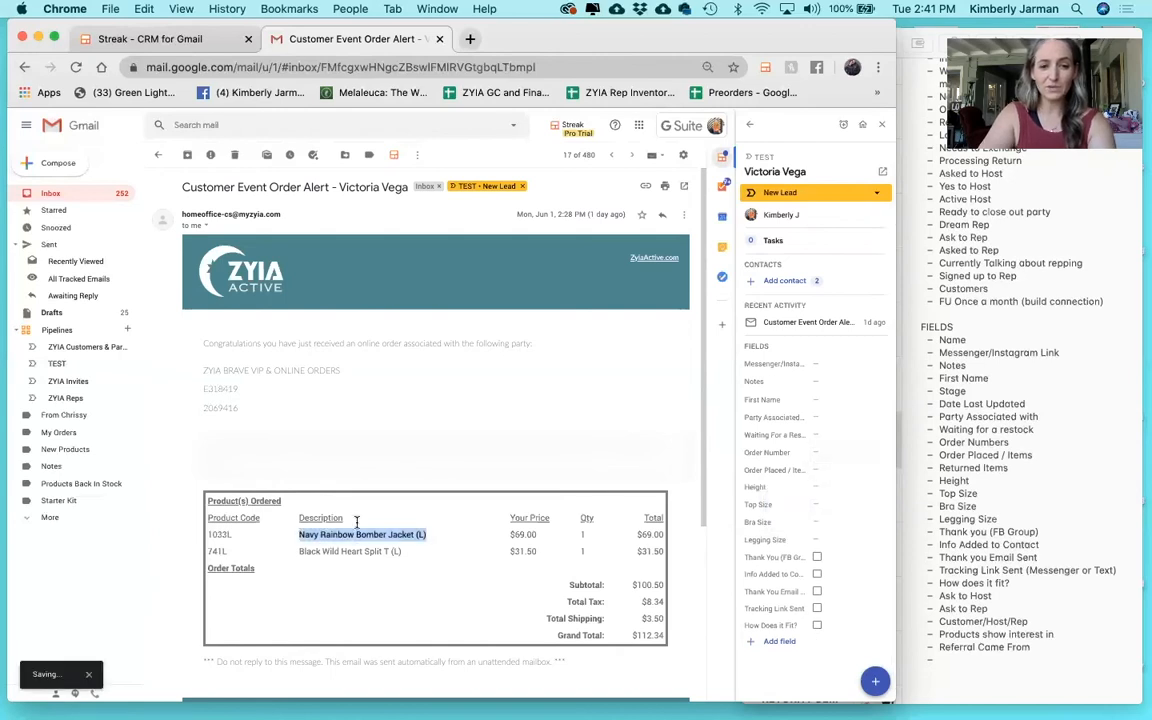
pyautogui.click(824, 480)
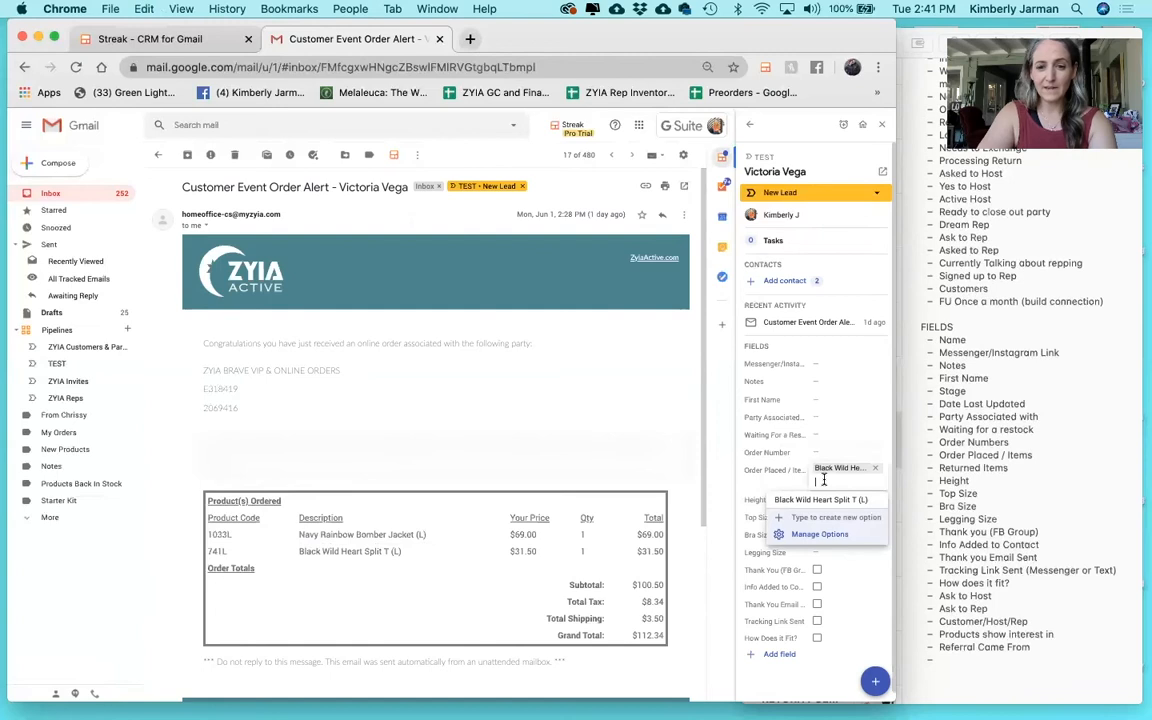
pyautogui.press('super+v')
pyautogui.press('Return')
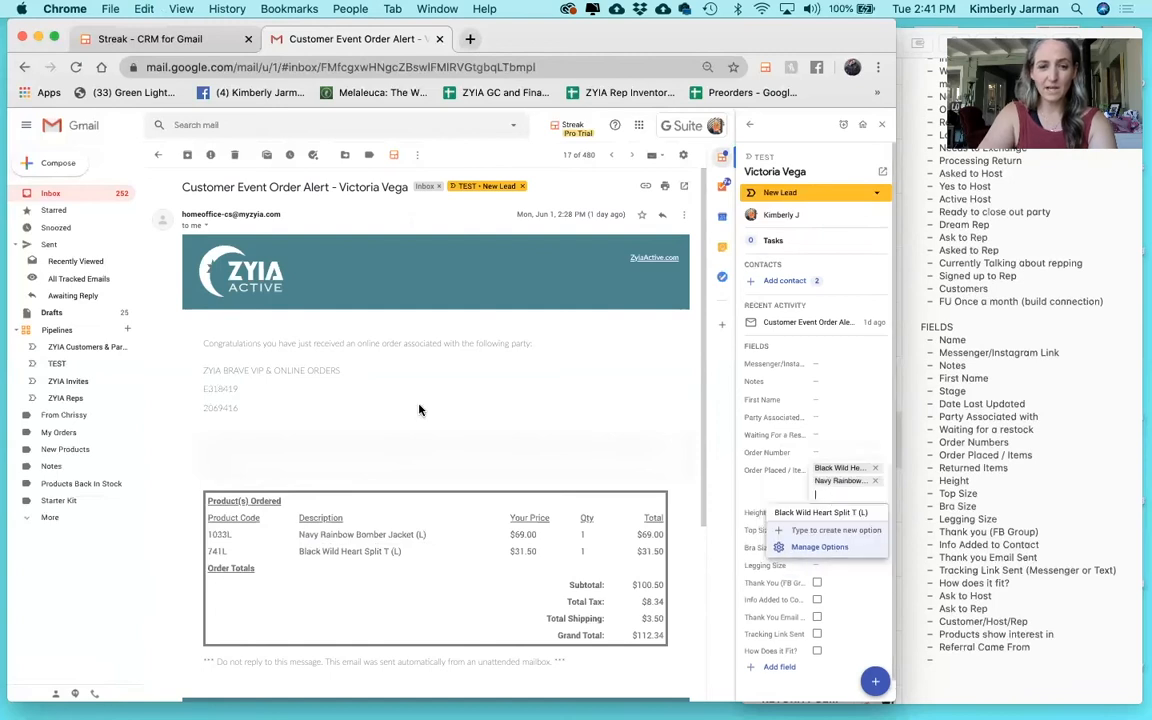
# Copy the email's order number into the box's Order Number field.
pyautogui.click(250, 405)
pyautogui.moveTo(244, 409); pyautogui.dragTo(204, 408)
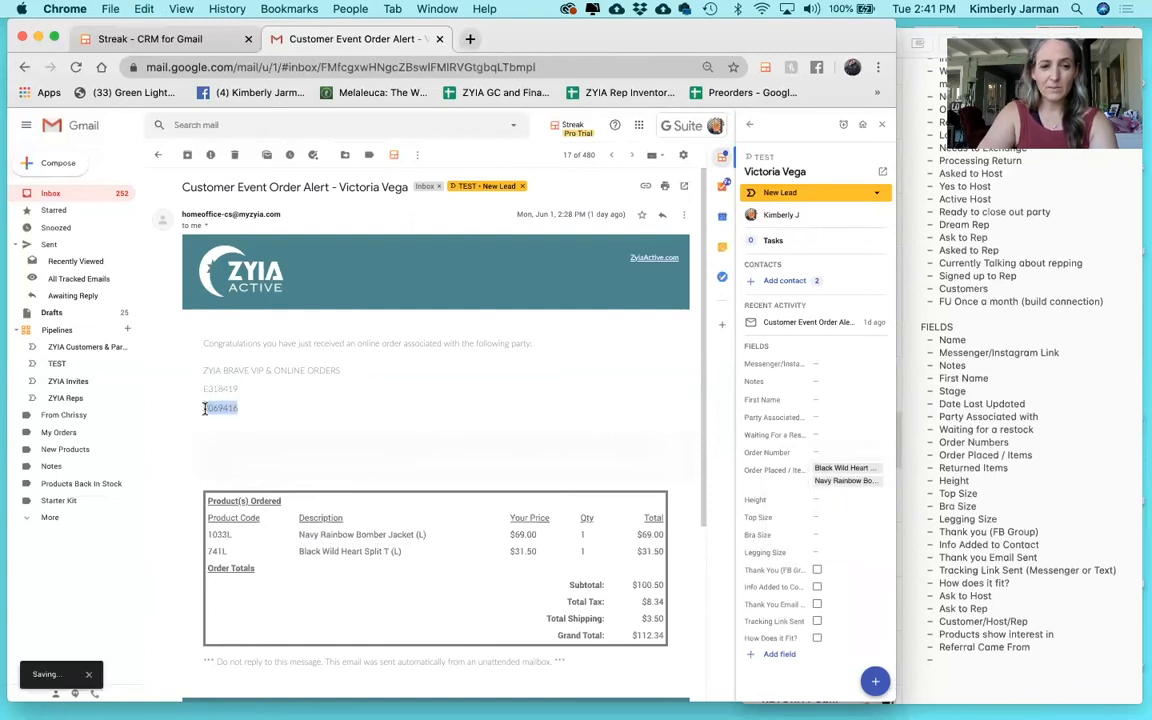
pyautogui.press('super+c')
pyautogui.click(818, 452)
pyautogui.press('super+v')
pyautogui.click(840, 470)
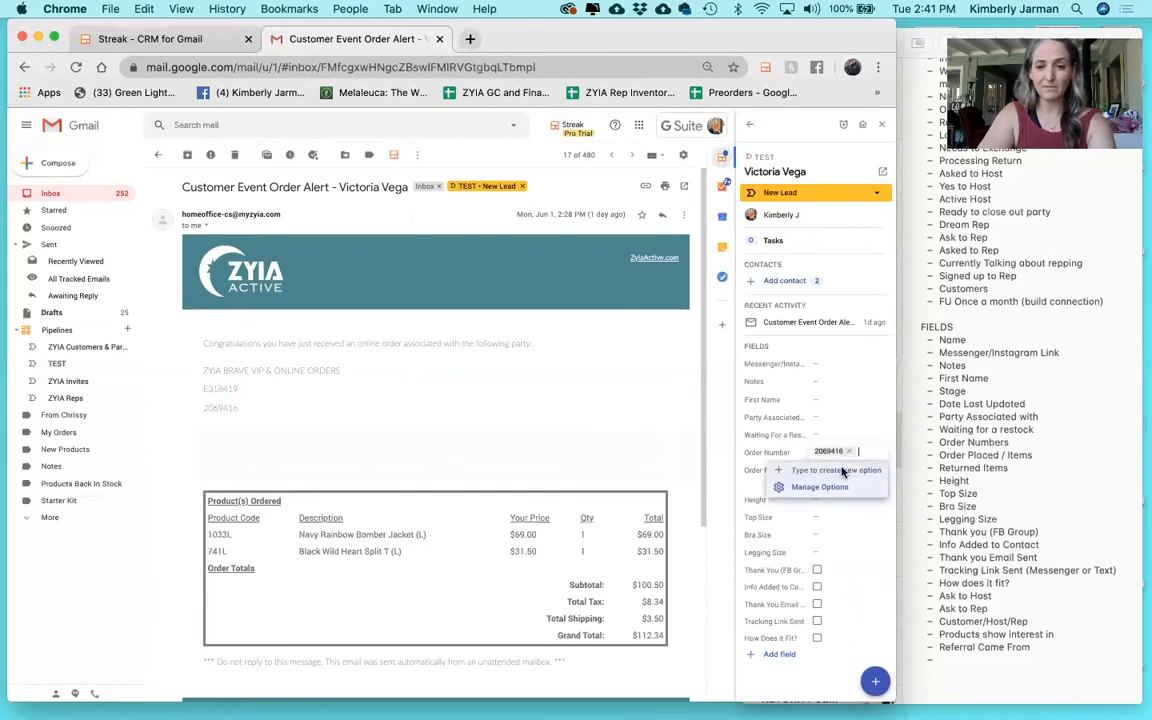
pyautogui.click(581, 394)
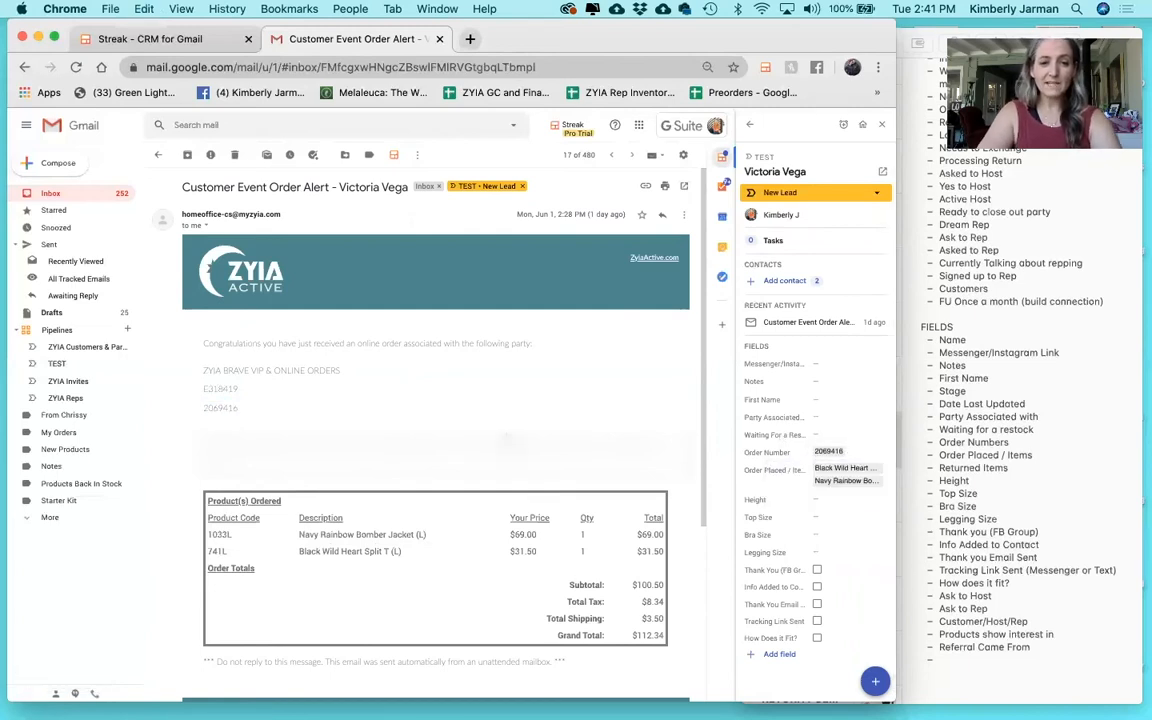
# Attach the order-alert customer as the box's contact and view her contact card.
pyautogui.click(784, 282)
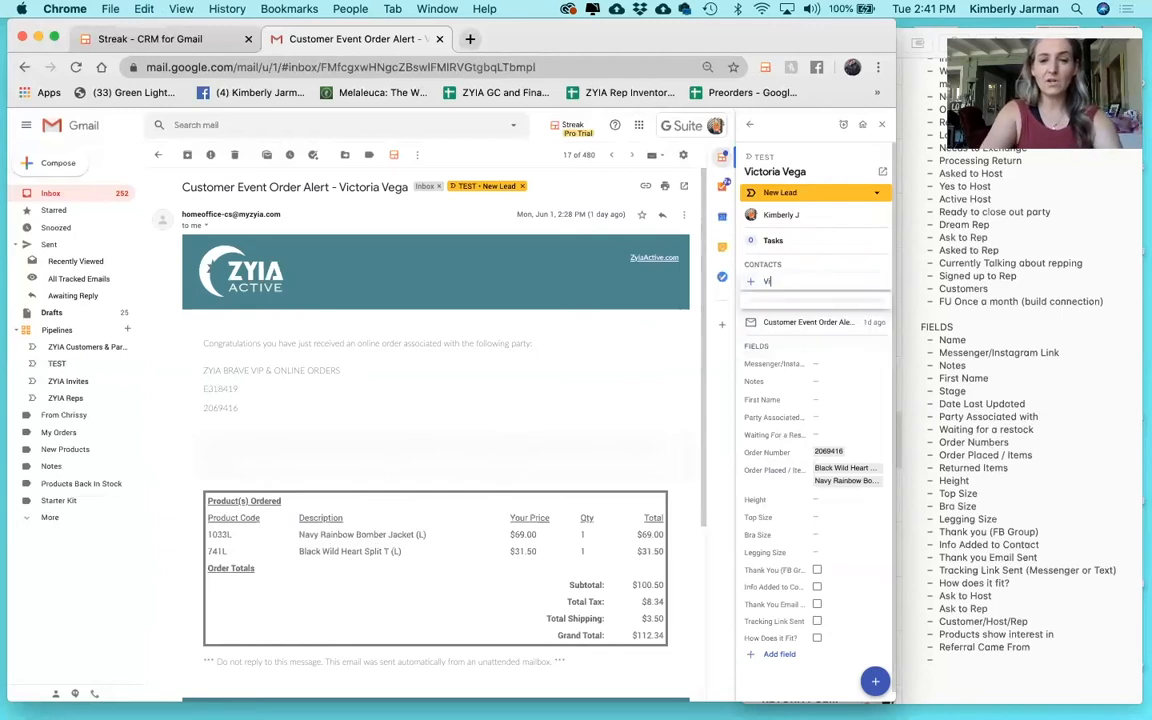
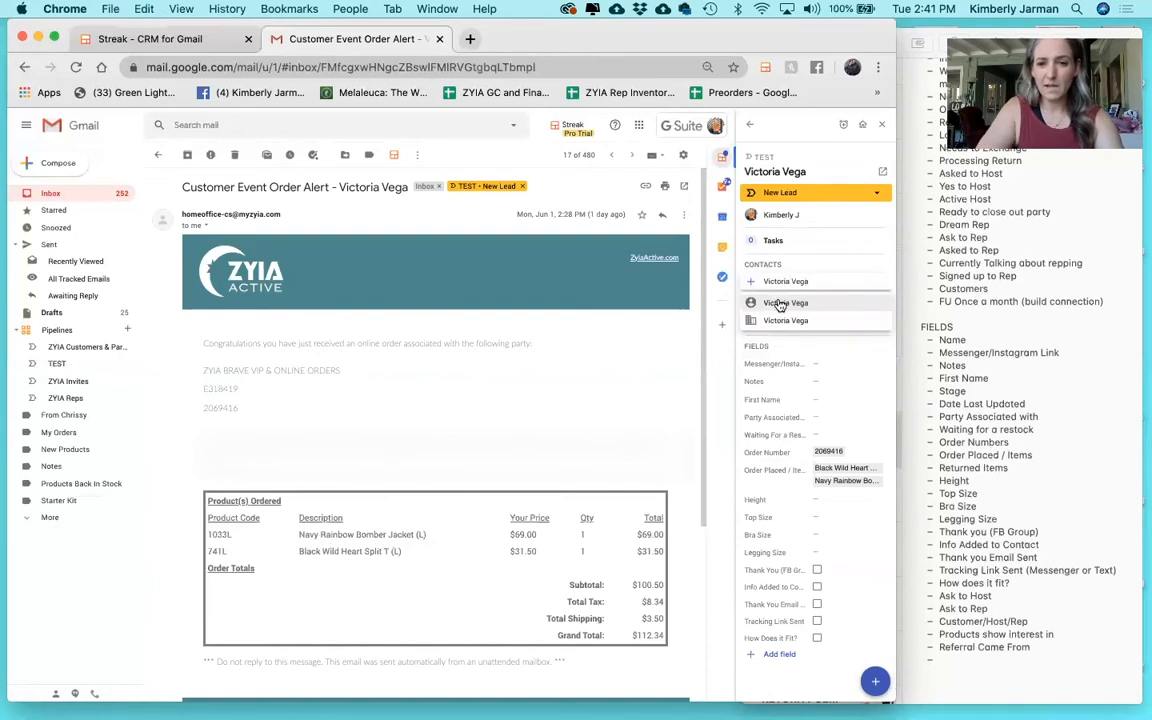
pyautogui.click(776, 303)
pyautogui.click(785, 281)
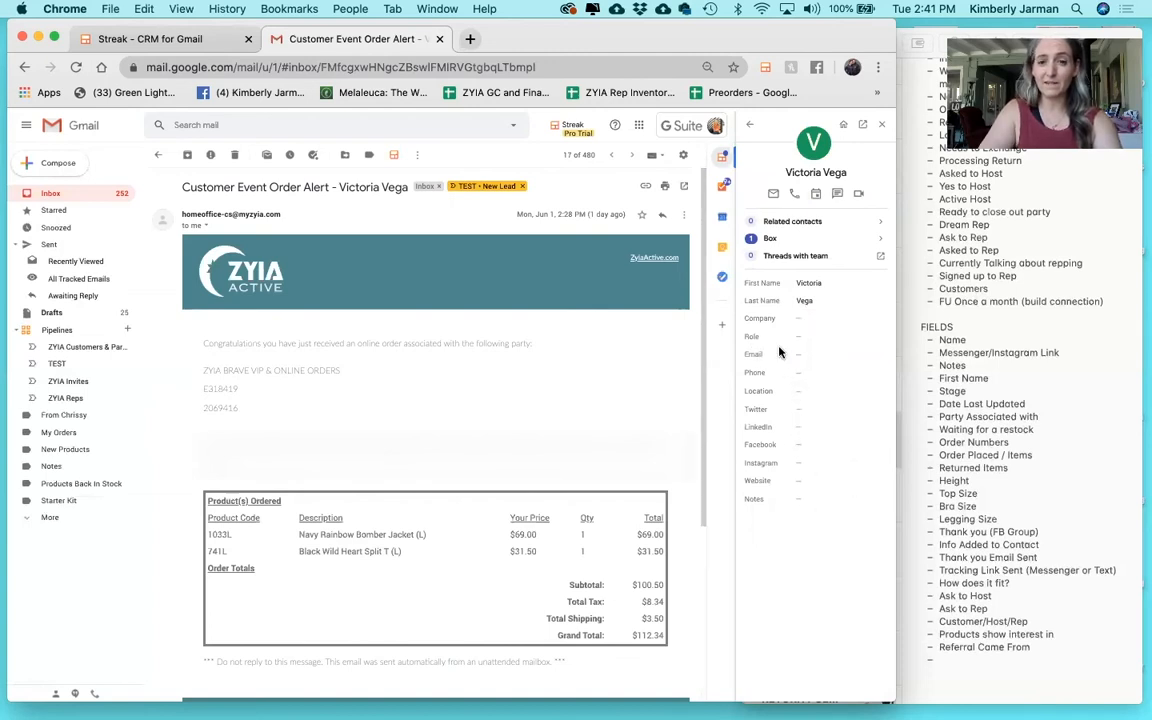
pyautogui.click(753, 131)
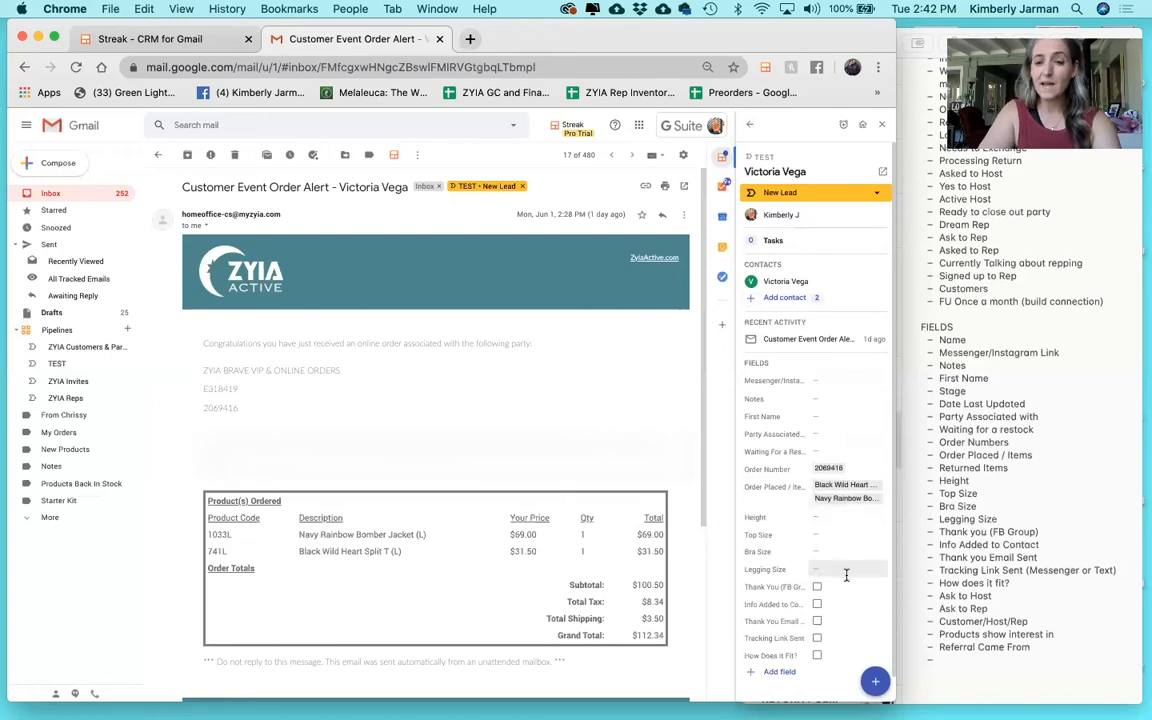
# Tick Info Added to Contacts, view the customer's contact page, then return to the email.
pyautogui.scroll(-1, 846, 575)
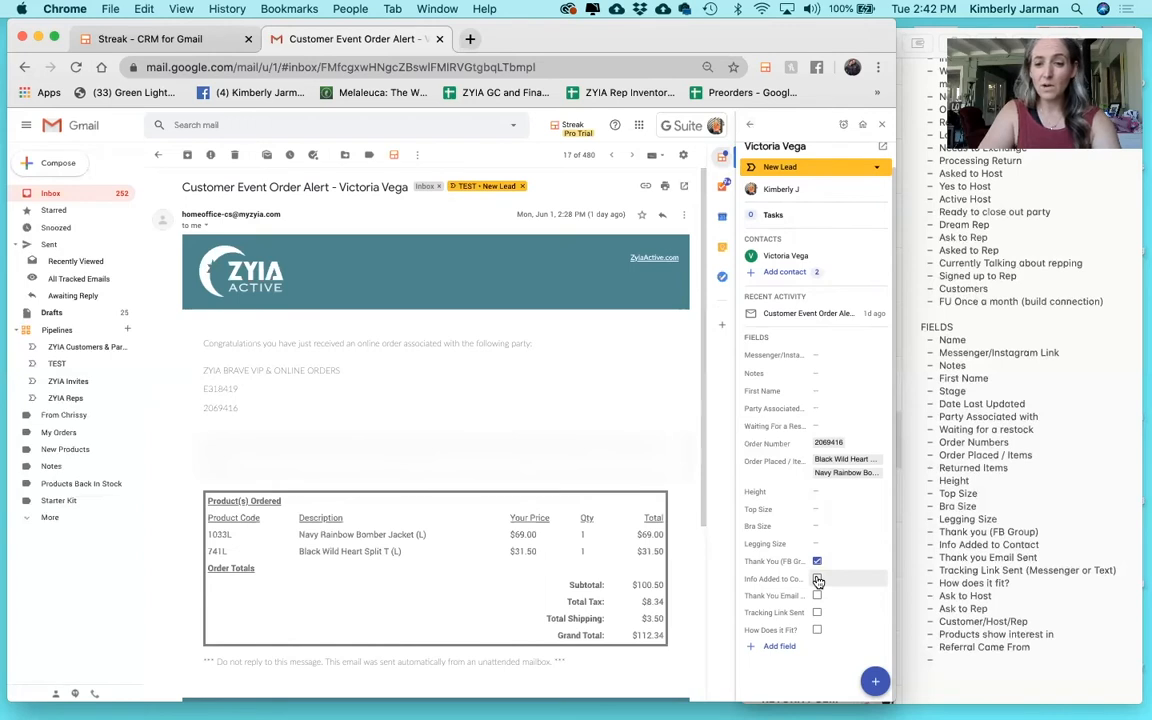
pyautogui.click(817, 579)
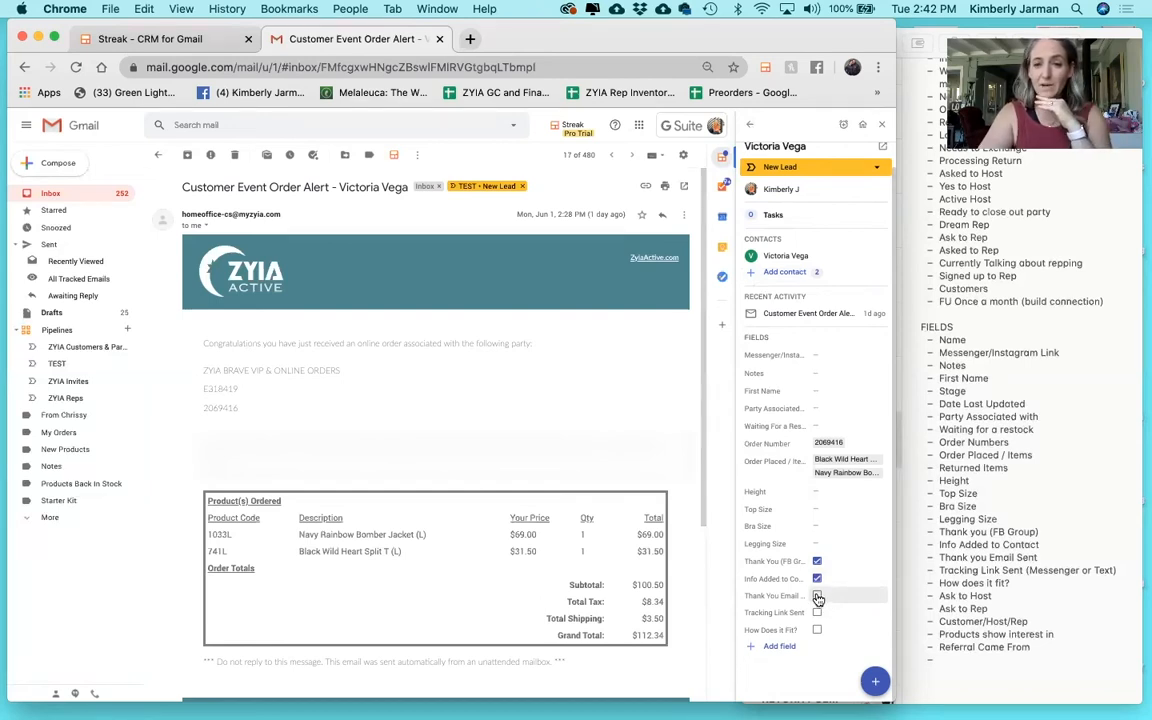
pyautogui.moveTo(790, 262)
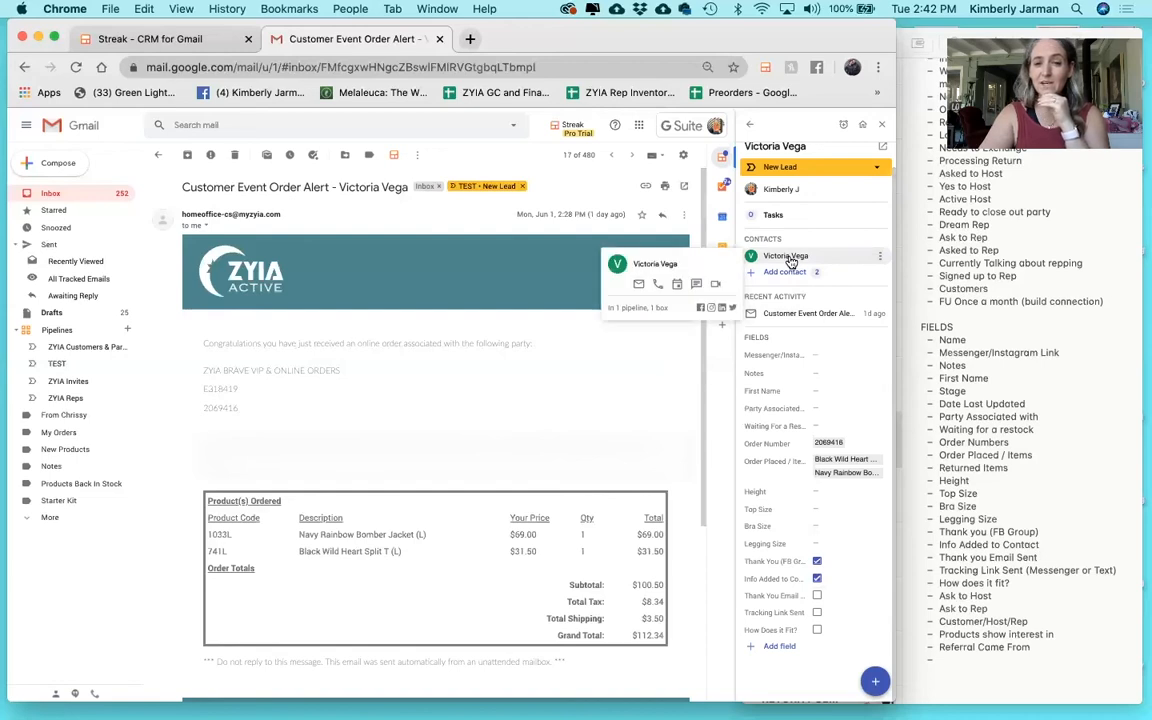
pyautogui.click(640, 286)
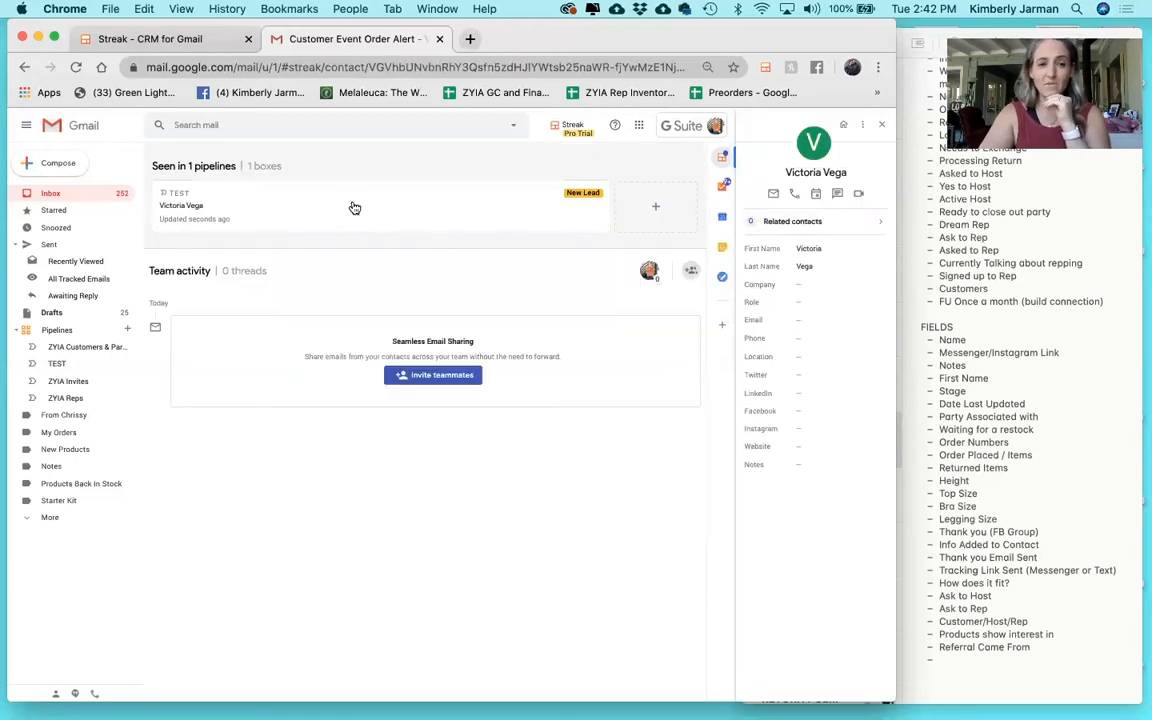
pyautogui.click(26, 68)
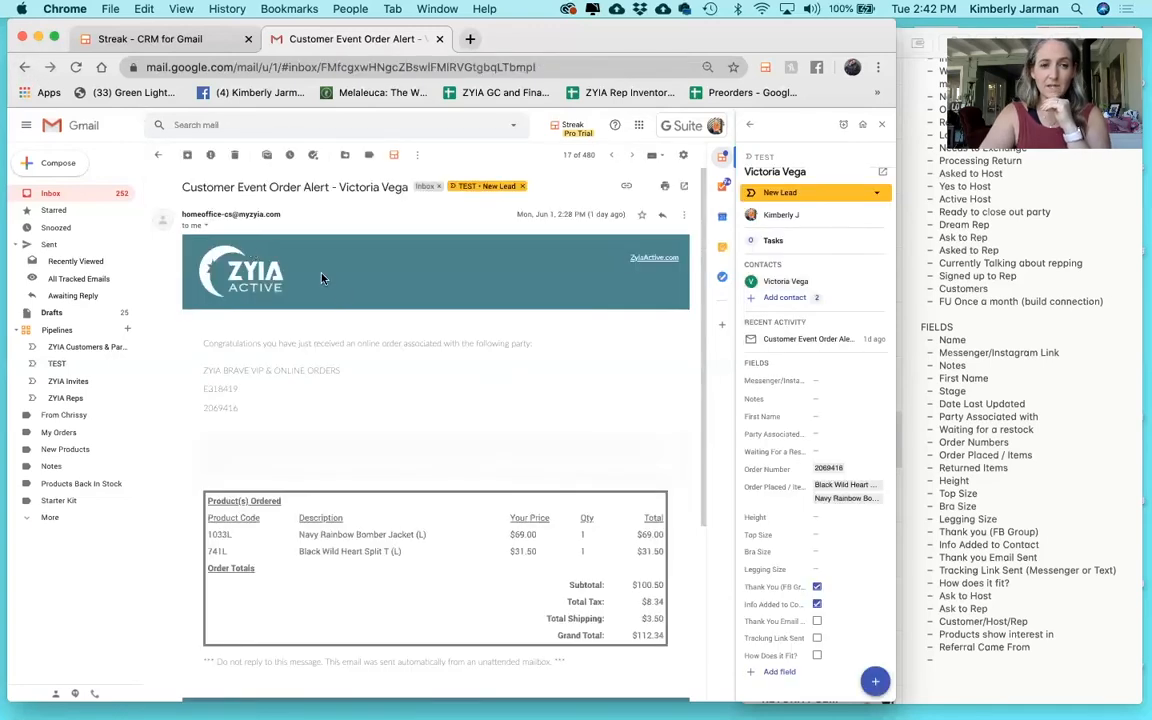
# Open the second box in TEST and attach its person as a contact.
pyautogui.click(70, 366)
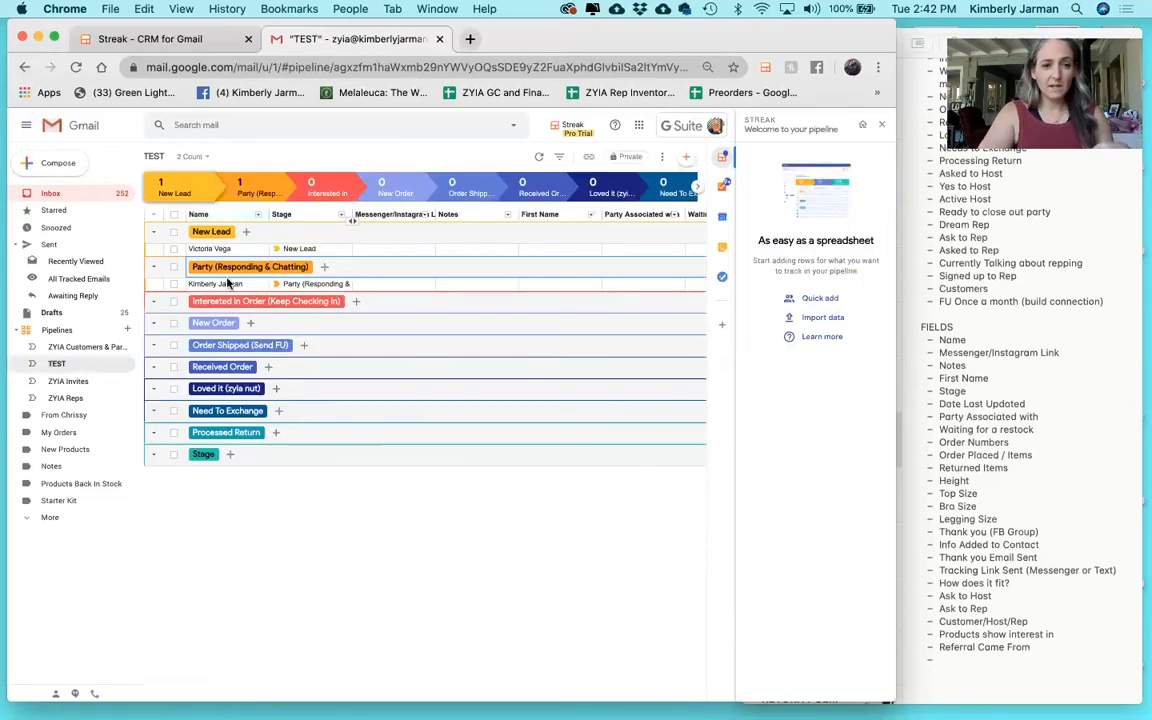
pyautogui.click(156, 286)
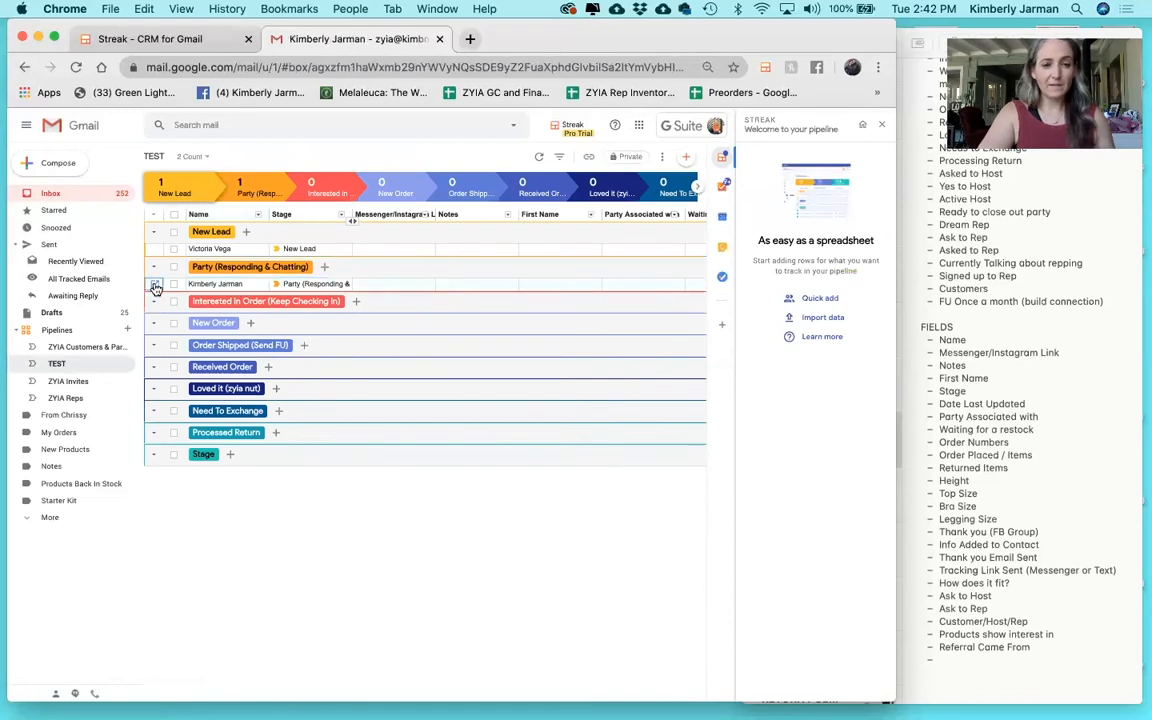
pyautogui.scroll(-2, 620, 340)
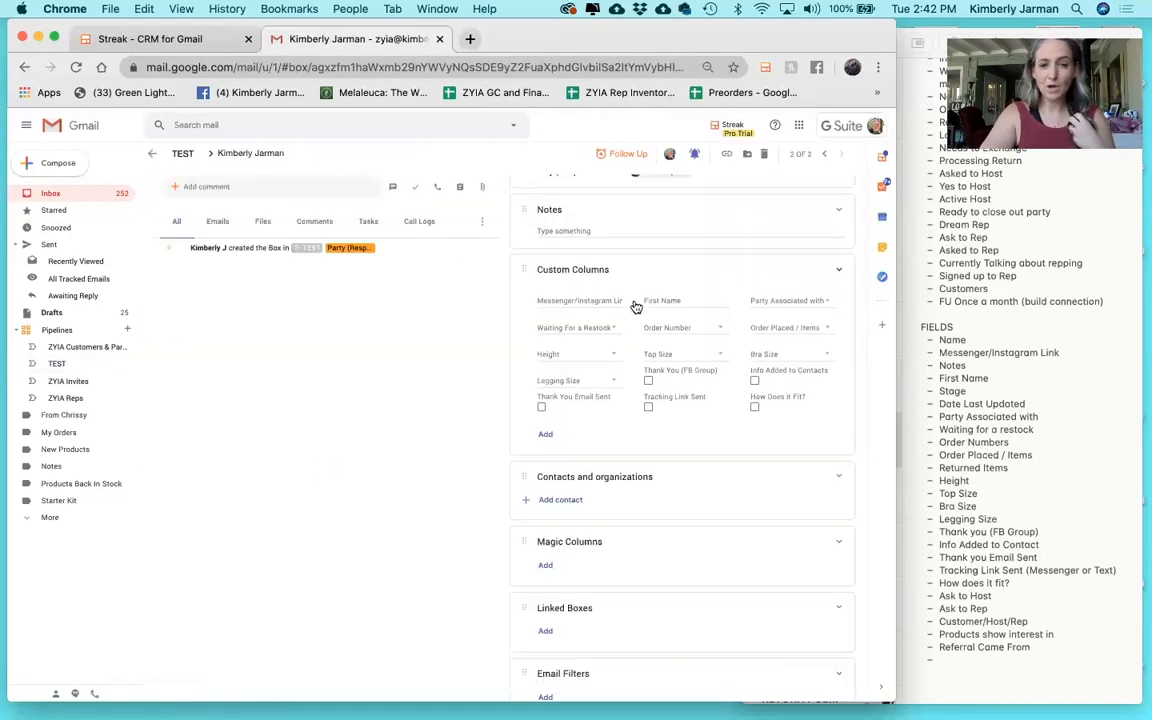
pyautogui.click(566, 476)
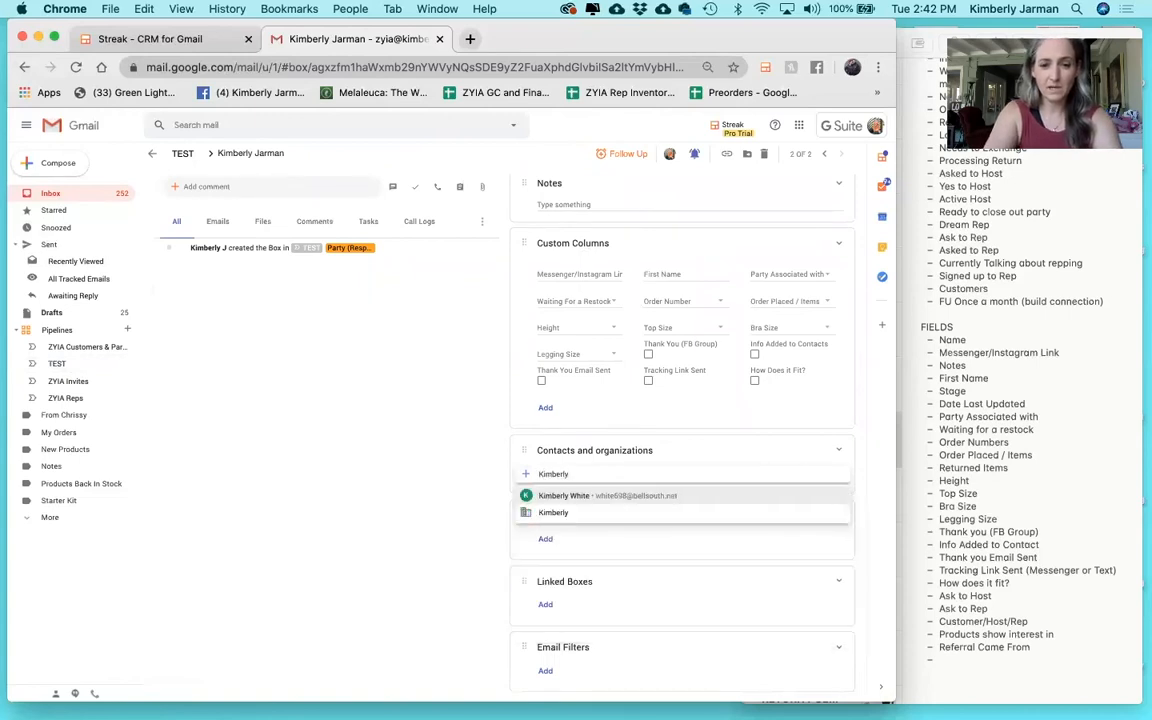
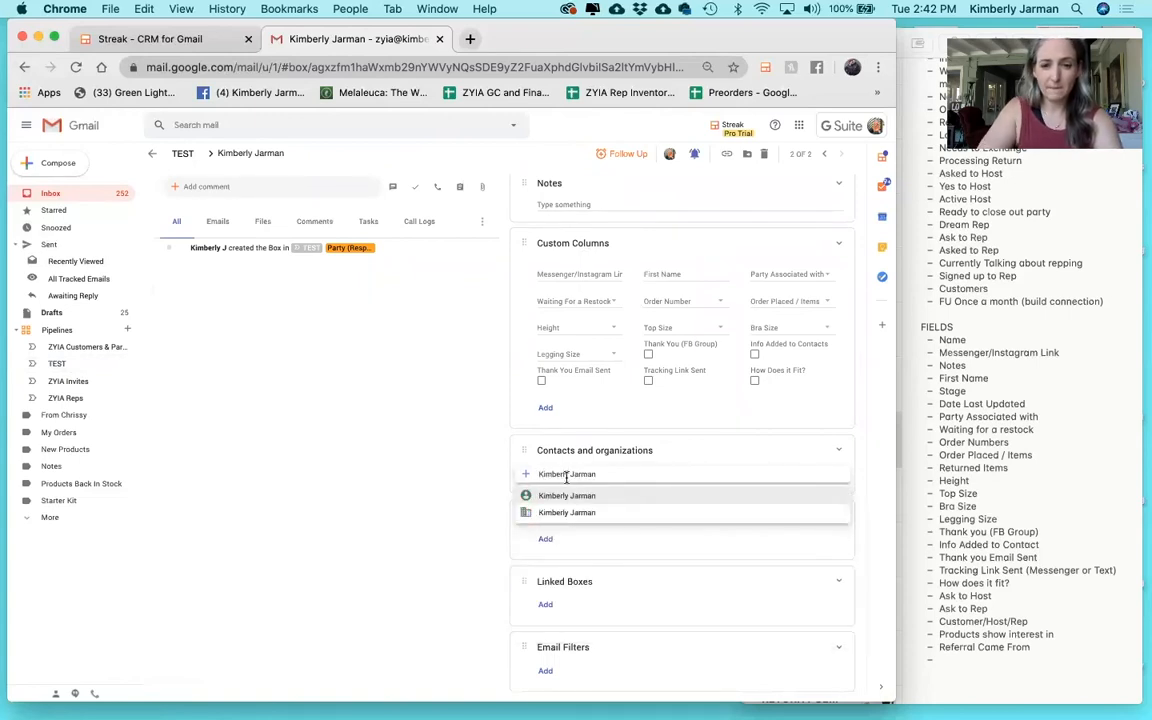
pyautogui.click(548, 495)
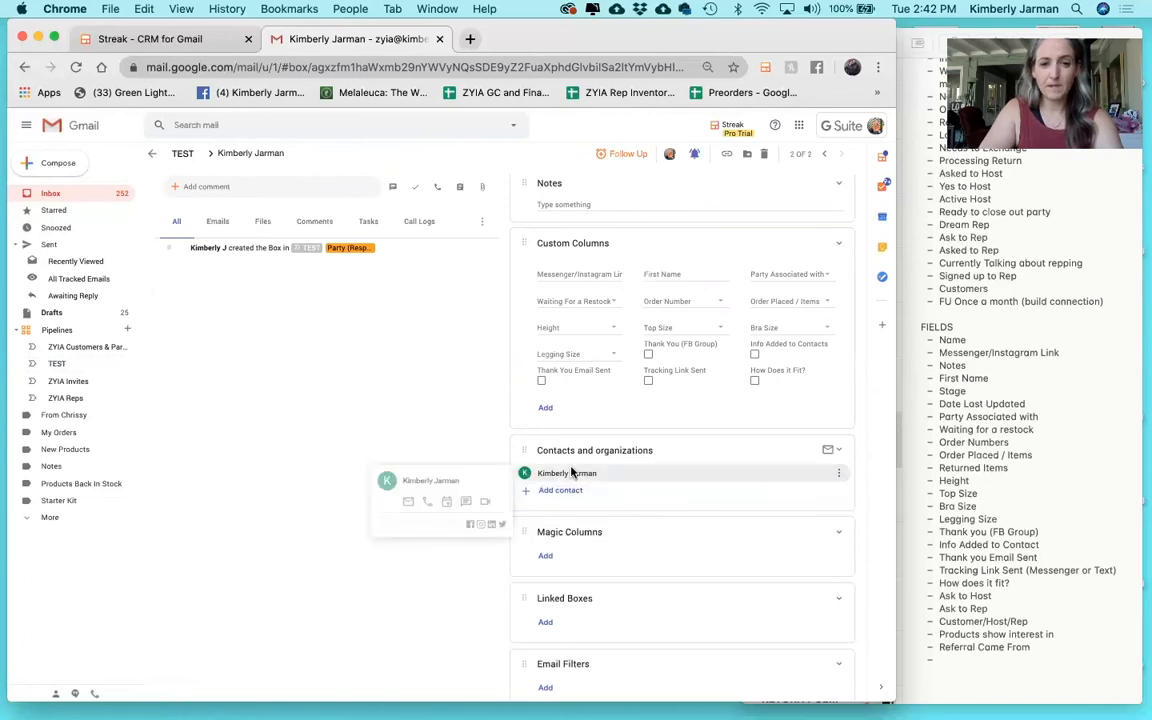
# Fill in the contact's e-mail address in the Email field.
pyautogui.click(571, 473)
pyautogui.click(801, 355)
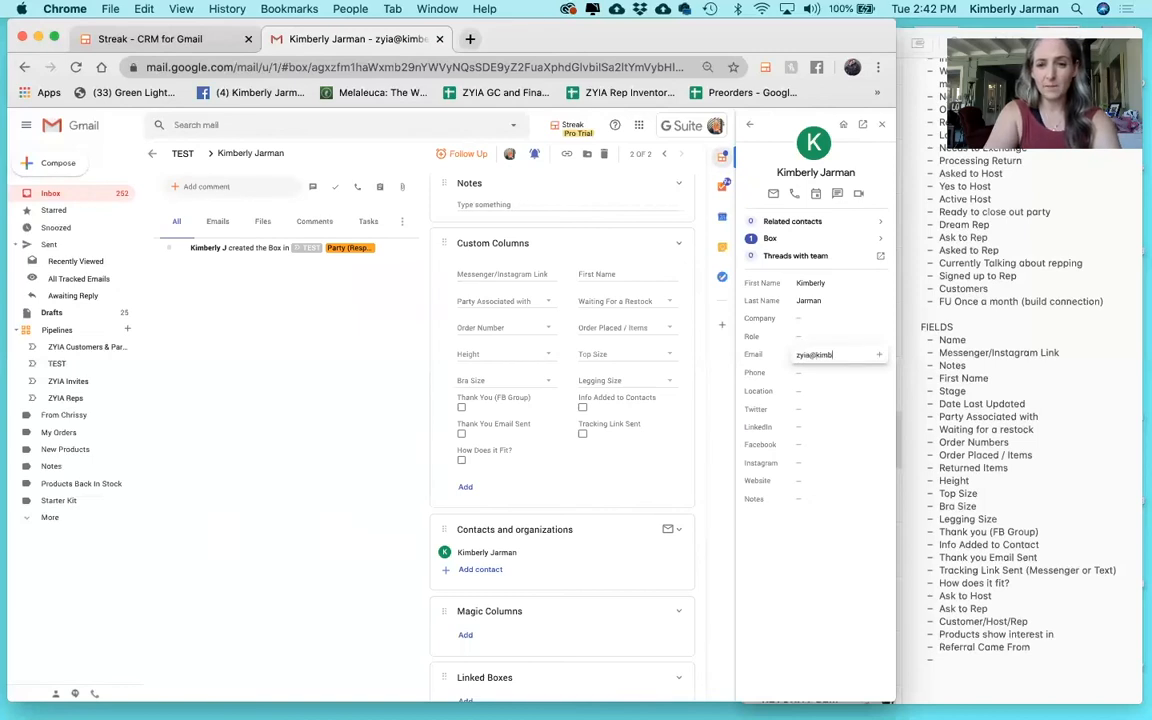
pyautogui.press('Return')
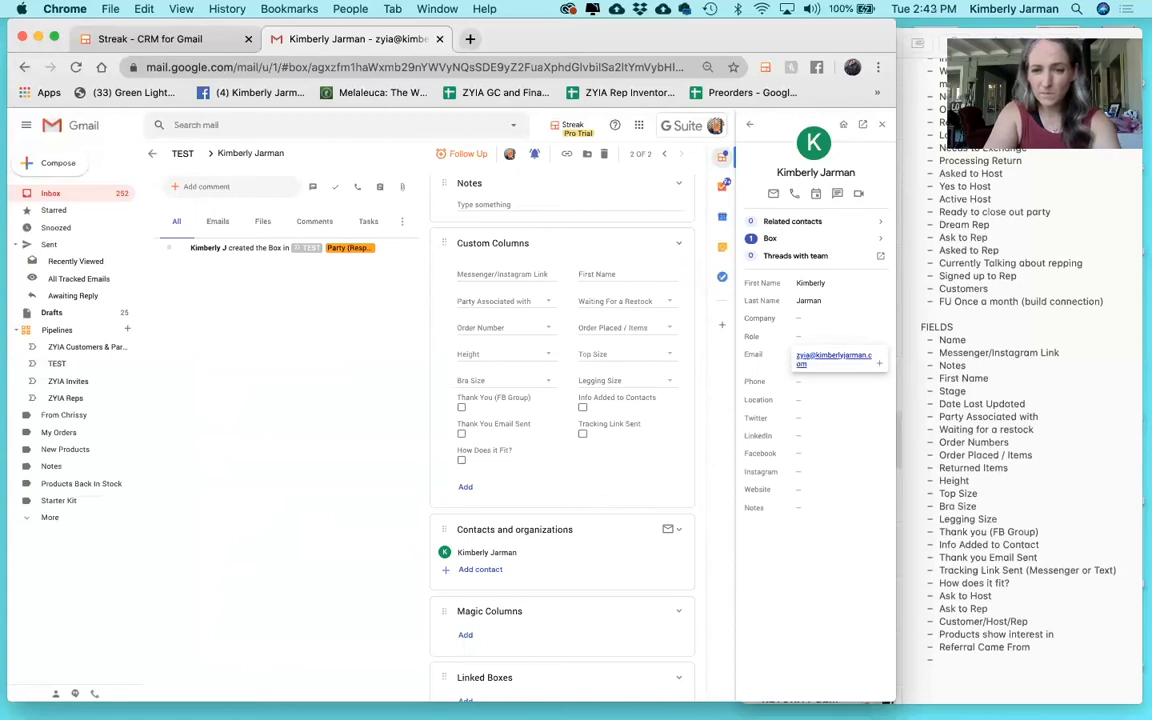
# Write an email to the contact from the 'Thank you for your Order' snippet and save it as a draft.
pyautogui.click(817, 361)
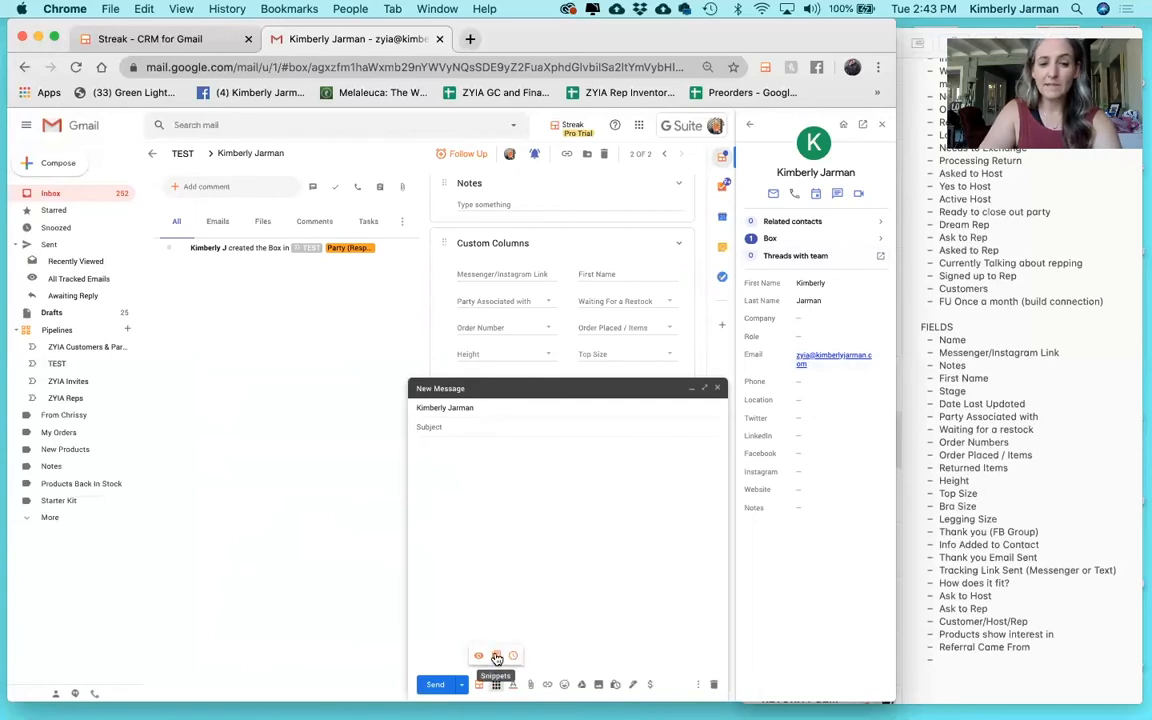
pyautogui.click(497, 658)
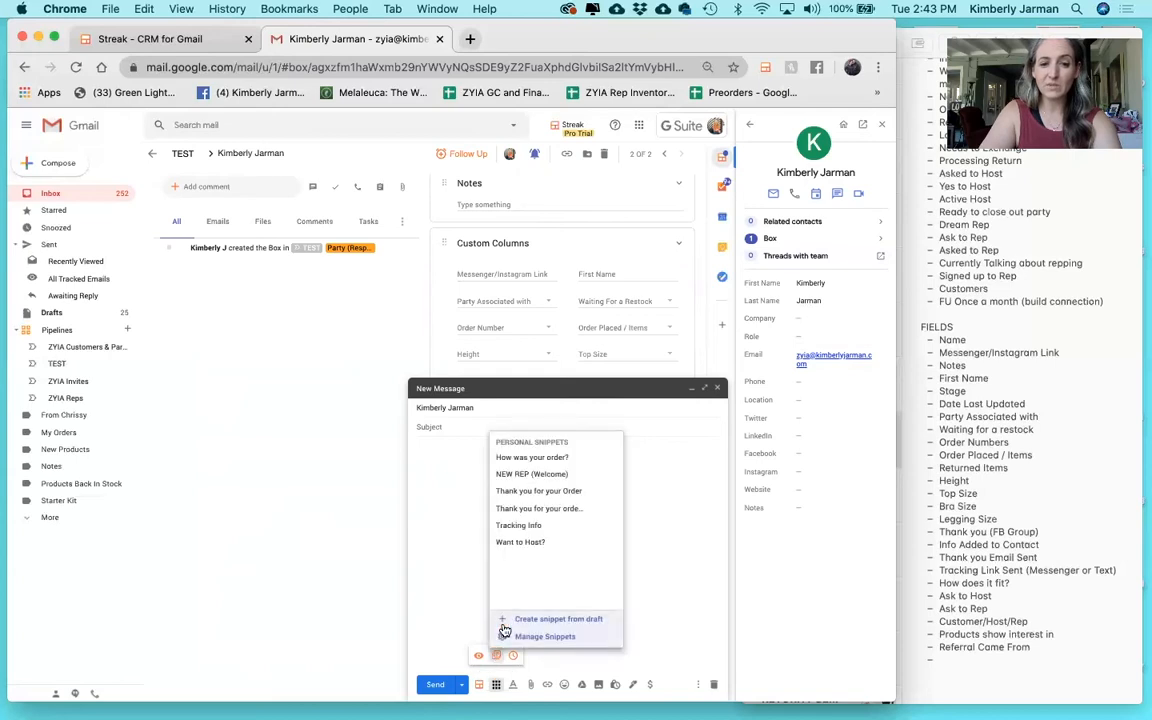
pyautogui.click(538, 491)
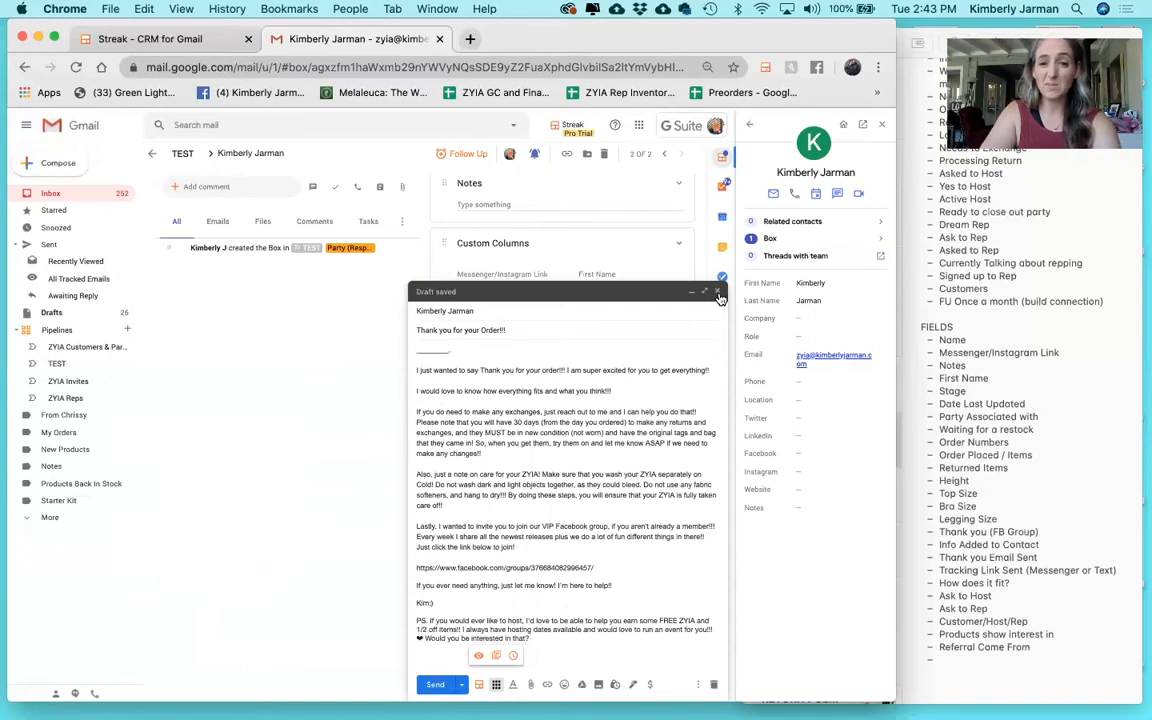
pyautogui.click(717, 292)
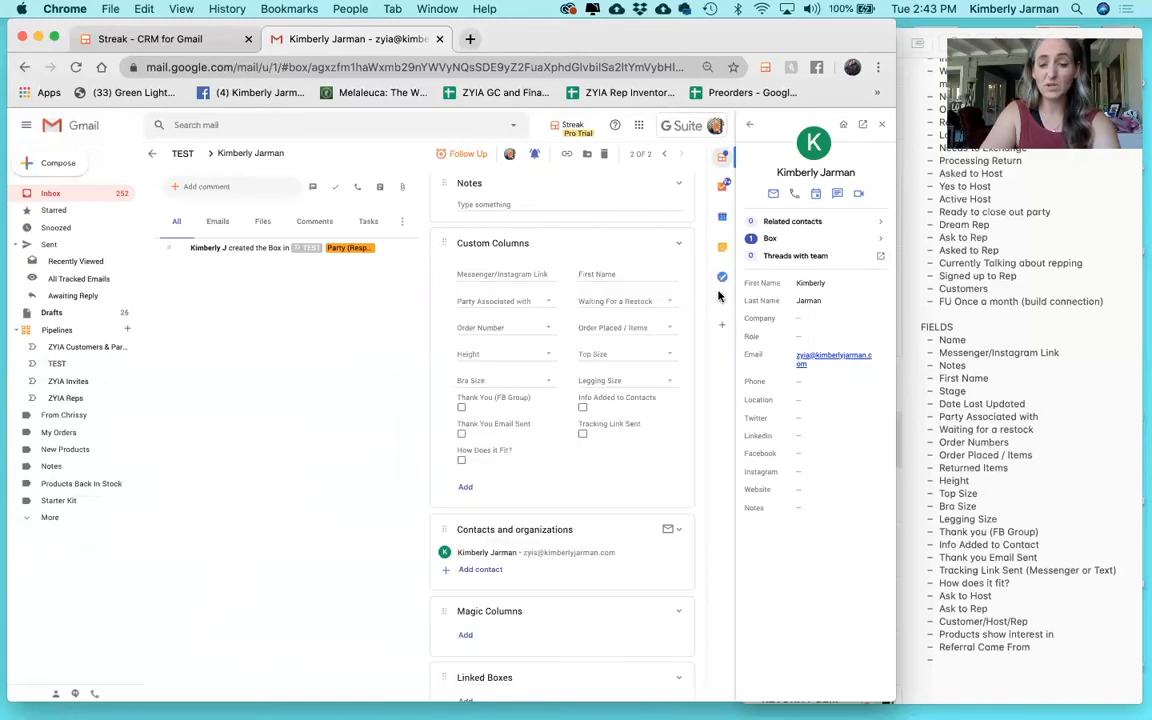
# With the Streak home panel showing, tick Thank You Email Sent on the TEST box.
pyautogui.click(752, 127)
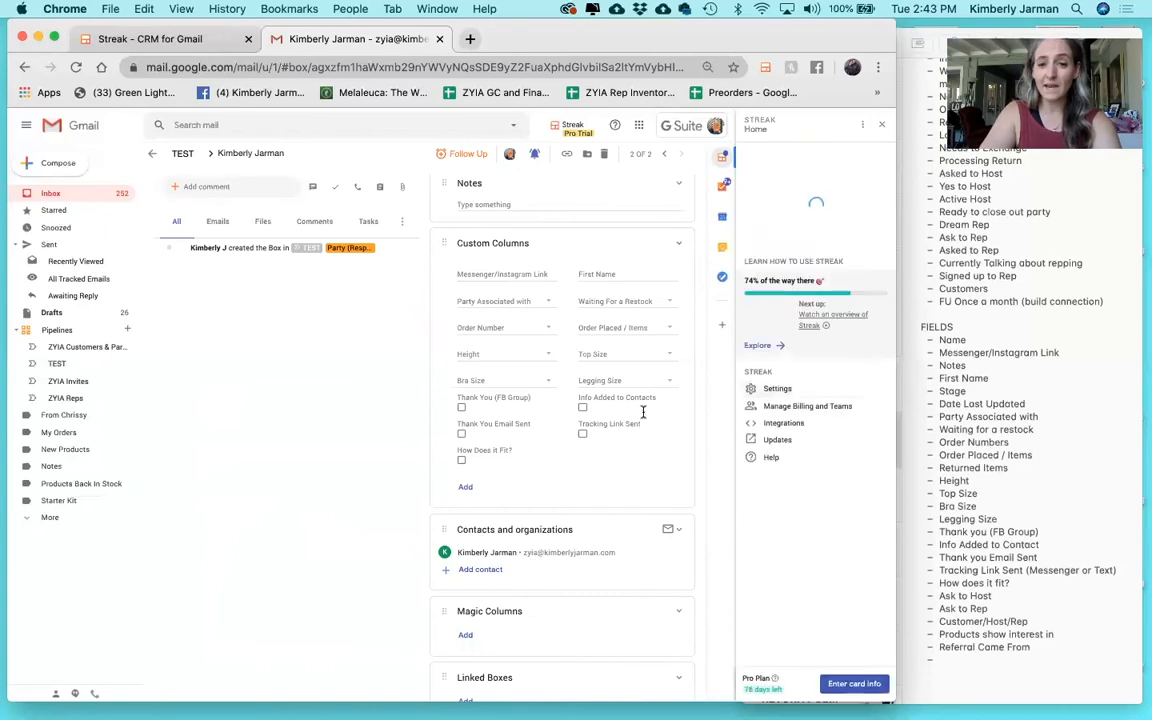
pyautogui.click(461, 434)
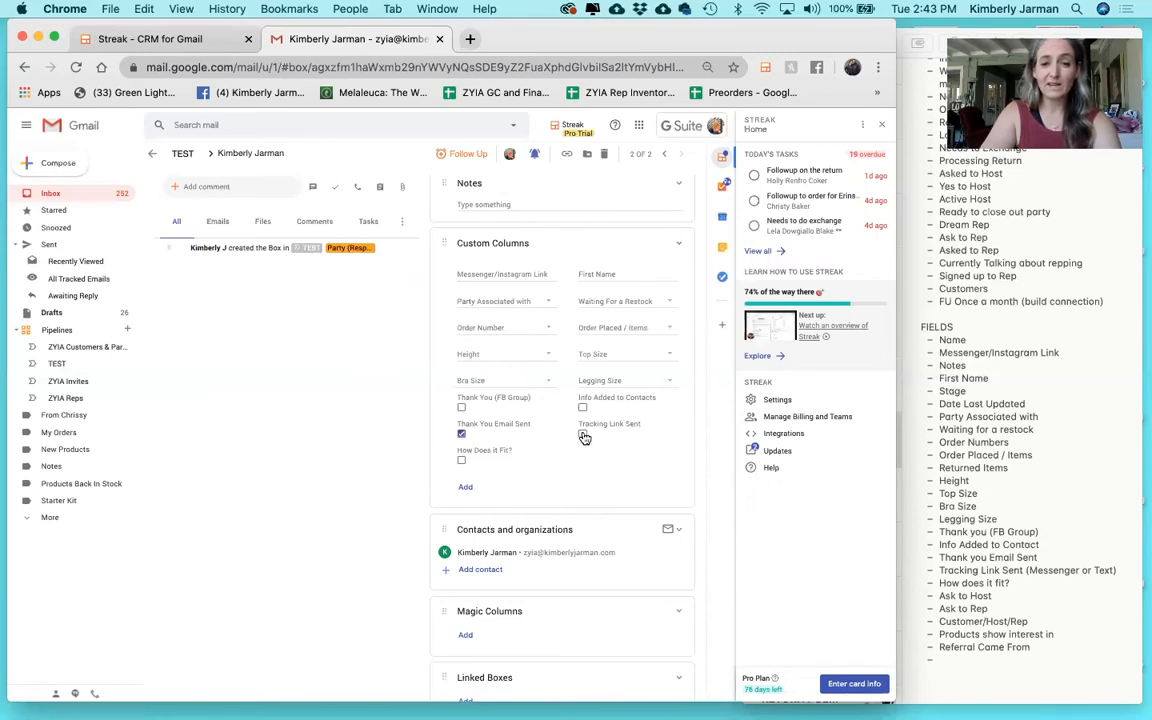
pyautogui.click(507, 272)
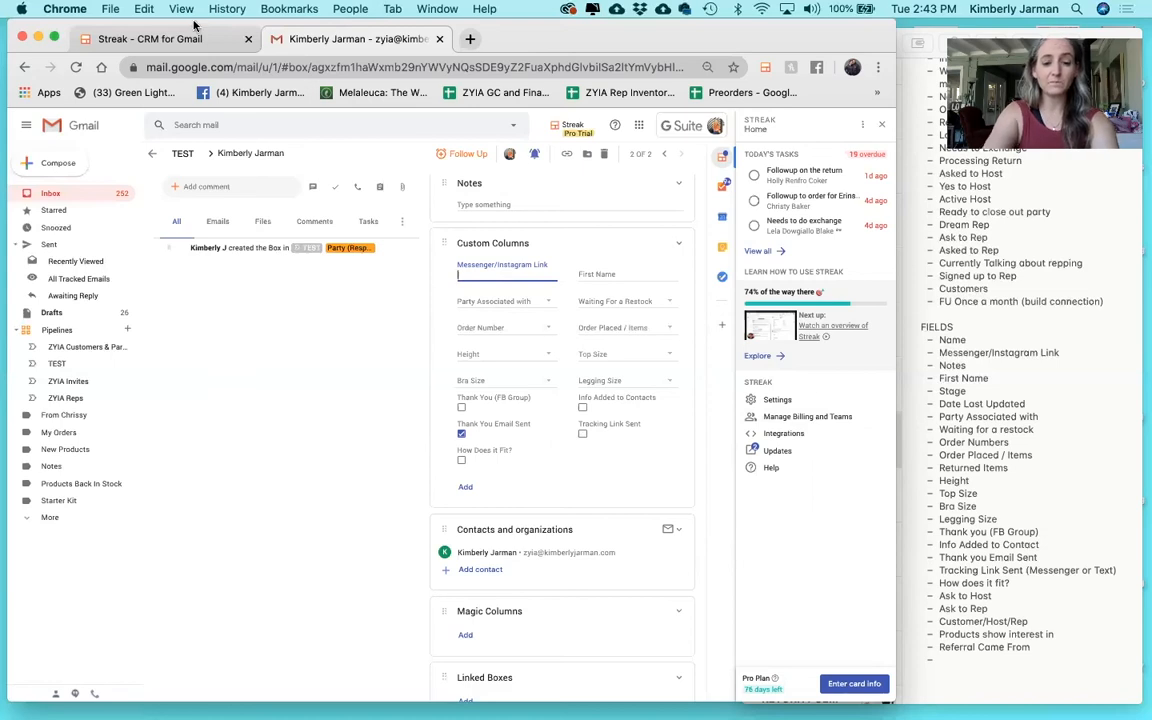
# Open messenger.com in a new browser tab.
pyautogui.hotkey('ctrl', 't')
pyautogui.write('me')
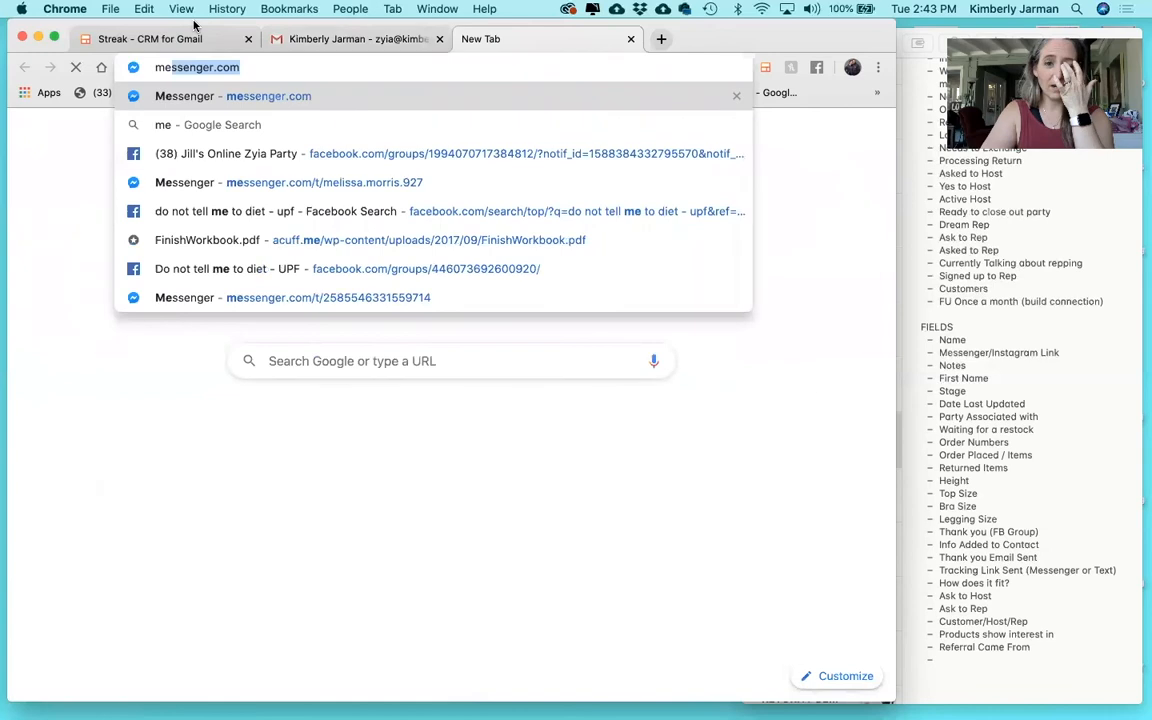
pyautogui.press('Return')
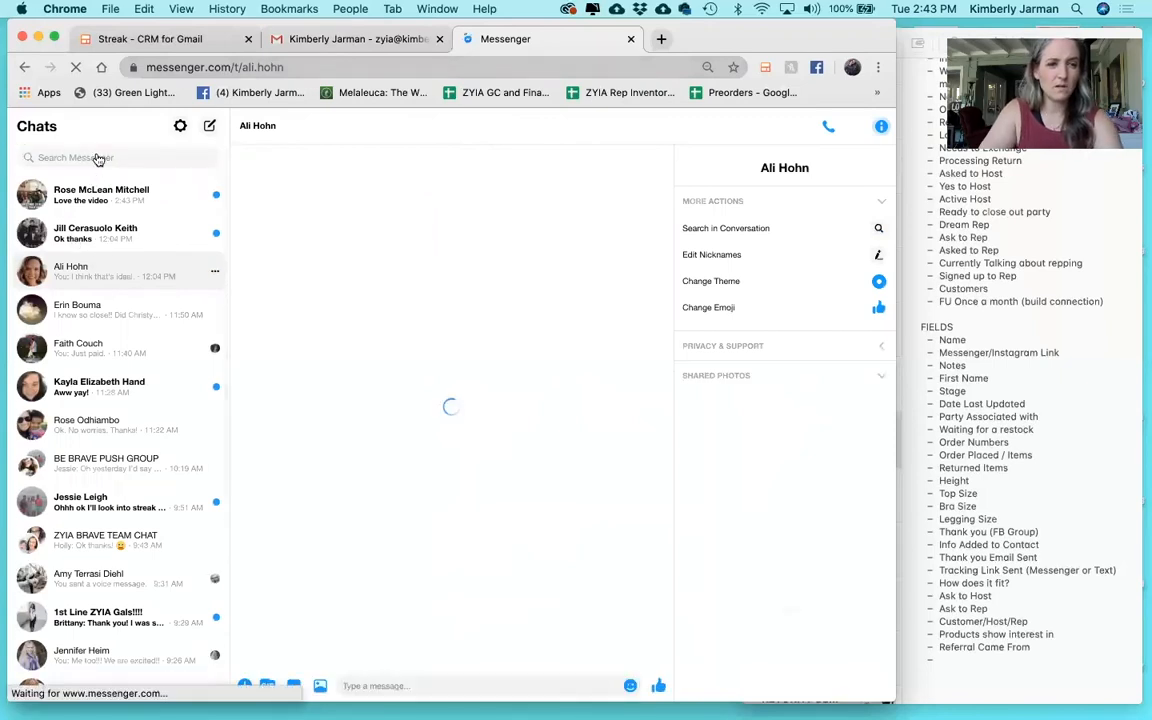
# Find the contact's Messenger conversation and copy its web address.
pyautogui.click(99, 157)
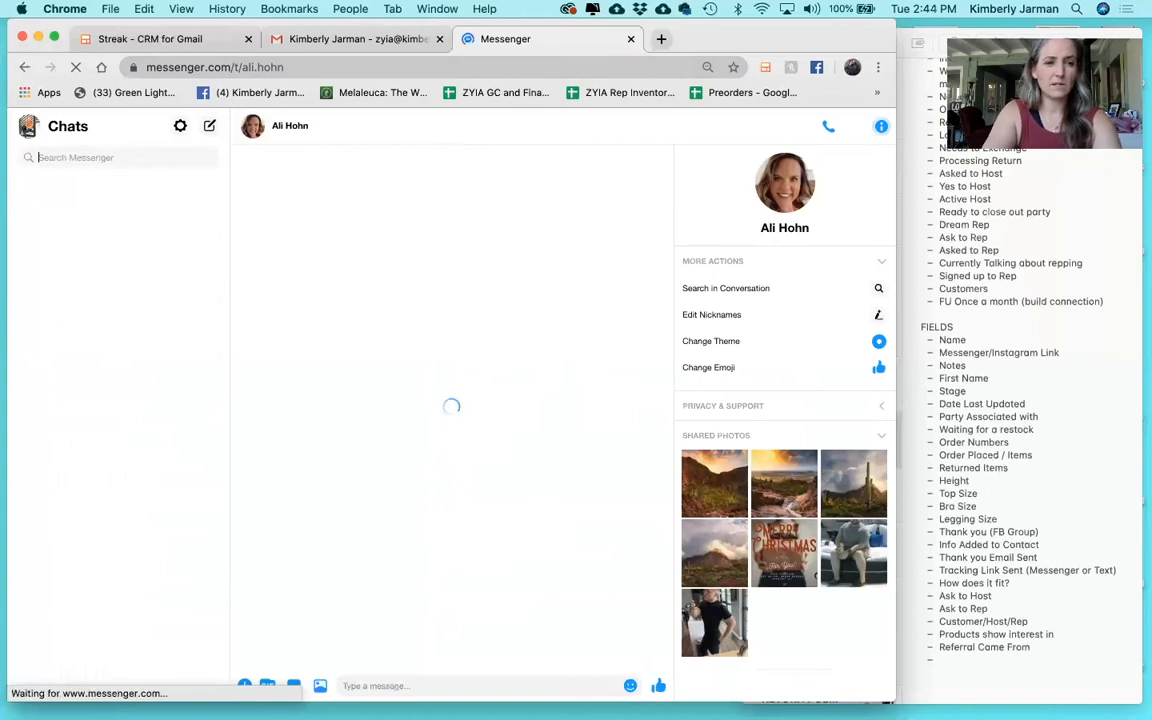
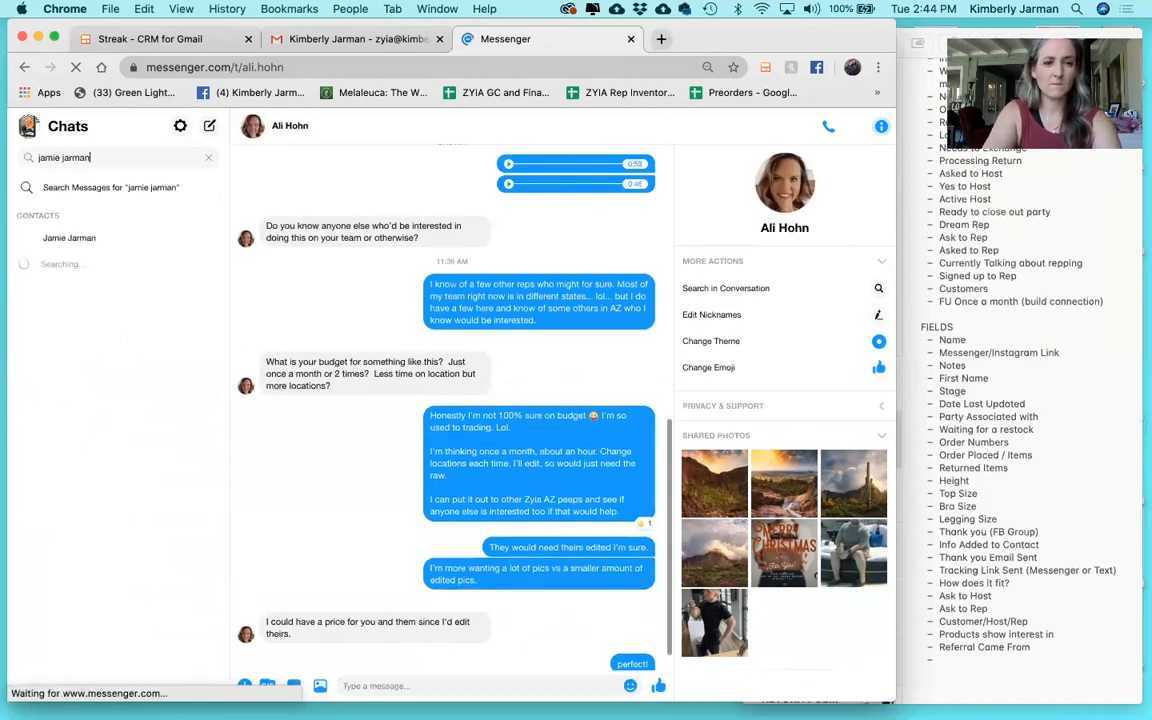
pyautogui.click(90, 240)
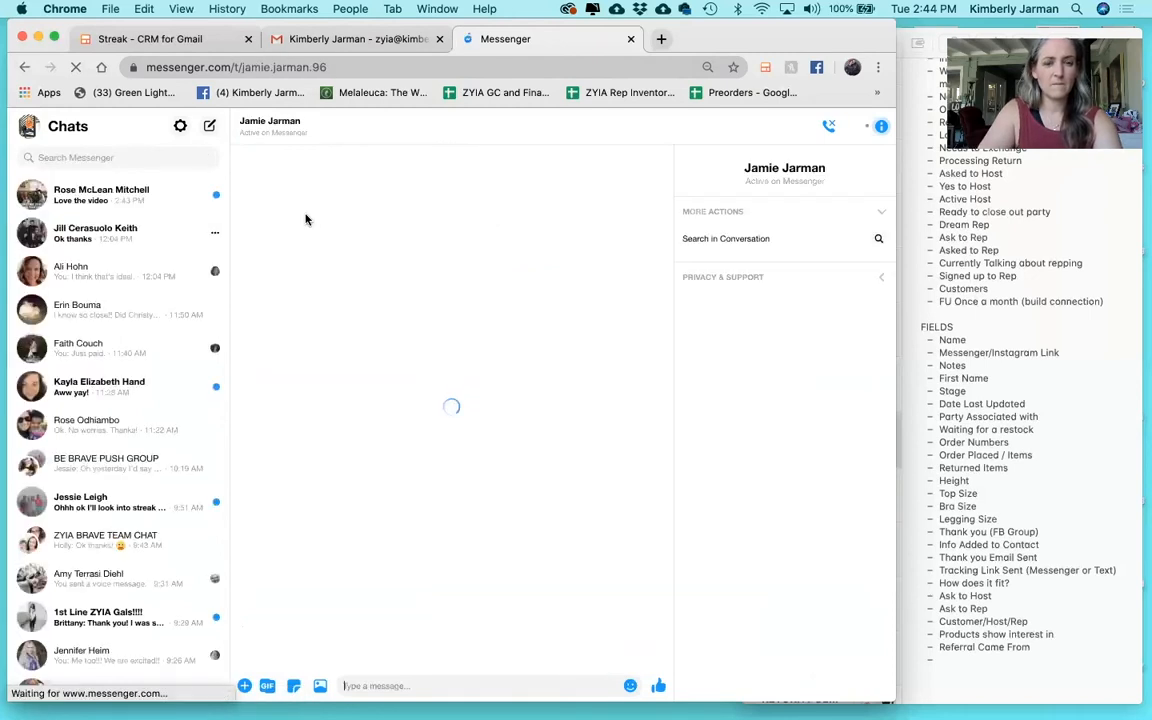
pyautogui.click(252, 70)
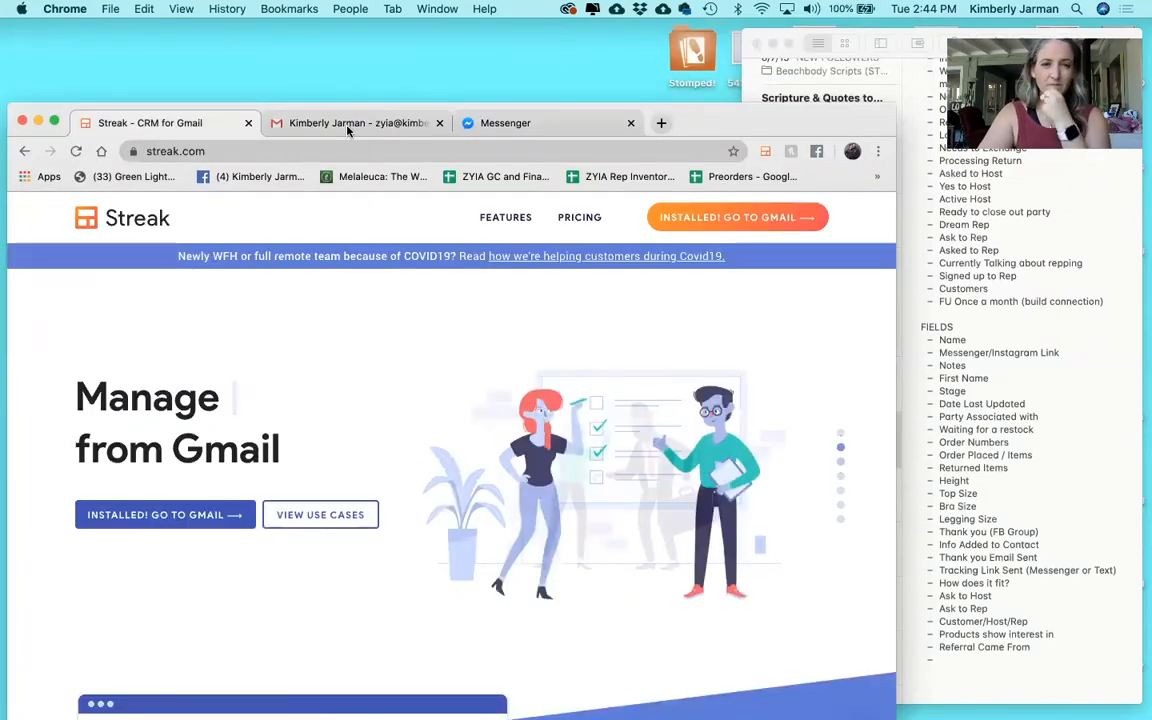
# Paste the conversation link into Messenger/Instagram Link and enter the contact's first name.
pyautogui.click(348, 130)
pyautogui.press('super+v')
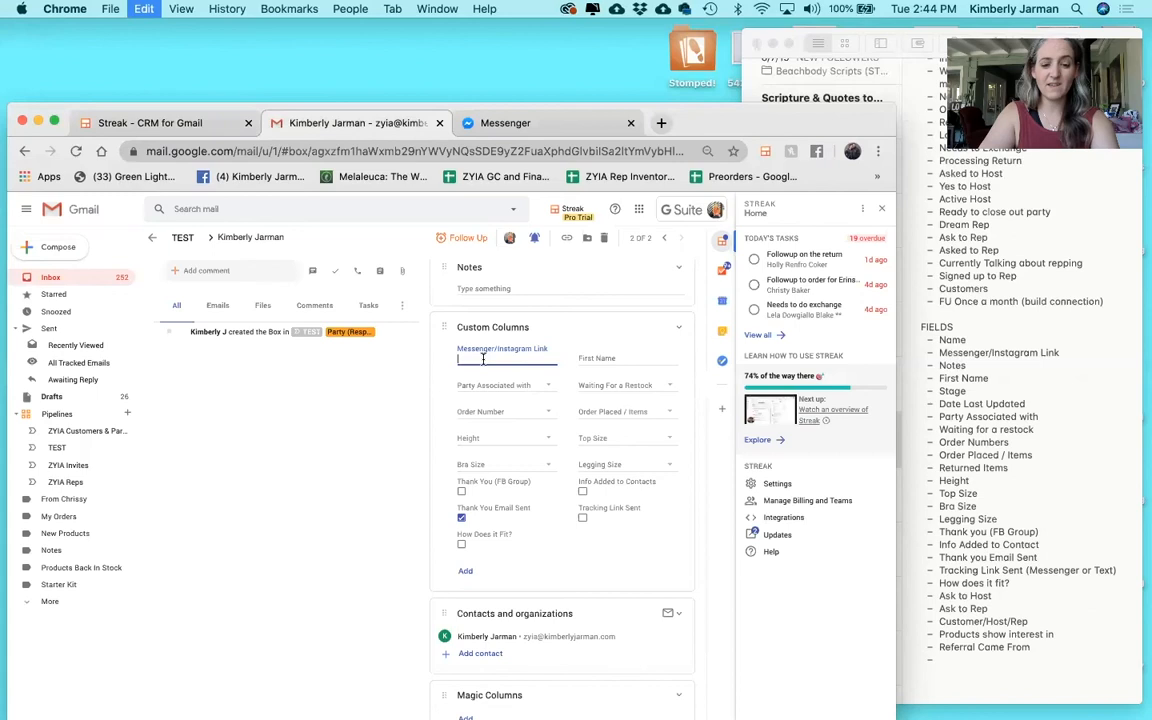
pyautogui.click(383, 397)
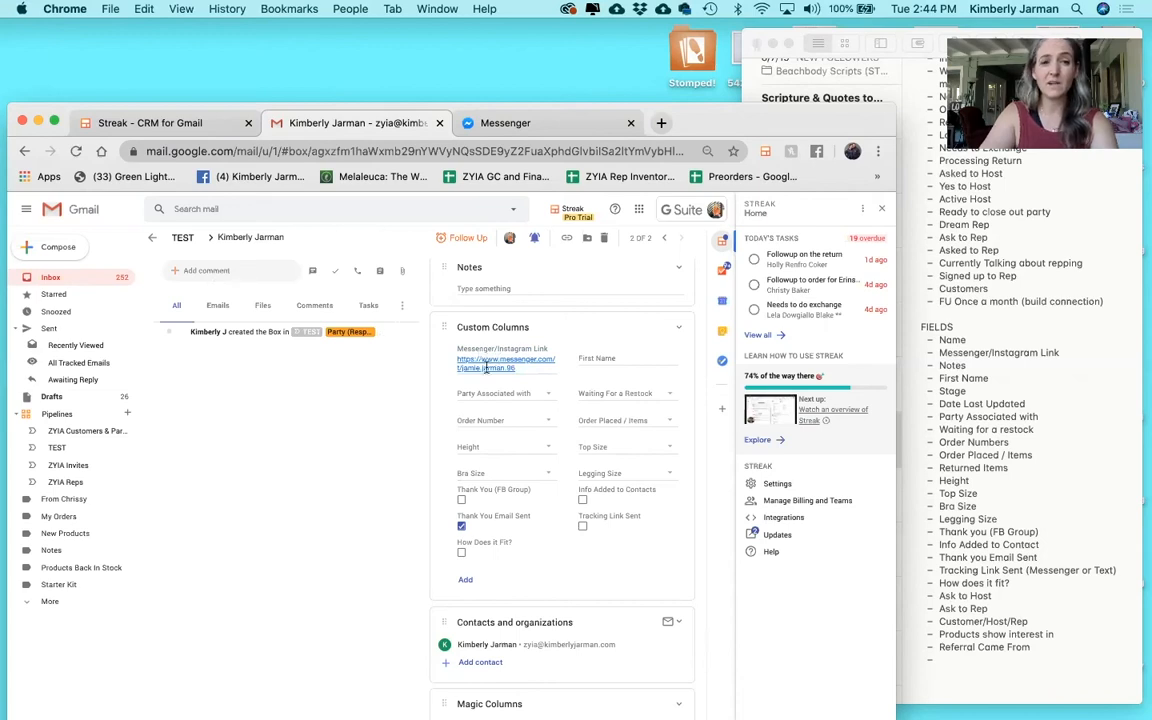
pyautogui.click(594, 358)
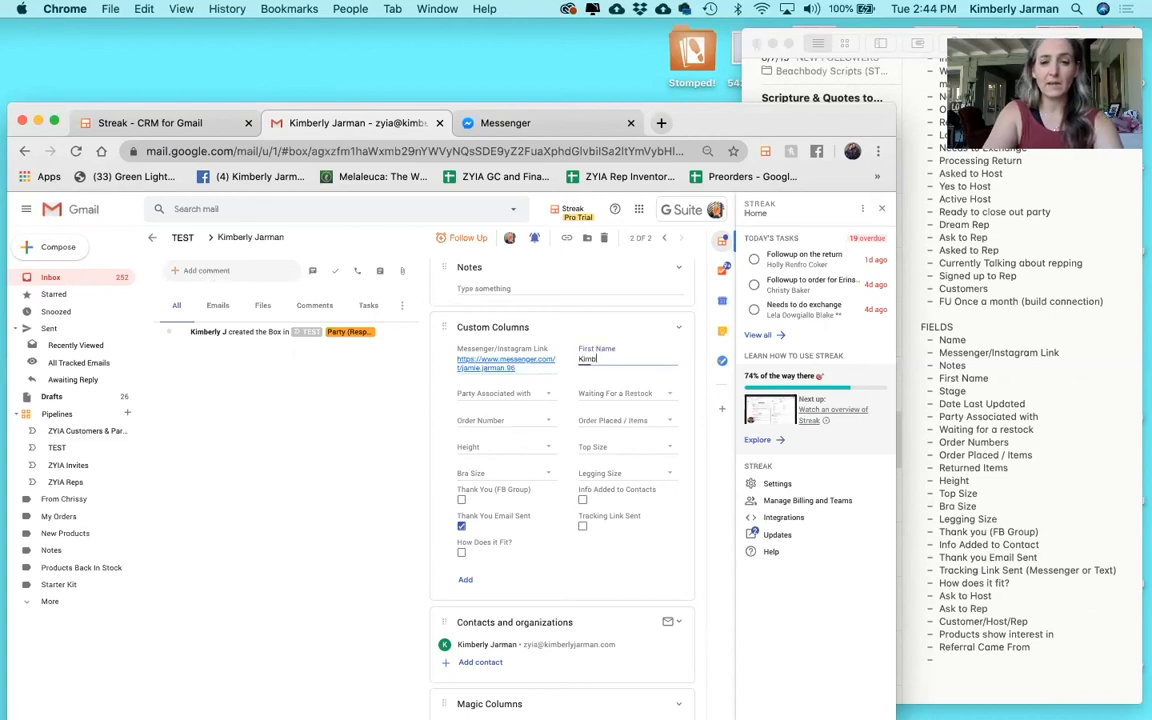
# Add the associated party's name as a new option, plus restock item 'Black Bomer Bra (M)'.
pyautogui.click(528, 392)
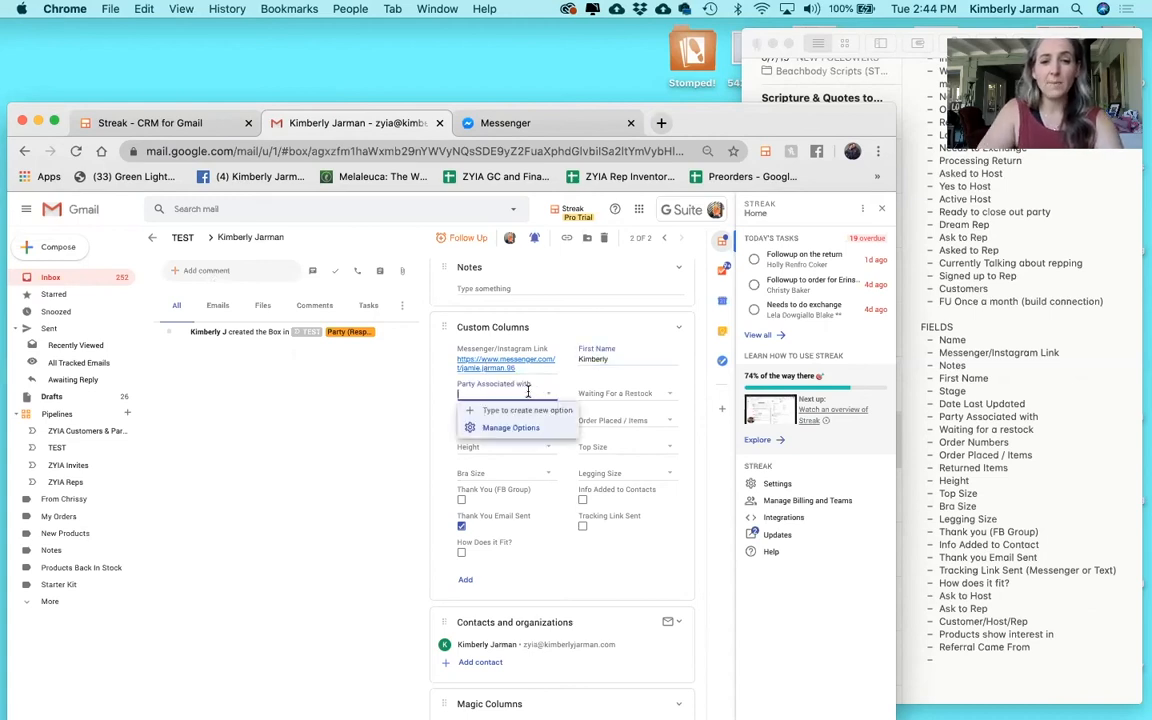
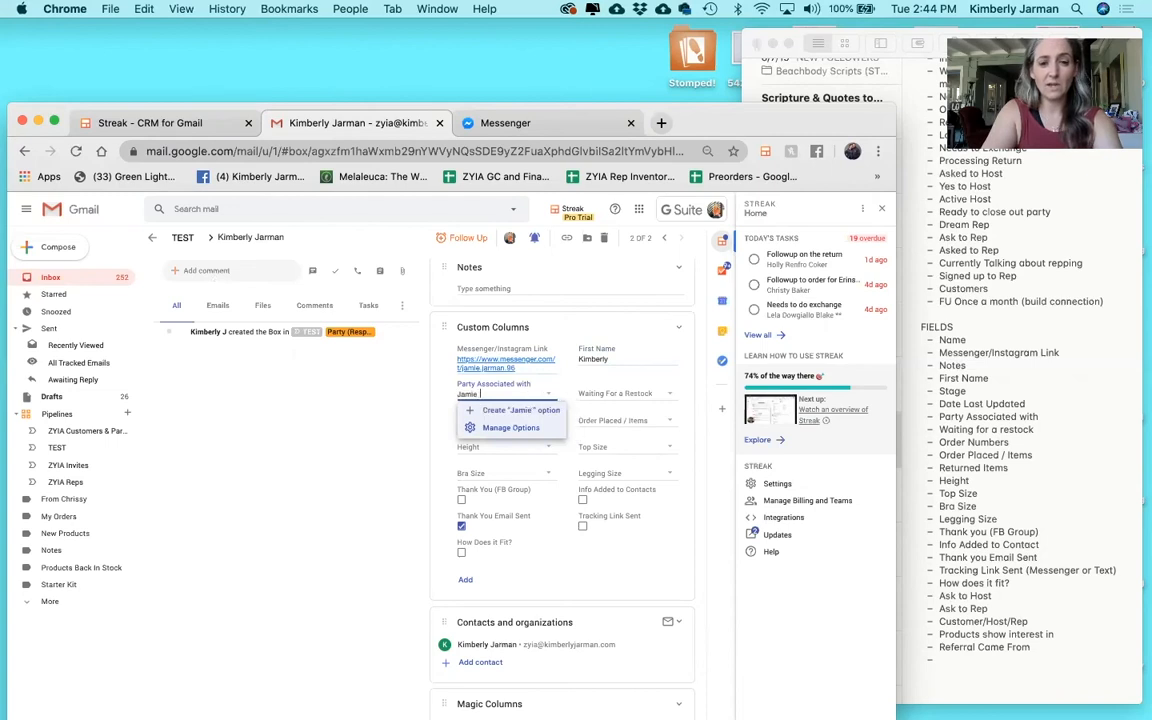
pyautogui.click(544, 417)
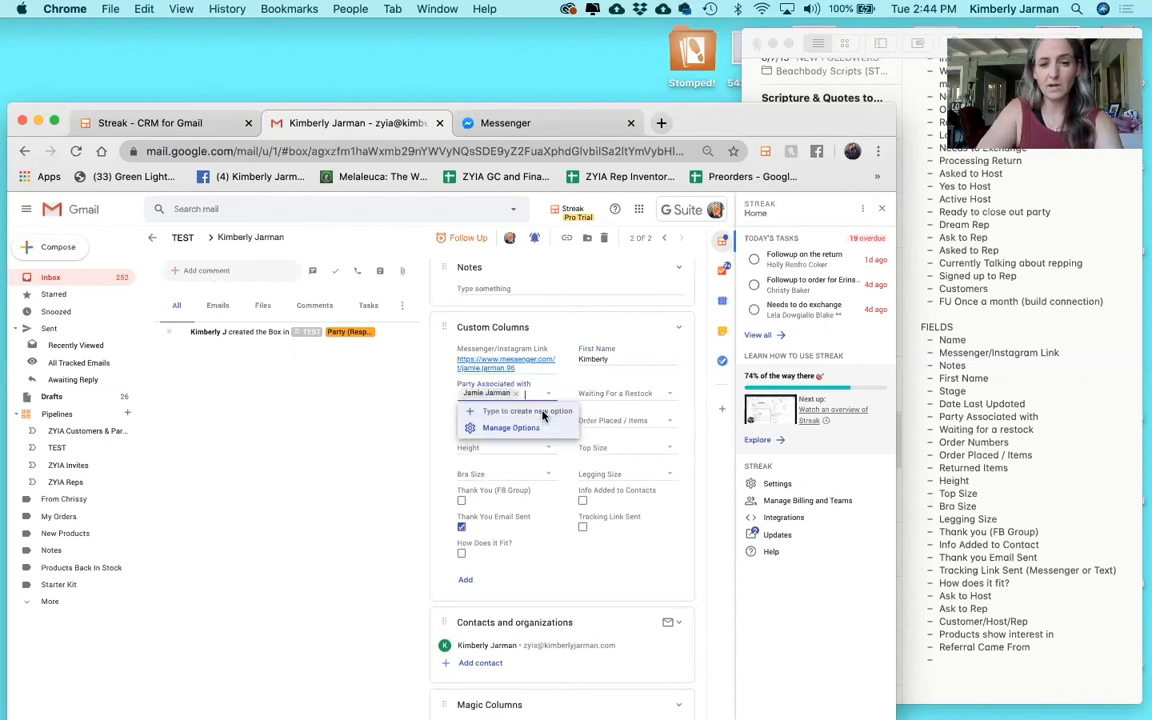
pyautogui.click(408, 406)
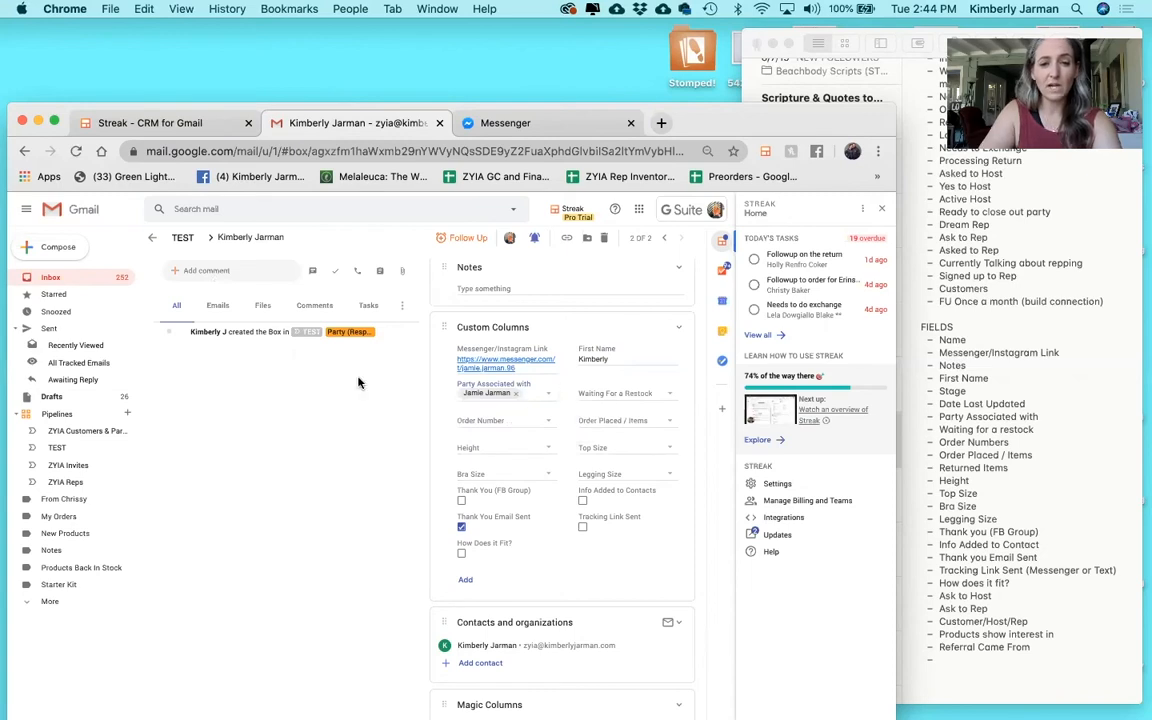
pyautogui.click(636, 393)
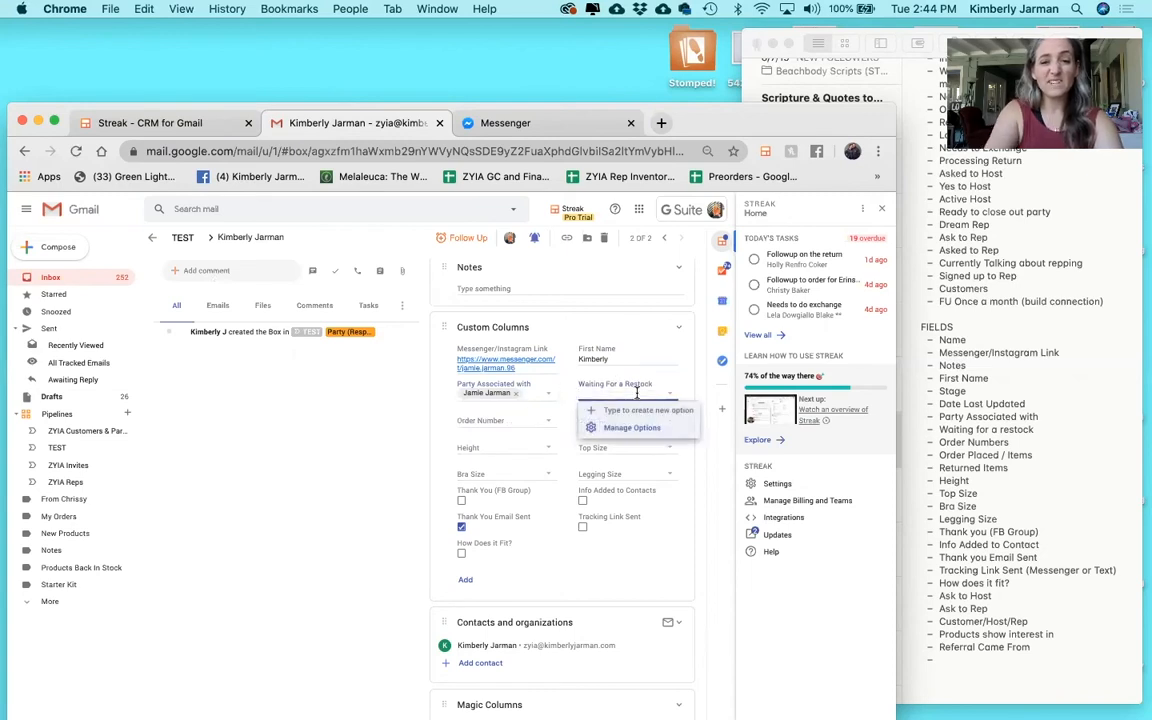
pyautogui.write('B')
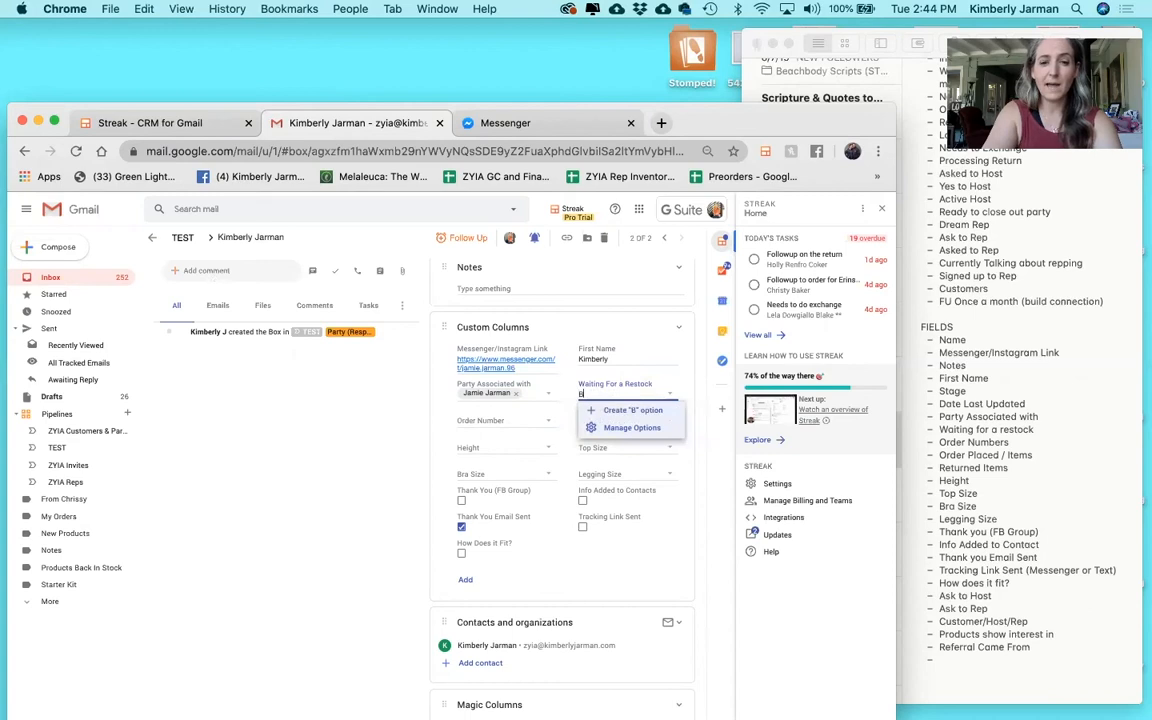
pyautogui.write('lack Bomer Bra ')
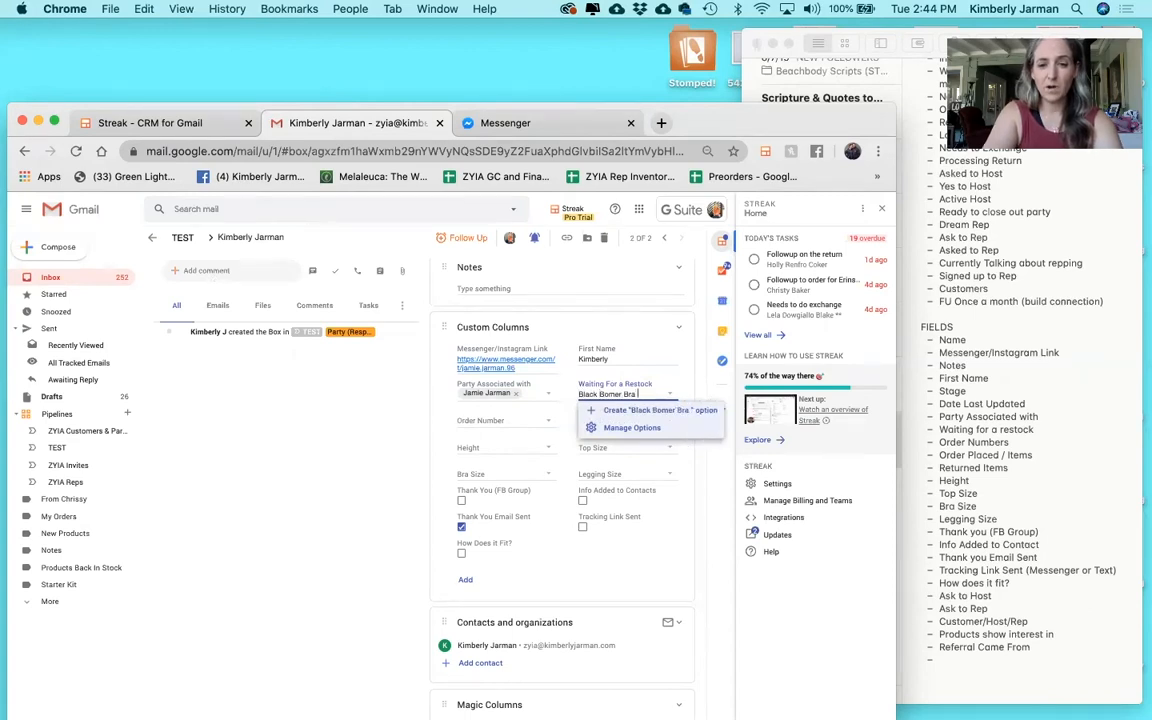
pyautogui.write('(M)')
pyautogui.click(657, 409)
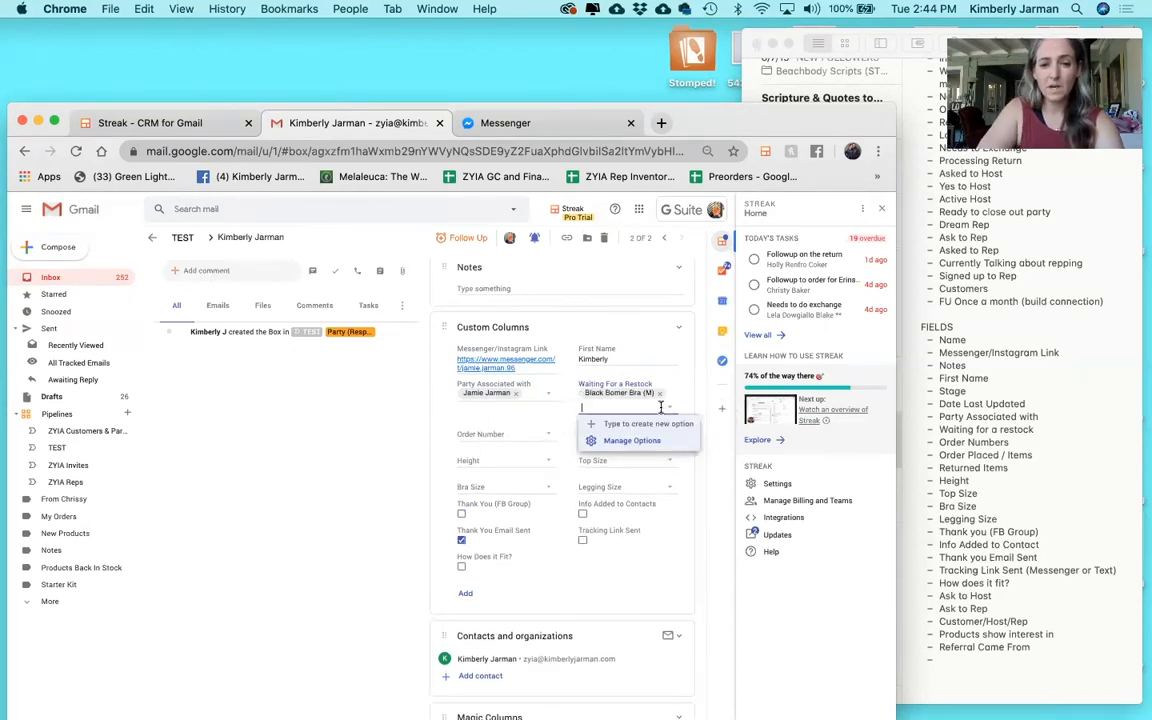
# Pick the existing order number and Navy Rainbow Bomber Jacket (L) as the ordered item.
pyautogui.click(506, 435)
pyautogui.click(490, 450)
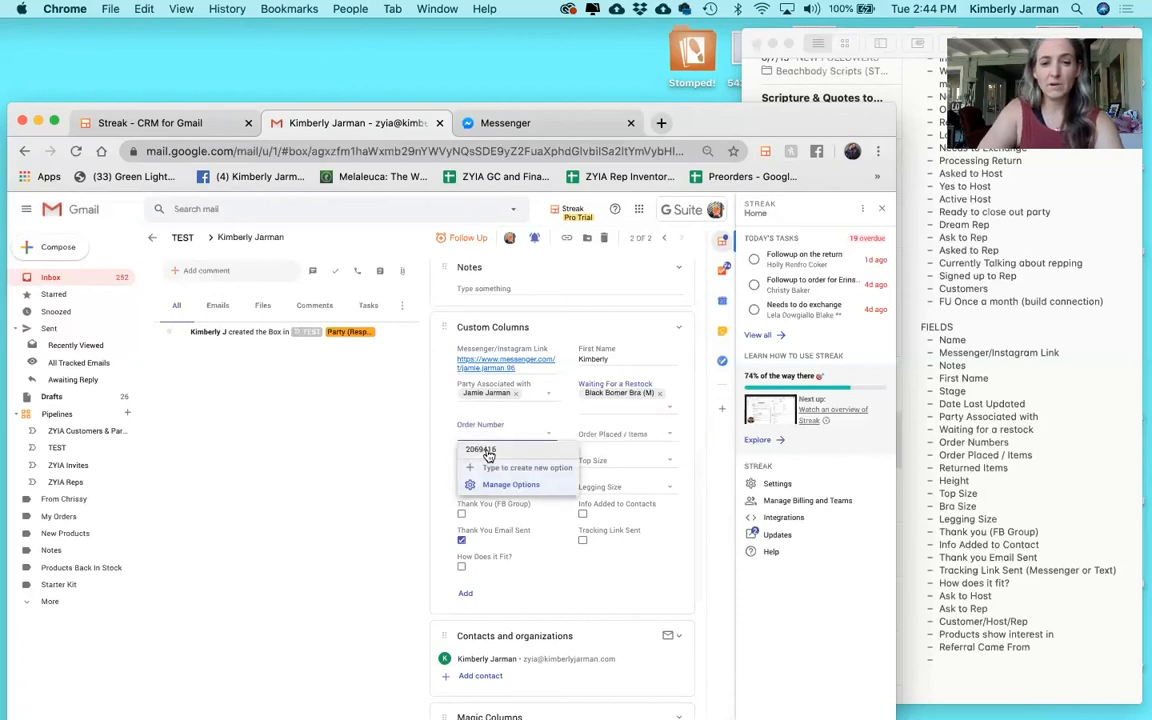
pyautogui.click(600, 435)
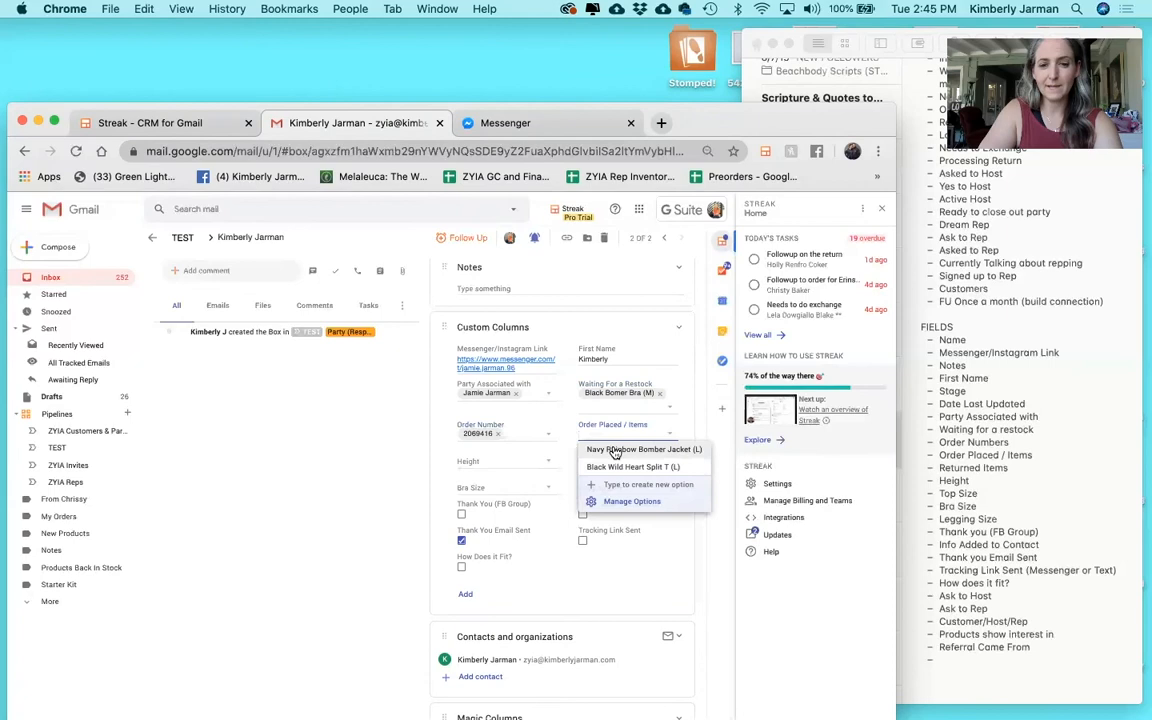
pyautogui.click(612, 450)
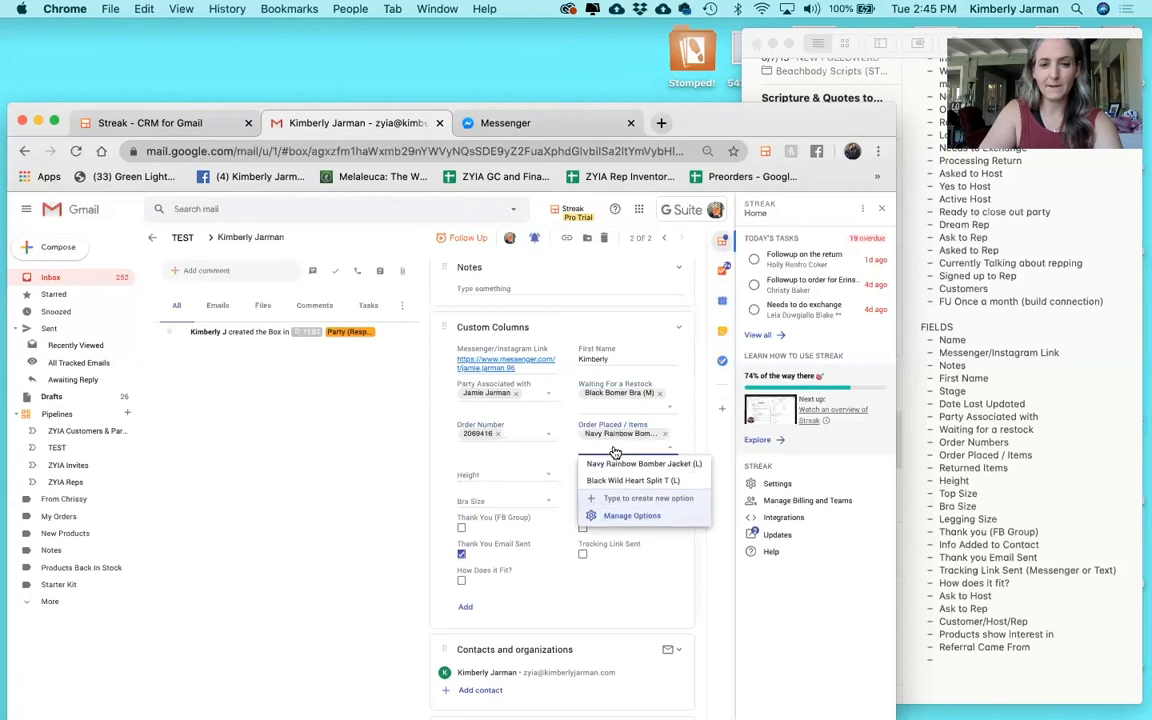
# Set Height to 5'4" and Top Size to M.
pyautogui.click(488, 470)
pyautogui.write('5\'4"')
pyautogui.click(500, 490)
pyautogui.click(613, 472)
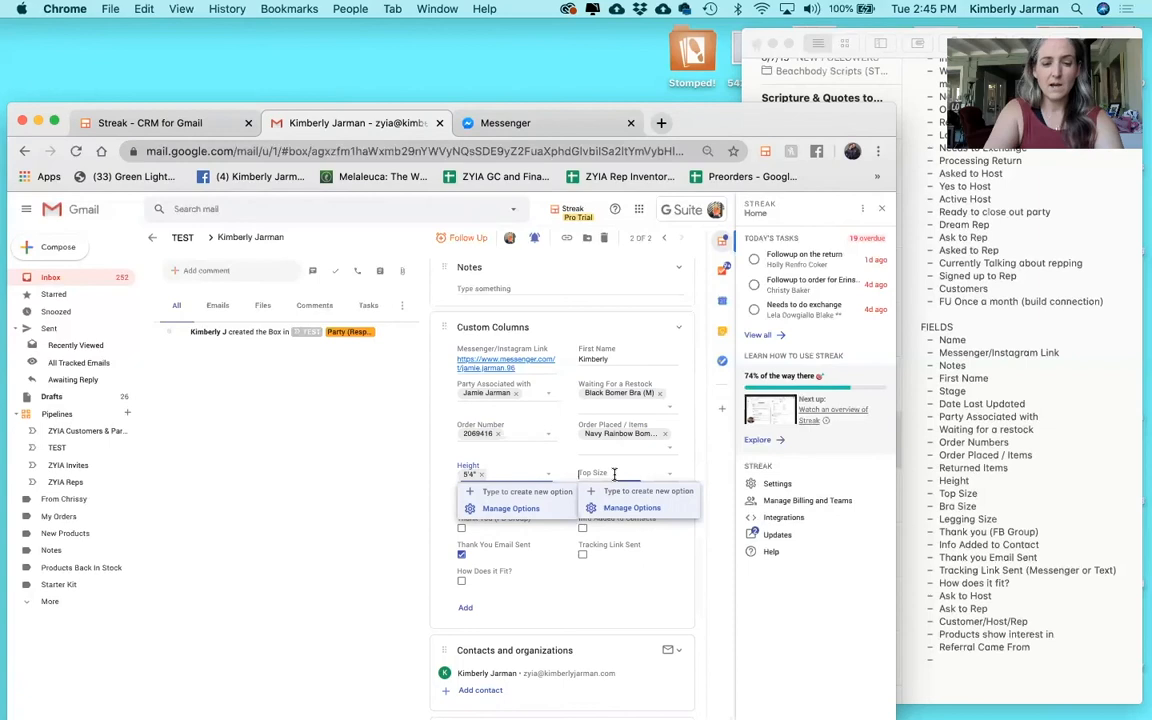
pyautogui.write('M')
pyautogui.click(628, 491)
# Set Bra Size to 34B and Legging Size to 6-8.
pyautogui.click(502, 501)
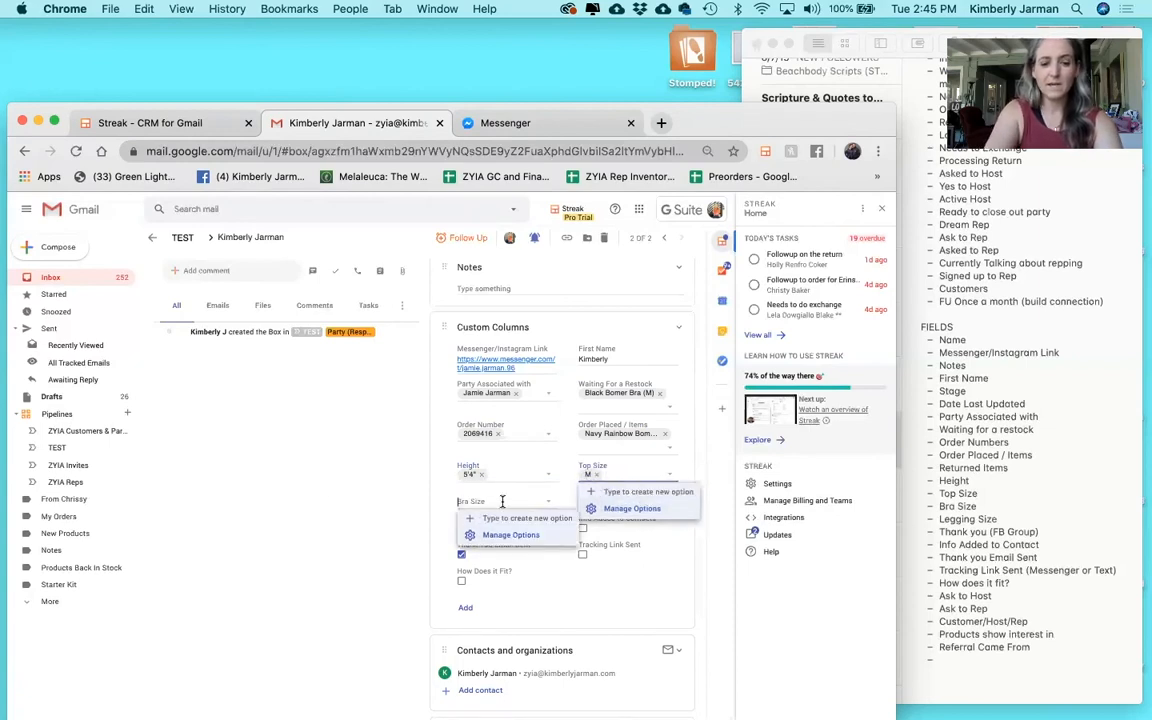
pyautogui.write('34')
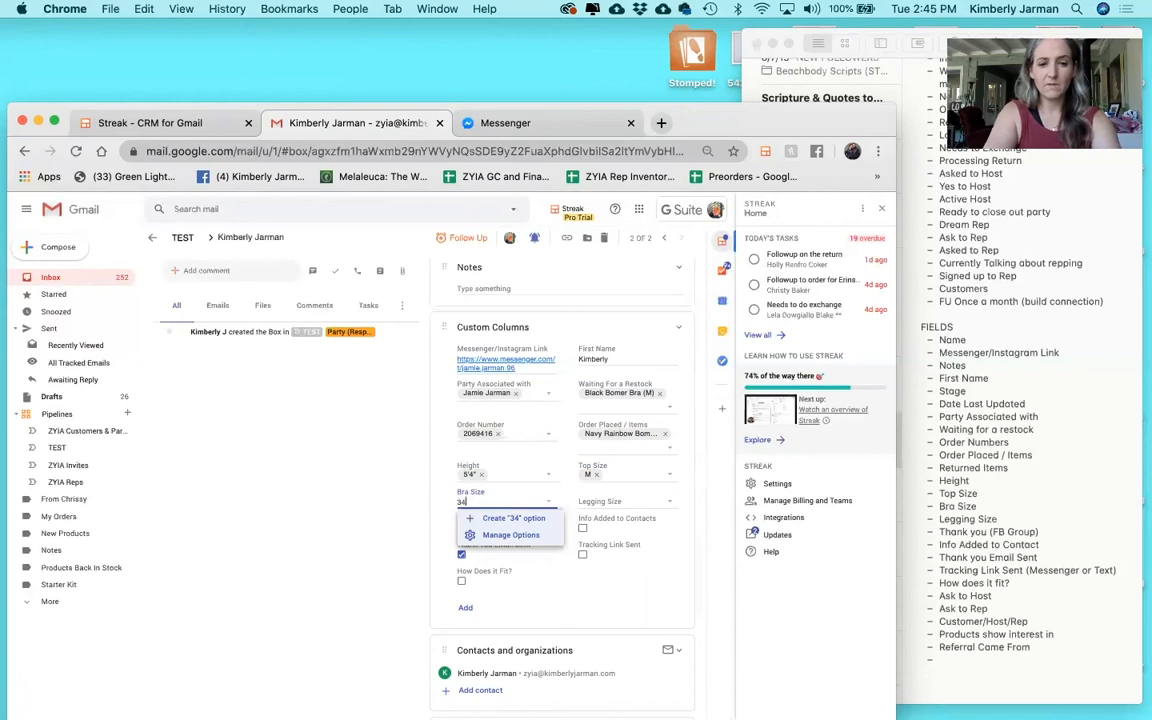
pyautogui.write('B')
pyautogui.press('Return')
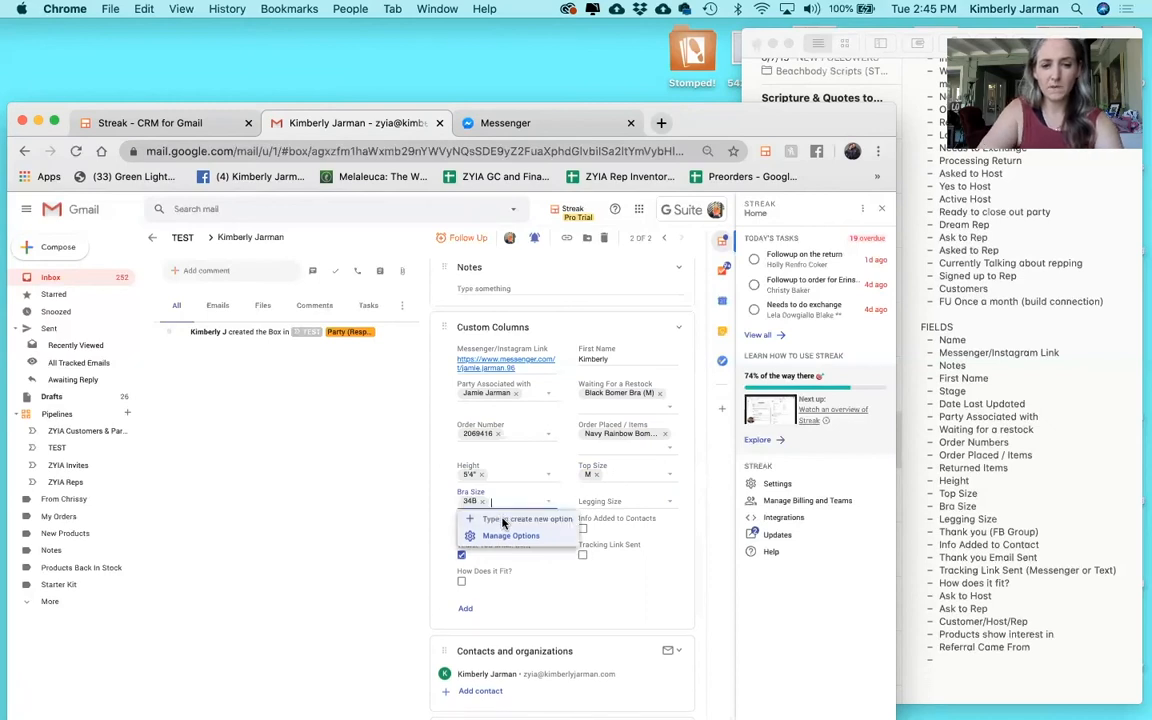
pyautogui.click(596, 499)
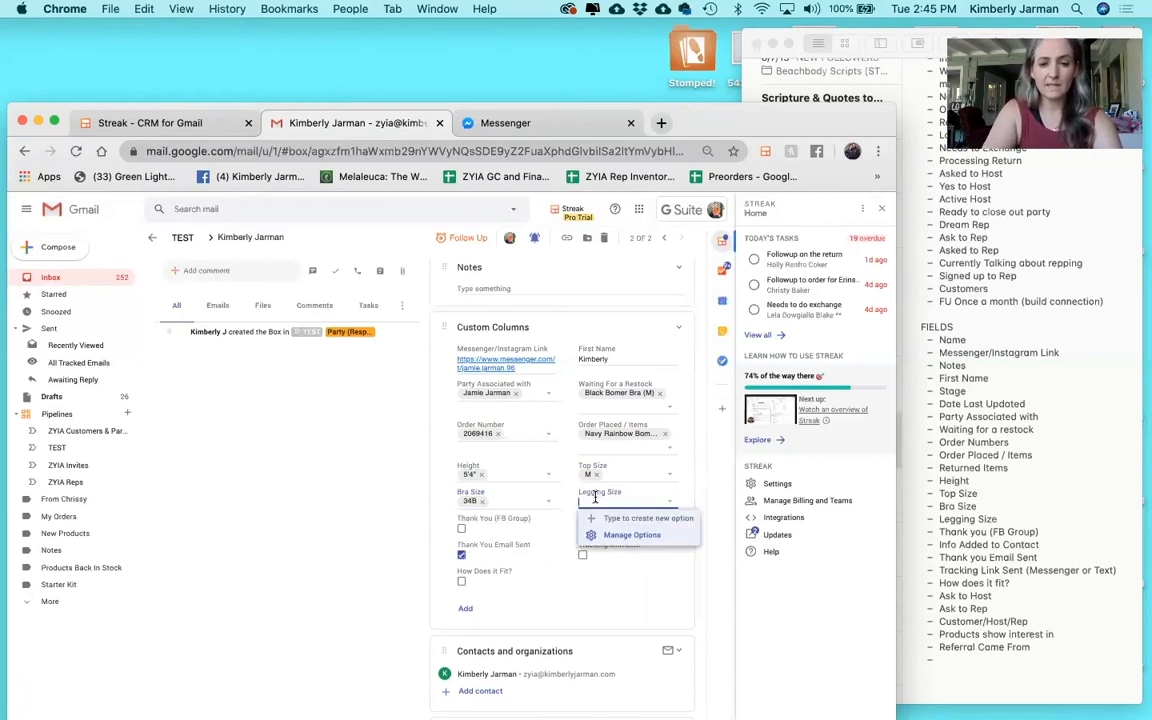
pyautogui.write('M')
pyautogui.press('Return')
pyautogui.write('6-8')
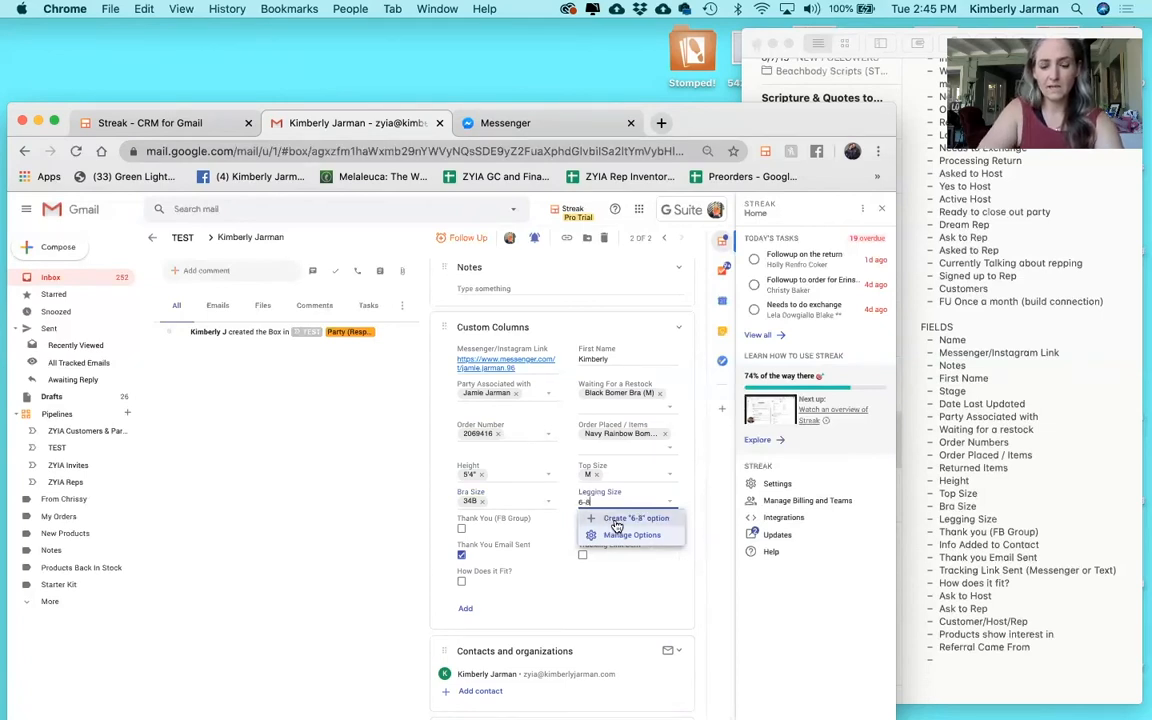
pyautogui.click(617, 521)
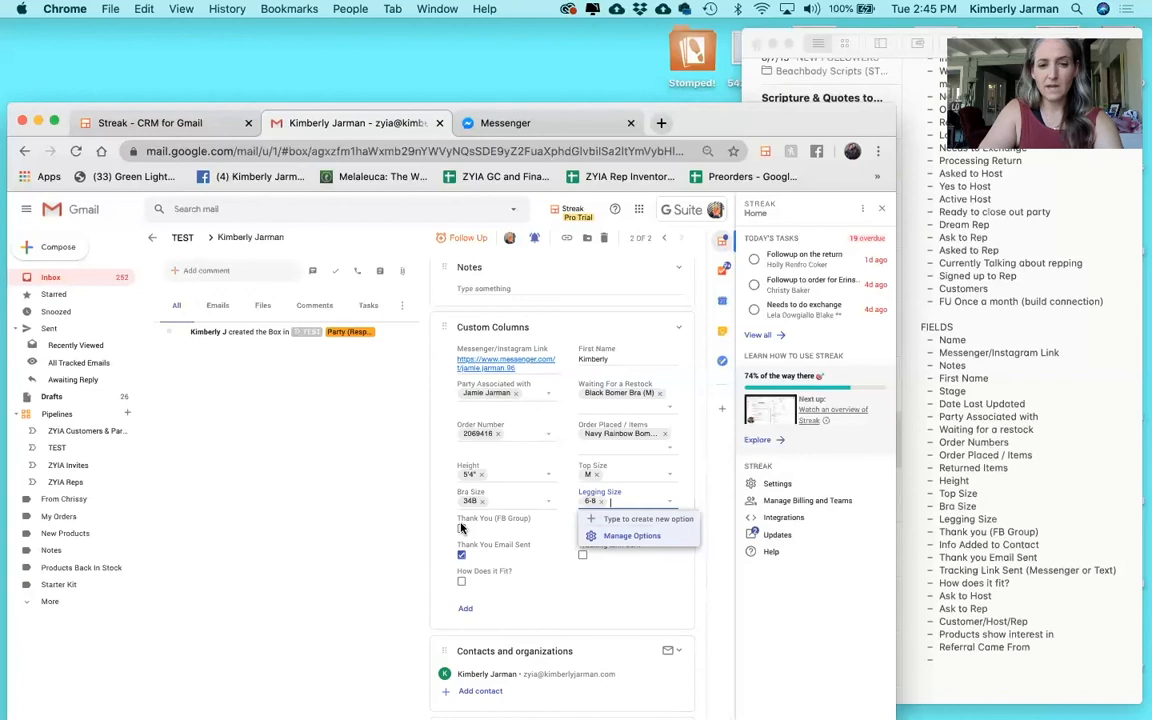
pyautogui.click(462, 530)
# Tick Thank You (FB Group) and Info Added to Contacts as done.
pyautogui.click(462, 530)
pyautogui.click(583, 529)
pyautogui.scroll(-1, 583, 533)
pyautogui.scroll(-1, 583, 533)
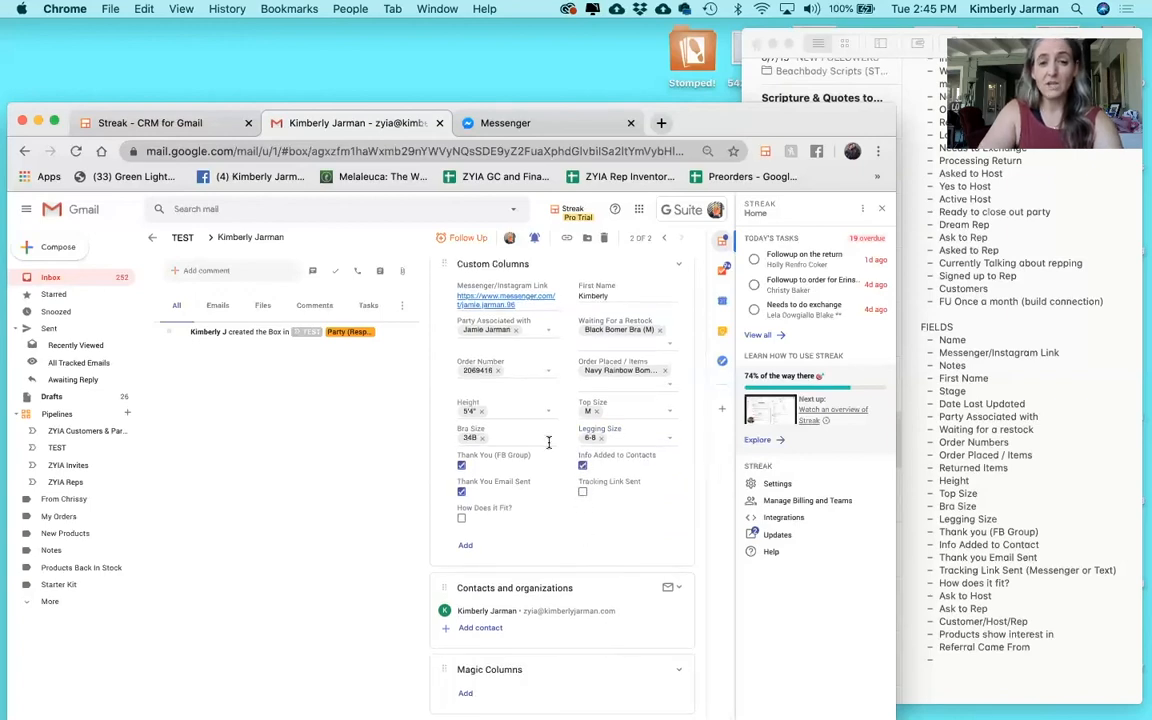
pyautogui.scroll(2, 548, 442)
pyautogui.scroll(-2, 548, 442)
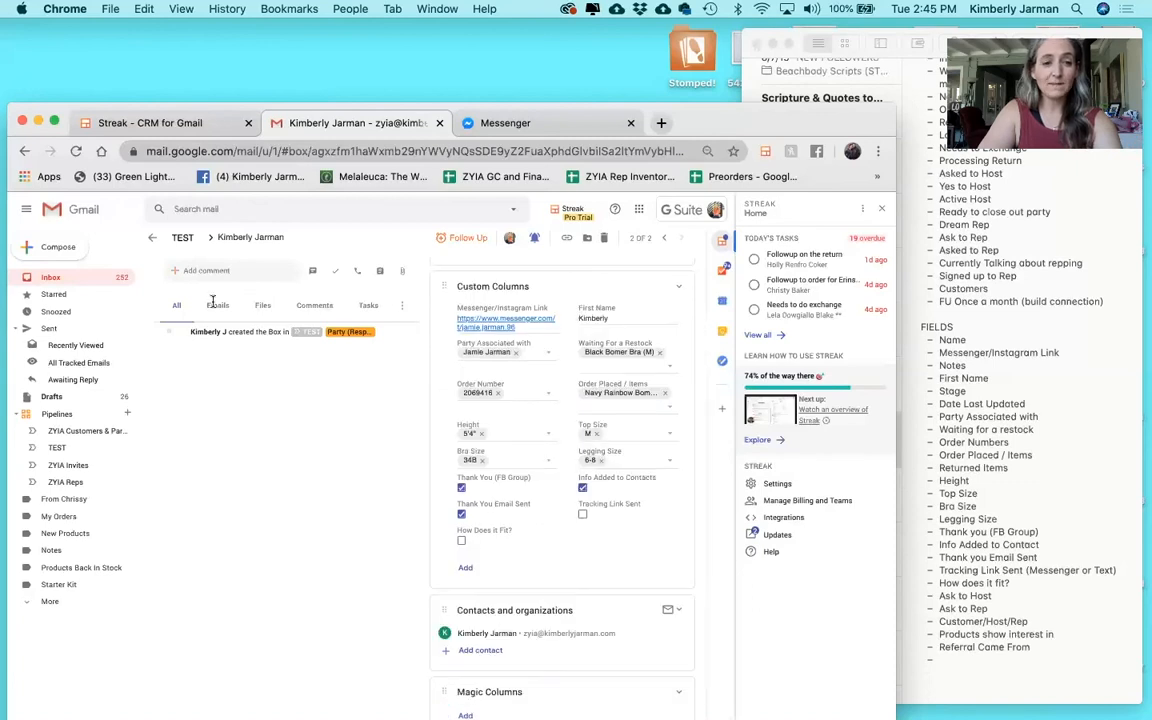
# In the TEST pipeline table, set the New Lead box's restock item to Black Bomer Bra (M).
pyautogui.click(58, 449)
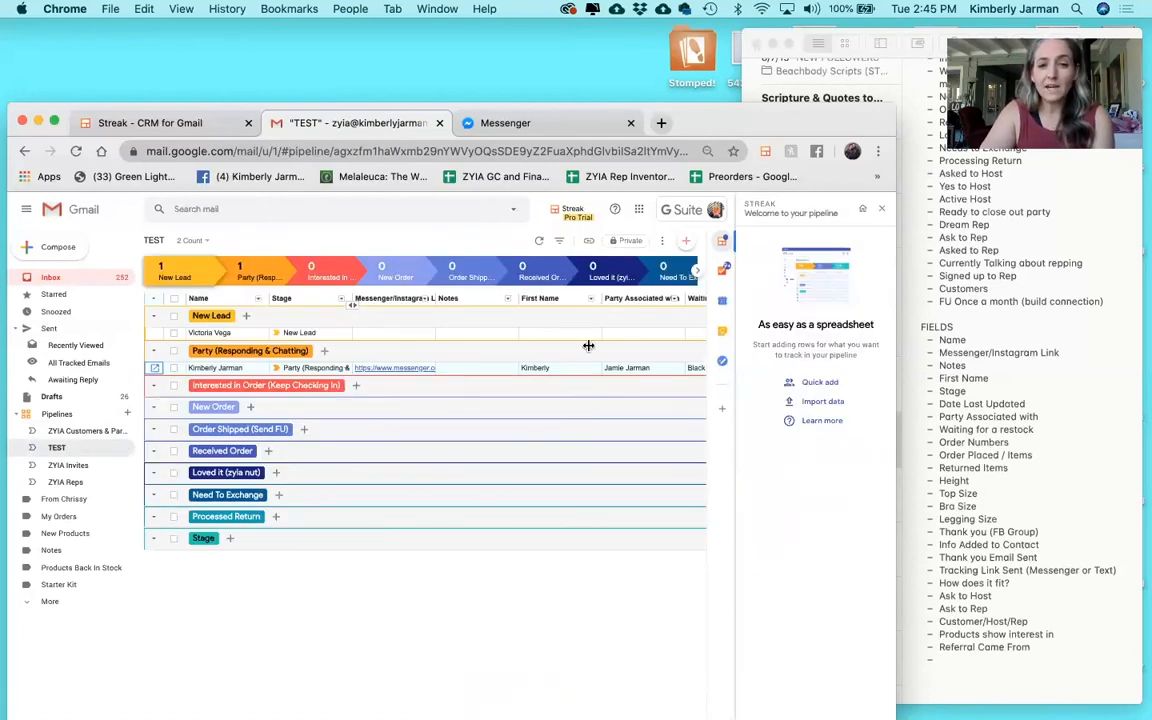
pyautogui.hscroll(5, 586, 363)
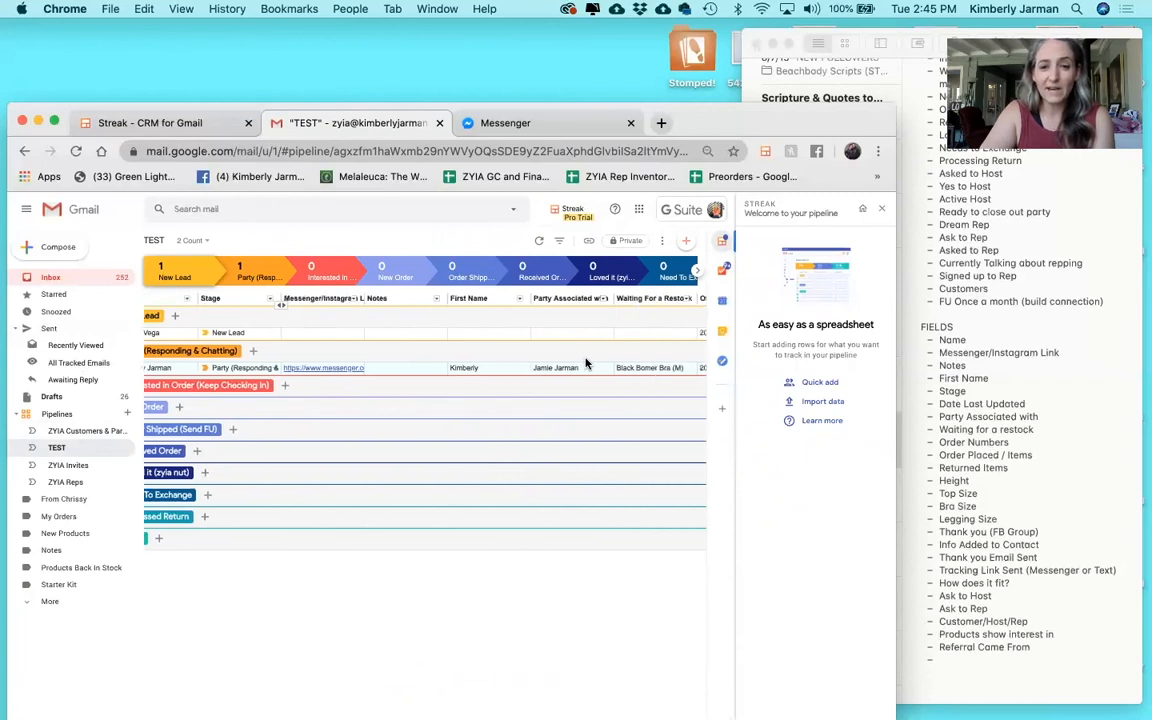
pyautogui.click(587, 333)
pyautogui.click(587, 333)
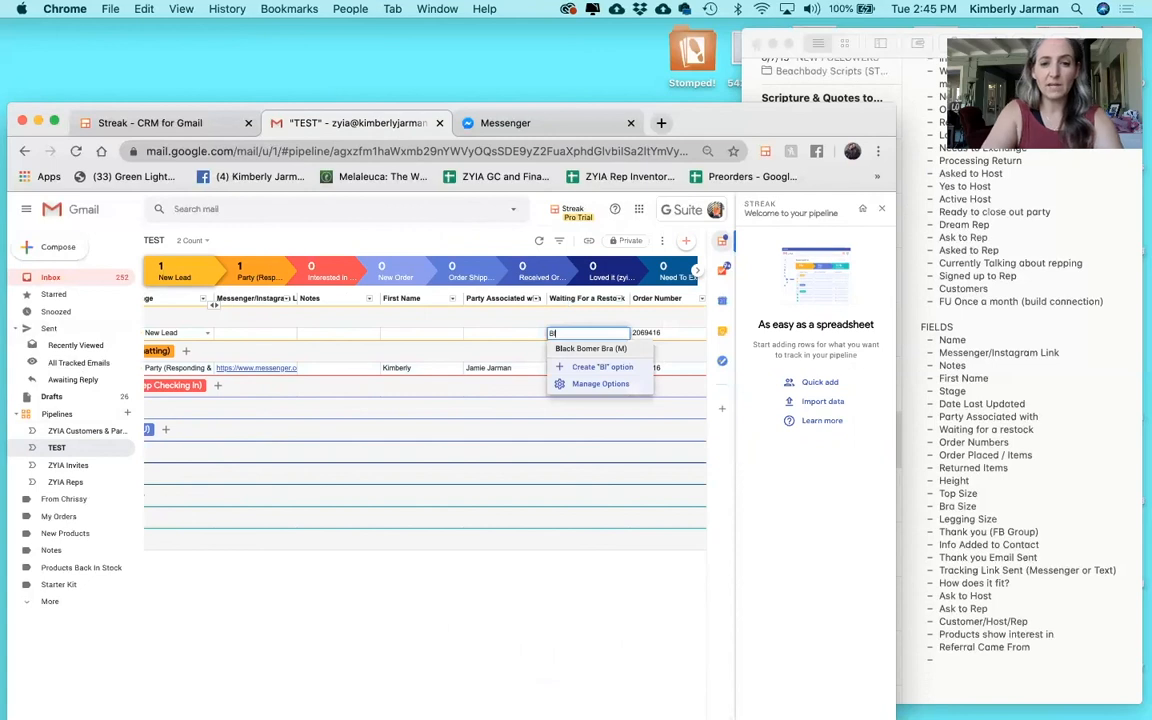
pyautogui.click(588, 348)
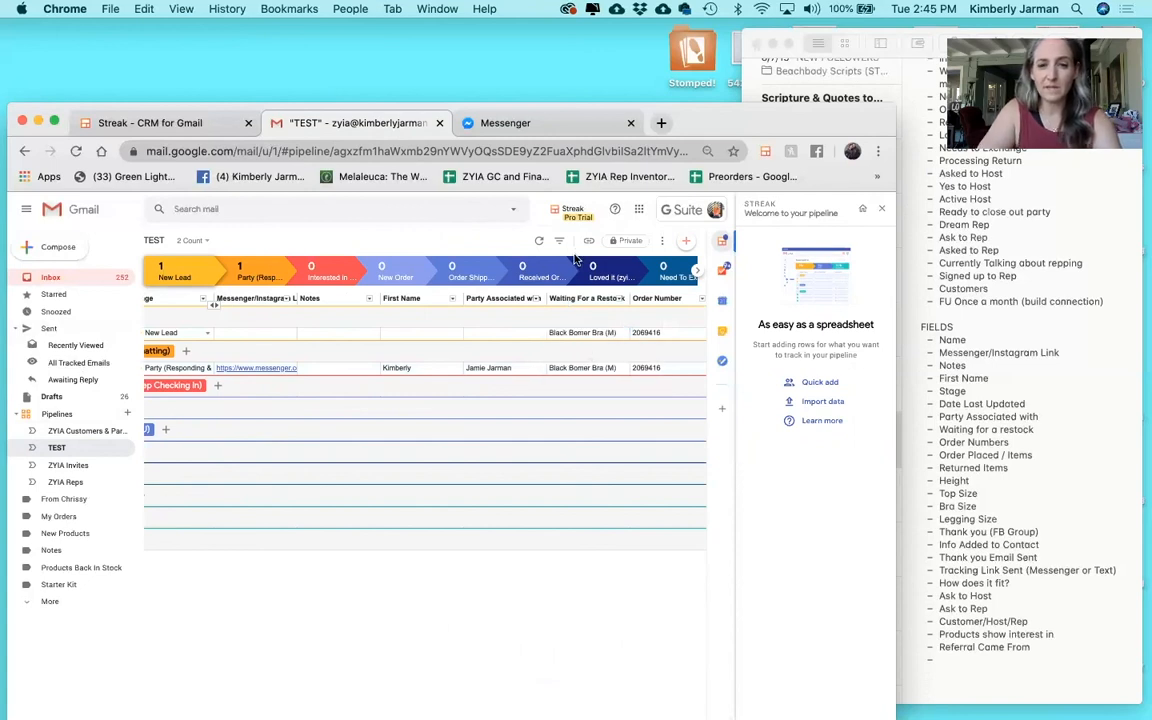
# Group the pipeline's boxes by the Waiting For a Restock column.
pyautogui.click(620, 299)
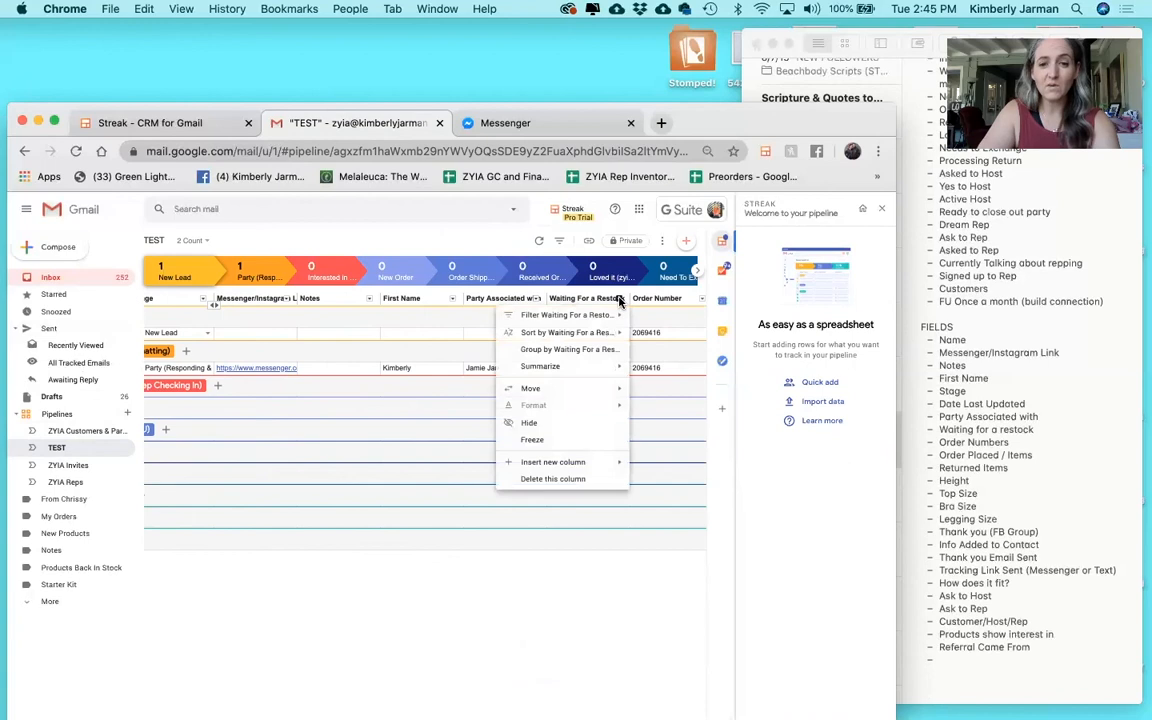
pyautogui.click(590, 350)
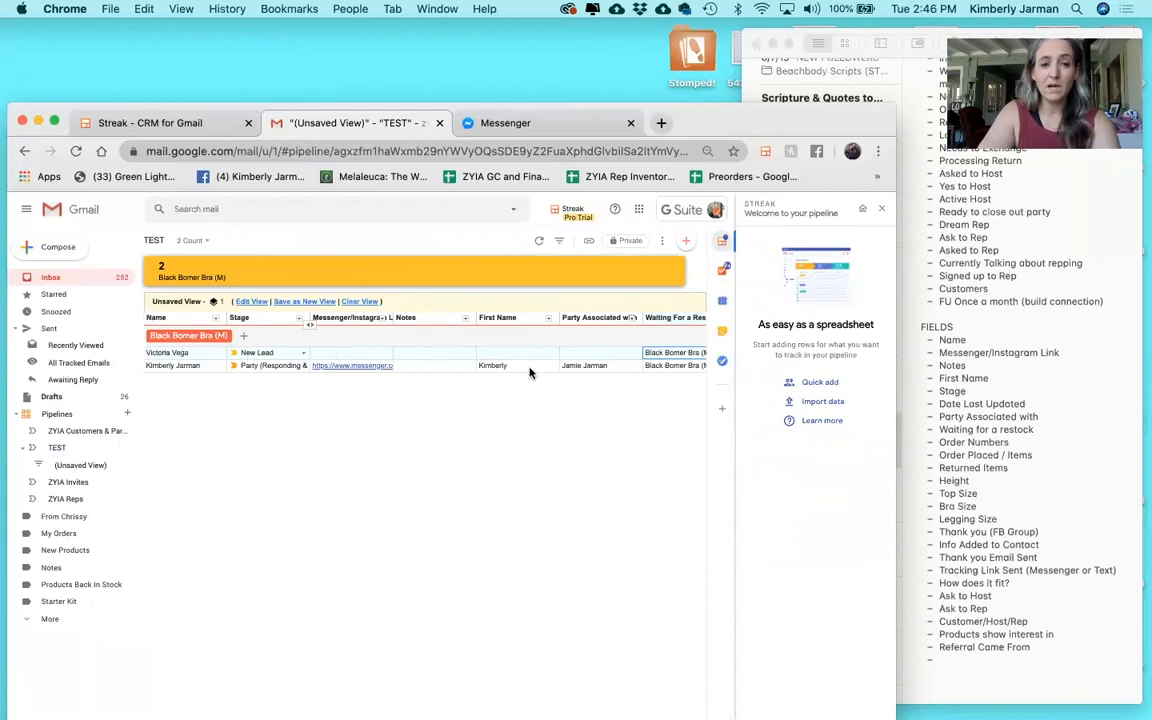
pyautogui.hscroll(2, 685, 320)
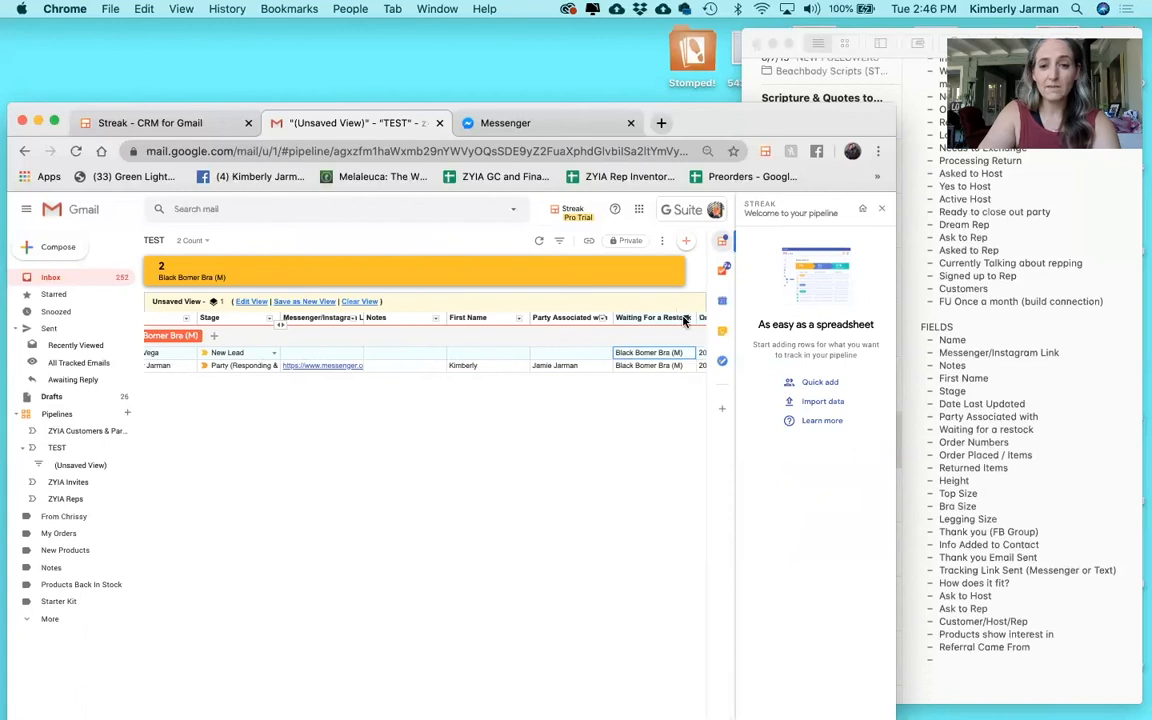
pyautogui.click(686, 319)
pyautogui.click(375, 305)
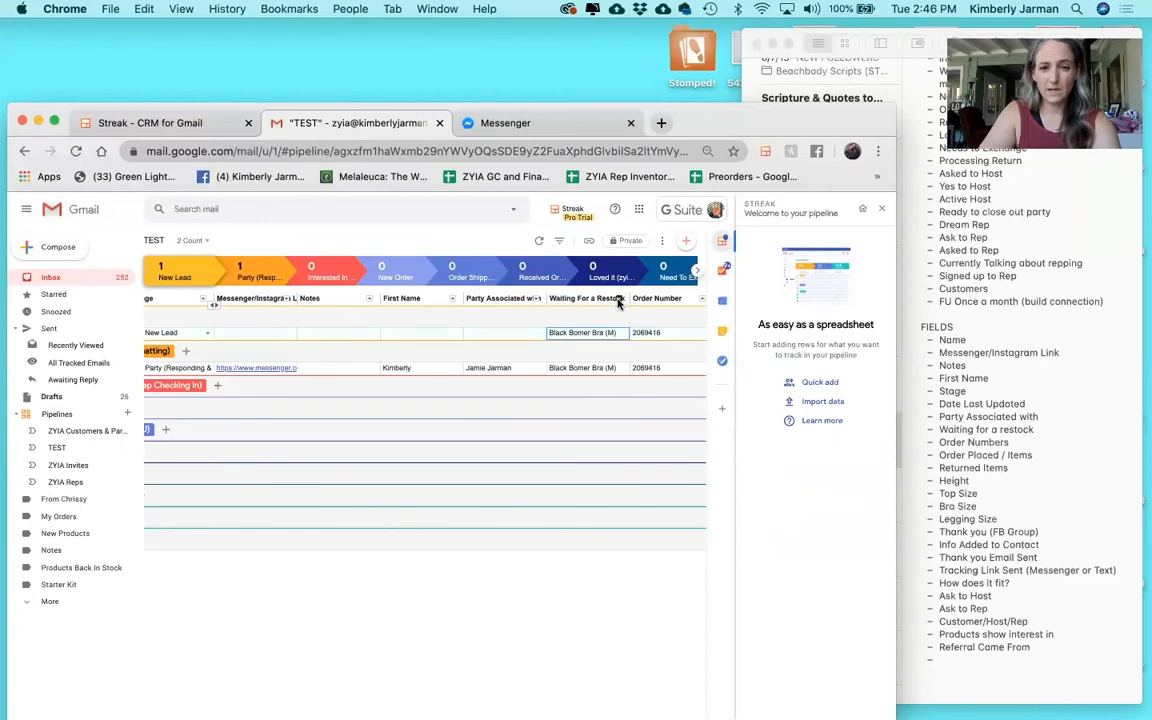
# Filter the Waiting For a Restock column to Black Bomer Bra (M) and apply it.
pyautogui.click(619, 299)
pyautogui.moveTo(588, 320)
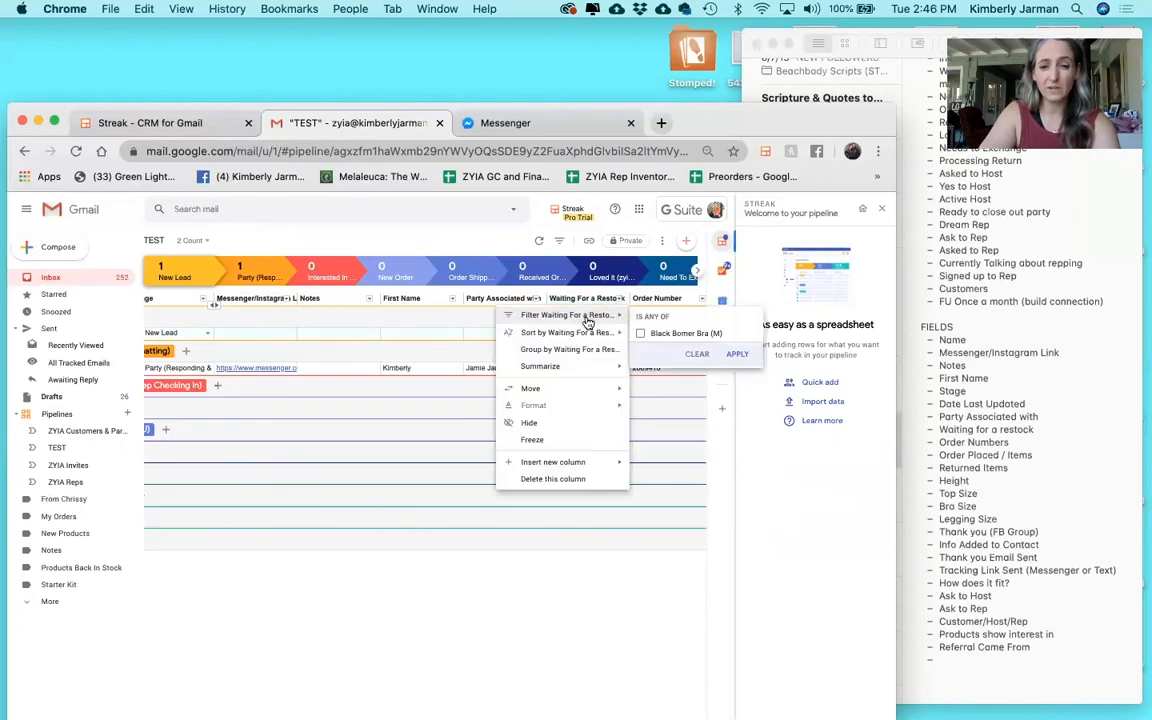
pyautogui.click(640, 333)
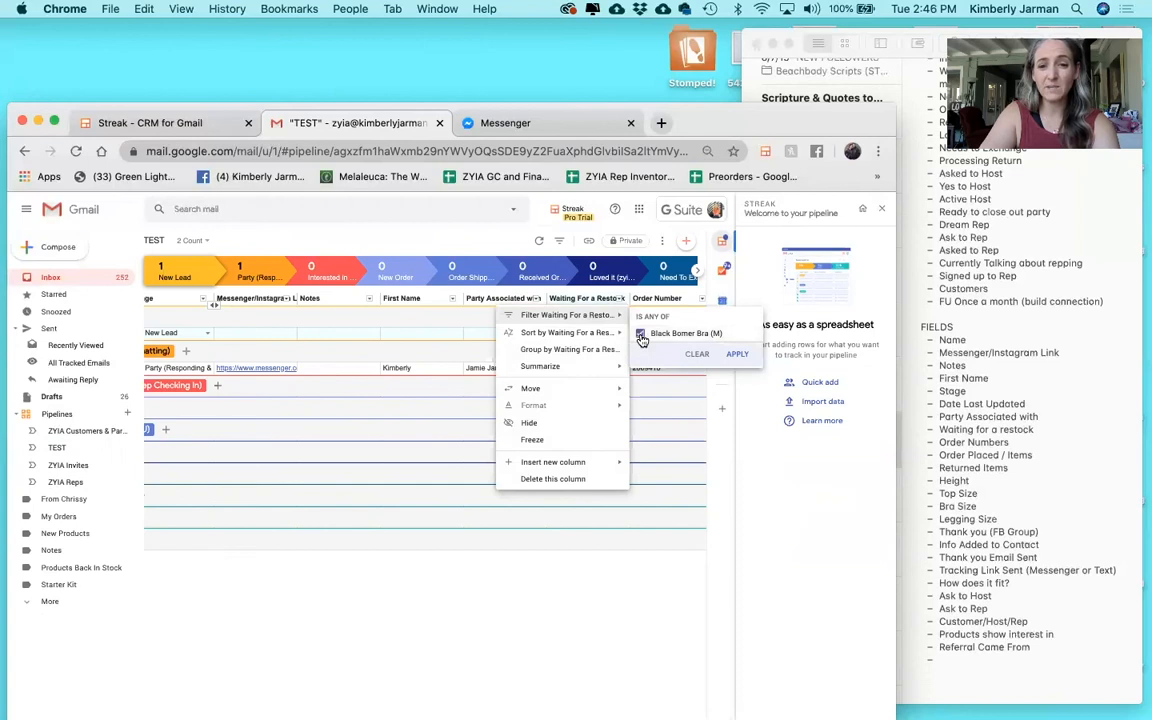
pyautogui.click(737, 356)
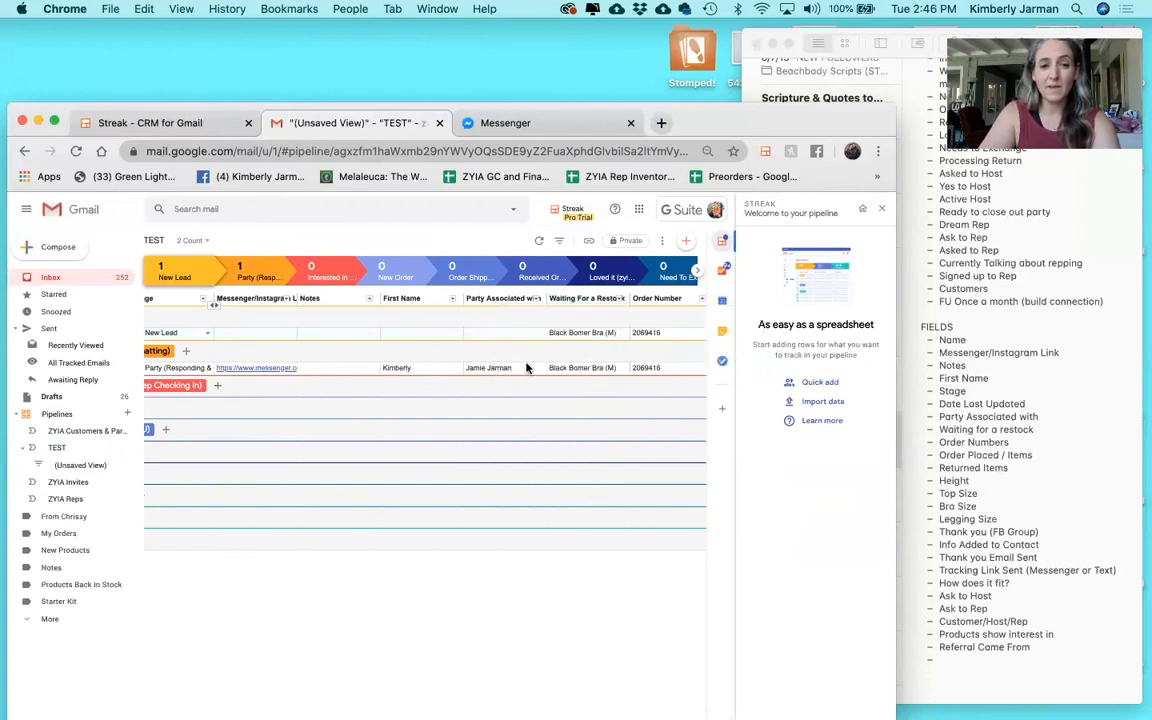
pyautogui.hscroll(-2, 446, 370)
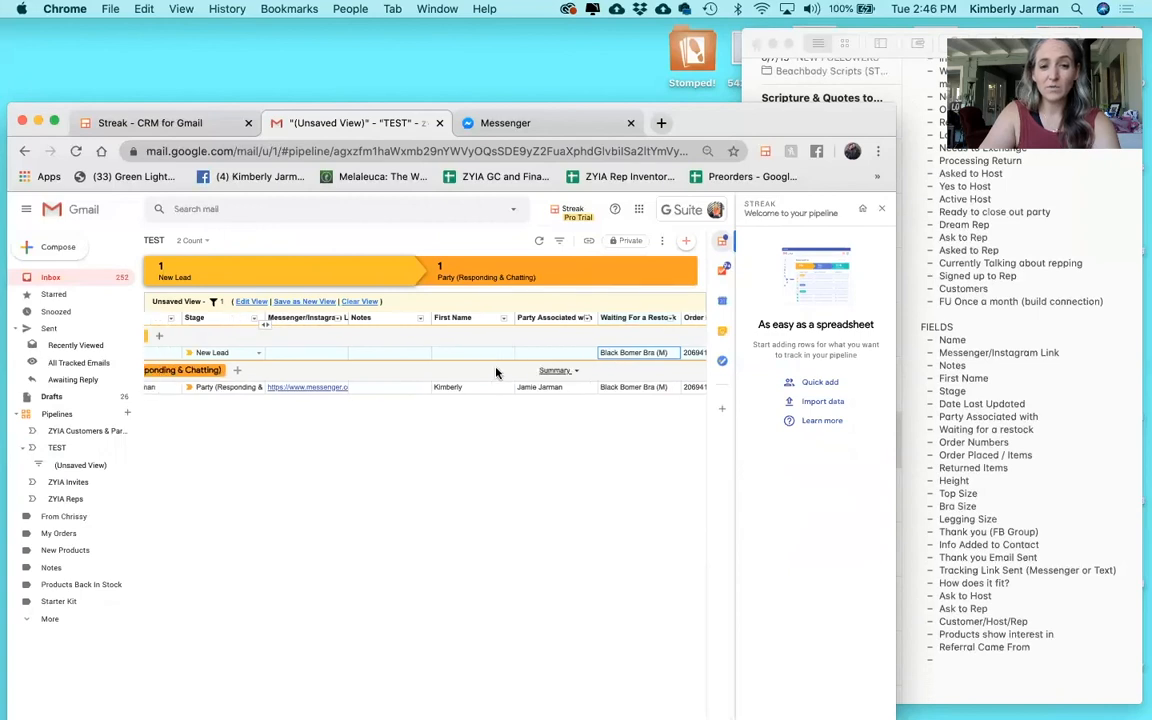
pyautogui.click(316, 389)
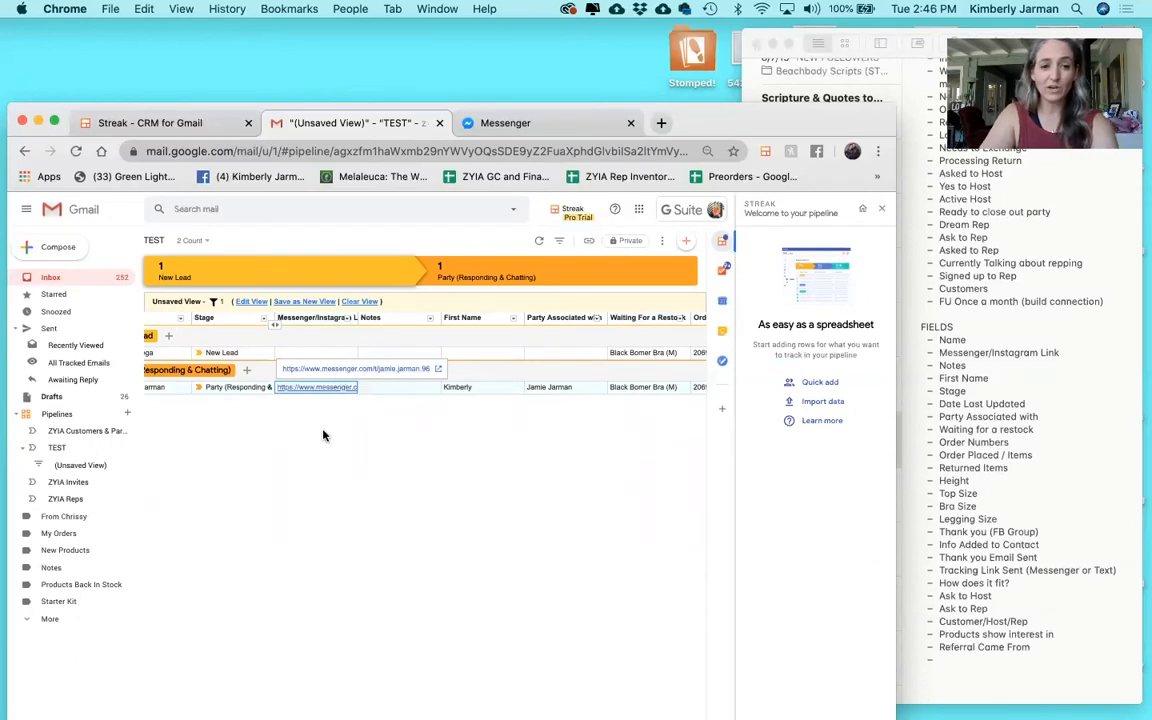
# Look across the filtered boxes' columns, then open the Party (Responding & Chatting) box's record.
pyautogui.hscroll(-4, 324, 432)
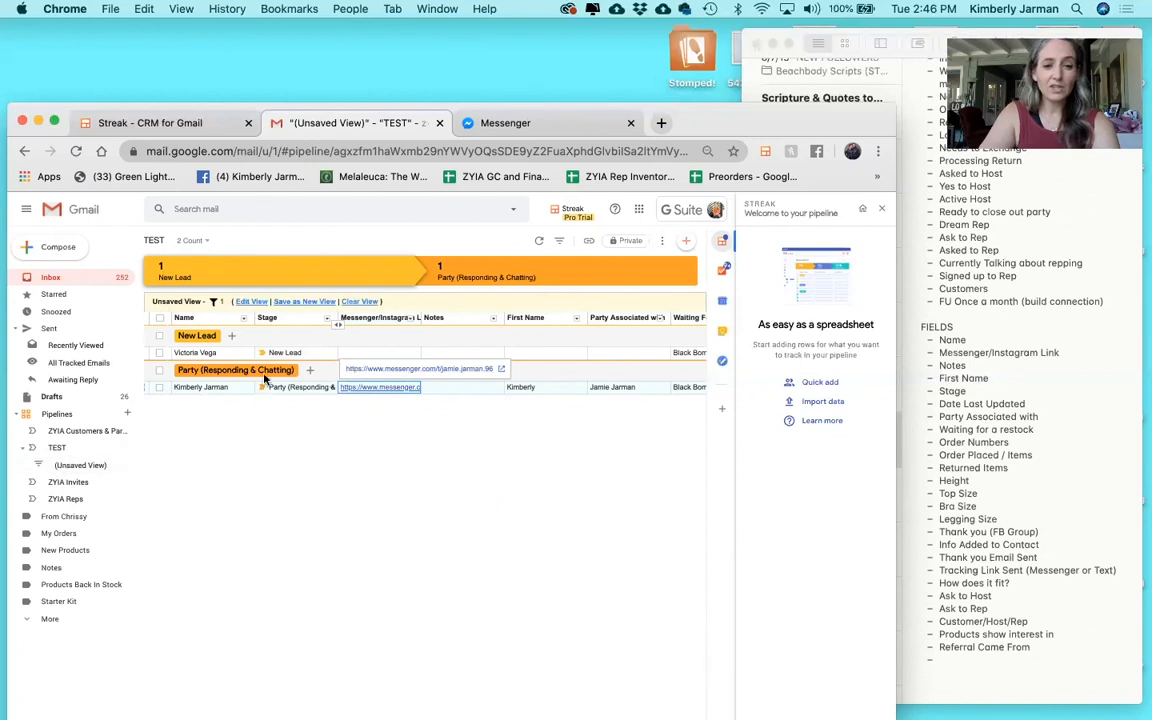
pyautogui.hscroll(5, 335, 360)
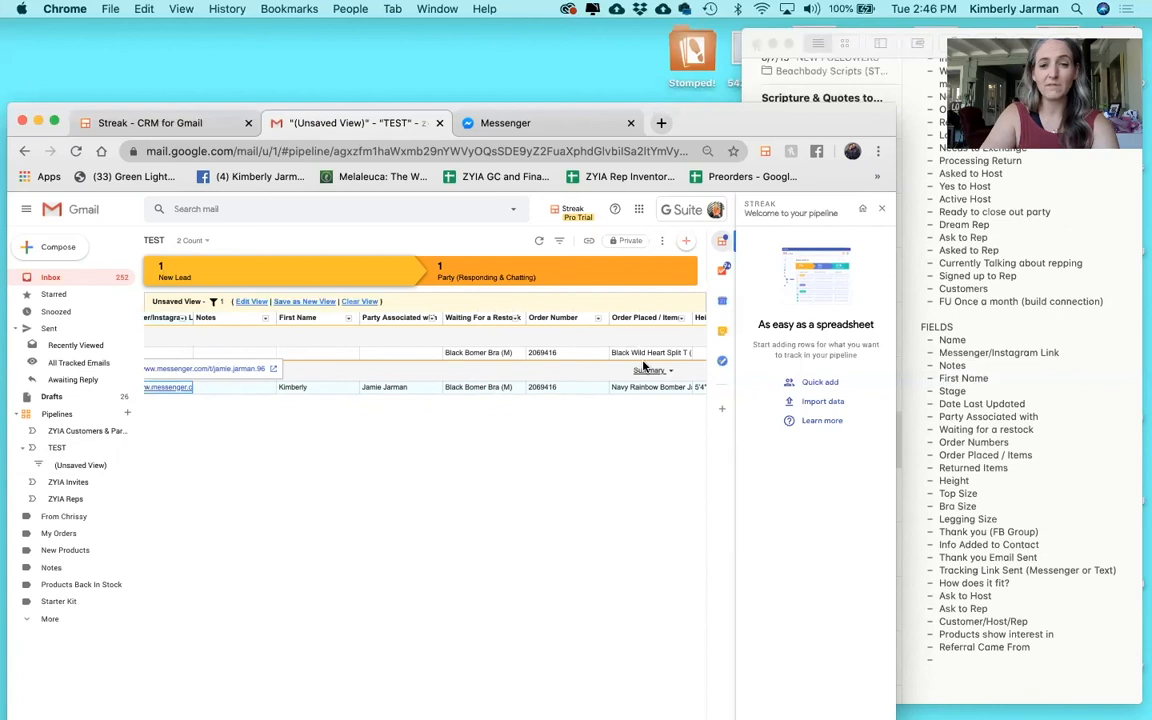
pyautogui.hscroll(4, 643, 367)
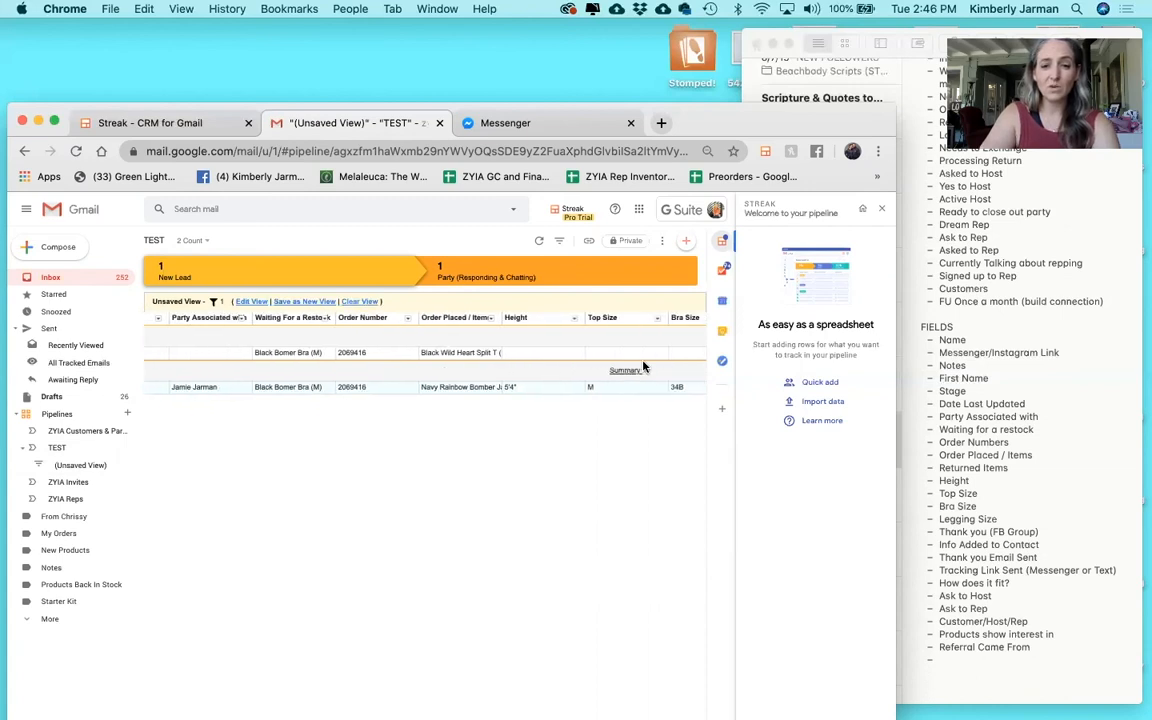
pyautogui.hscroll(5, 643, 367)
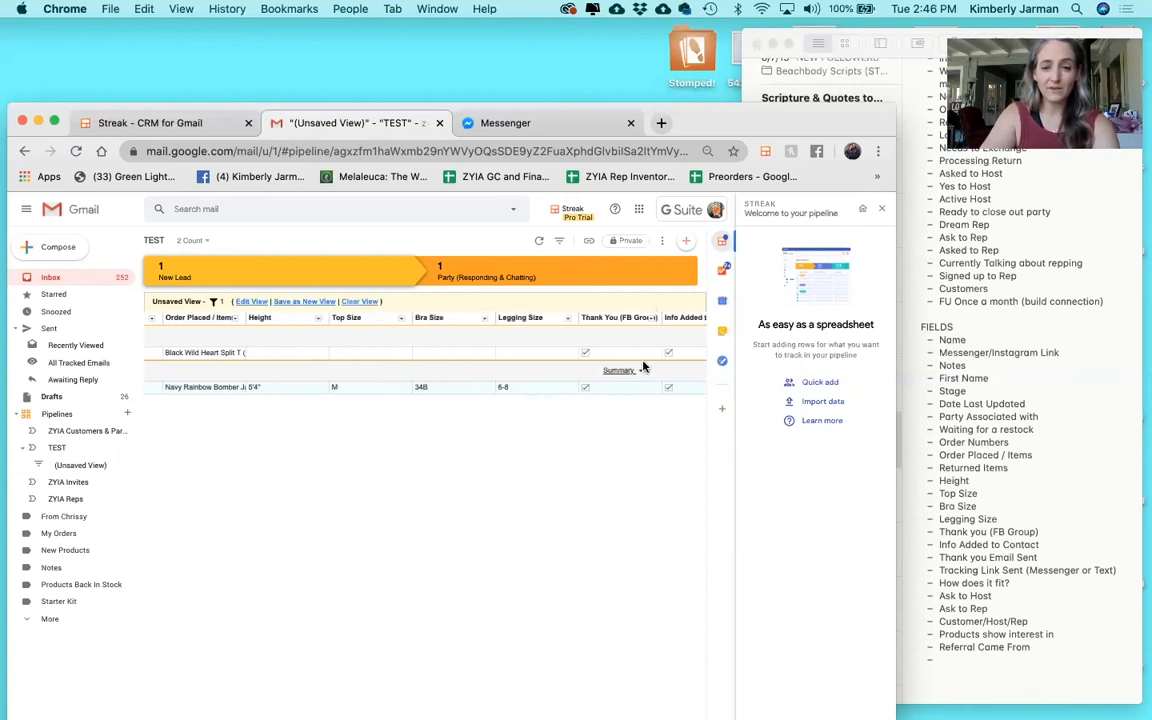
pyautogui.hscroll(-7, 643, 367)
pyautogui.hscroll(-7, 643, 367)
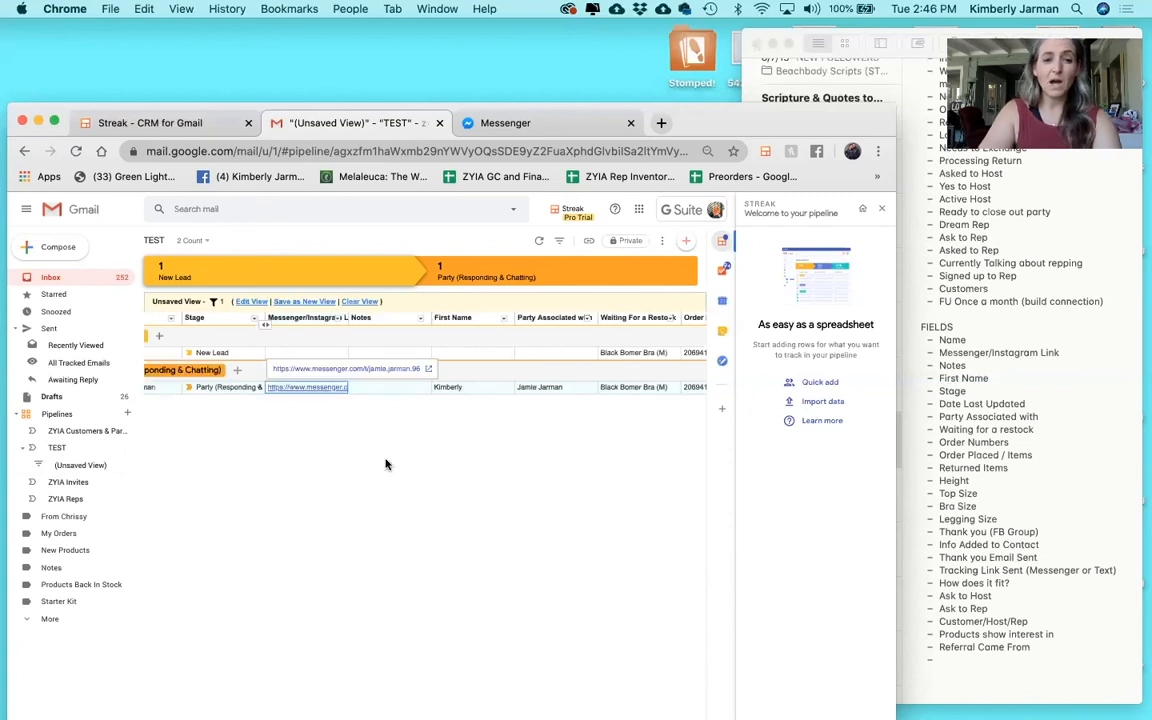
pyautogui.hscroll(-1, 387, 464)
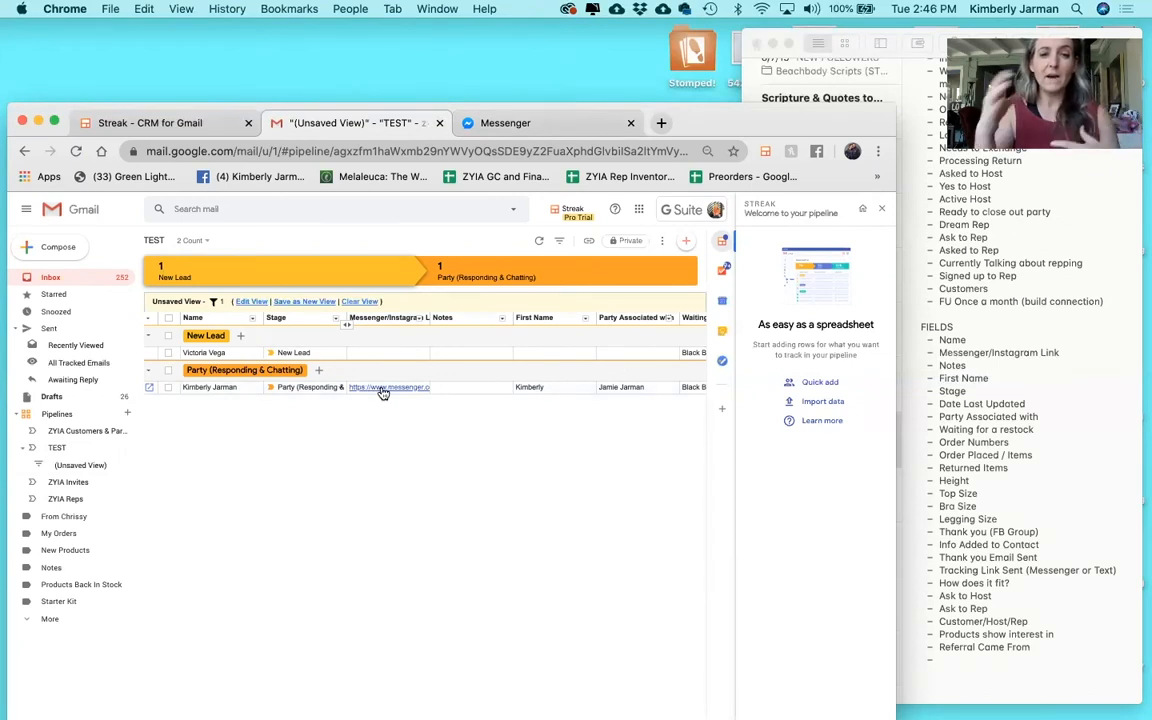
pyautogui.click(464, 391)
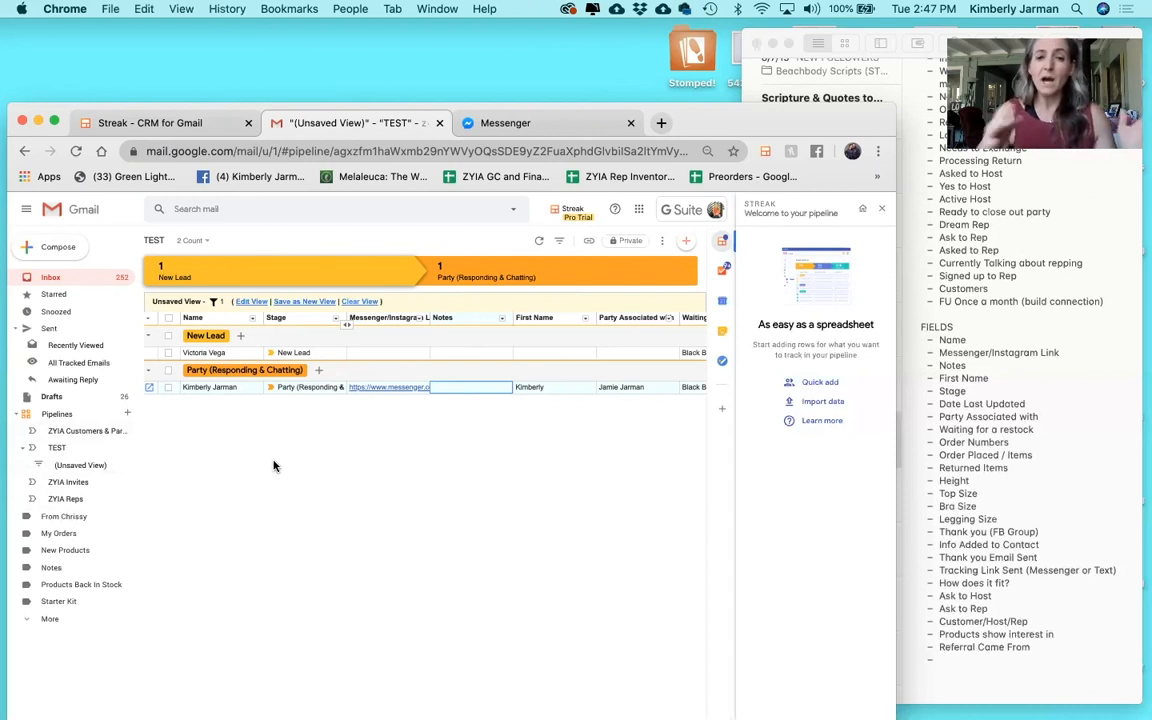
pyautogui.click(150, 388)
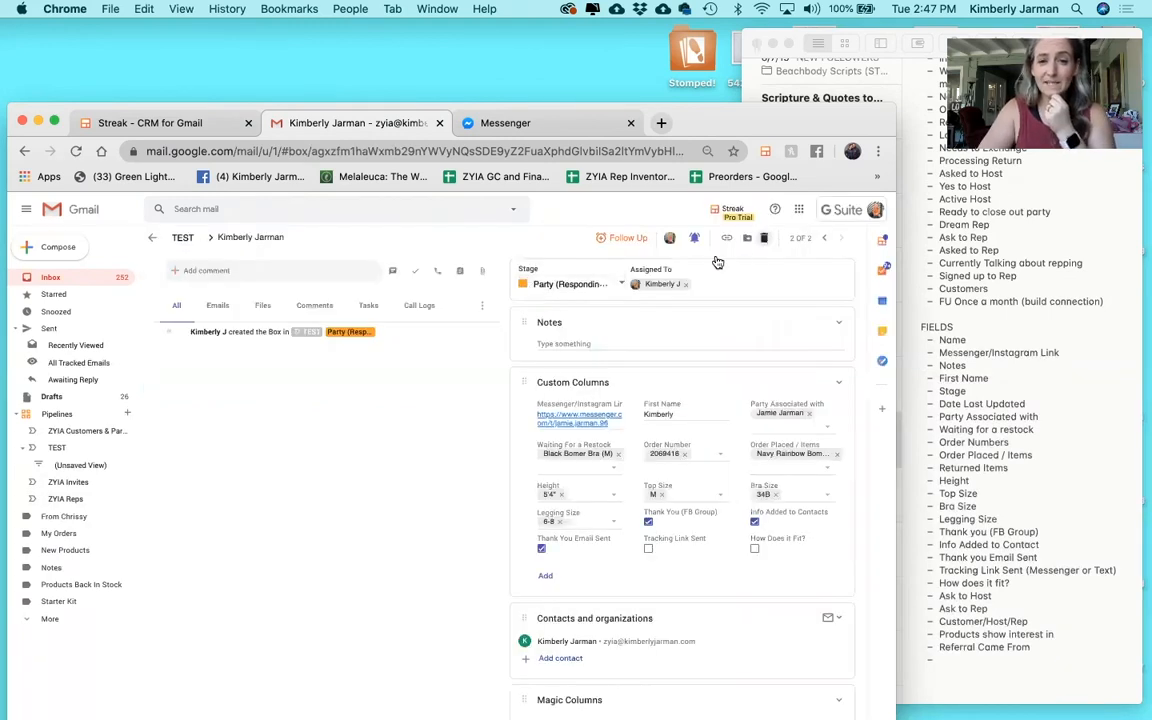
# Change the box's stage to New Order and return to the TEST pipeline table.
pyautogui.click(590, 284)
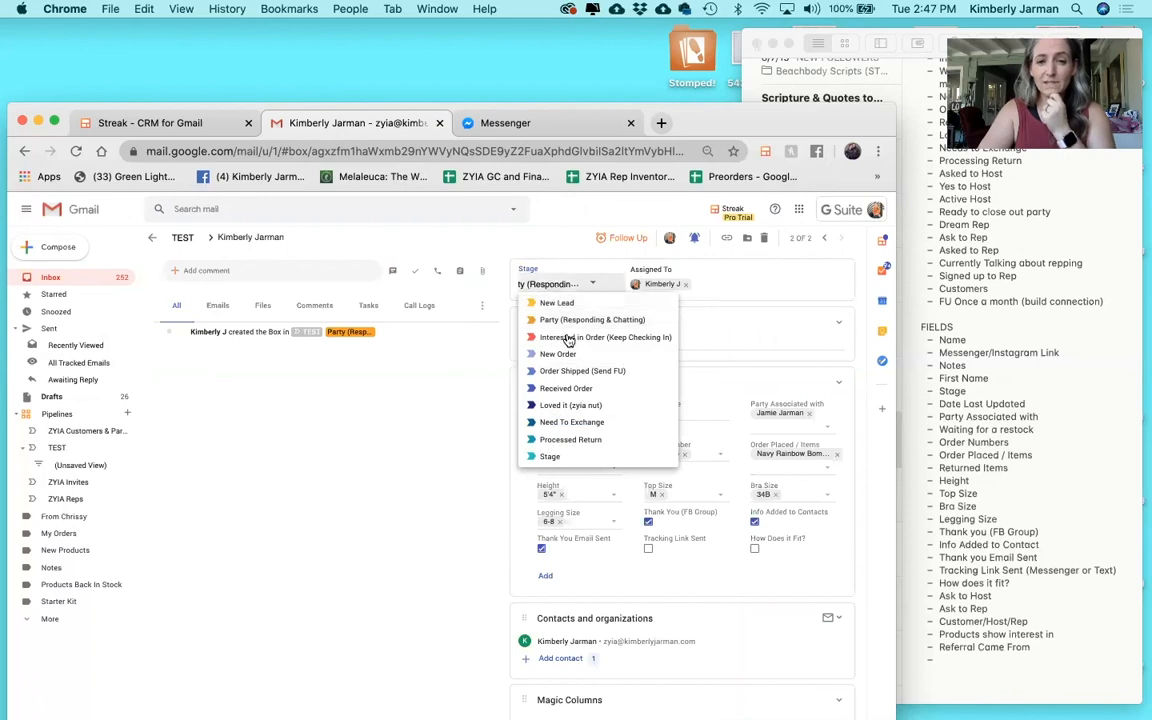
pyautogui.click(560, 354)
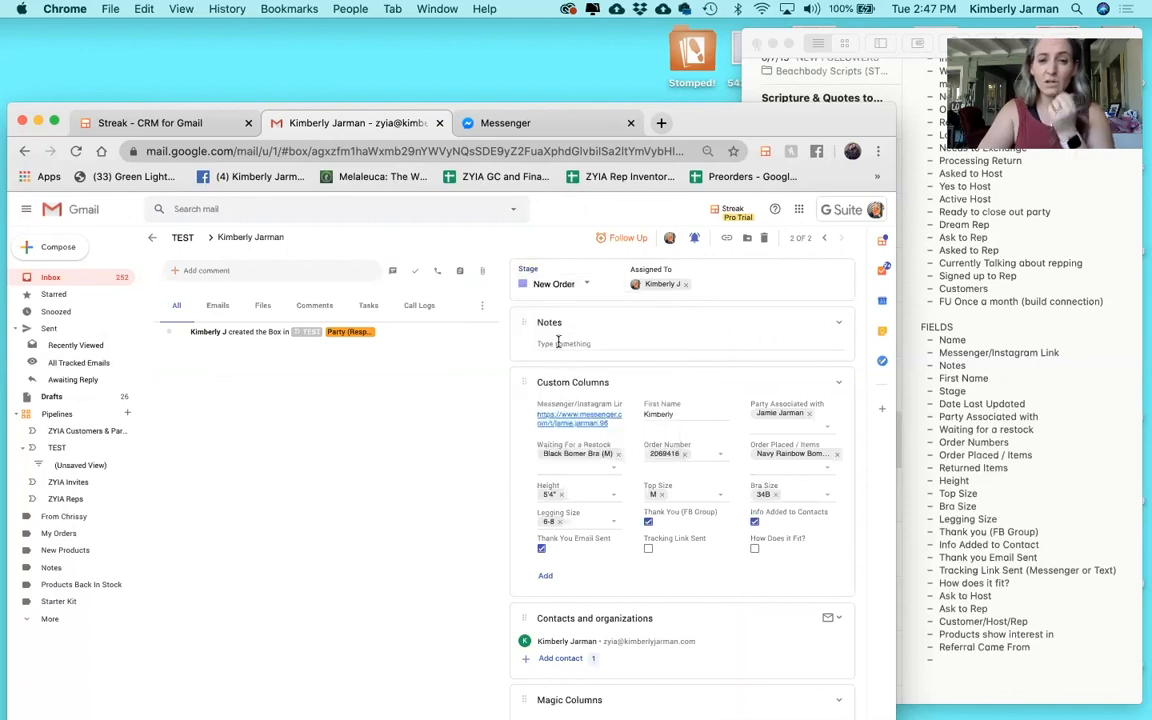
pyautogui.click(155, 240)
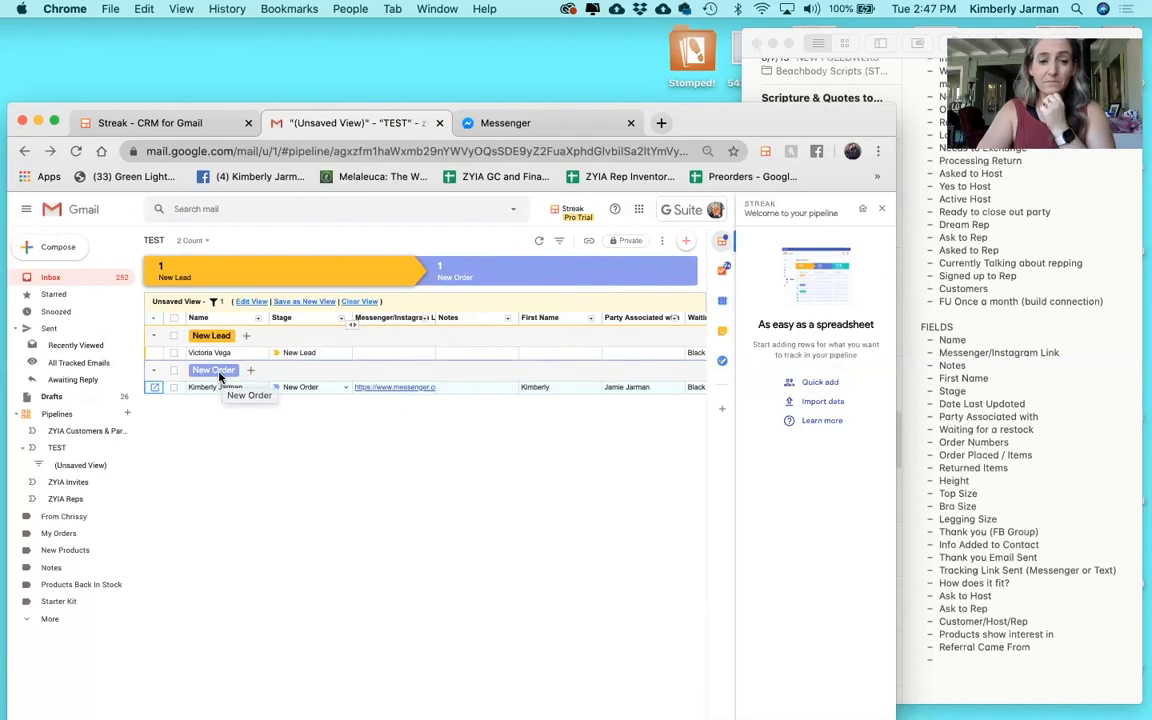
# Clear the filter and move the New Order box to Order Shipped (Send FU).
pyautogui.click(373, 302)
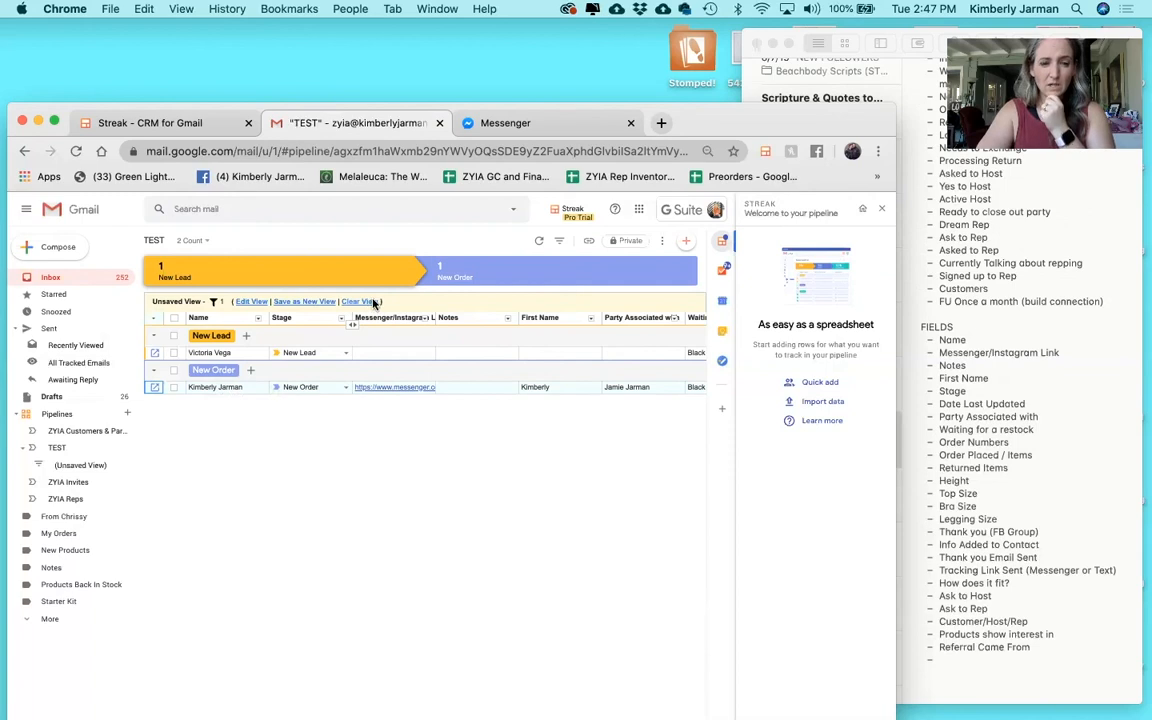
pyautogui.hscroll(-3, 348, 380)
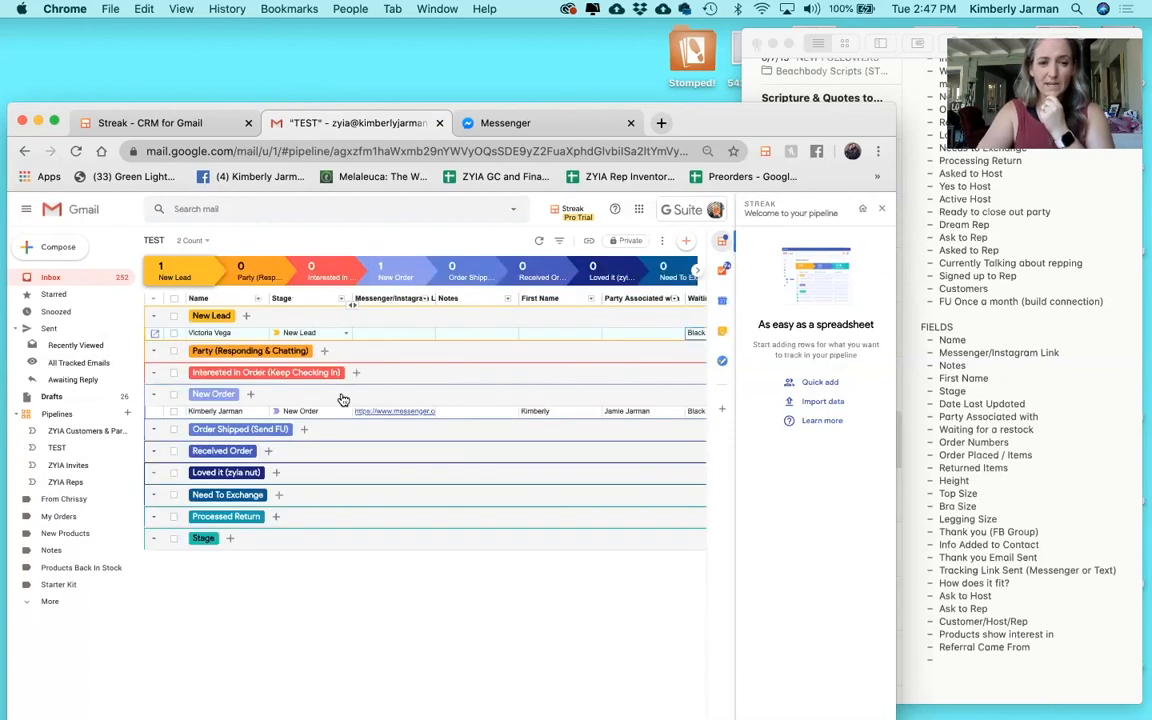
pyautogui.click(320, 412)
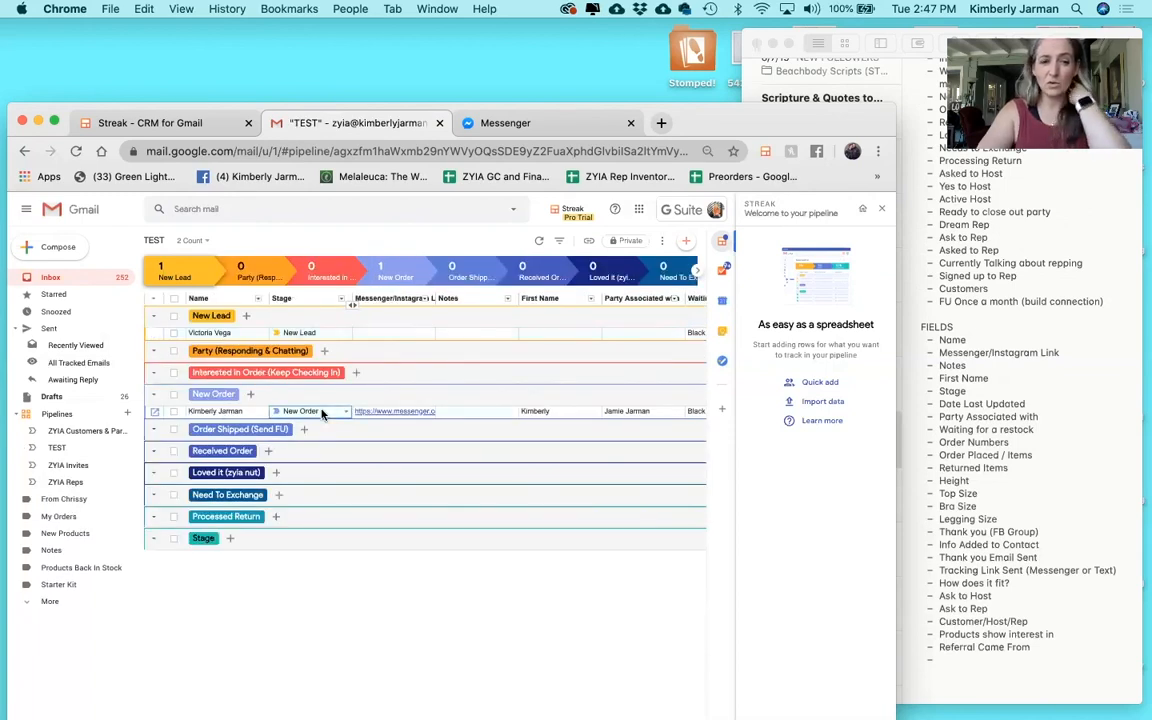
pyautogui.click(322, 413)
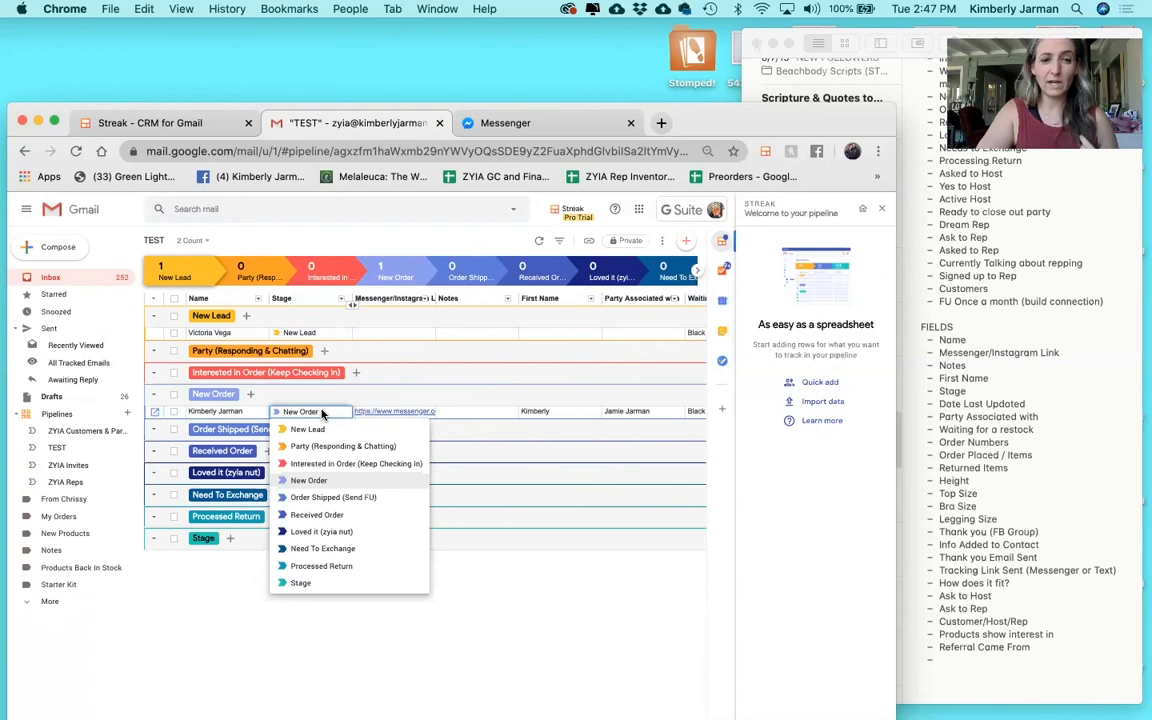
pyautogui.click(316, 499)
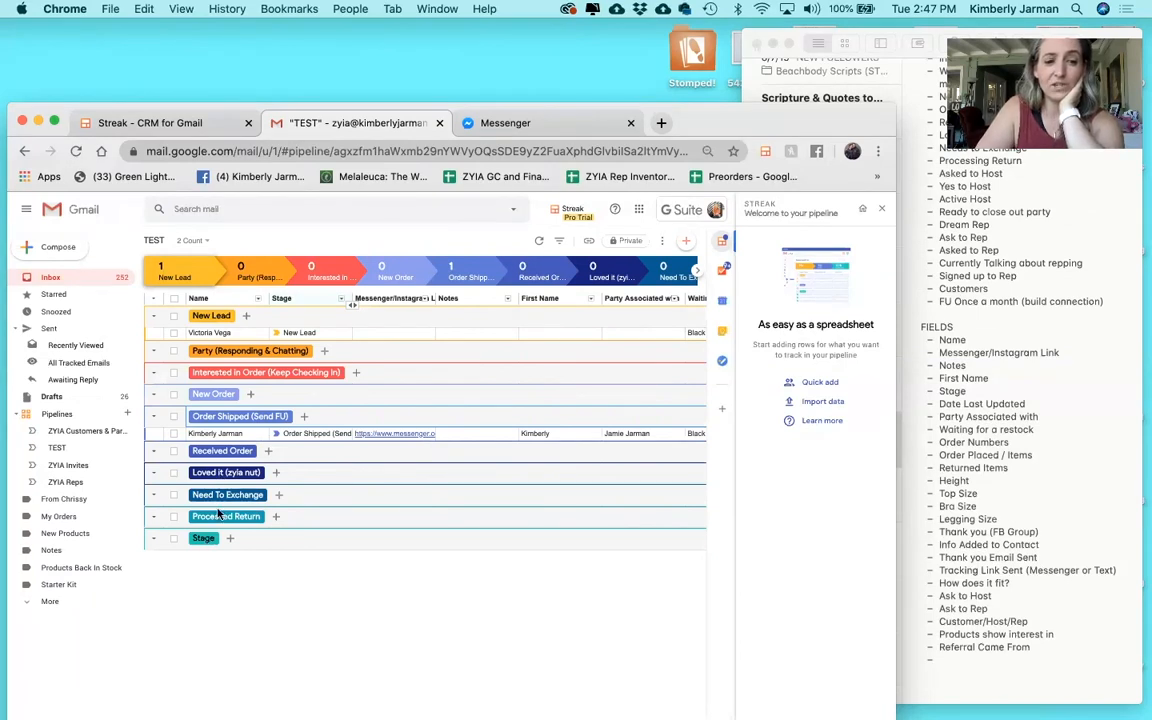
# Advance the box to Processed Return and close the Streak welcome panel.
pyautogui.click(305, 436)
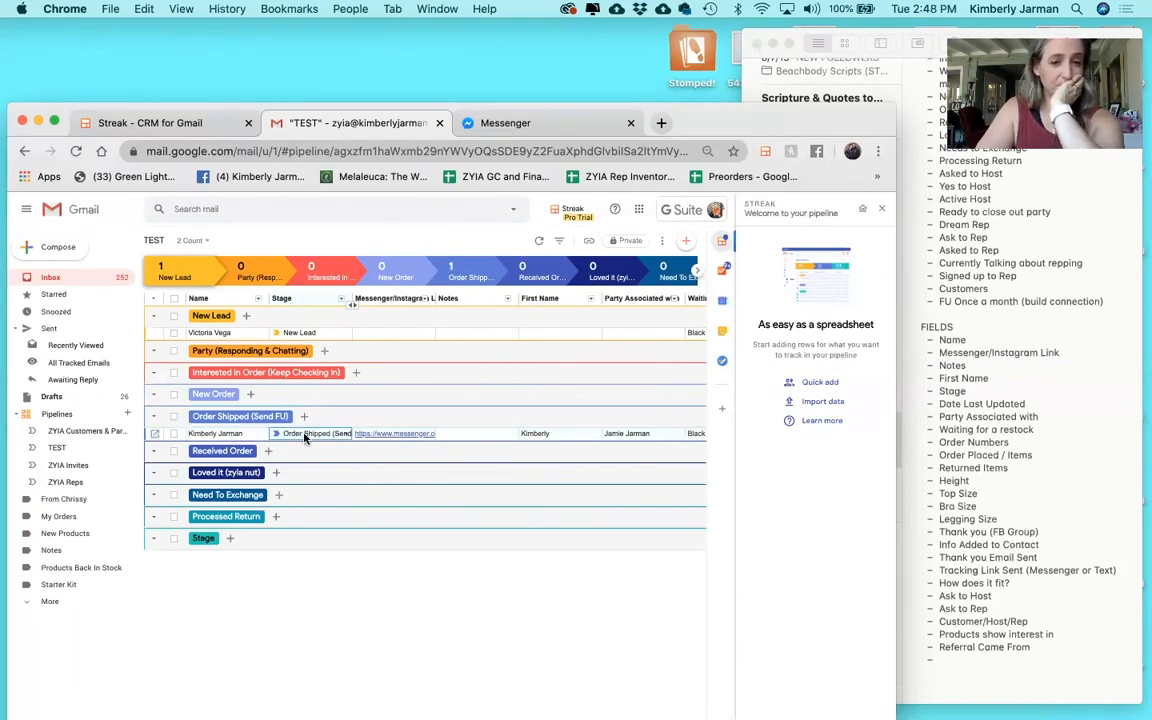
pyautogui.click(305, 436)
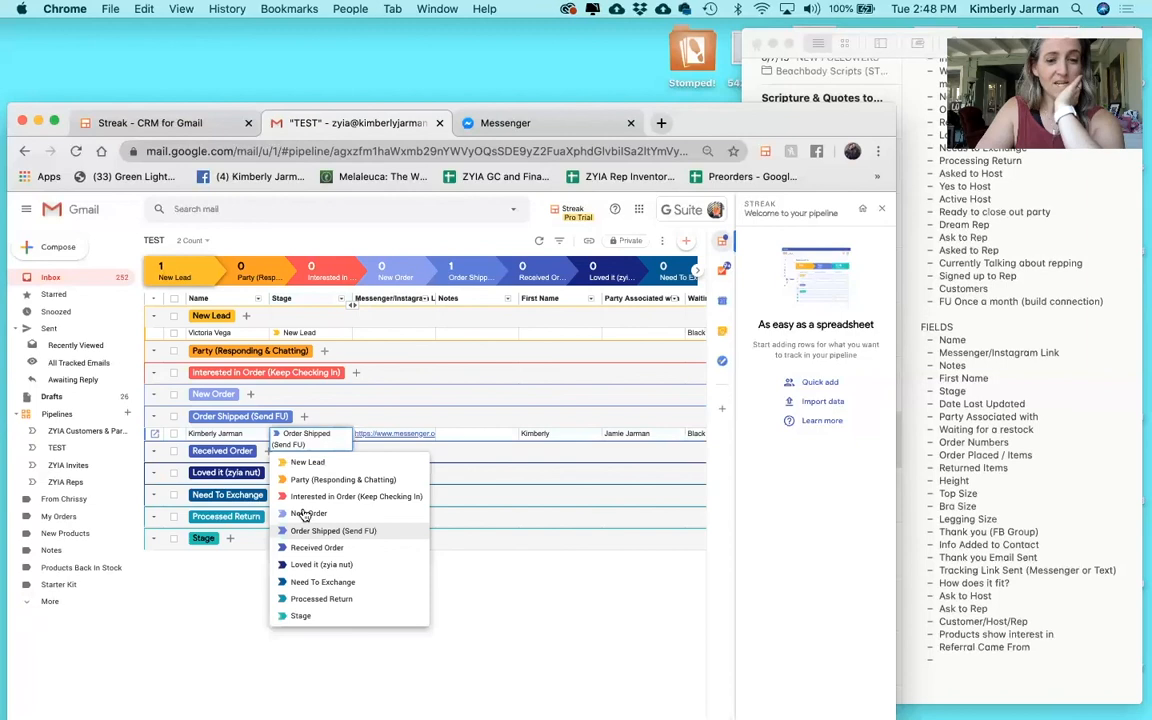
pyautogui.click(308, 599)
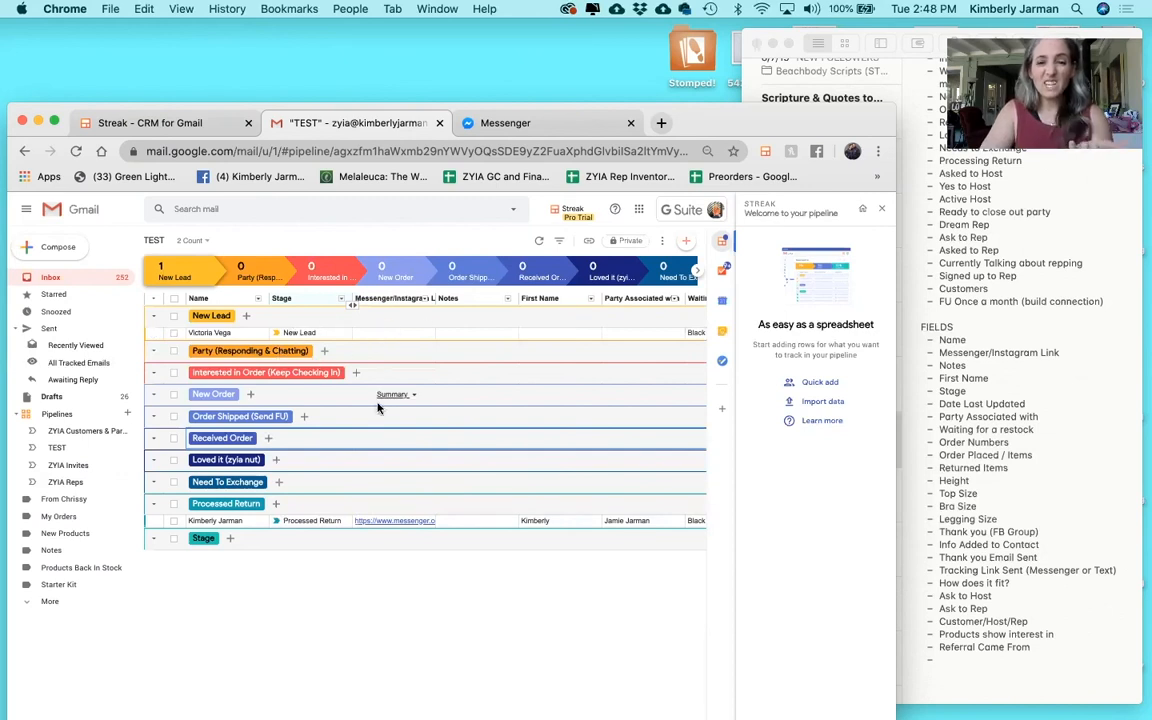
pyautogui.click(884, 211)
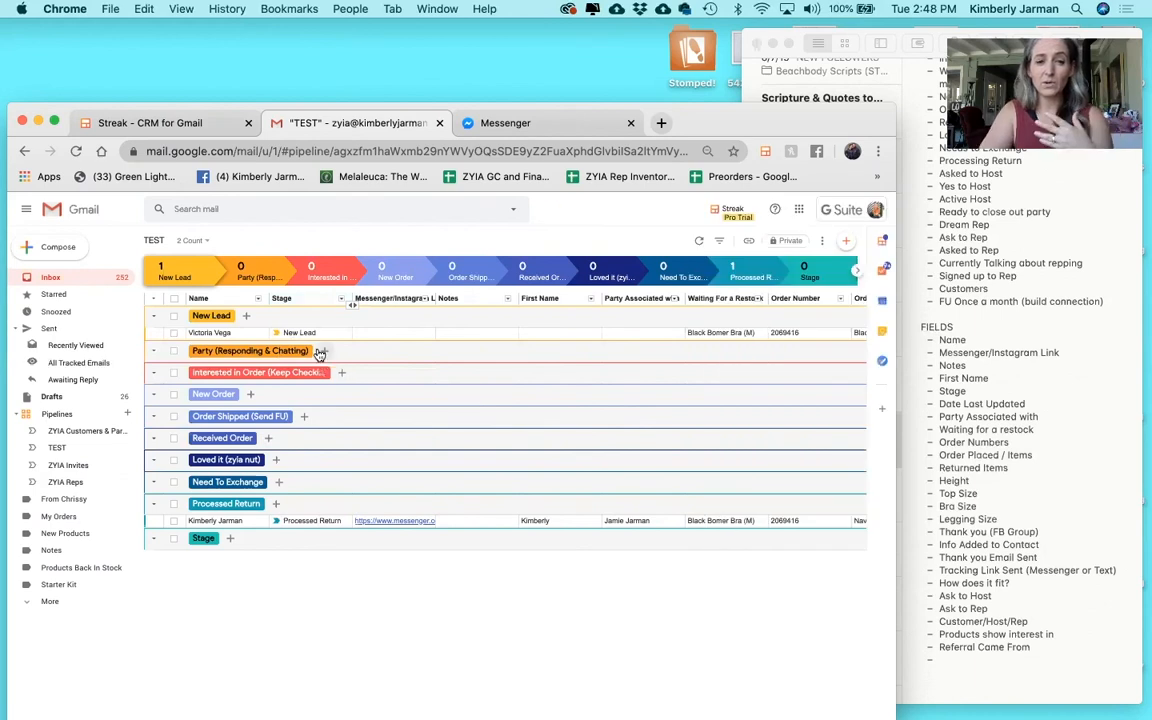
# Move the Processed Return box to the Need To Exchange stage.
pyautogui.click(156, 526)
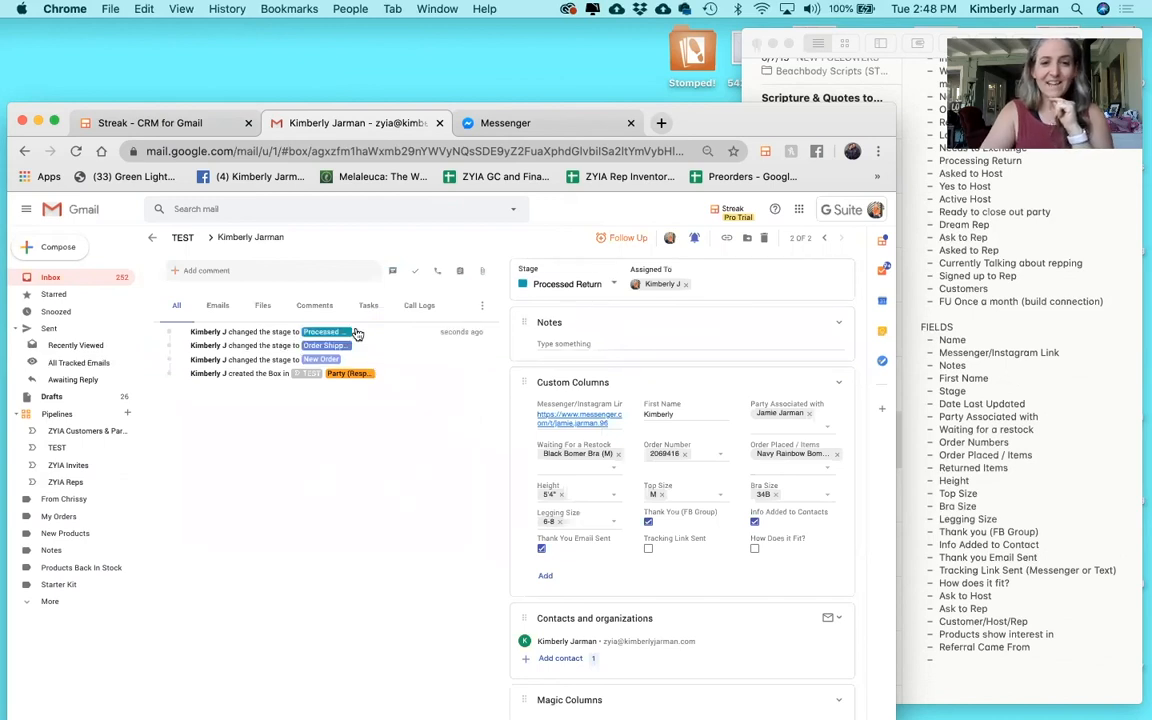
pyautogui.click(608, 285)
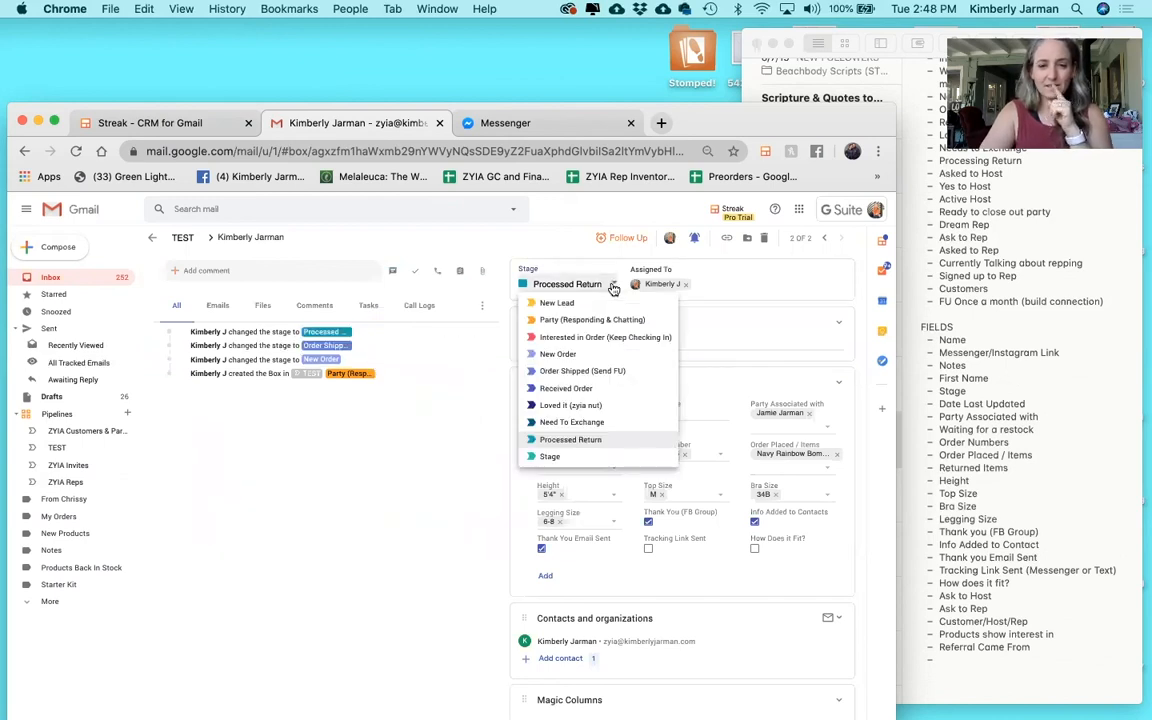
pyautogui.click(571, 419)
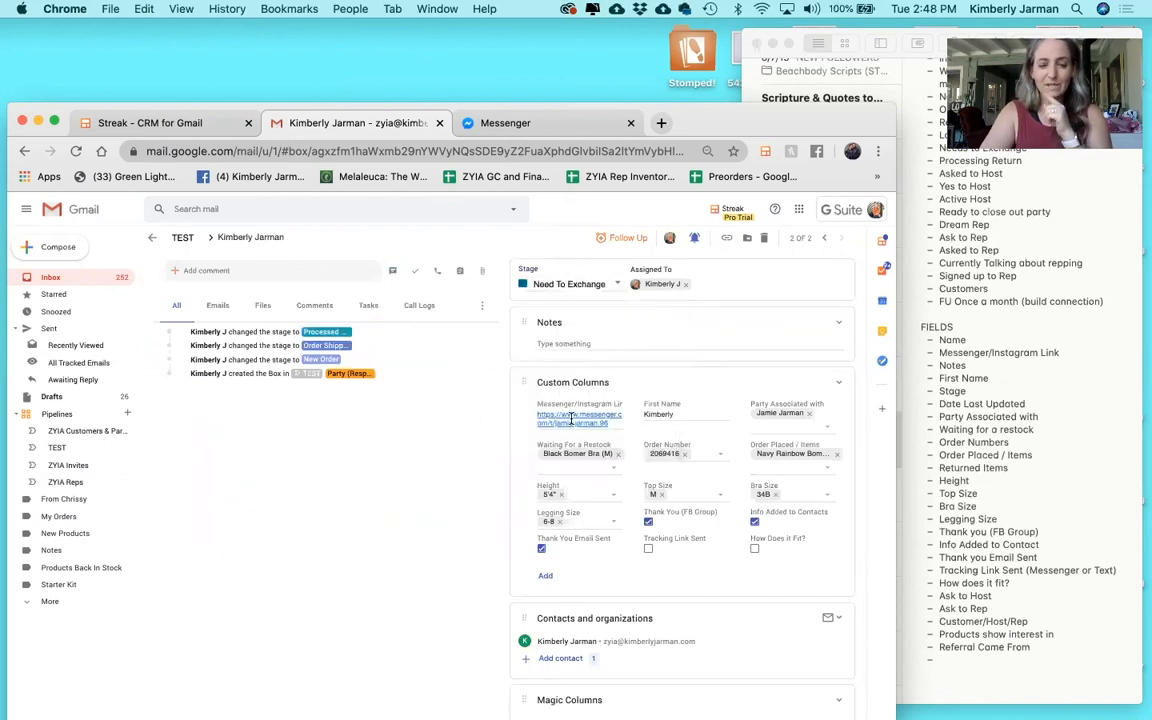
# Add a follow-up task 'Process Return and send them information' due tomorrow at 8am.
pyautogui.click(626, 240)
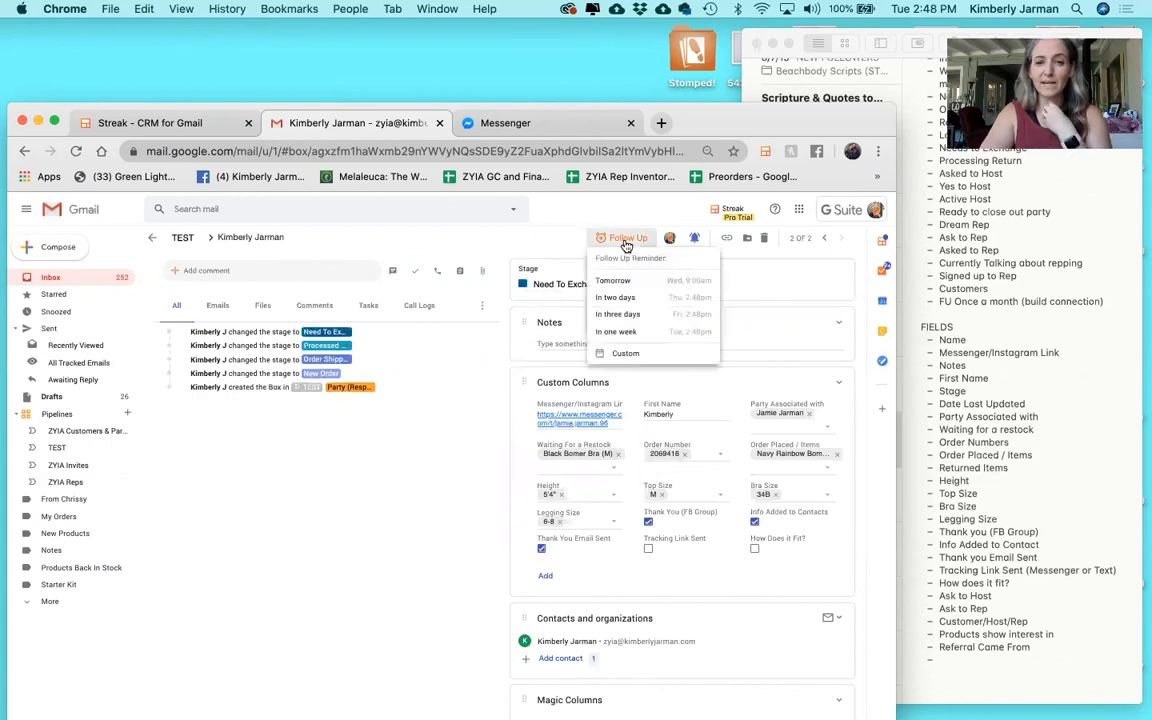
pyautogui.click(620, 282)
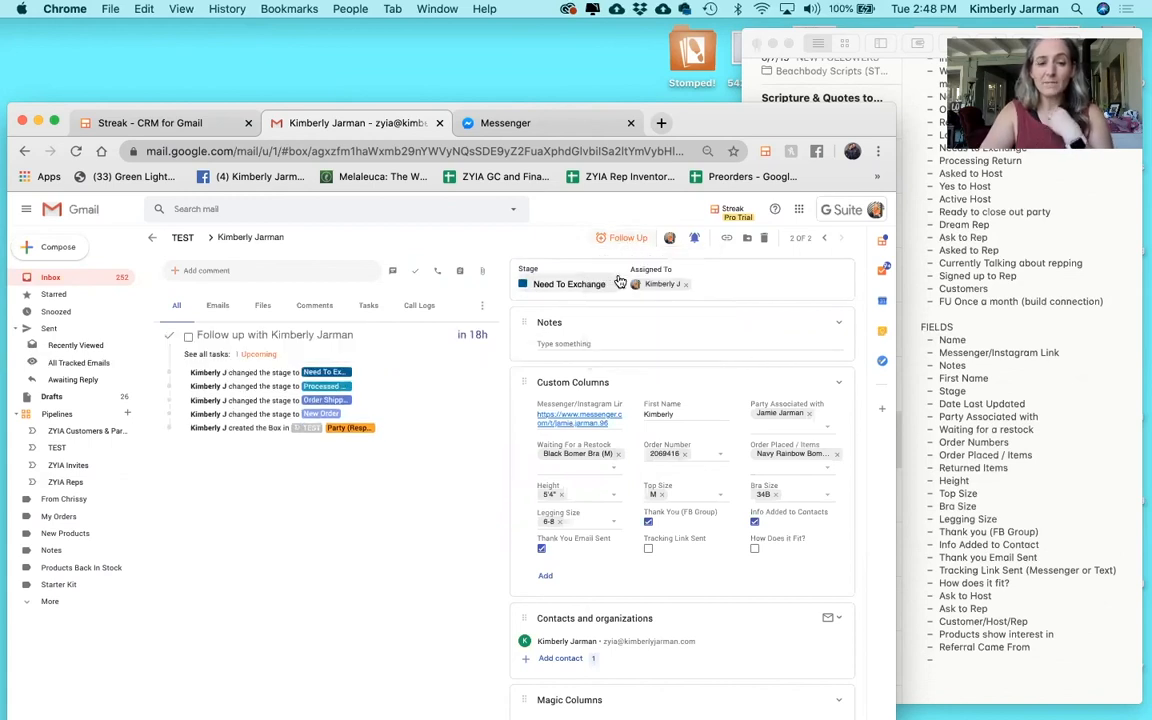
pyautogui.tripleClick(296, 334)
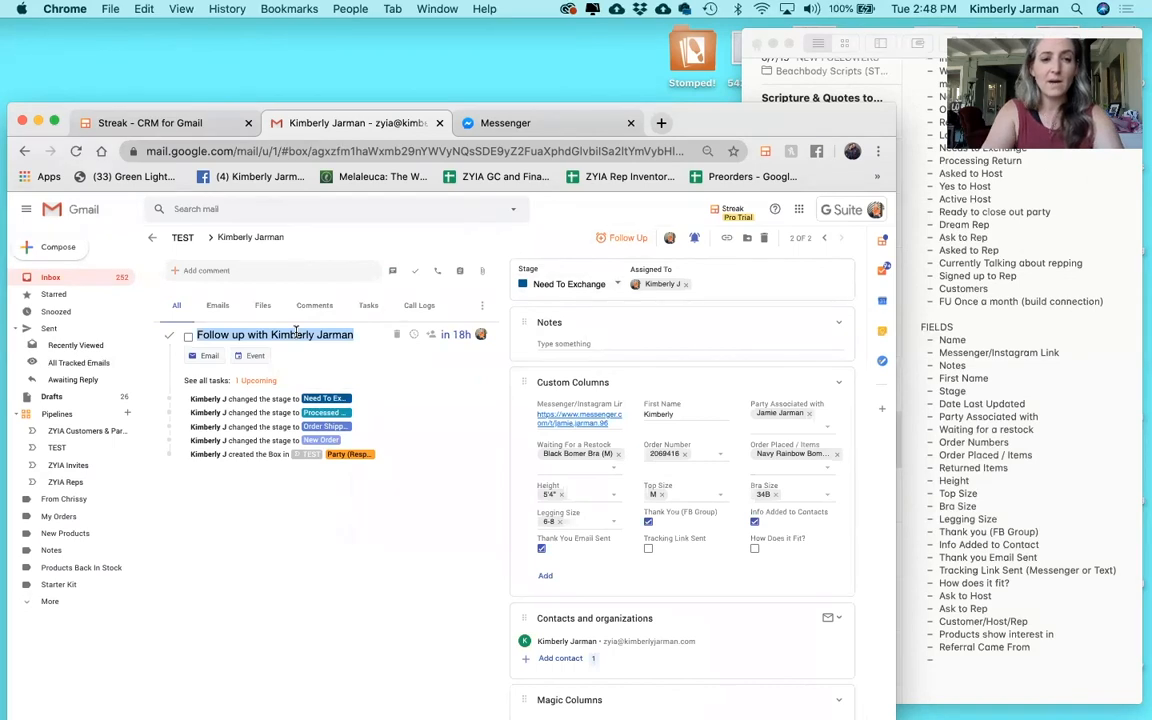
pyautogui.write('Process')
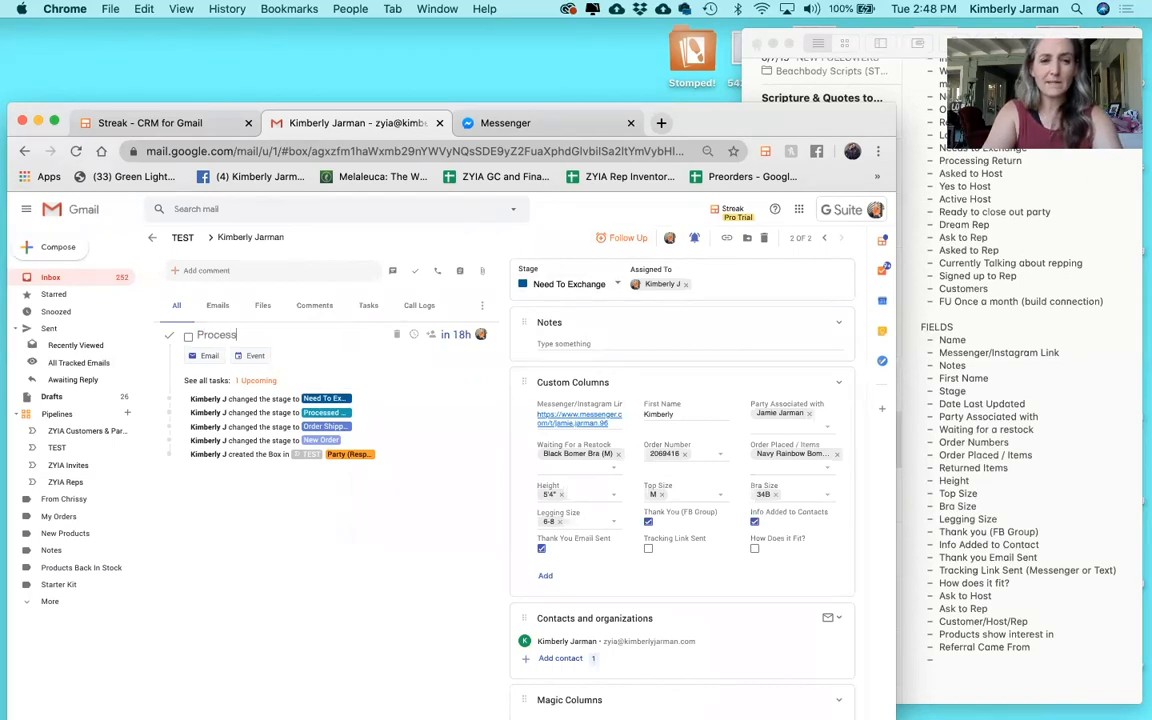
pyautogui.write(' Return and send t')
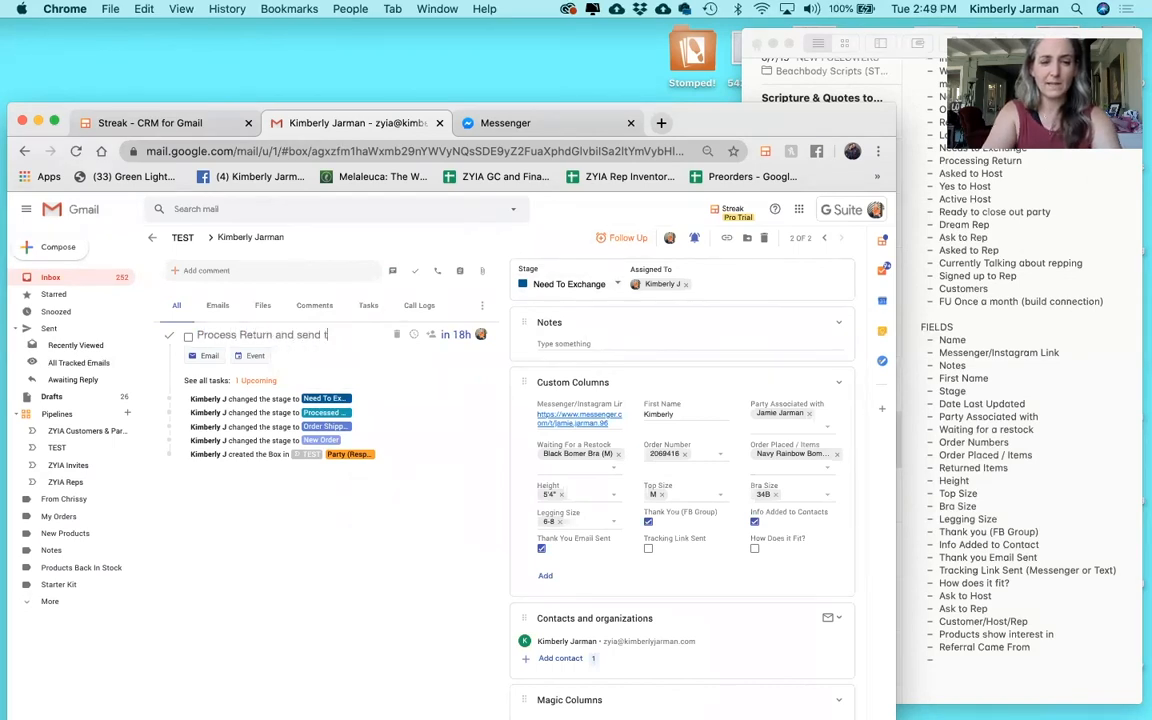
pyautogui.write('hem information')
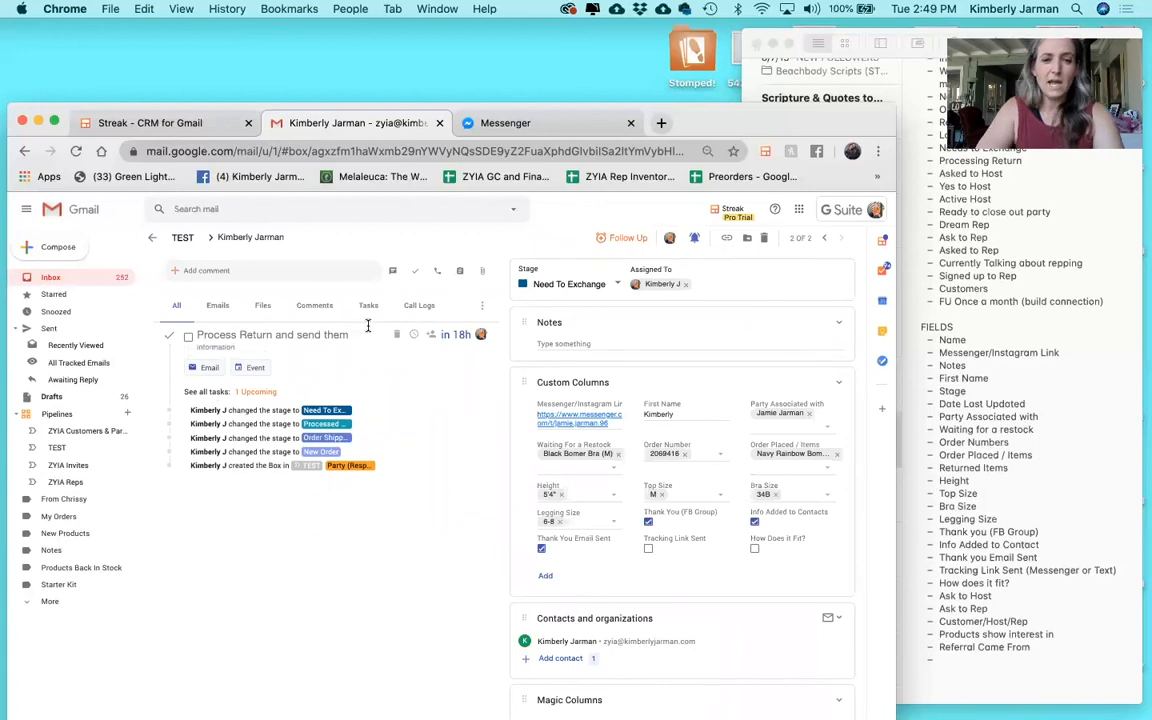
pyautogui.press('Return')
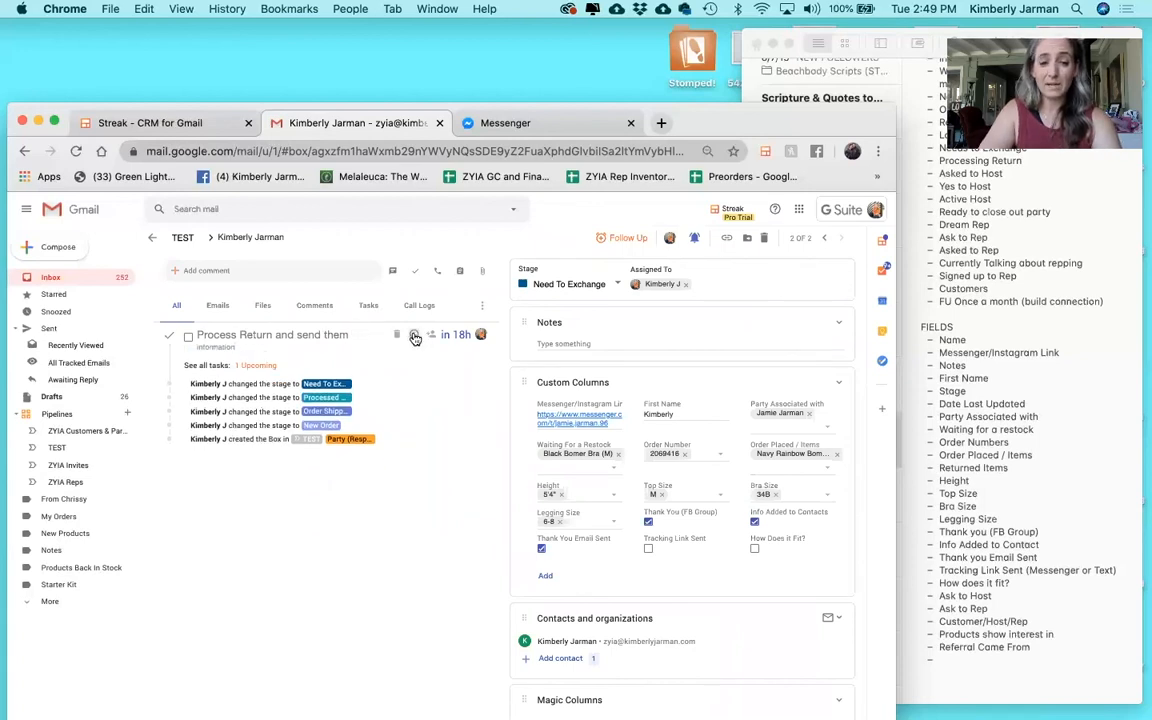
pyautogui.click(415, 338)
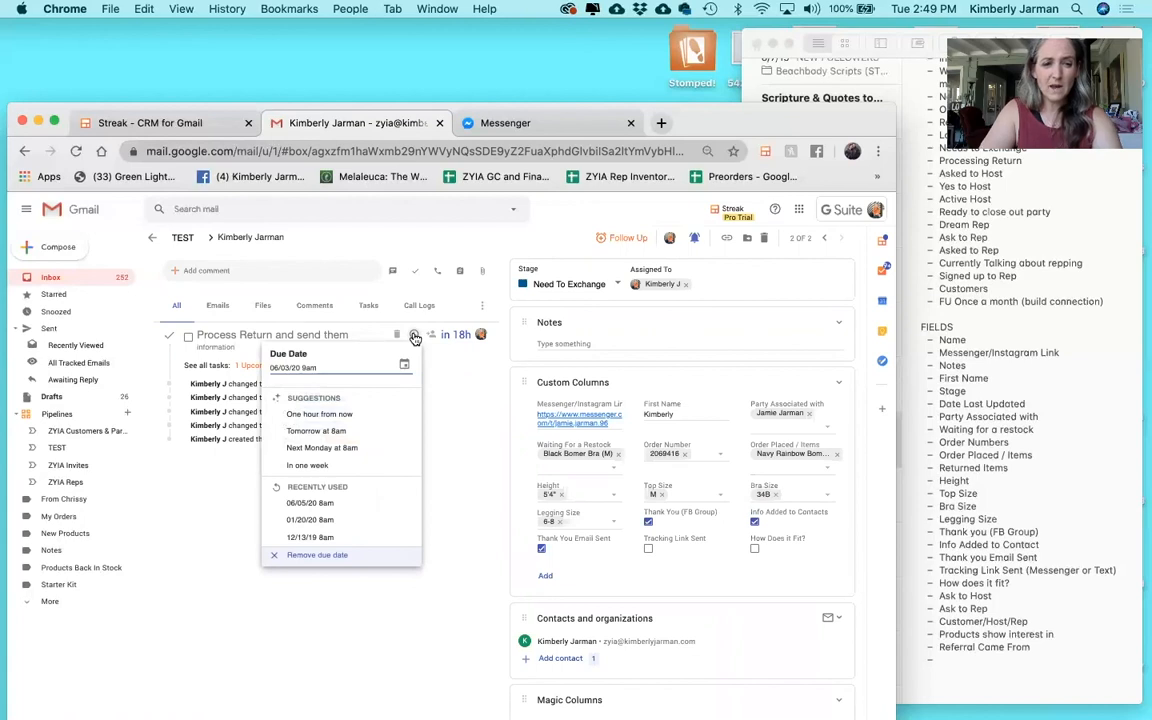
pyautogui.click(325, 431)
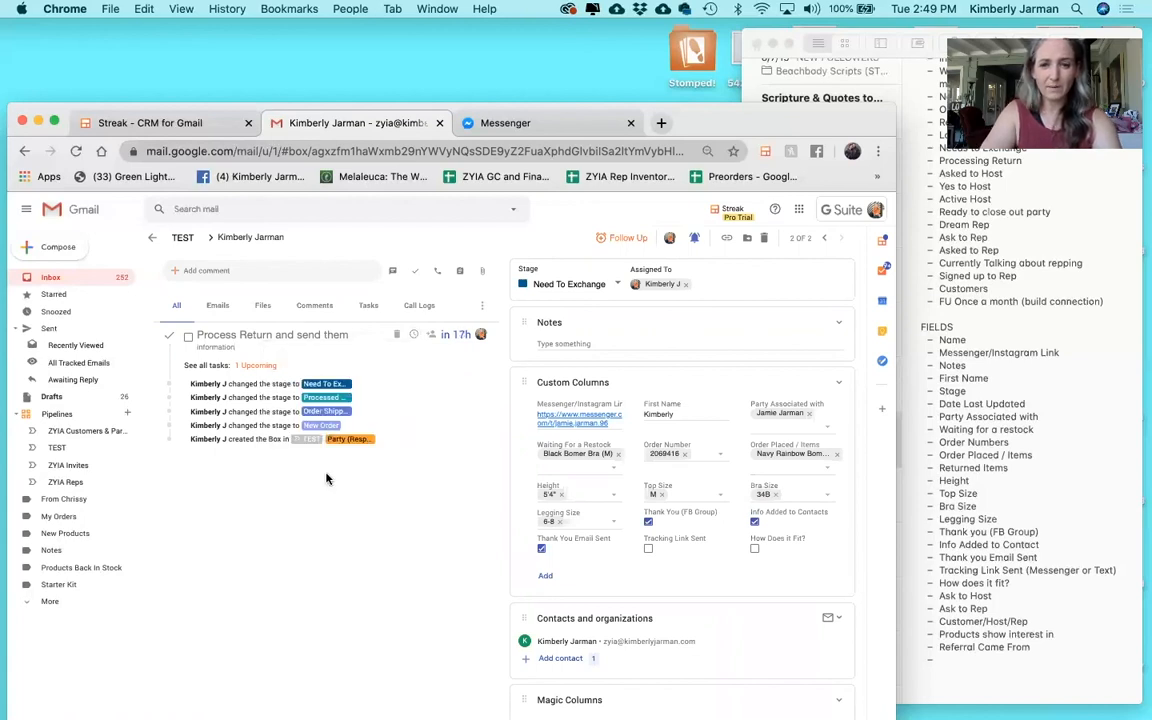
pyautogui.click(882, 274)
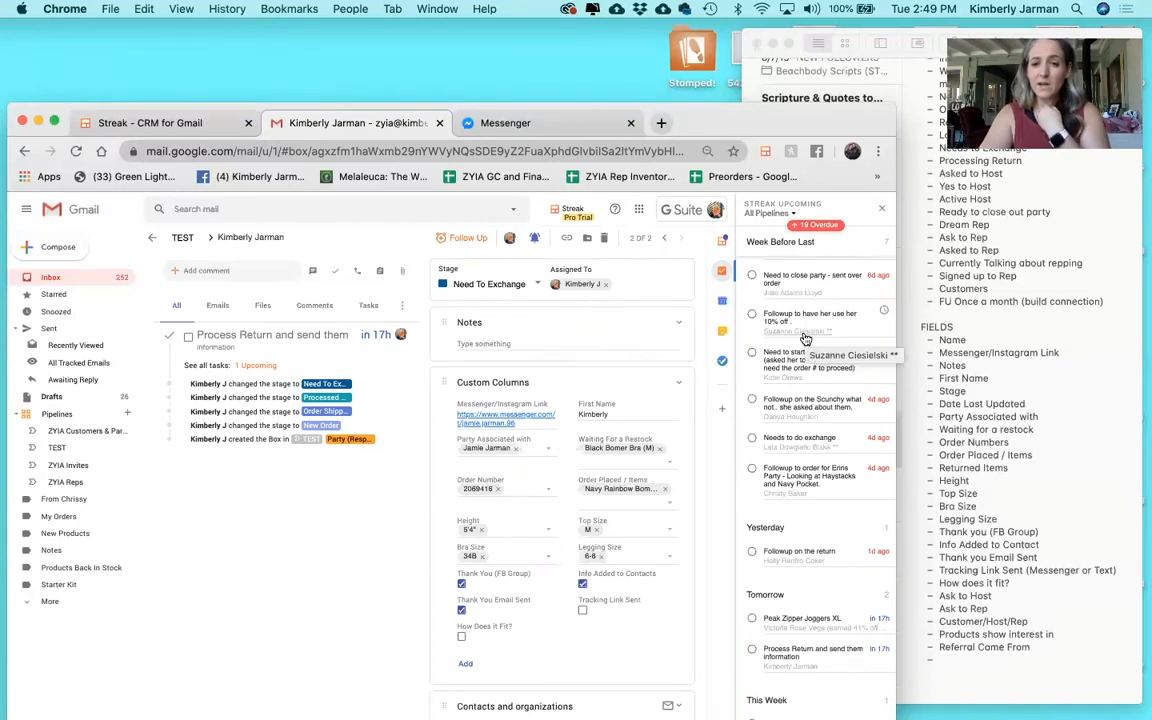
pyautogui.scroll(10, 805, 340)
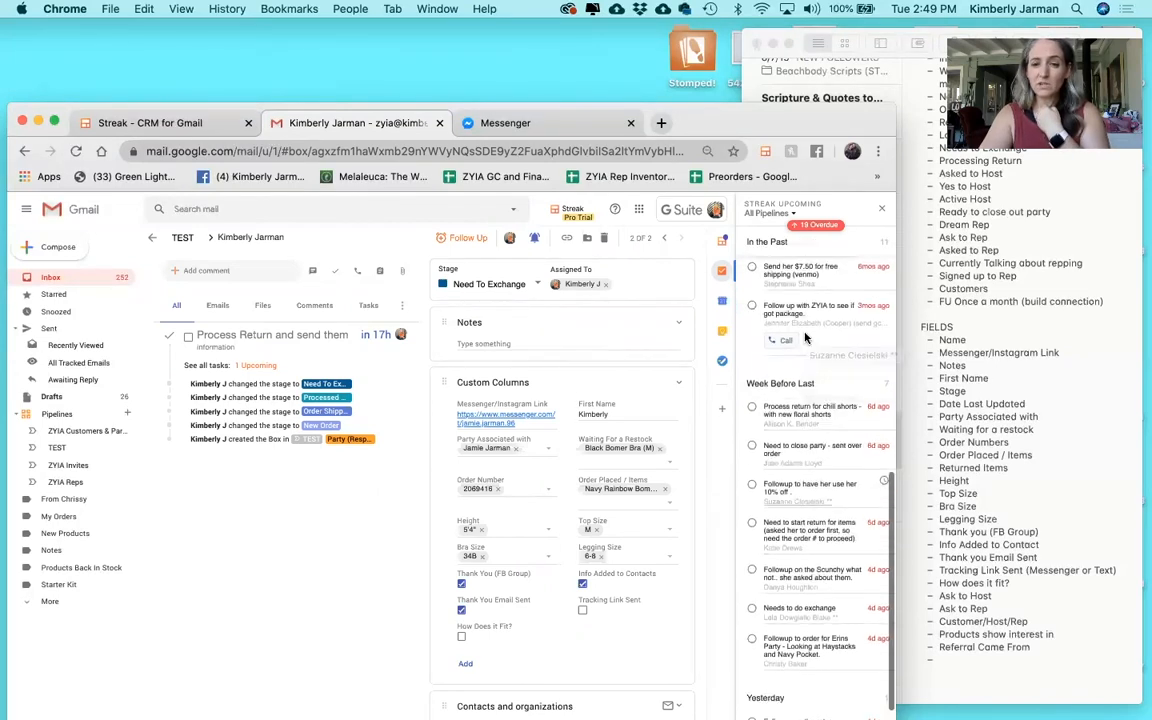
pyautogui.scroll(3, 805, 338)
pyautogui.scroll(-10, 805, 338)
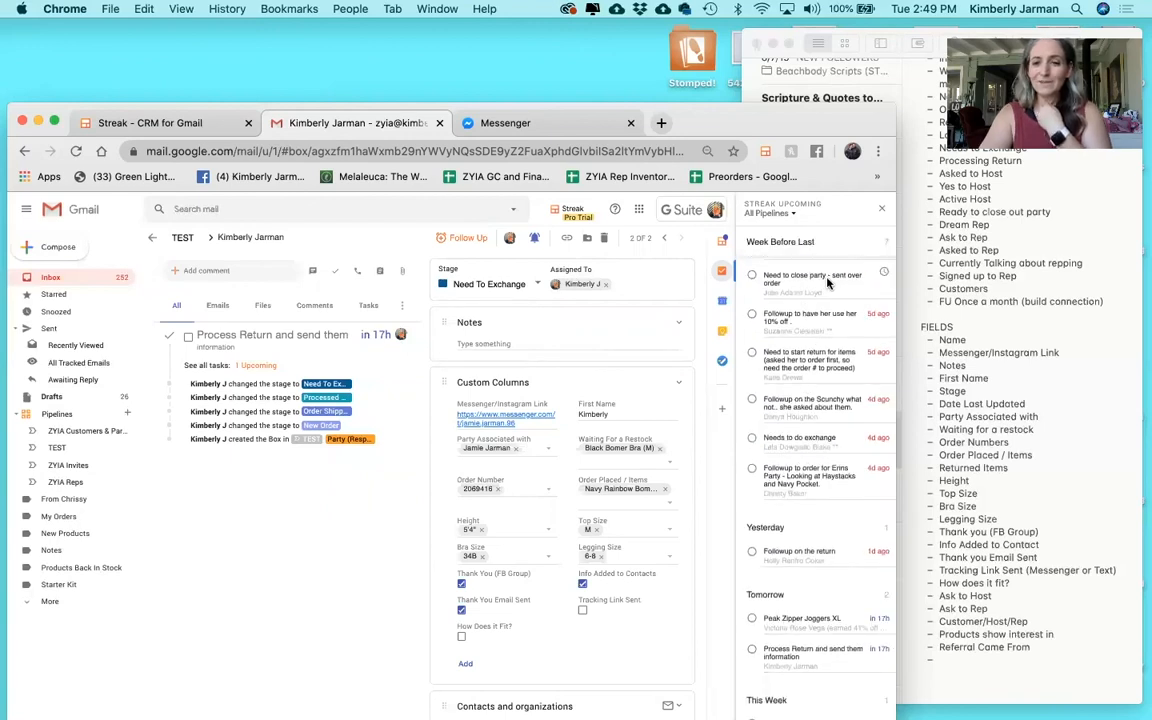
pyautogui.click(881, 209)
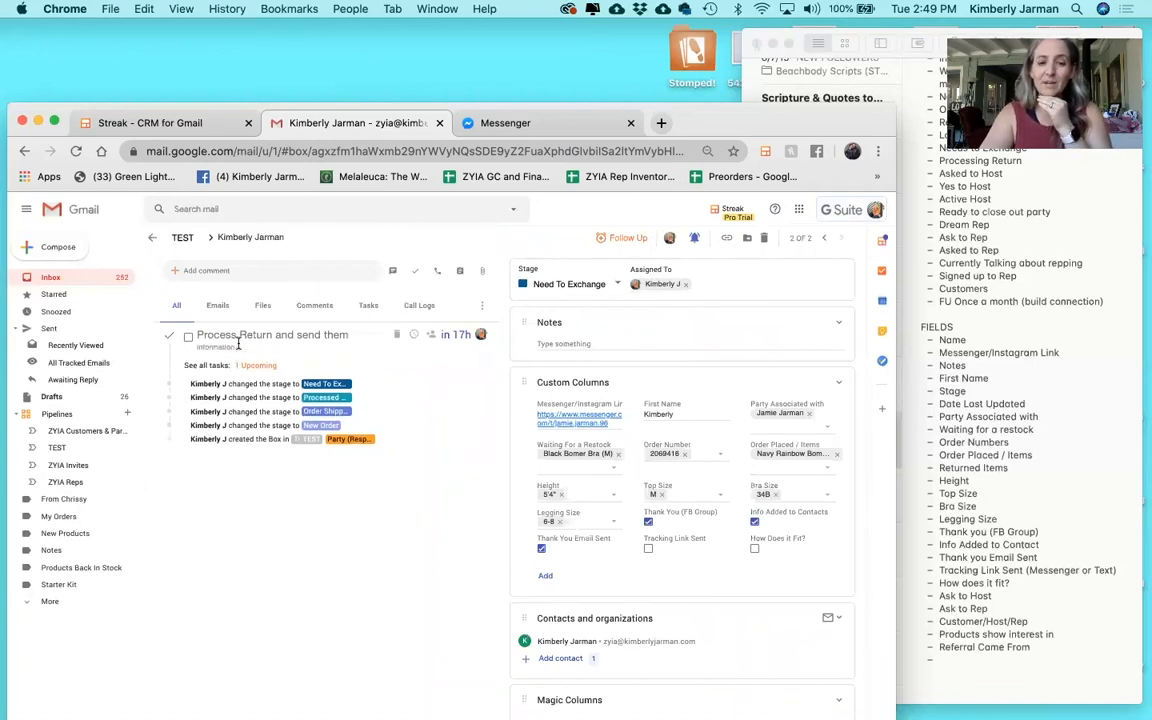
# Post the comment 'She really loved the Light N Tights... keep showing her more.' and return to the TEST pipeline.
pyautogui.click(219, 306)
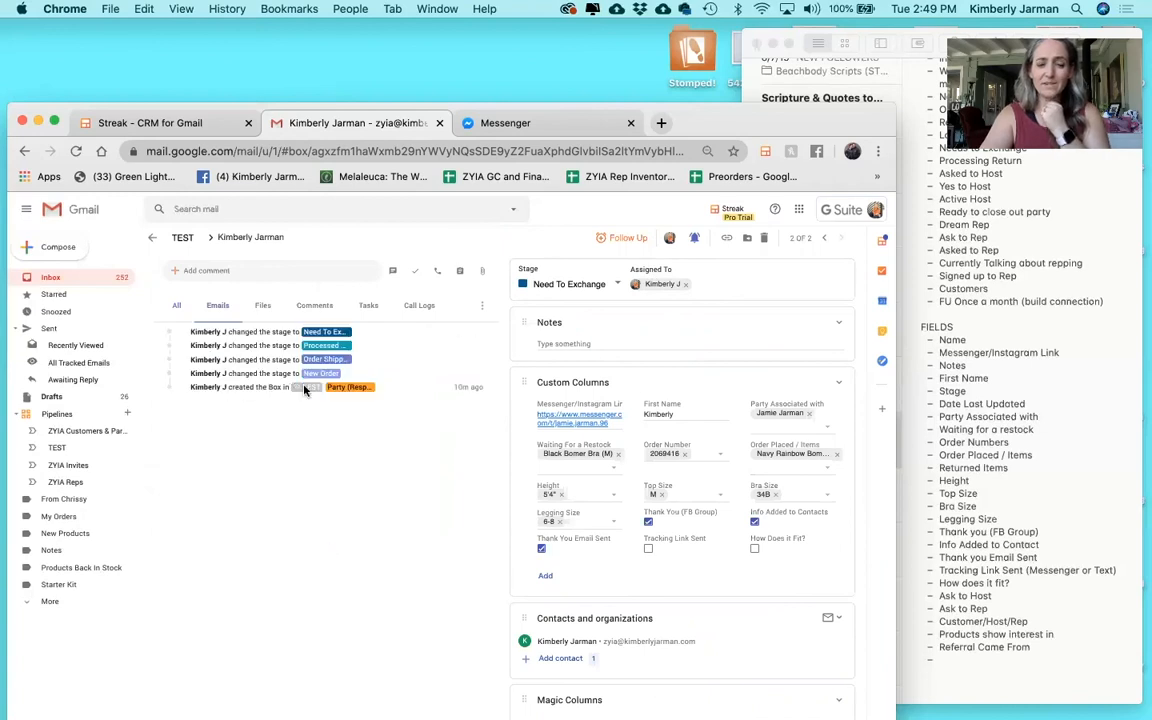
pyautogui.click(262, 306)
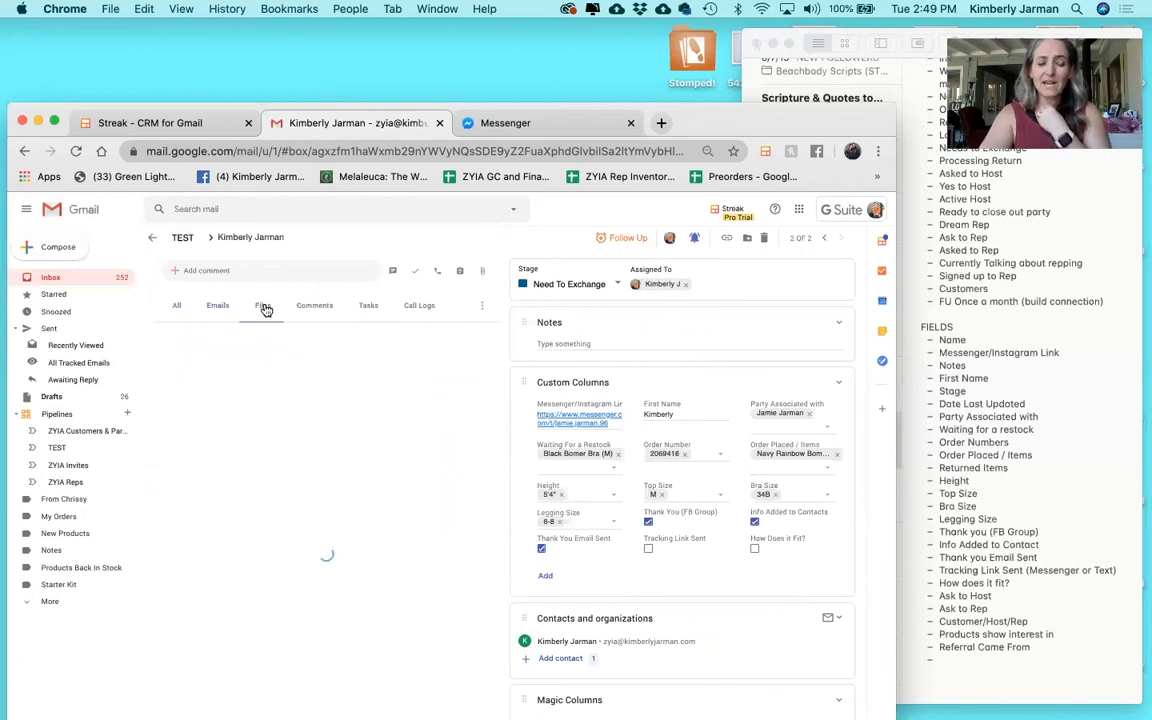
pyautogui.click(316, 308)
pyautogui.click(216, 268)
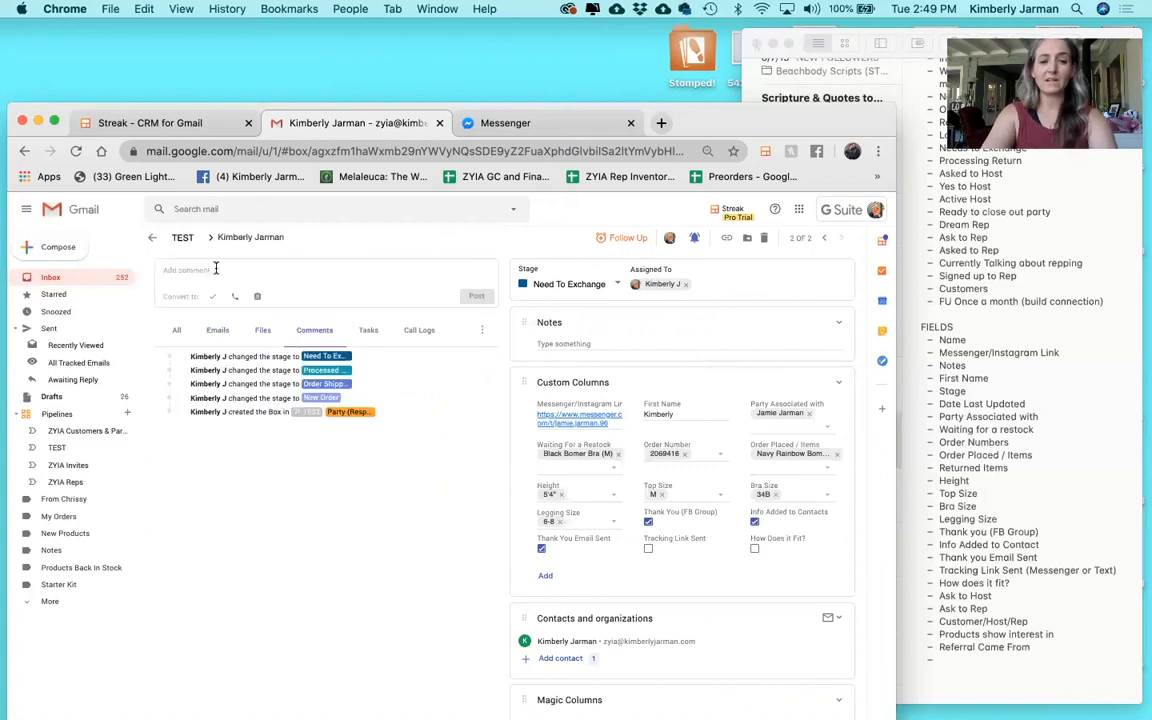
pyautogui.write('She really')
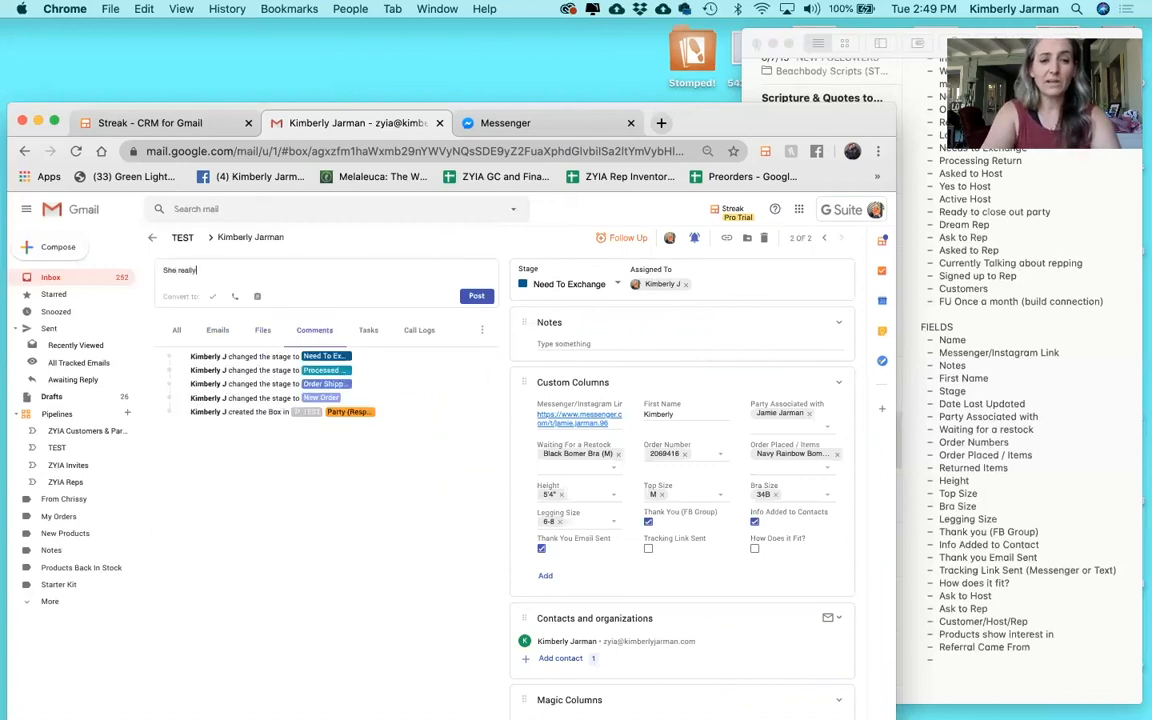
pyautogui.write(' loved the Light N')
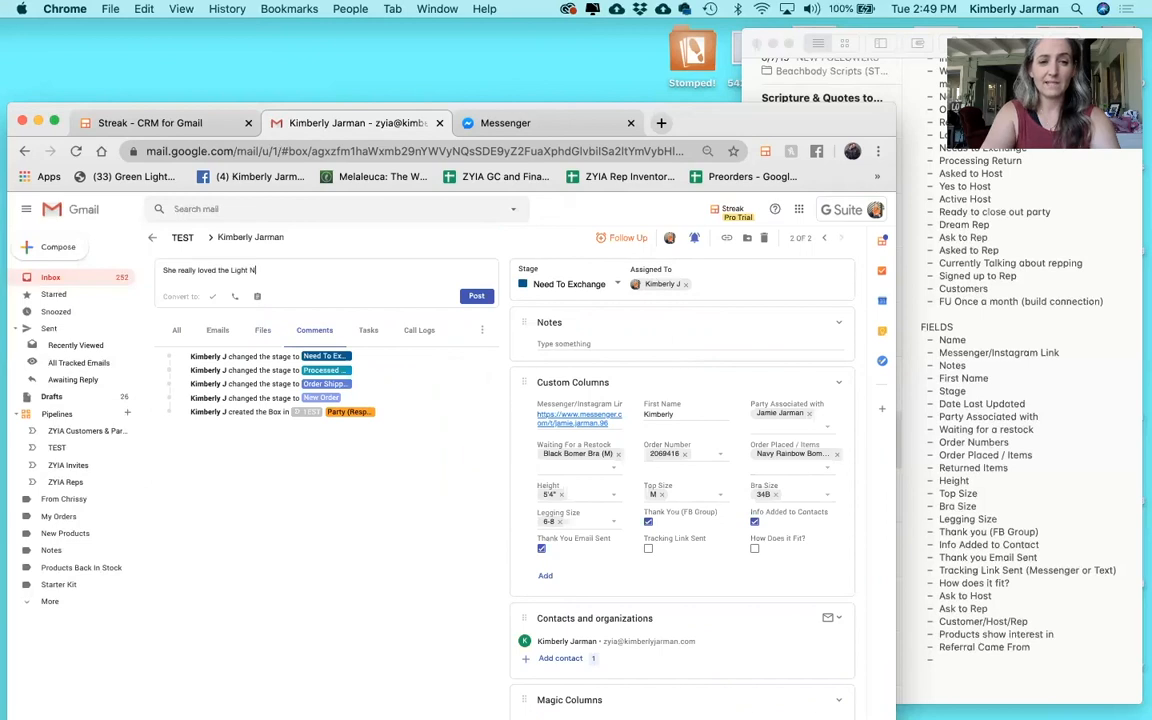
pyautogui.write(' Tights... kee')
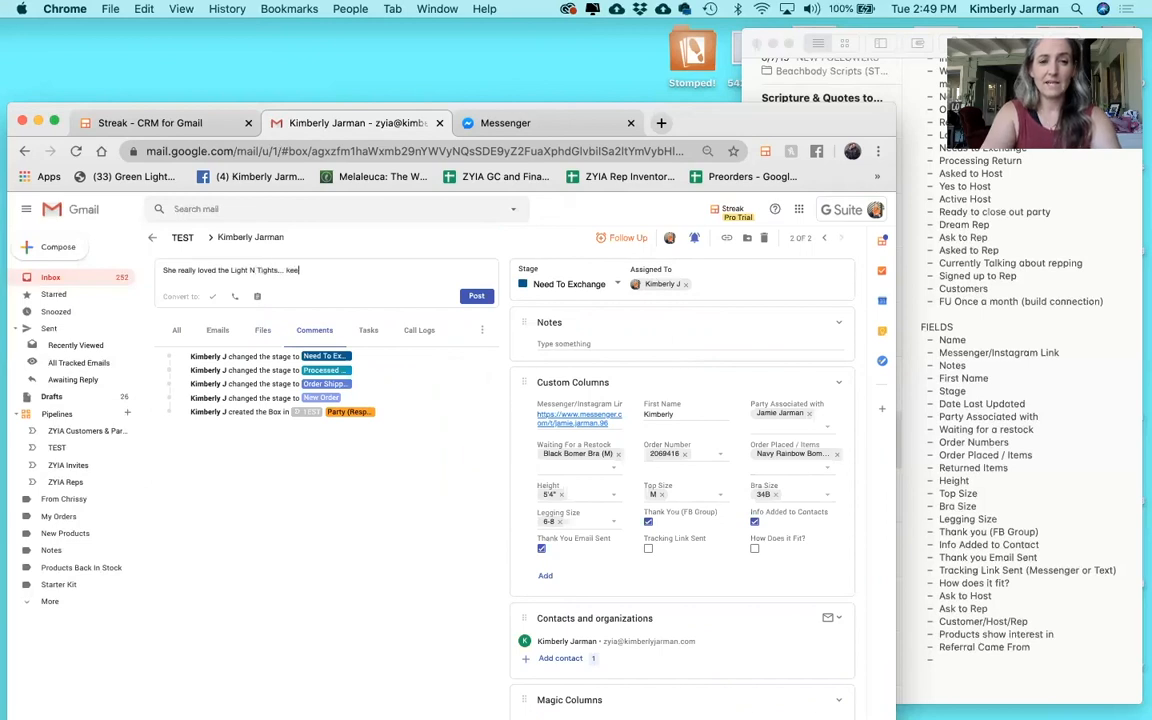
pyautogui.write('p showing her more.')
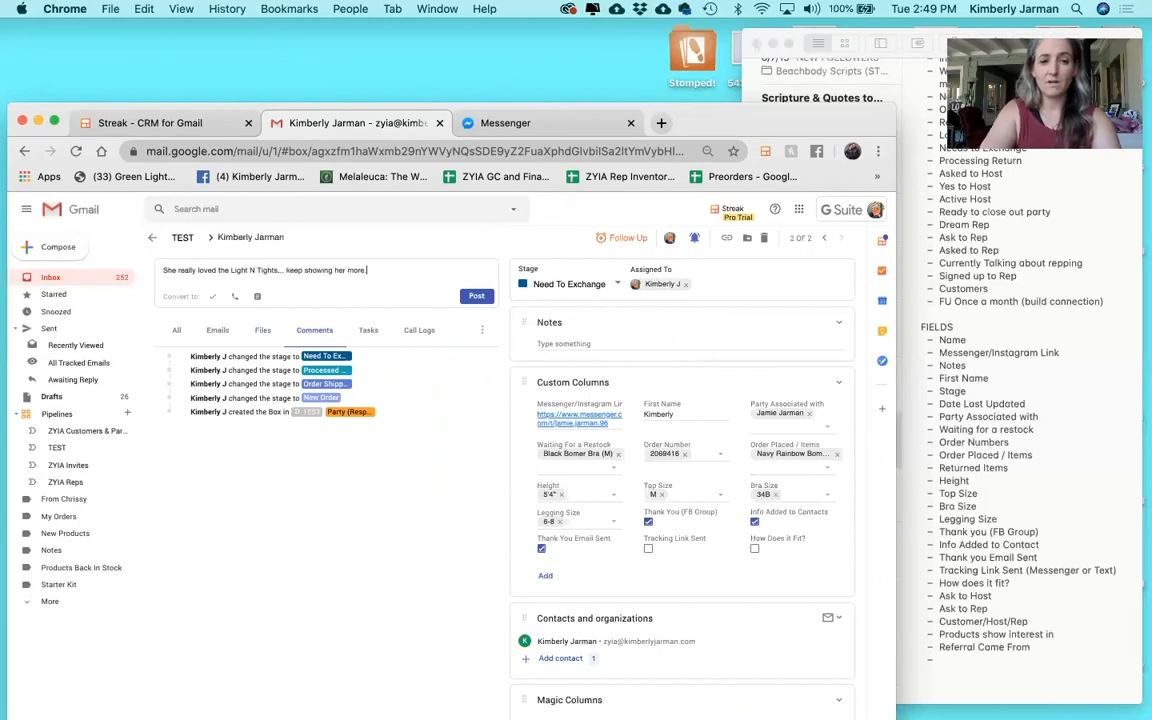
pyautogui.click(477, 297)
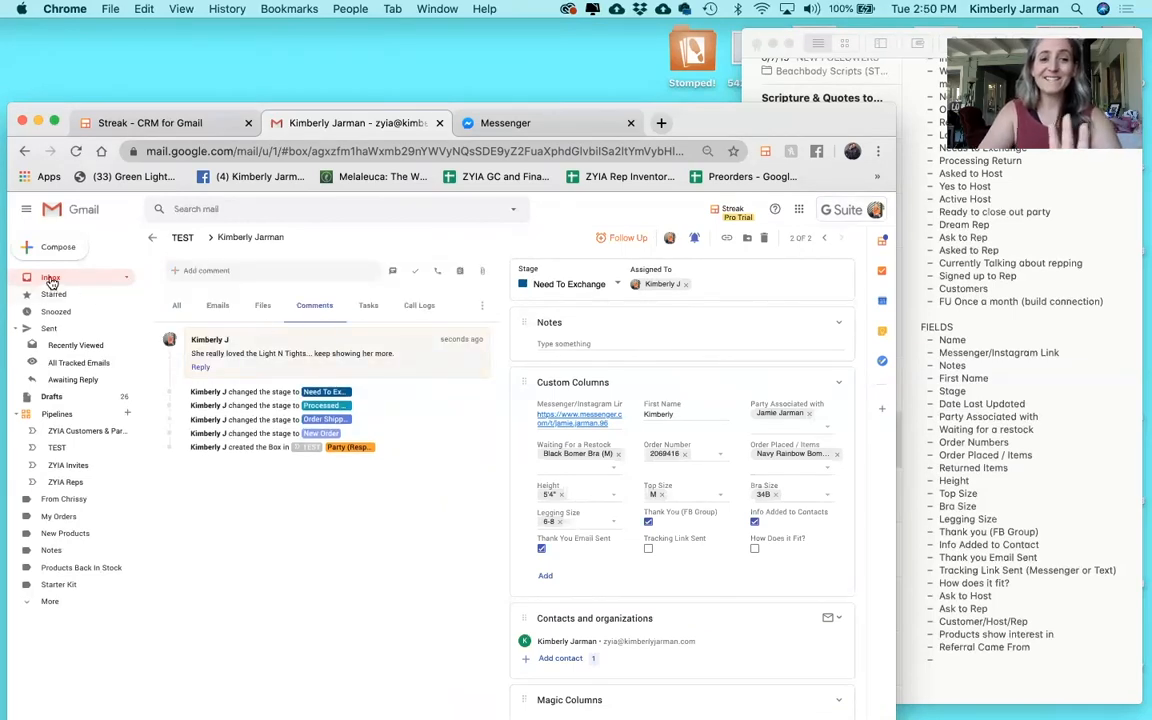
pyautogui.click(57, 447)
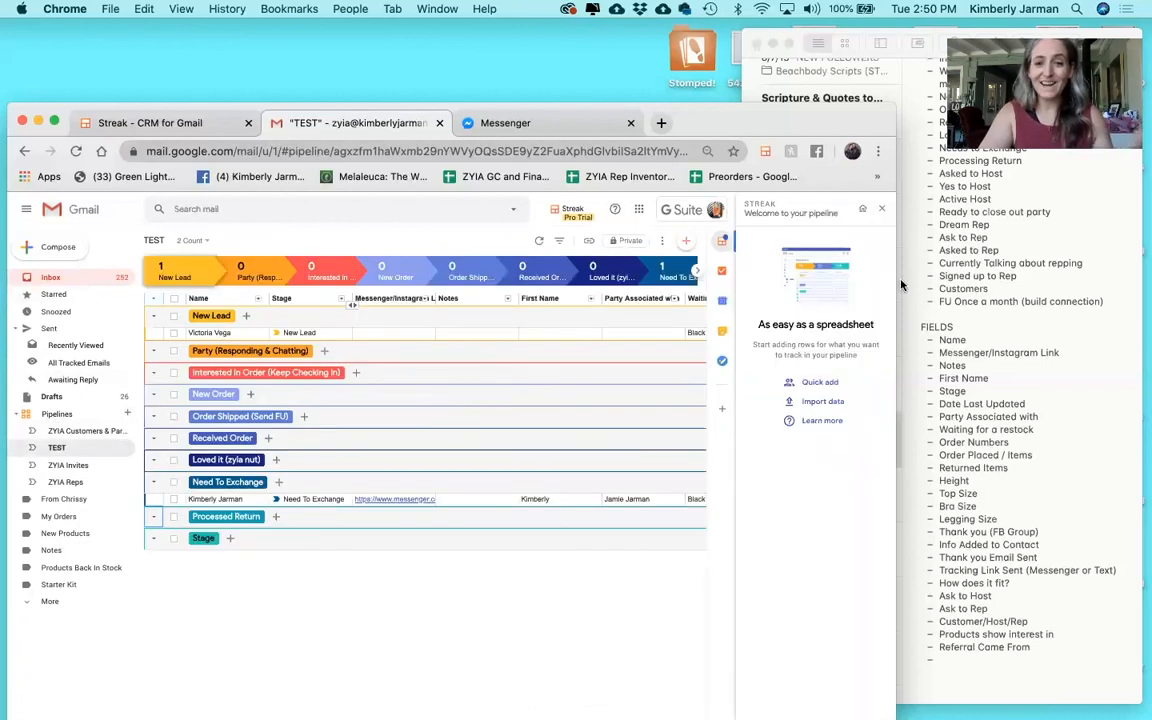
pyautogui.click(882, 211)
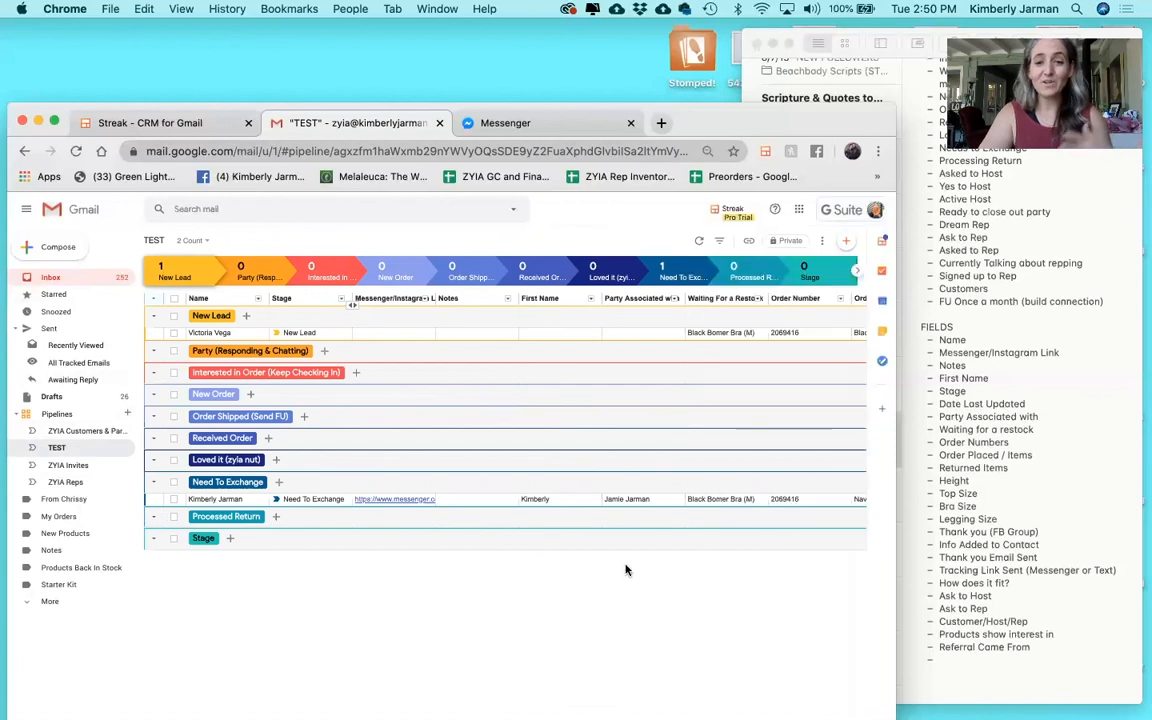